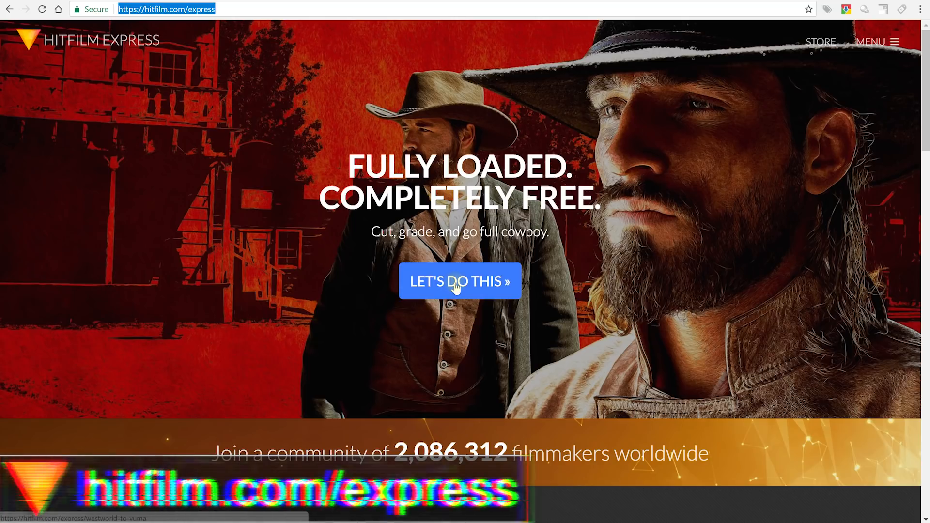
# Open the free HitFilm Express sign-up form and enter a display name, e-mail and password.
pyautogui.click(455, 286)
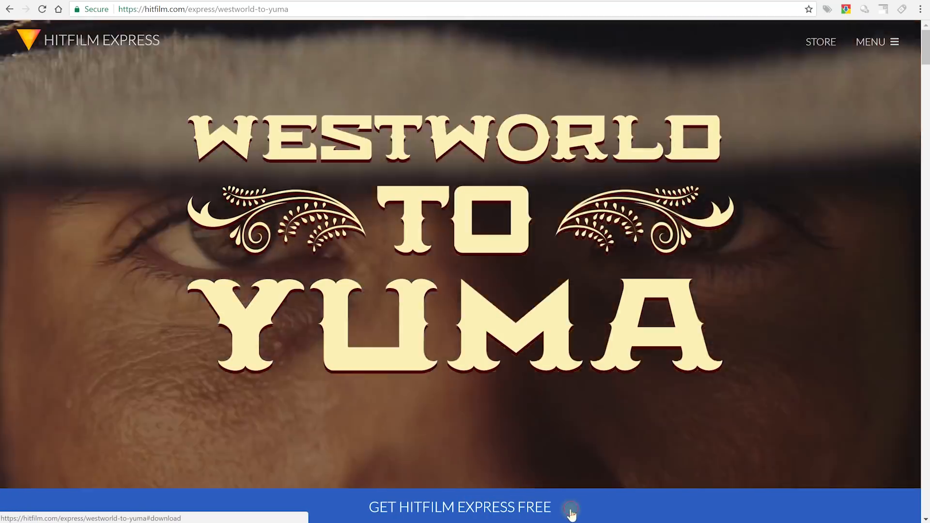
pyautogui.click(572, 514)
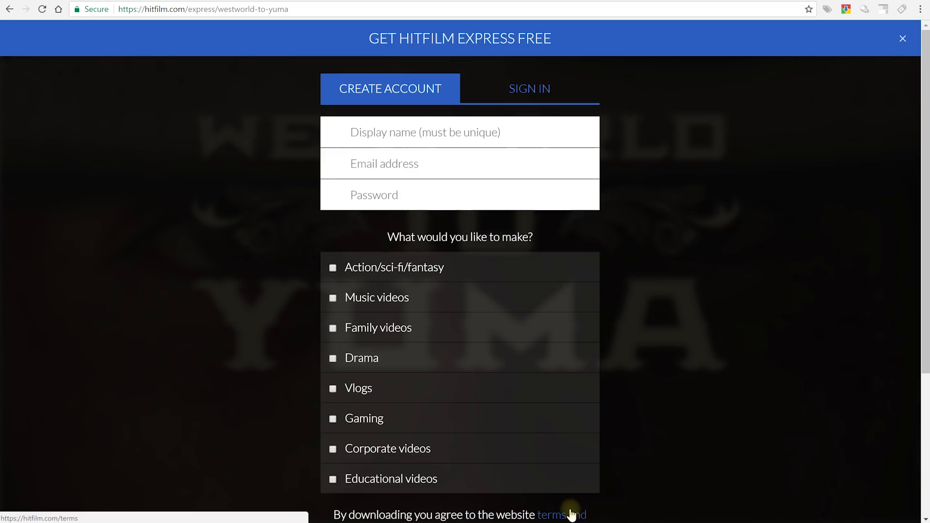
pyautogui.click(531, 140)
pyautogui.write('Walter')
pyautogui.press('Tab')
pyautogui.press('Tab')
pyautogui.write('******')
# Submit the form and follow the confirmation e-mail link to the download page.
pyautogui.scroll(-4, 752, 204)
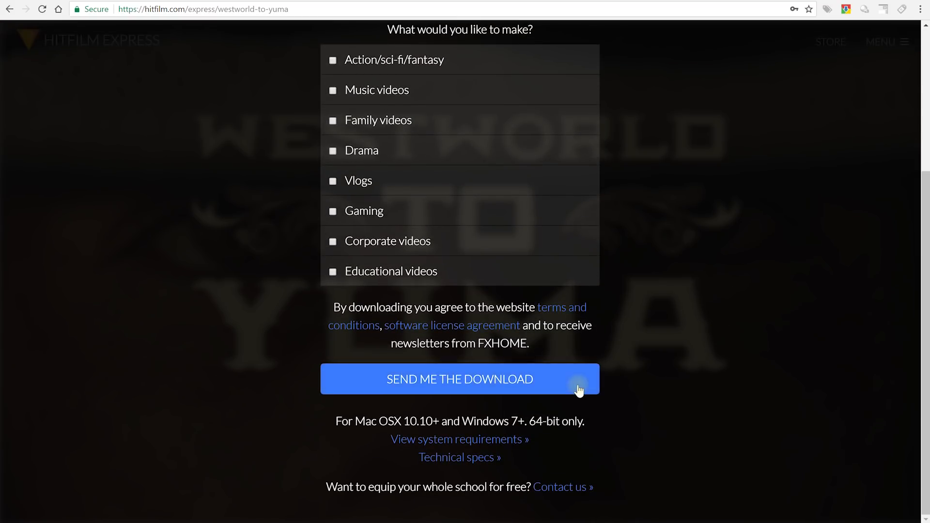
pyautogui.click(580, 390)
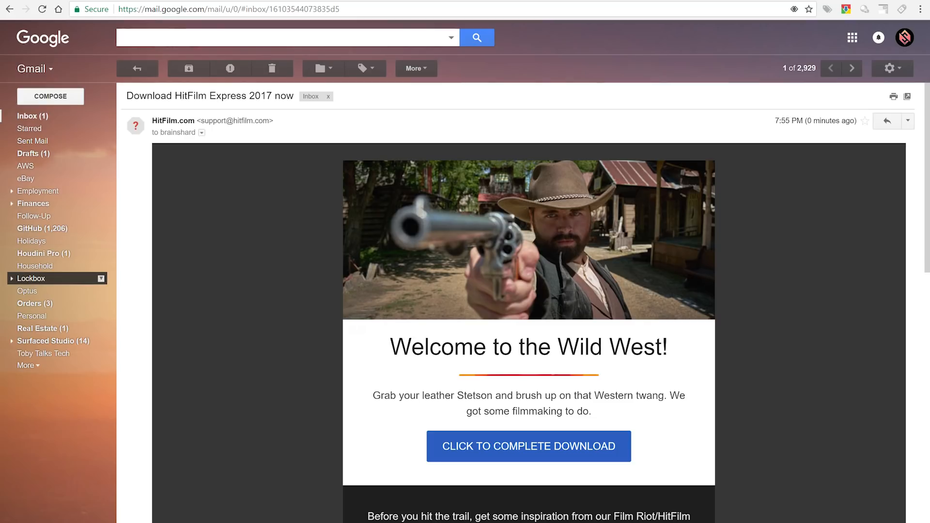
pyautogui.click(493, 453)
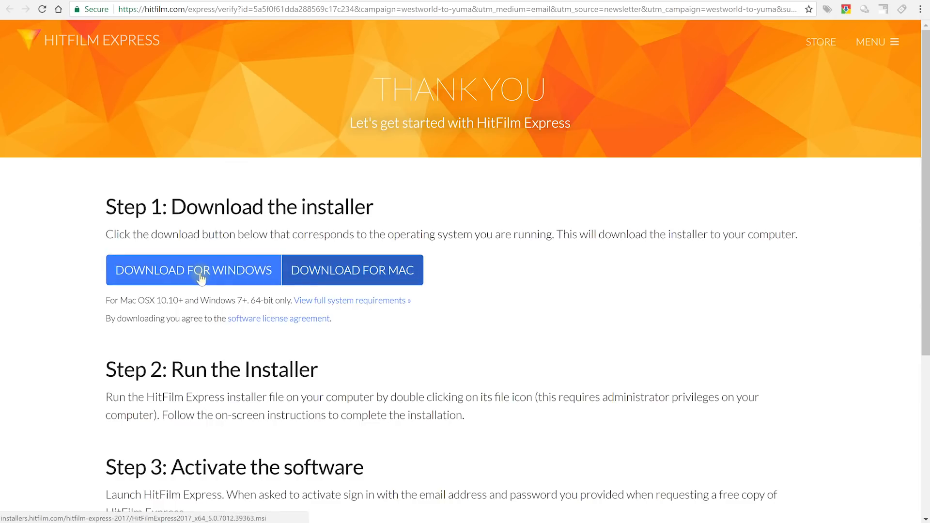
# Download the HitFilm Express installer for Windows.
pyautogui.click(200, 277)
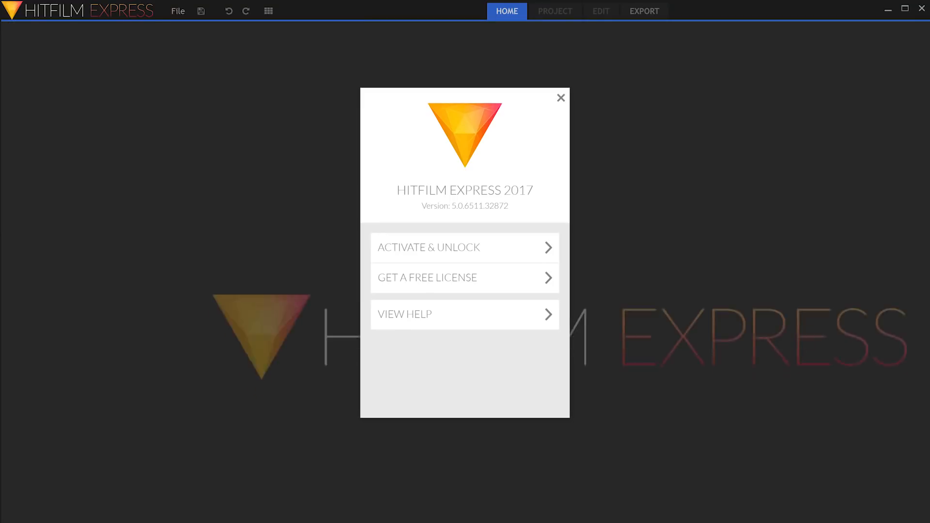
# Log in with the account e-mail and password to activate, then dismiss the restart notice.
pyautogui.click(484, 250)
pyautogui.write('br')
pyautogui.press('Tab')
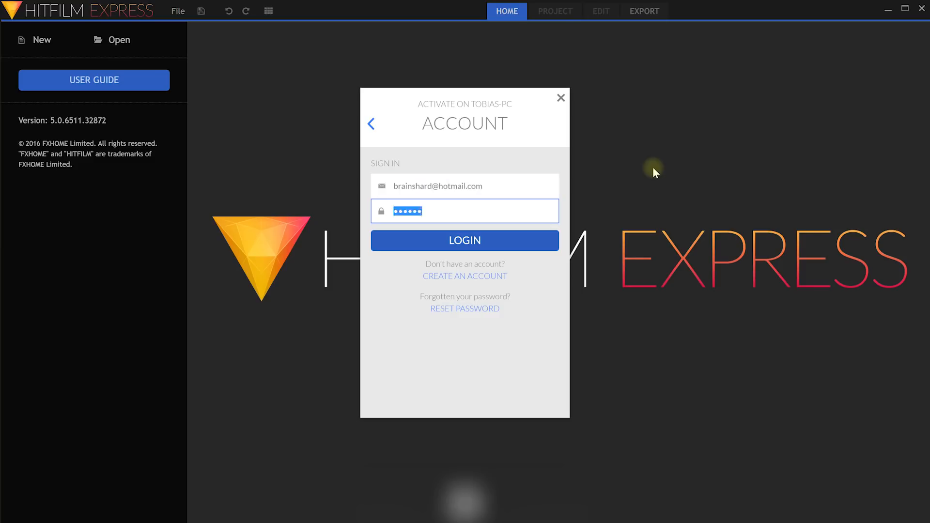
pyautogui.click(527, 240)
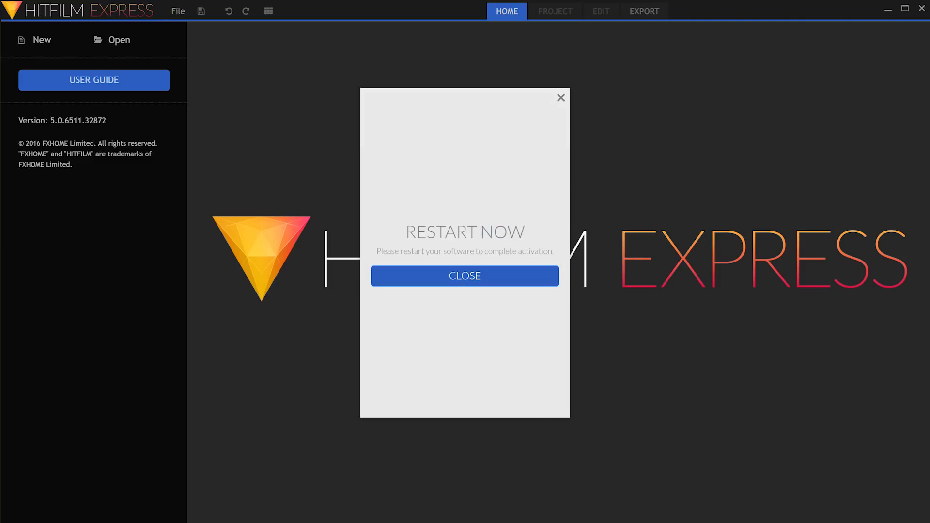
pyautogui.click(484, 283)
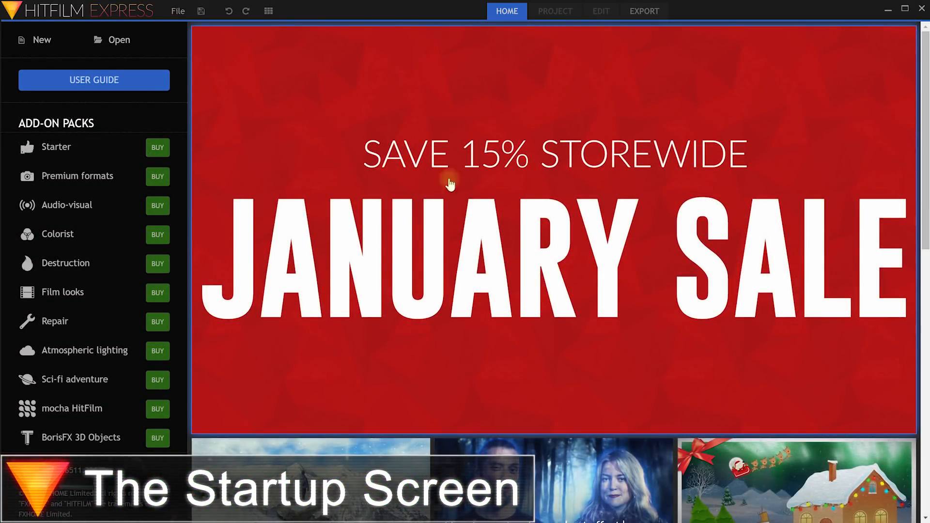
# Scroll through the Home page tutorials, then create a new project.
pyautogui.scroll(-1, 654, 214)
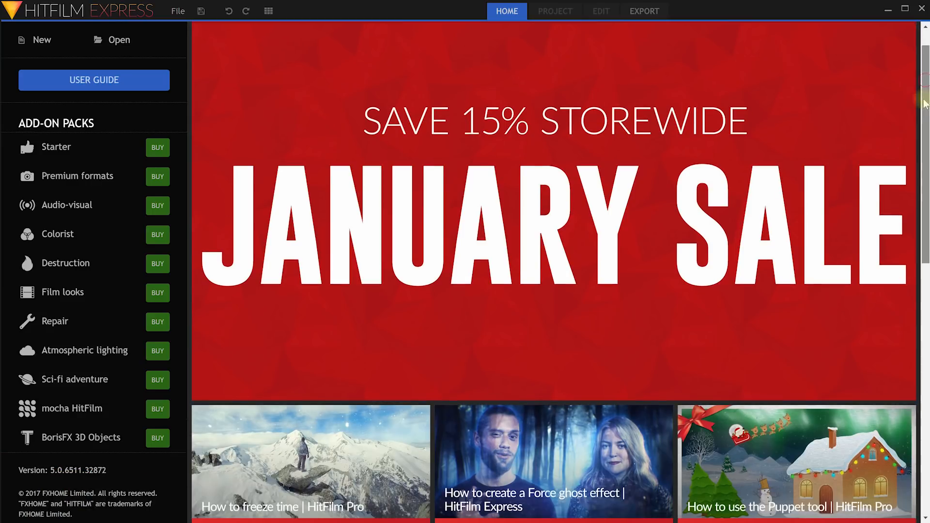
pyautogui.moveTo(926, 131); pyautogui.dragTo(926, 292)
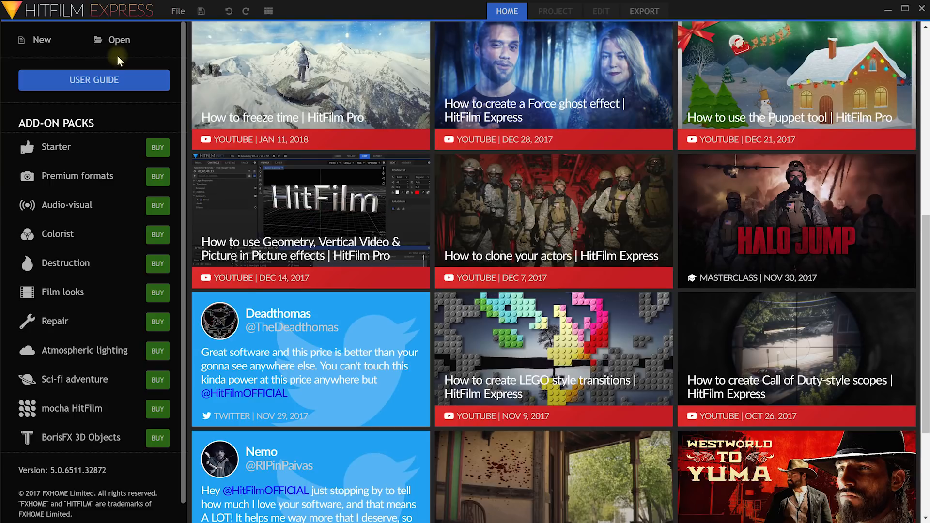
pyautogui.click(42, 43)
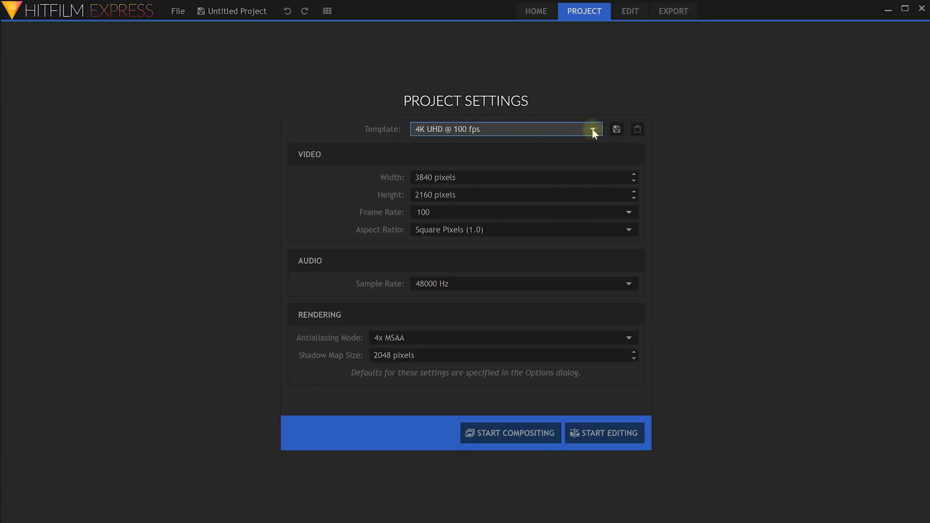
# Choose the 1080p Full HD @ 24 fps template from the Template list.
pyautogui.click(592, 130)
pyautogui.moveTo(598, 289); pyautogui.dragTo(595, 160)
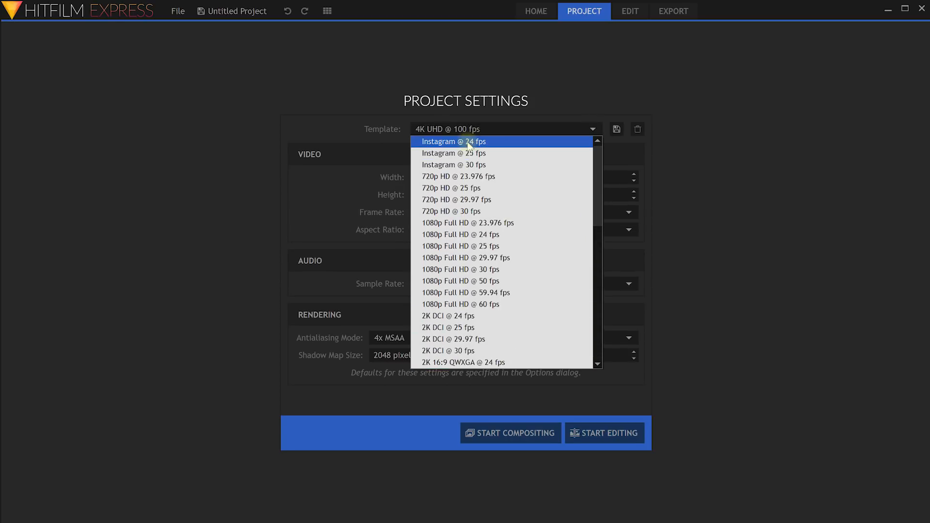
pyautogui.moveTo(595, 162); pyautogui.dragTo(595, 311)
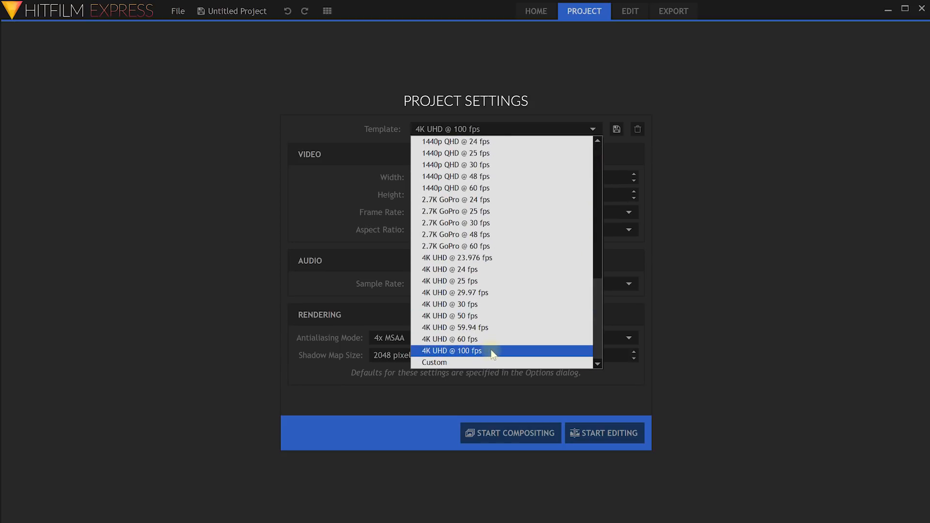
pyautogui.moveTo(599, 337); pyautogui.dragTo(596, 208)
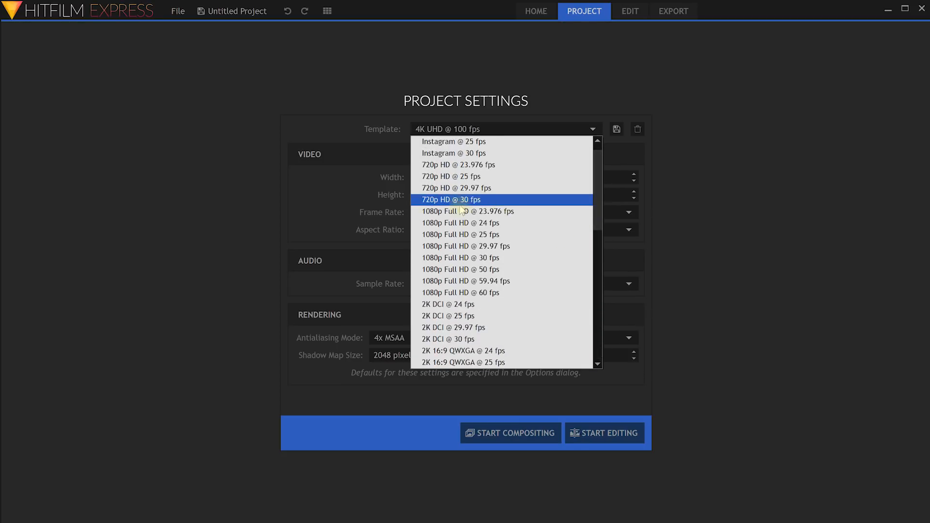
pyautogui.click(519, 224)
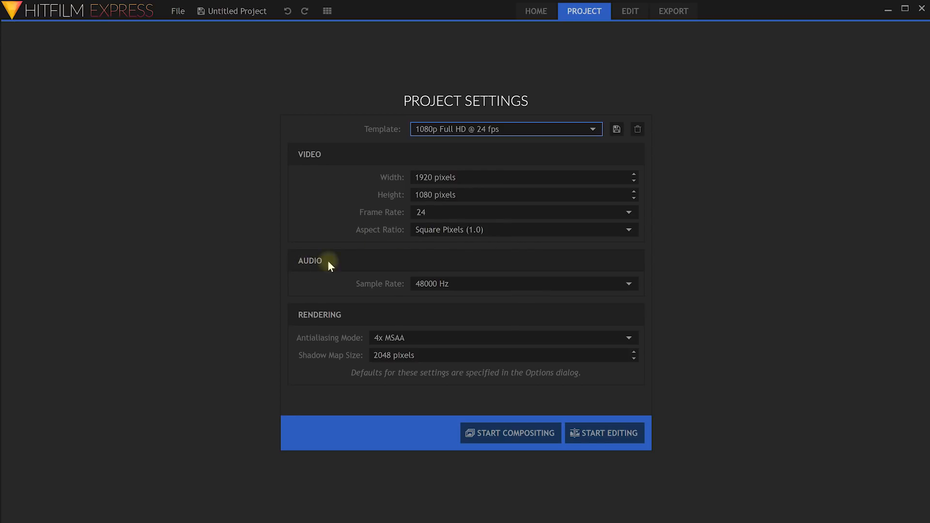
# Keep 48000 Hz sample rate and 4x MSAA antialiasing, then start editing the project.
pyautogui.click(630, 285)
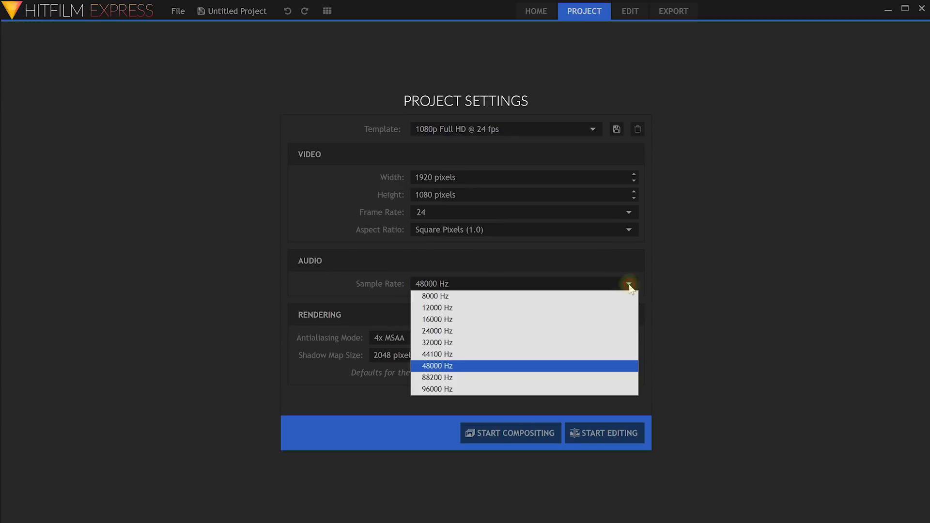
pyautogui.click(461, 365)
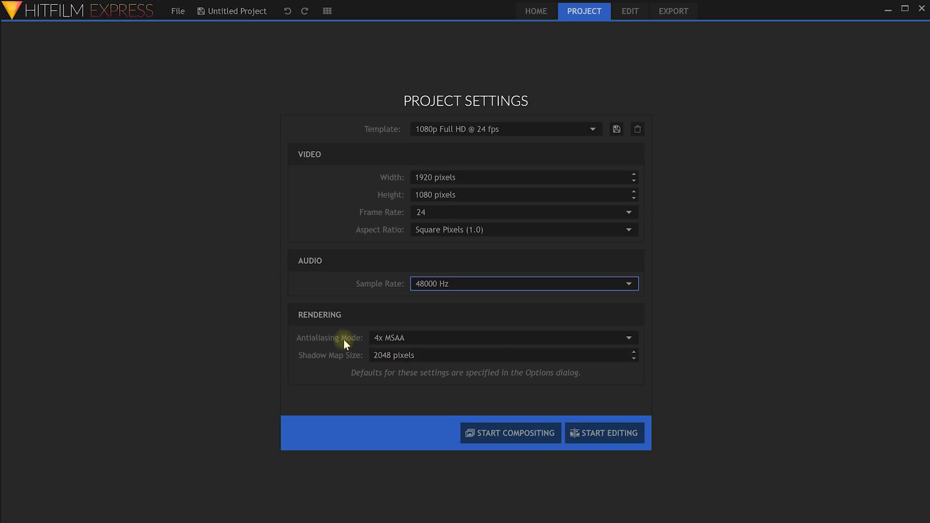
pyautogui.click(630, 335)
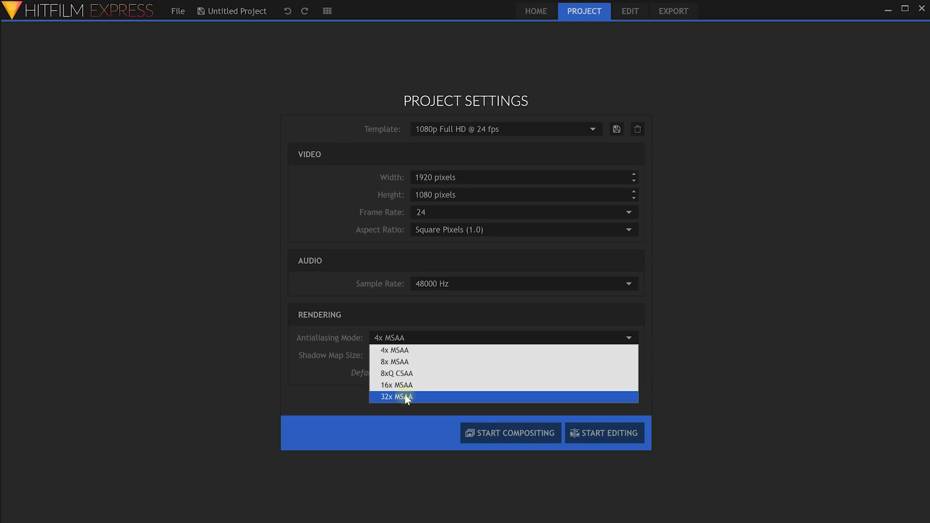
pyautogui.click(411, 350)
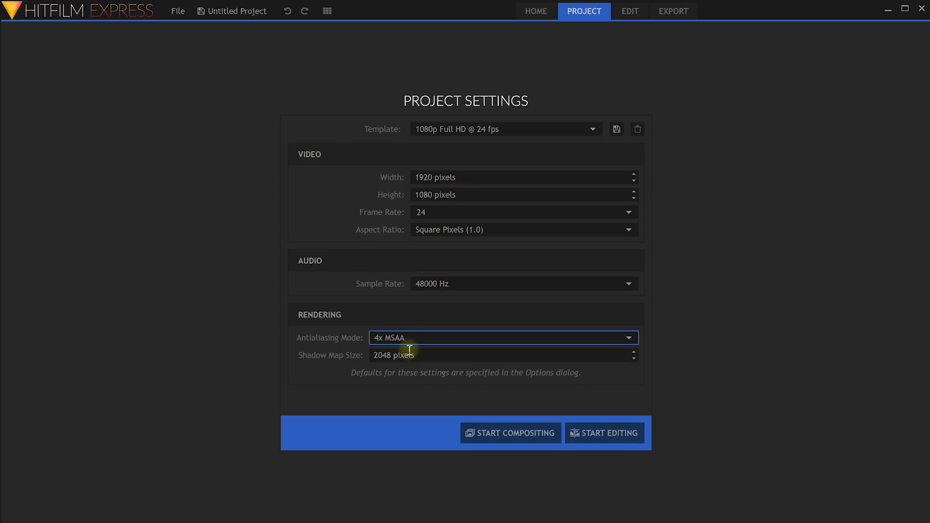
pyautogui.click(424, 357)
pyautogui.doubleClick(467, 358)
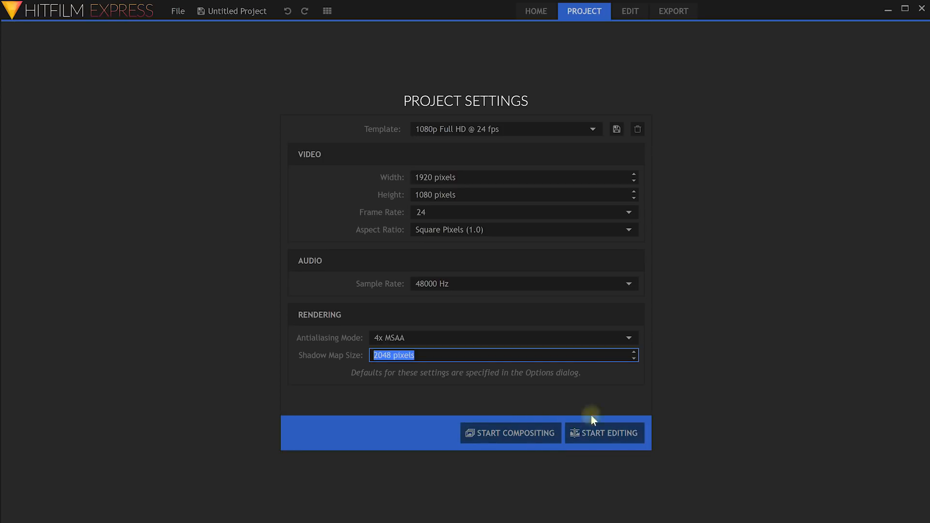
pyautogui.click(604, 439)
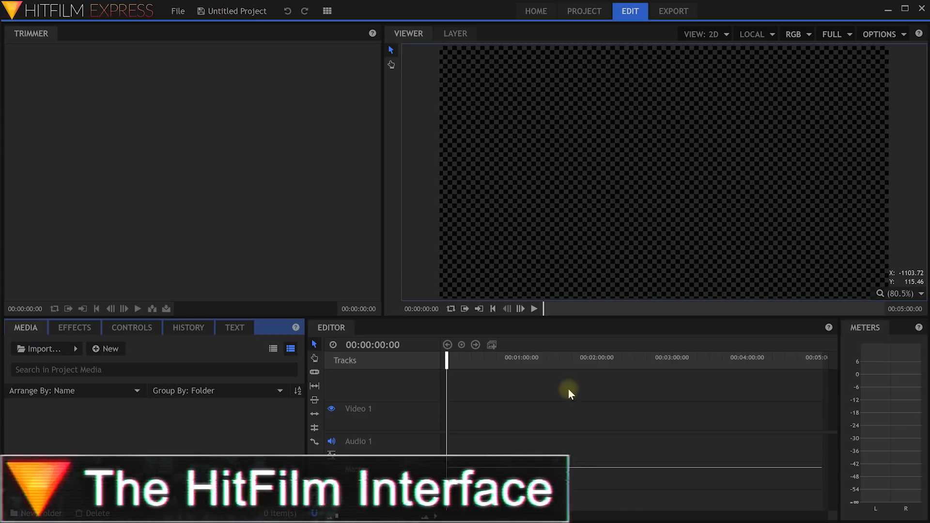
# Cycle through the Editor, Media, Effects, Controls and History panels, ending on Text.
pyautogui.click(327, 327)
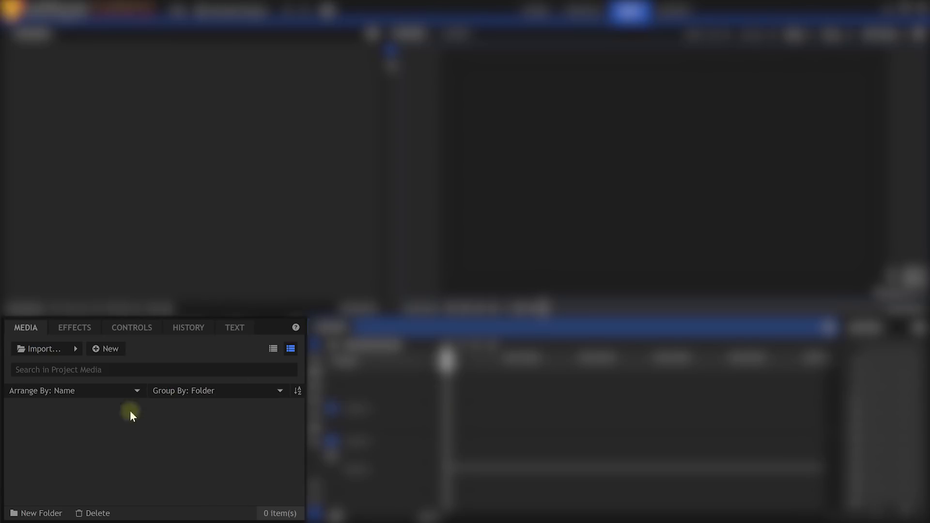
pyautogui.click(22, 329)
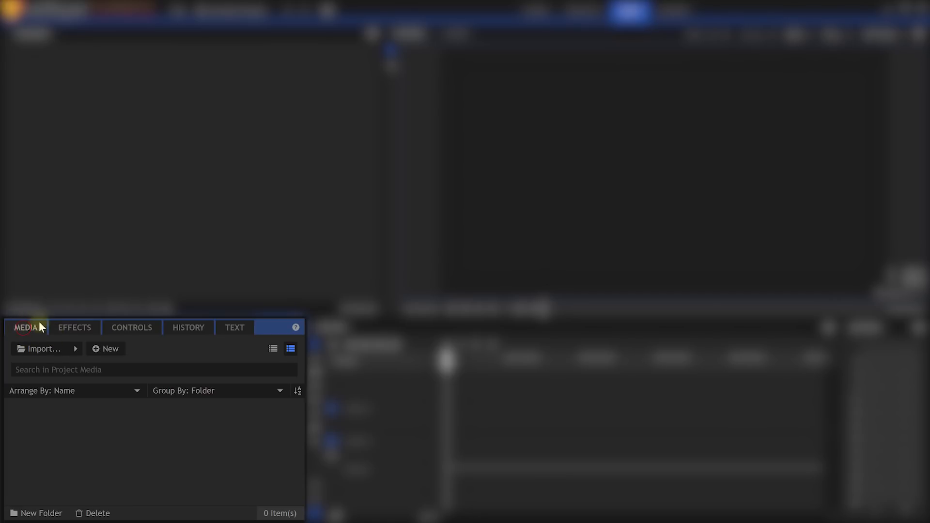
pyautogui.click(71, 329)
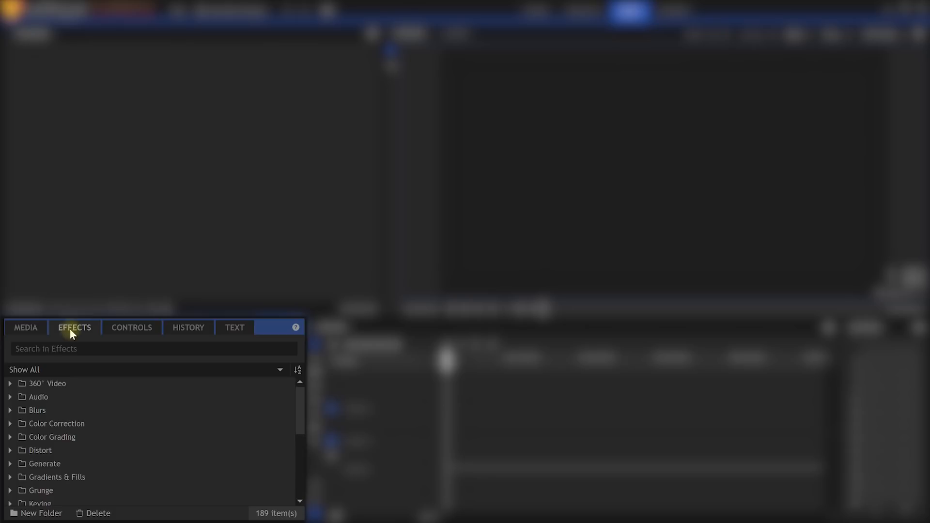
pyautogui.click(130, 330)
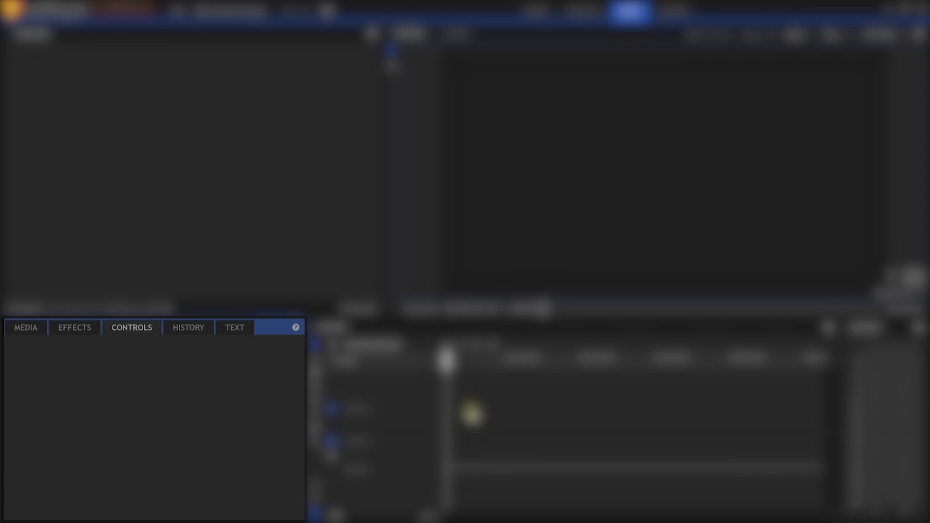
pyautogui.click(188, 331)
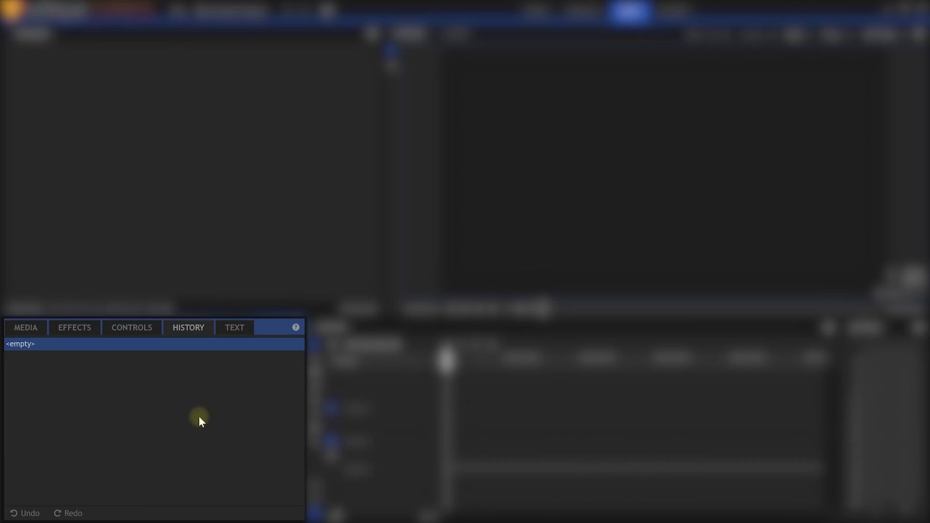
pyautogui.click(235, 327)
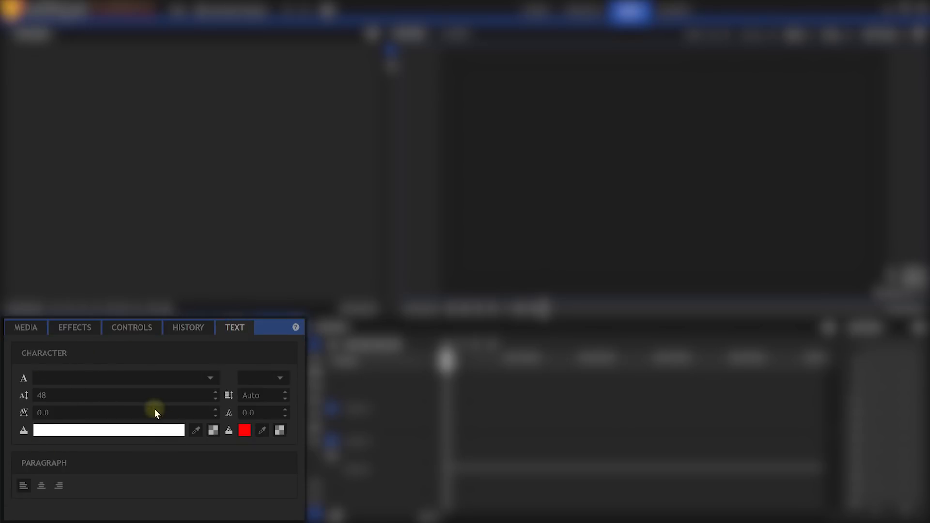
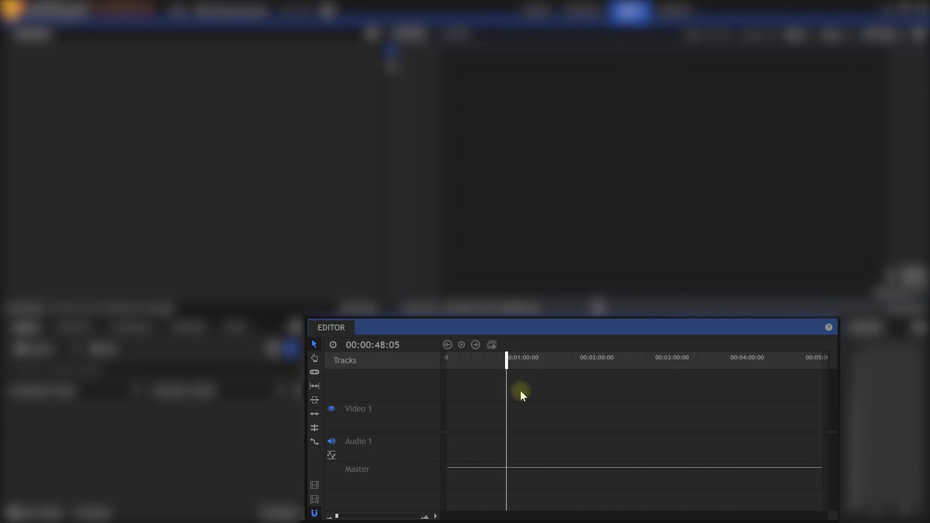
# Play and stop the timeline, then return the playhead to the start and move it to about one minute.
pyautogui.press('space')
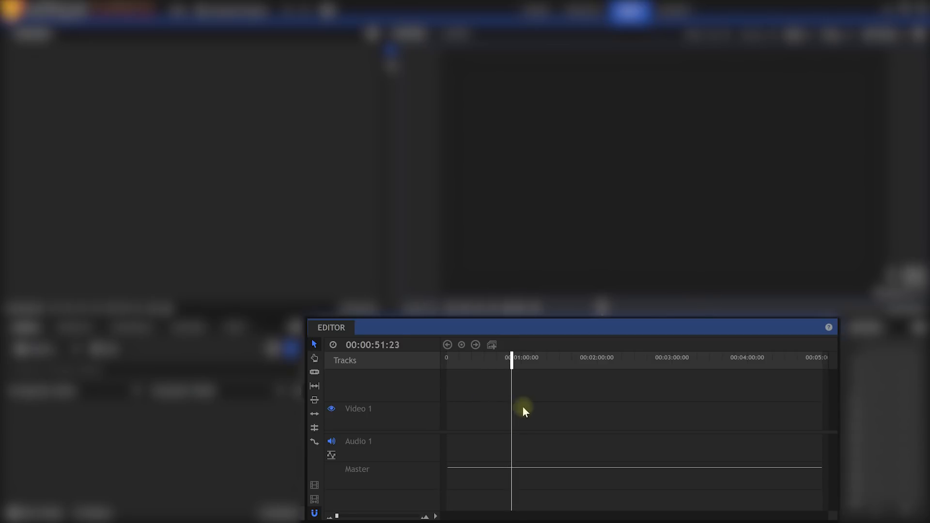
pyautogui.press('space')
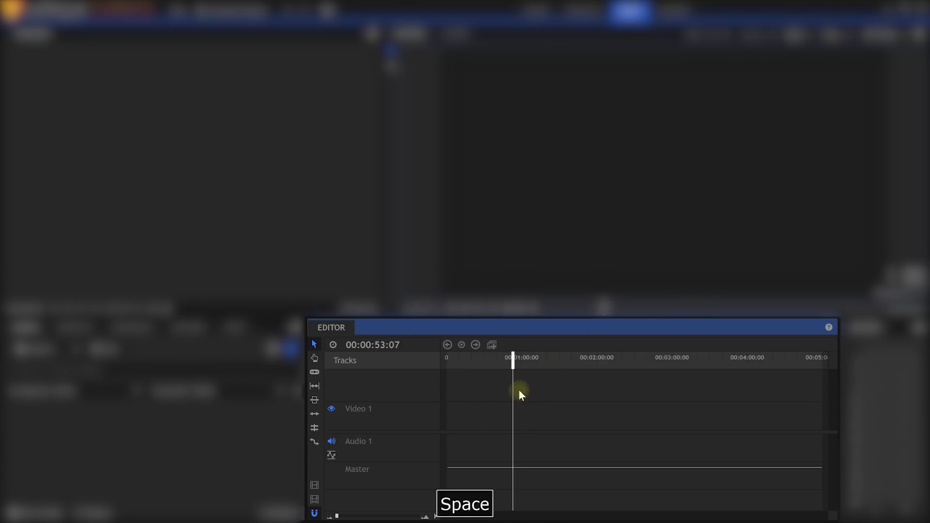
pyautogui.moveTo(512, 359); pyautogui.dragTo(424, 371)
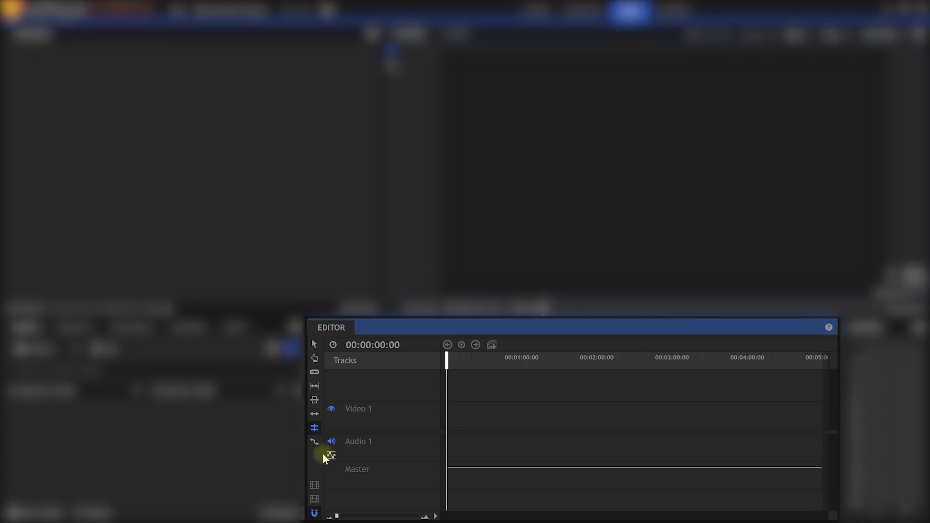
pyautogui.click(314, 345)
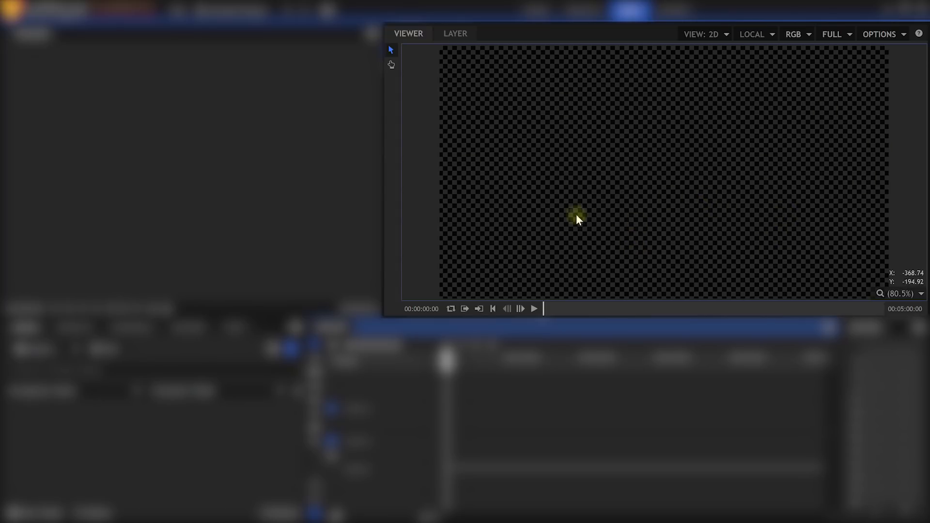
pyautogui.moveTo(443, 359); pyautogui.dragTo(559, 359)
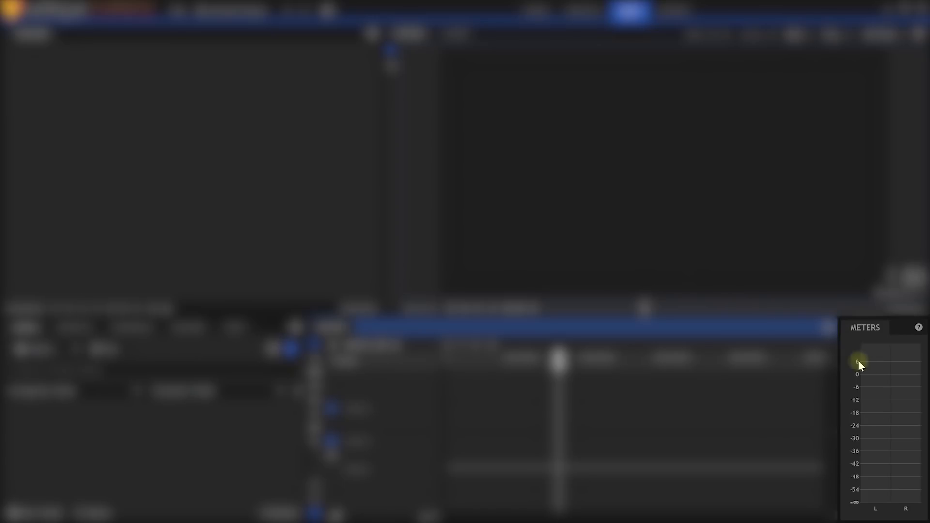
# Float the Meters panel, dock it left of the Trimmer, and narrow it to a thin column.
pyautogui.click(866, 331)
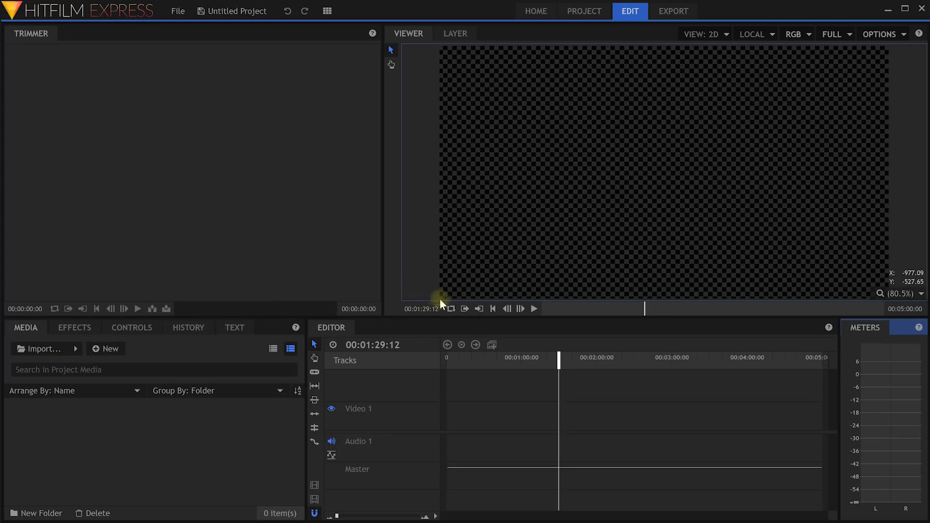
pyautogui.rightClick(860, 326)
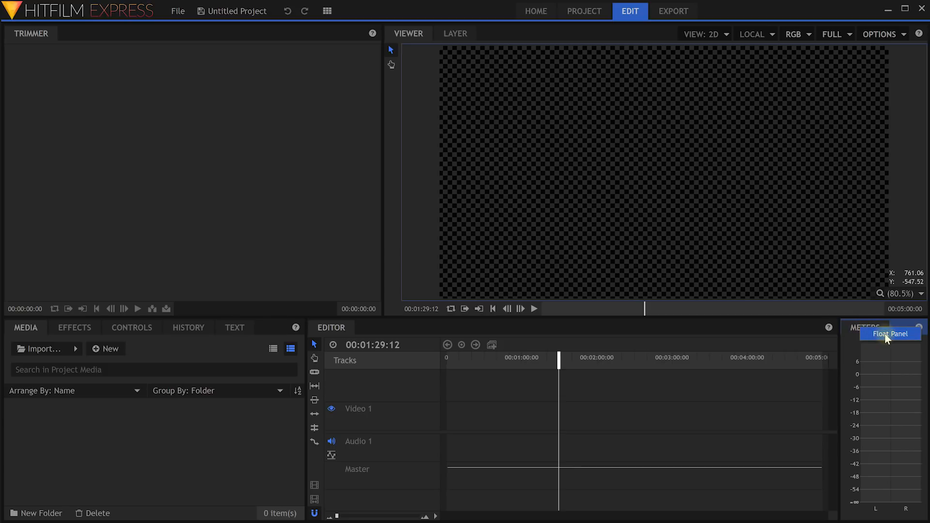
pyautogui.click(886, 336)
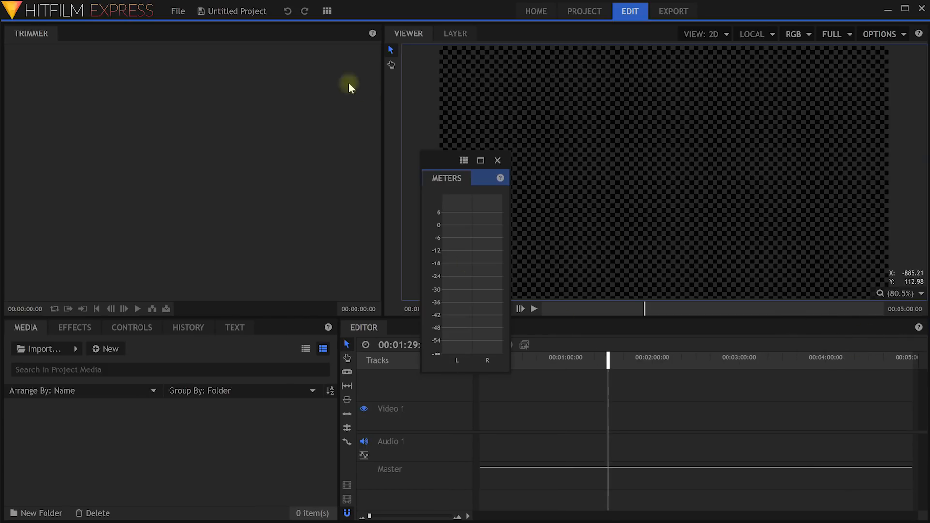
pyautogui.moveTo(440, 163); pyautogui.dragTo(416, 95)
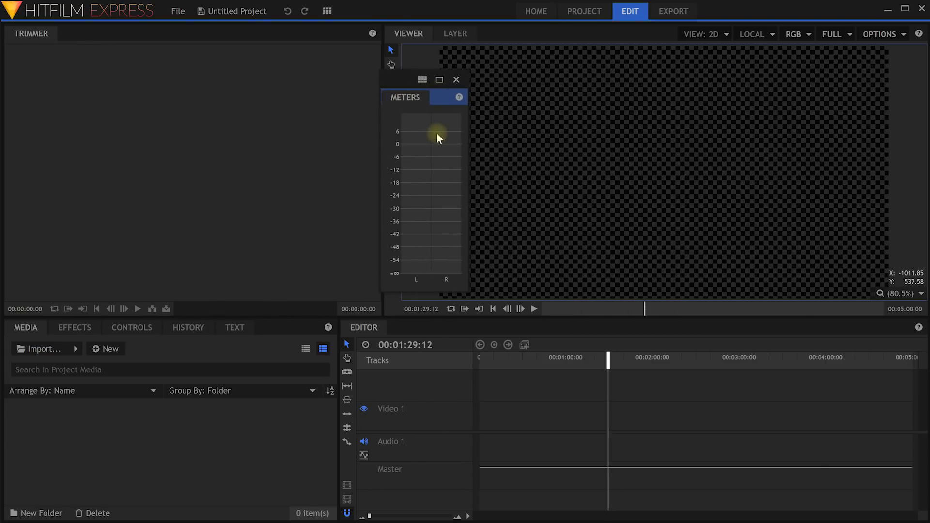
pyautogui.moveTo(404, 102); pyautogui.dragTo(147, 179)
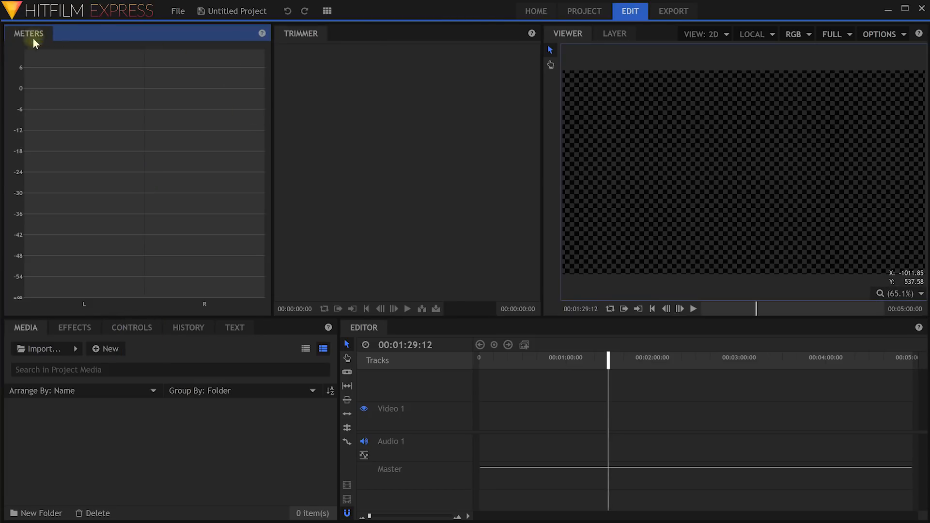
pyautogui.moveTo(271, 101); pyautogui.dragTo(42, 66)
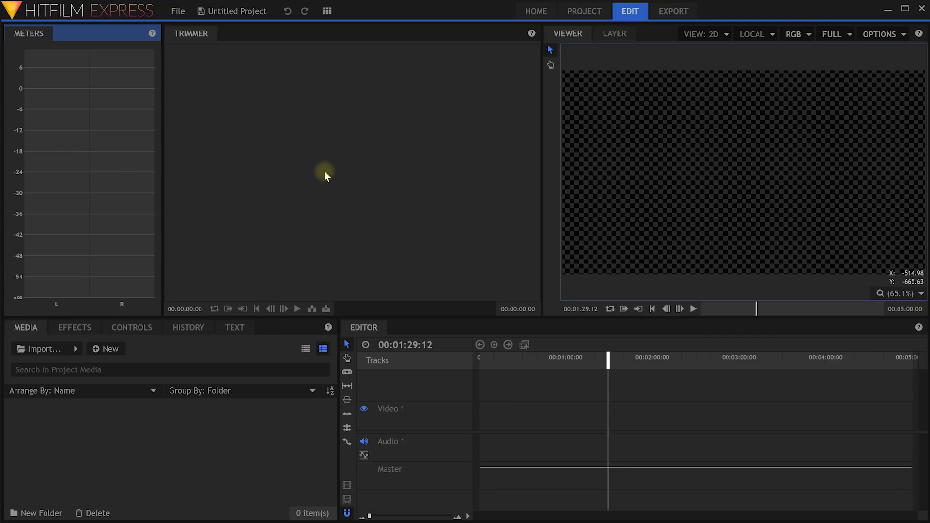
# Add the Audio Mixer panel, narrow it beside the viewer, then remove it again.
pyautogui.click(327, 11)
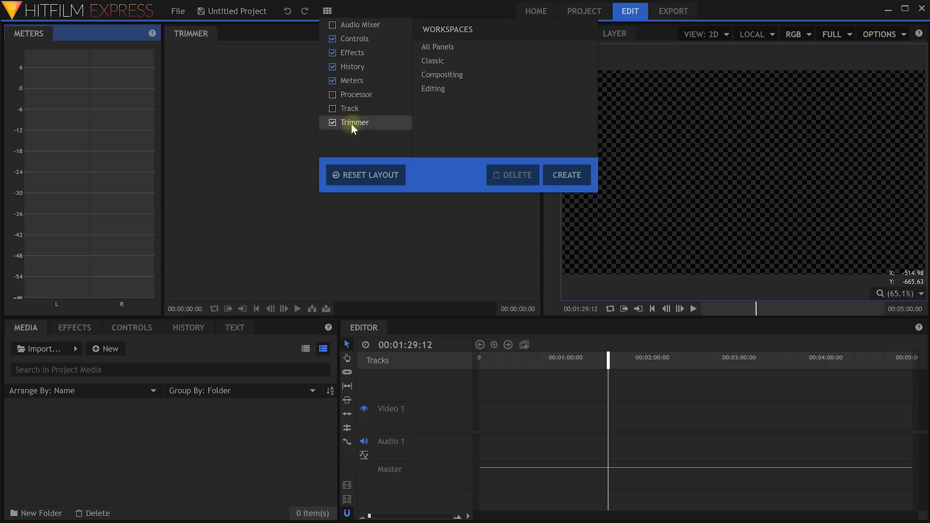
pyautogui.click(332, 25)
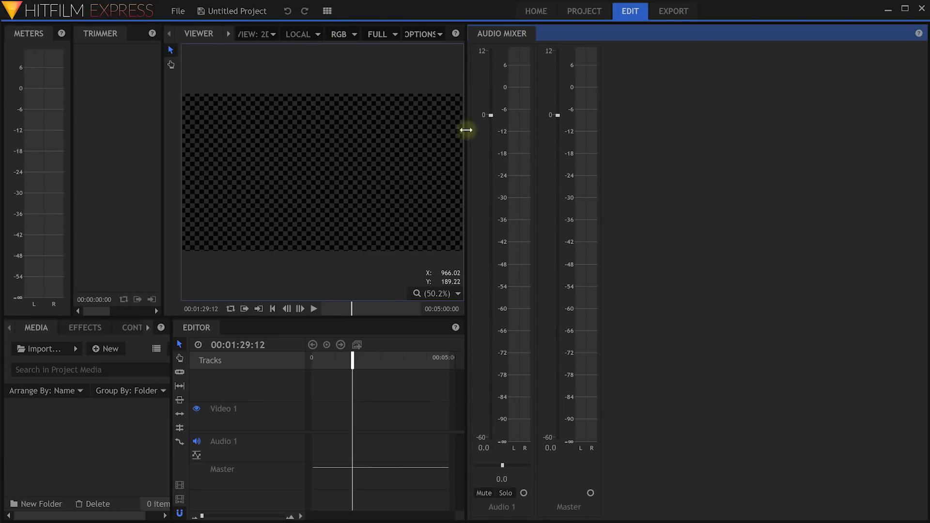
pyautogui.moveTo(465, 136); pyautogui.dragTo(601, 137)
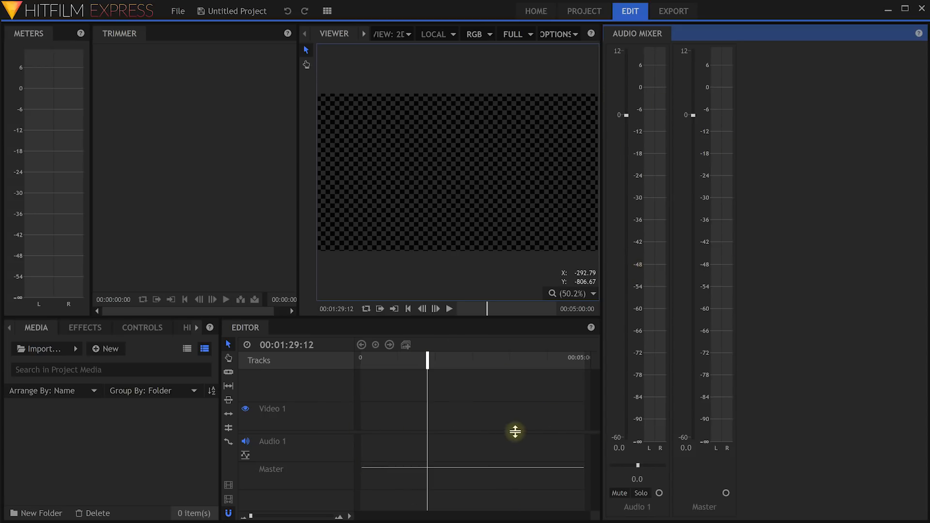
pyautogui.click(327, 11)
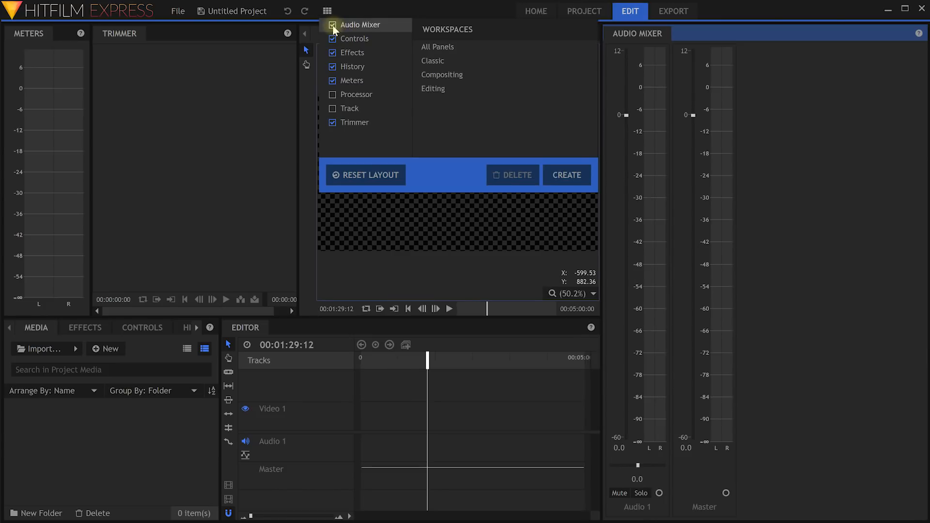
pyautogui.click(341, 25)
# Add a Processor panel on the right and narrow it to widen the middle panels.
pyautogui.click(325, 14)
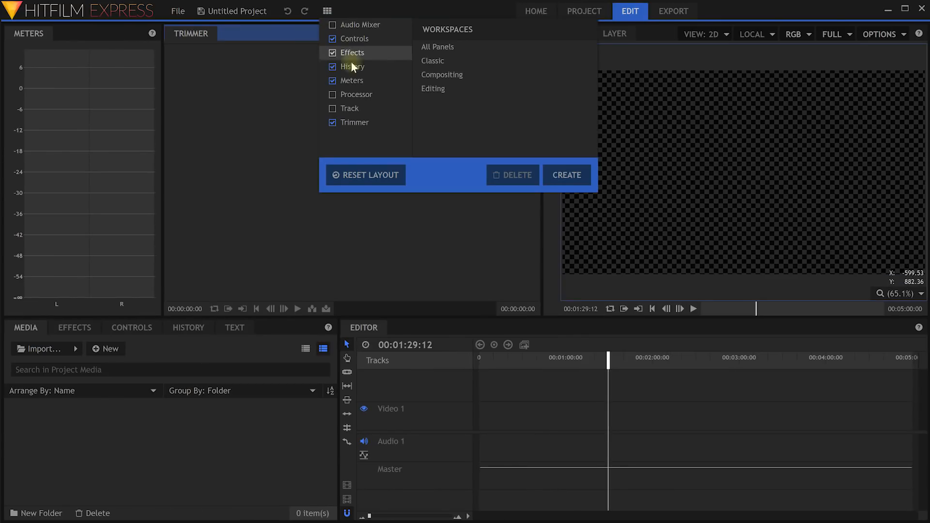
pyautogui.click(333, 94)
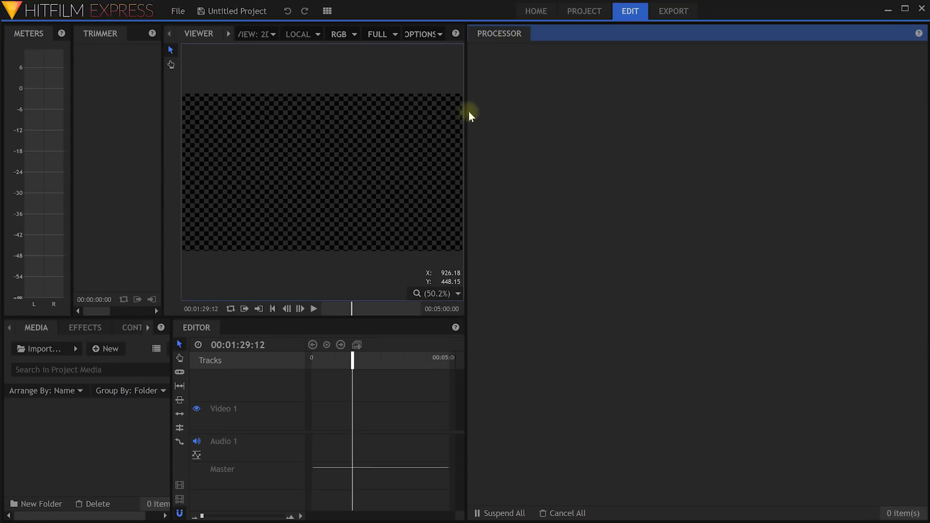
pyautogui.moveTo(472, 110); pyautogui.dragTo(627, 124)
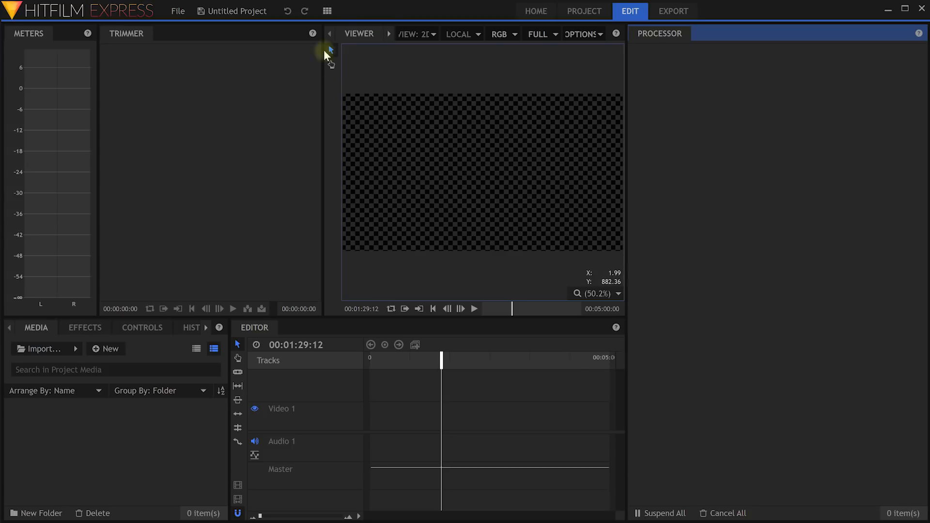
# Replace the Processor panel with a Track panel and narrow it to widen the middle panels.
pyautogui.click(327, 11)
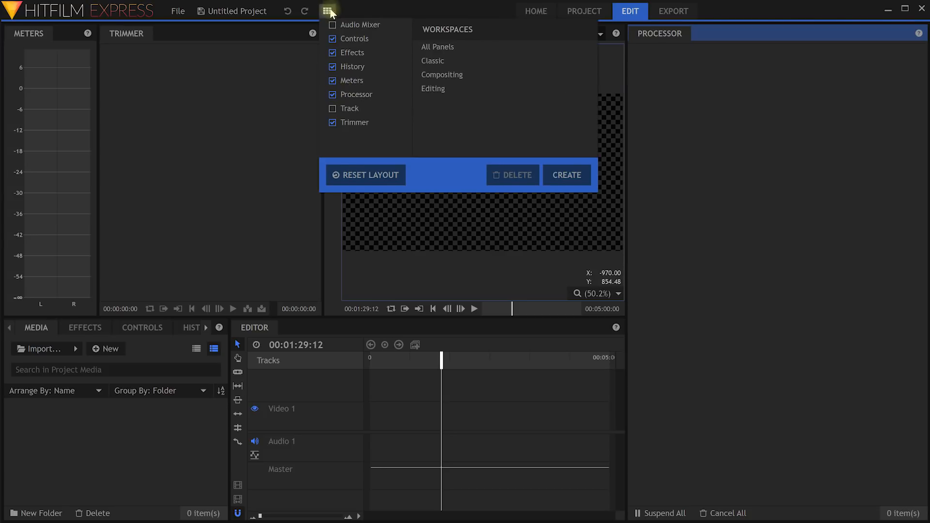
pyautogui.click(327, 11)
pyautogui.click(329, 14)
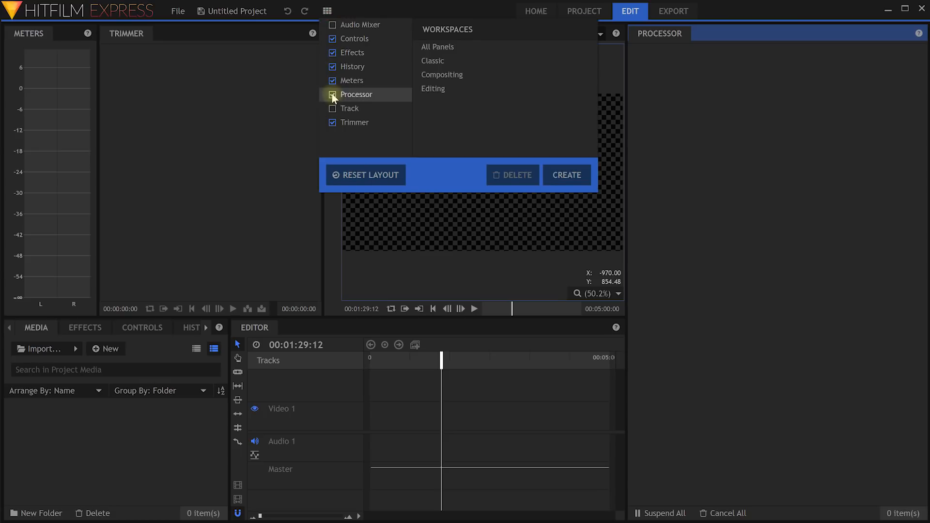
pyautogui.click(333, 95)
pyautogui.click(327, 11)
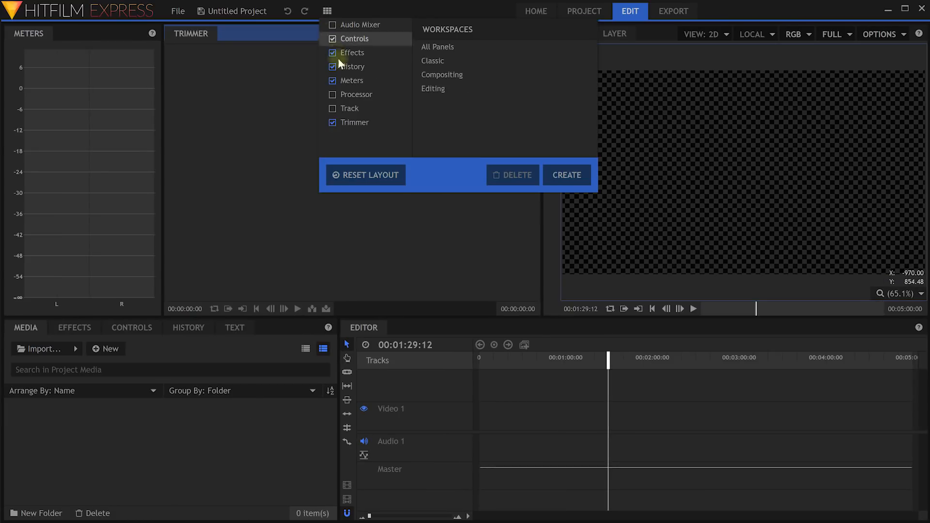
pyautogui.click(333, 109)
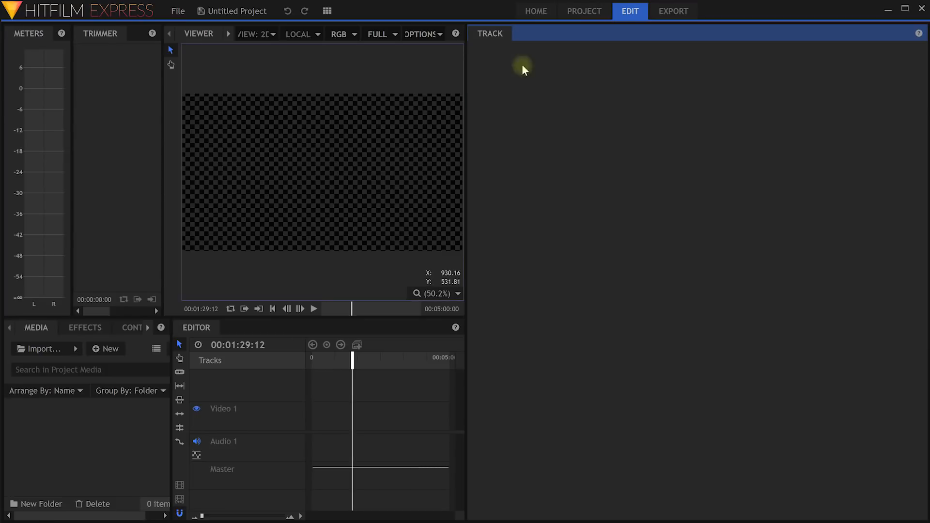
pyautogui.moveTo(466, 92); pyautogui.dragTo(667, 100)
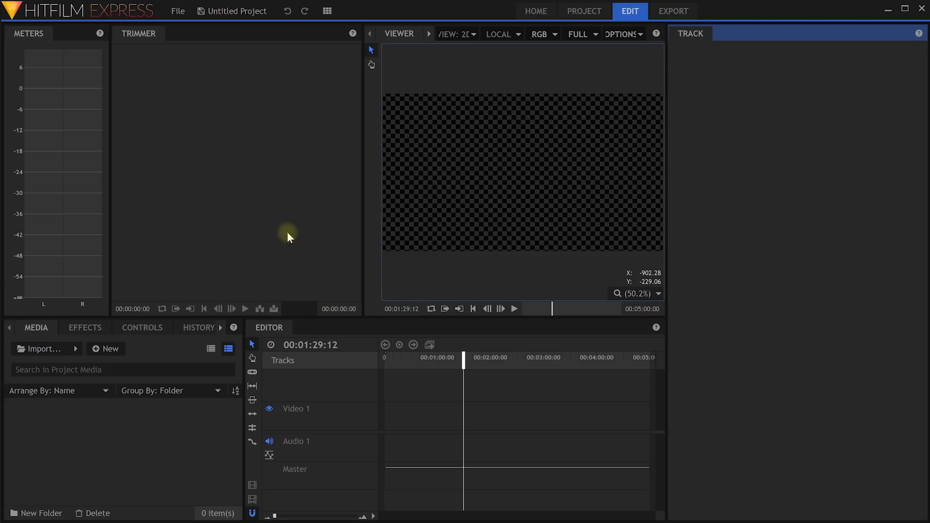
# Reset the workspace to the default layout and widen the Media panel beside the Editor.
pyautogui.click(328, 13)
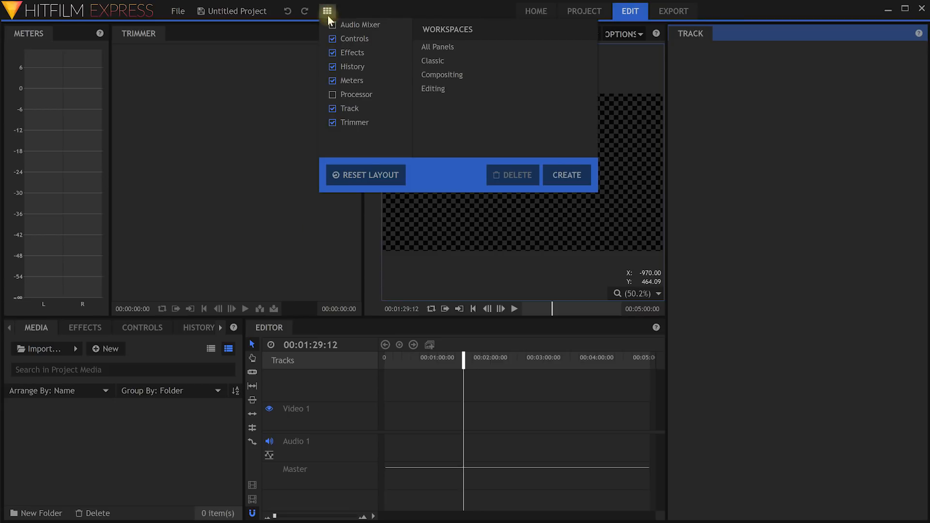
pyautogui.click(358, 175)
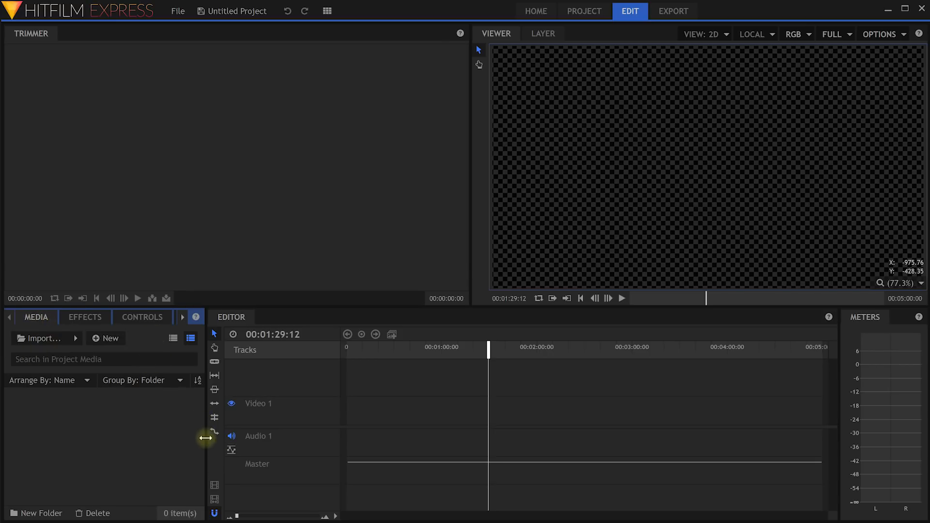
pyautogui.moveTo(205, 438); pyautogui.dragTo(361, 439)
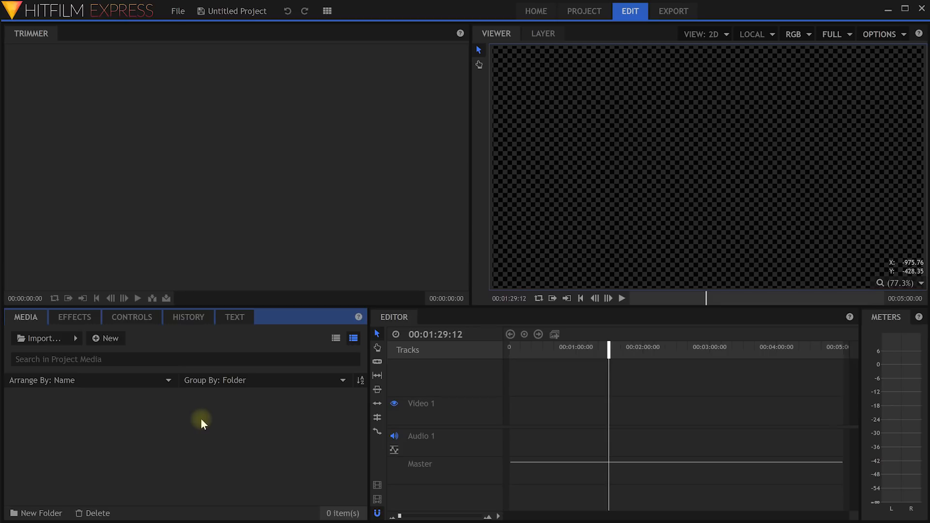
# Browse the import window to D:\Videos course Footage\Tutorial folder showing All Supported Media.
pyautogui.click(58, 336)
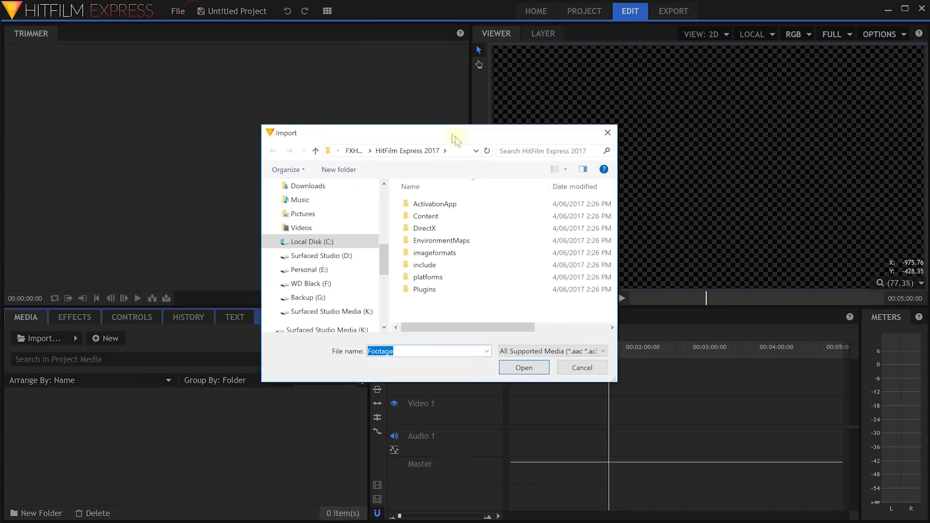
pyautogui.click(321, 258)
pyautogui.doubleClick(503, 298)
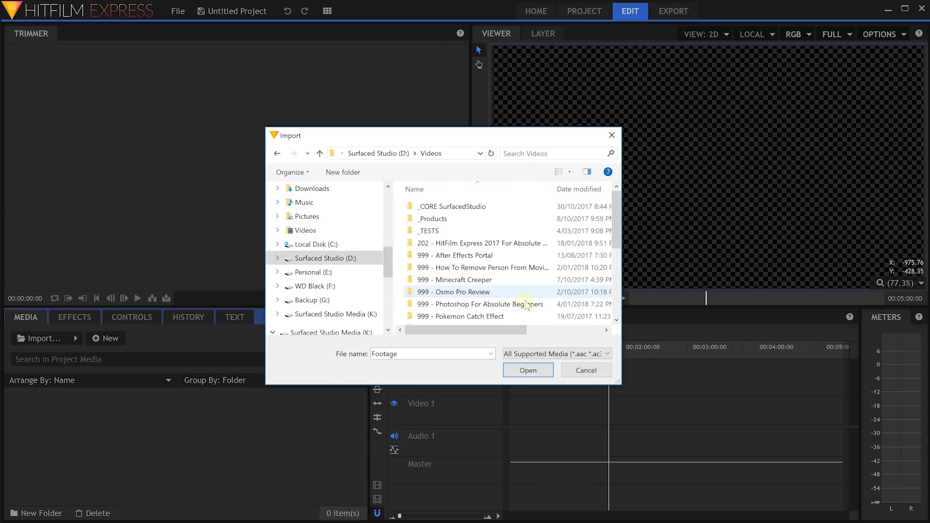
pyautogui.doubleClick(525, 305)
pyautogui.doubleClick(455, 230)
pyautogui.doubleClick(453, 233)
pyautogui.moveTo(611, 388); pyautogui.dragTo(848, 474)
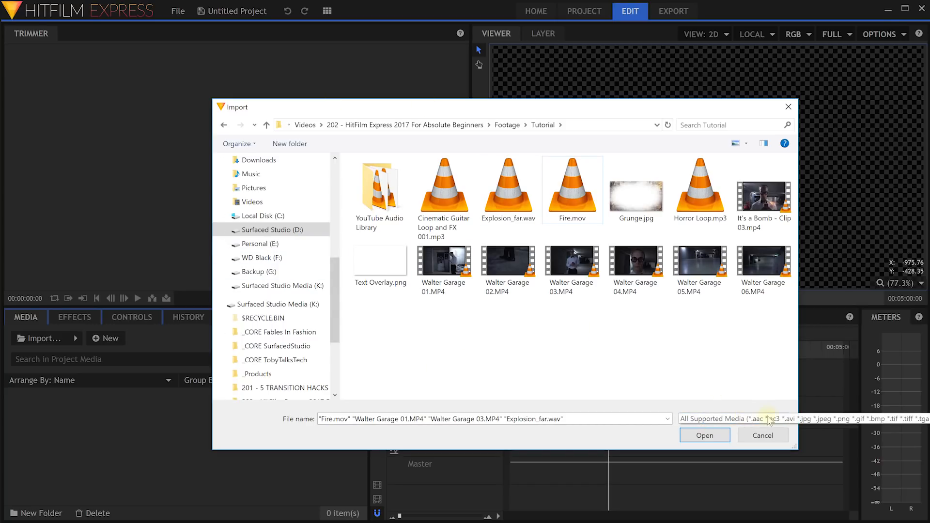
pyautogui.click(785, 420)
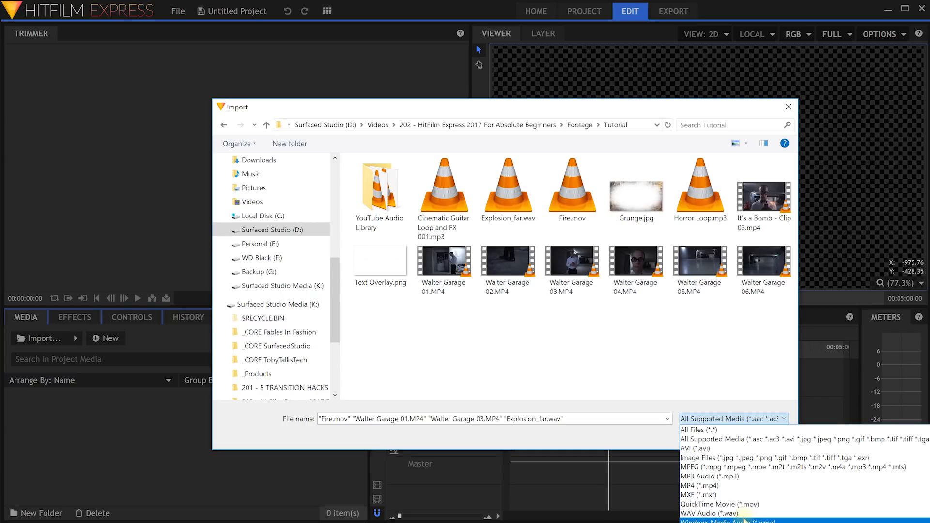
pyautogui.click(725, 333)
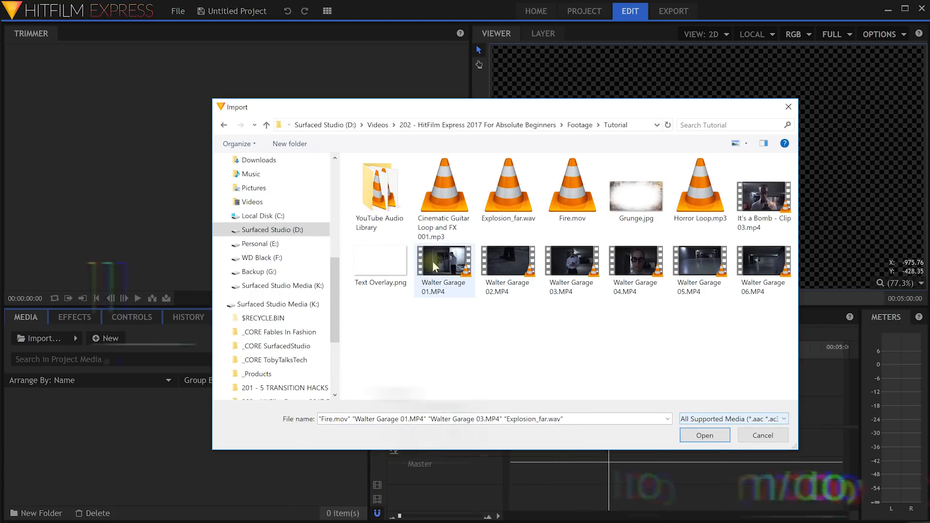
# Import Walter Garage 01–03, Explosion_far.wav, Grunge.jpg and Horror Loop.mp3 into the project.
pyautogui.click(432, 261)
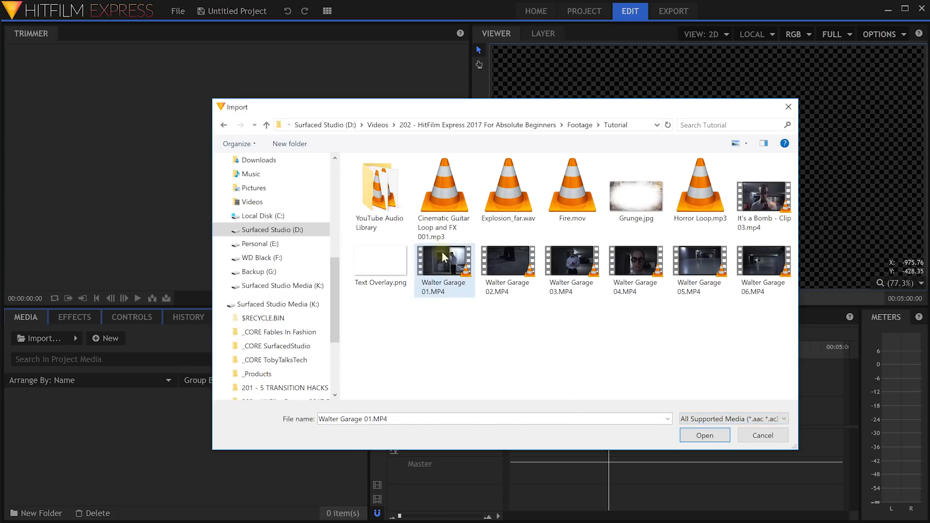
pyautogui.keyDown('ctrl'); pyautogui.click(508, 267); pyautogui.keyUp('ctrl')
pyautogui.keyDown('ctrl'); pyautogui.click(574, 277); pyautogui.keyUp('ctrl')
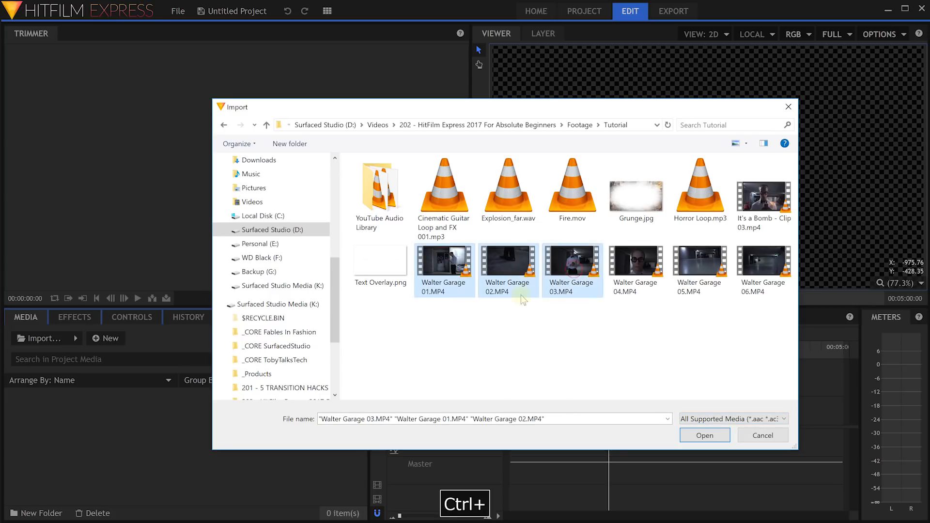
pyautogui.keyDown('ctrl'); pyautogui.click(508, 194); pyautogui.keyUp('ctrl')
pyautogui.keyDown('ctrl'); pyautogui.click(638, 205); pyautogui.keyUp('ctrl')
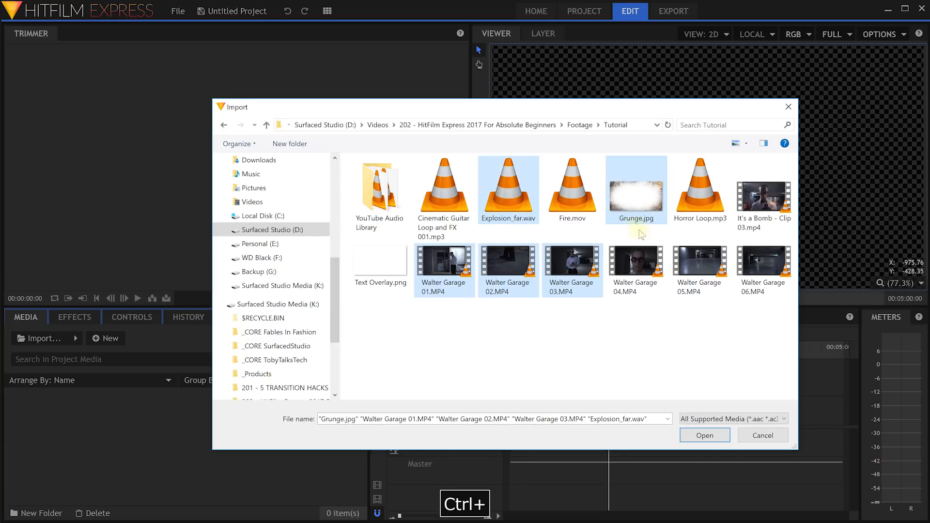
pyautogui.keyDown('ctrl'); pyautogui.click(702, 206); pyautogui.keyUp('ctrl')
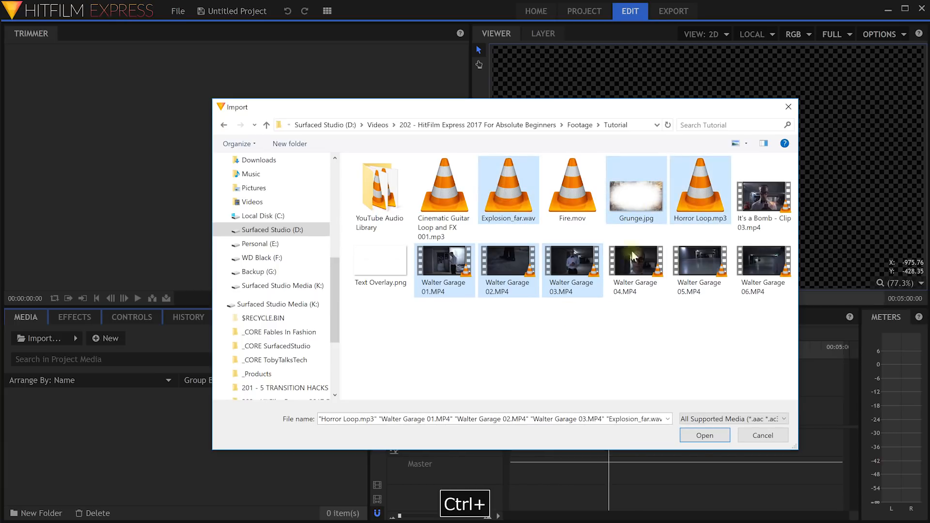
pyautogui.click(703, 436)
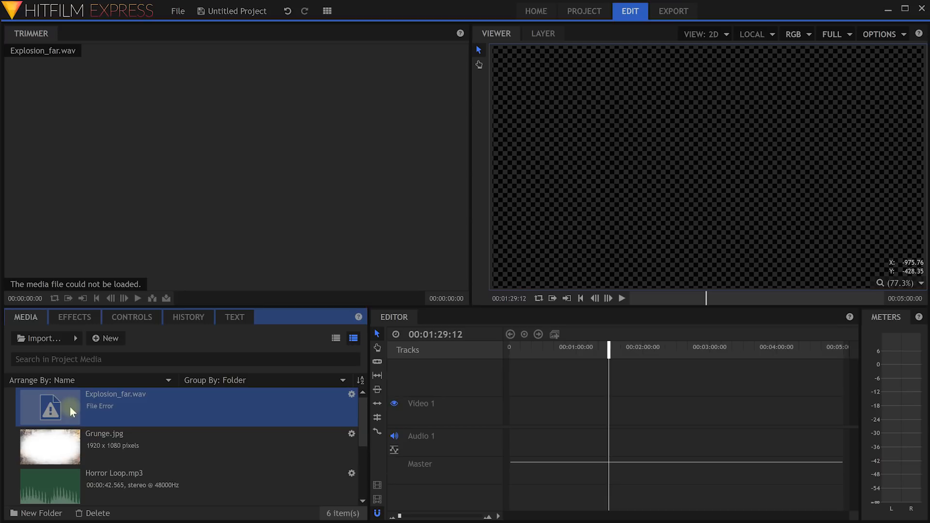
# Delete the broken Explosion_far.wav from the media list.
pyautogui.click(92, 444)
pyautogui.click(98, 408)
pyautogui.press('Delete')
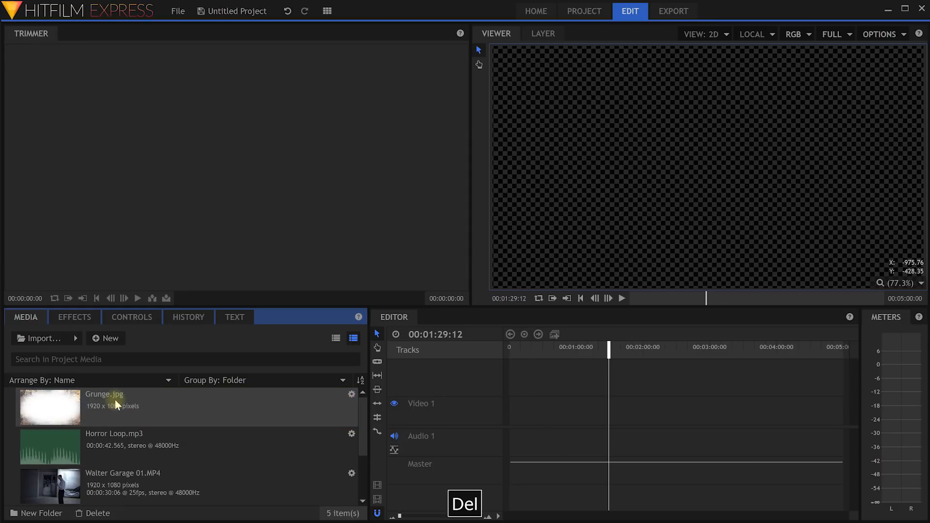
pyautogui.scroll(-2, 130, 407)
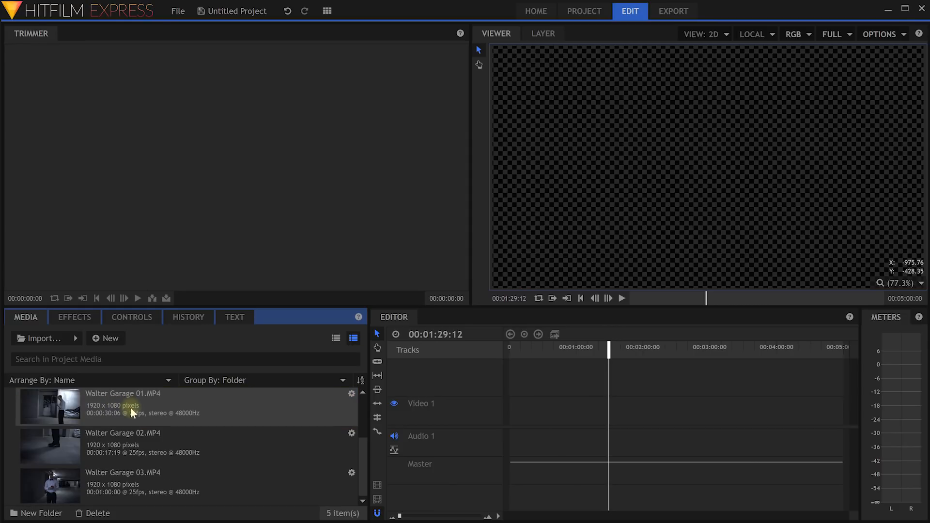
pyautogui.scroll(2, 140, 431)
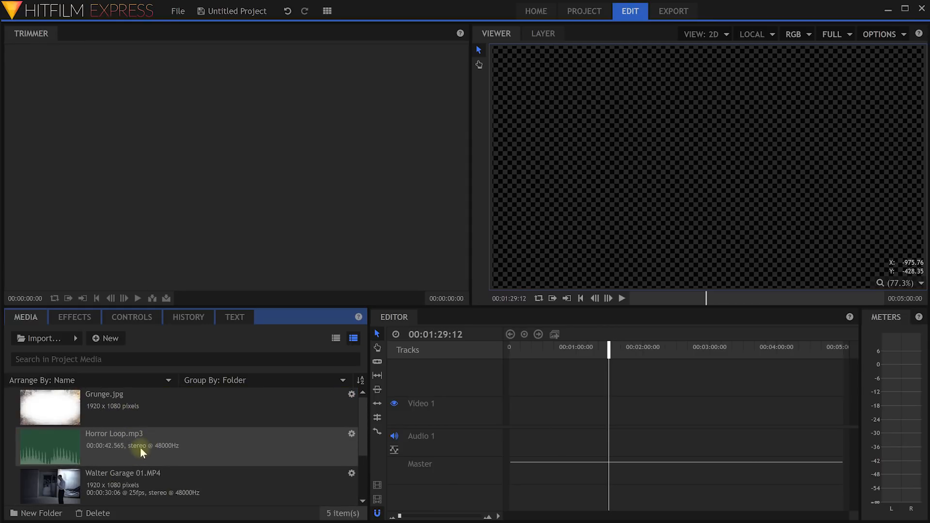
pyautogui.scroll(-2, 140, 436)
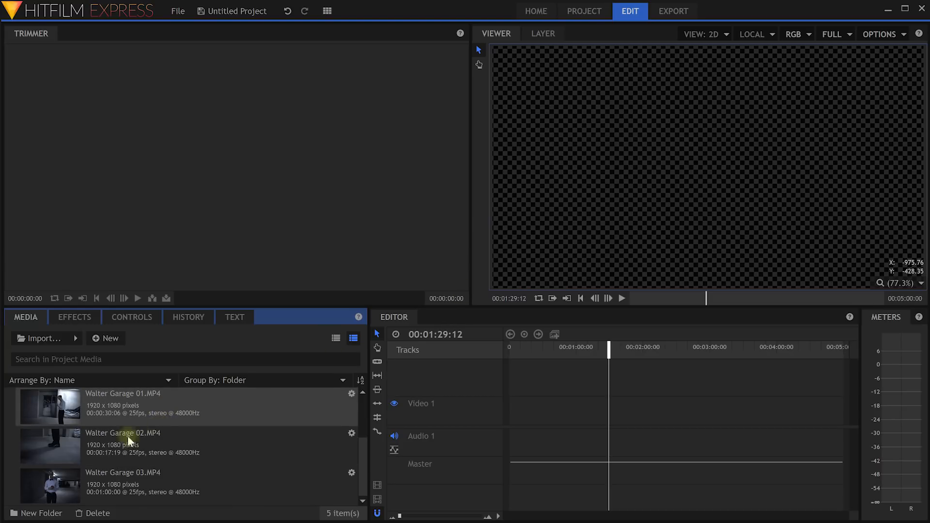
pyautogui.scroll(2, 146, 445)
pyautogui.scroll(-2, 127, 440)
pyautogui.scroll(2, 118, 451)
pyautogui.scroll(-2, 117, 451)
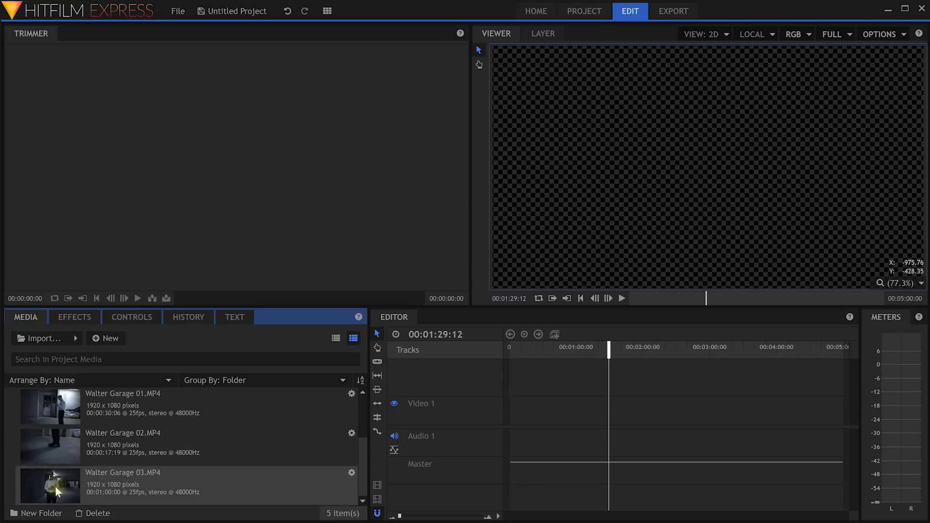
# Create a Footage folder and move the three Walter Garage clips into it.
pyautogui.click(33, 515)
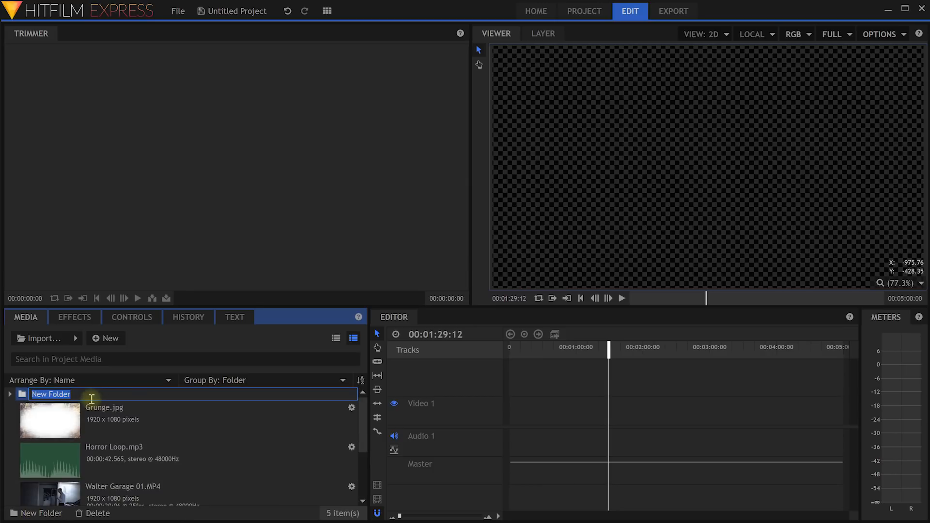
pyautogui.write('Footage')
pyautogui.press('Return')
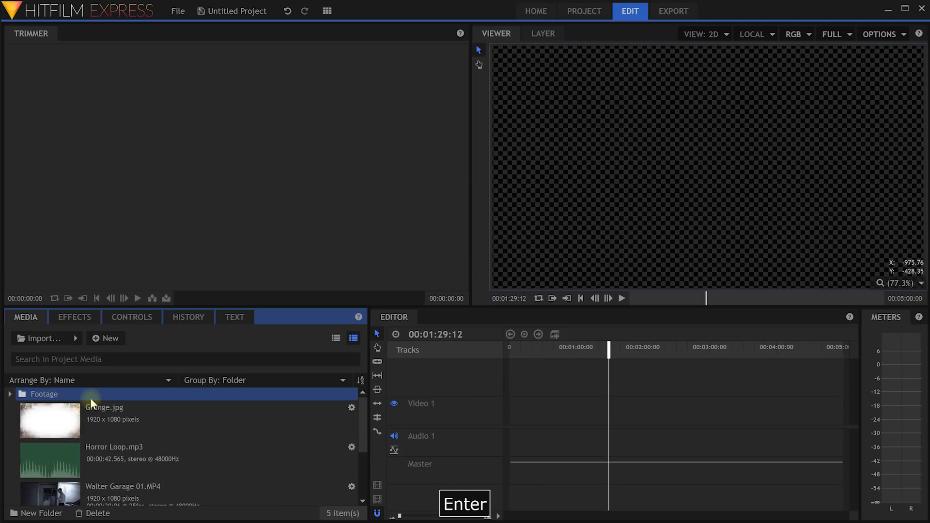
pyautogui.scroll(-1, 135, 484)
pyautogui.click(125, 492)
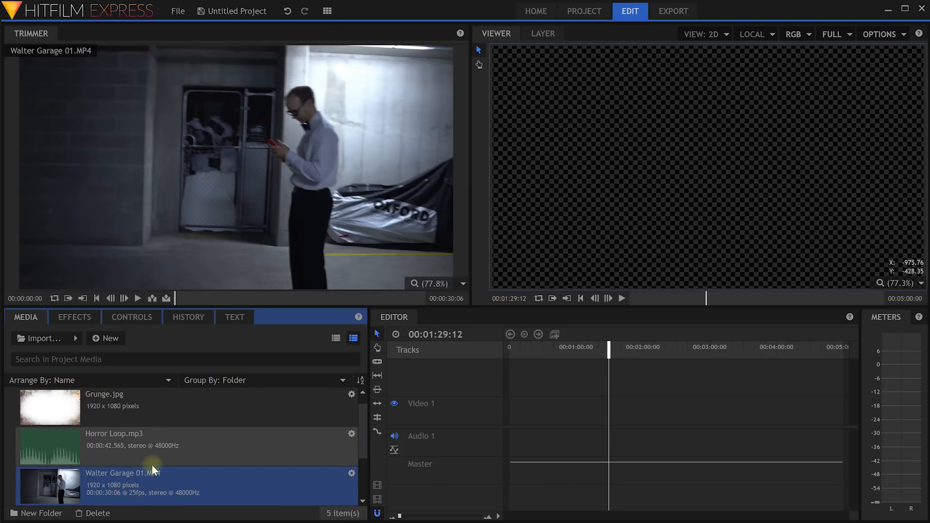
pyautogui.scroll(-2, 129, 455)
pyautogui.keyDown('shift'); pyautogui.click(128, 484); pyautogui.keyUp('shift')
pyautogui.scroll(3, 145, 460)
pyautogui.moveTo(51, 490); pyautogui.dragTo(48, 395)
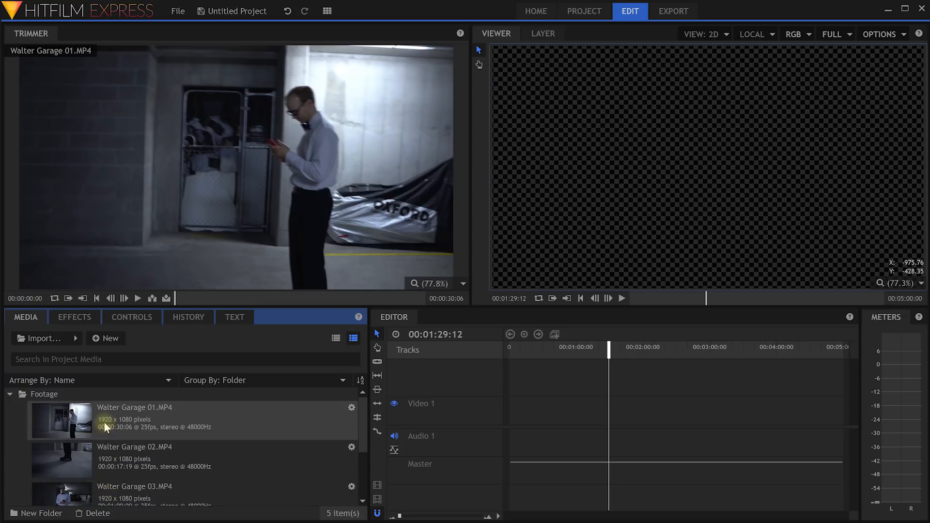
pyautogui.click(9, 395)
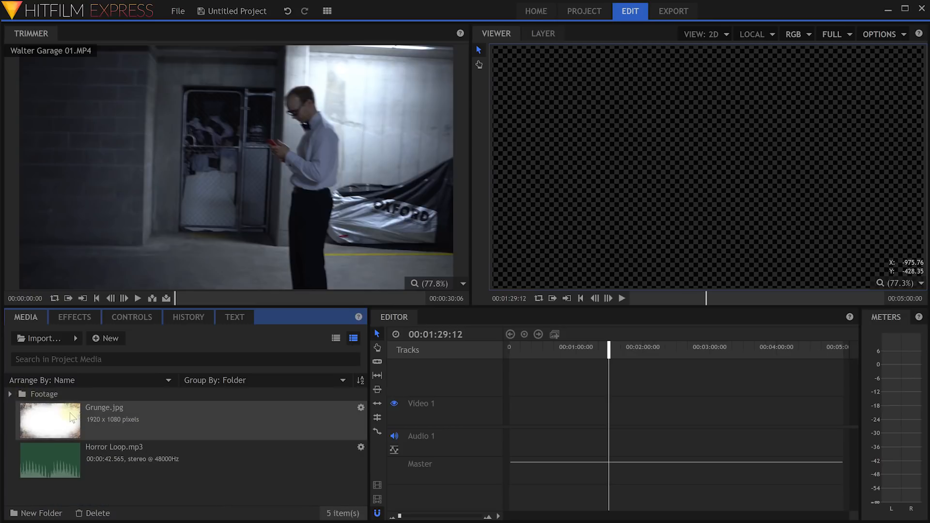
# Create an Images folder and move Grunge.jpg into it.
pyautogui.click(111, 418)
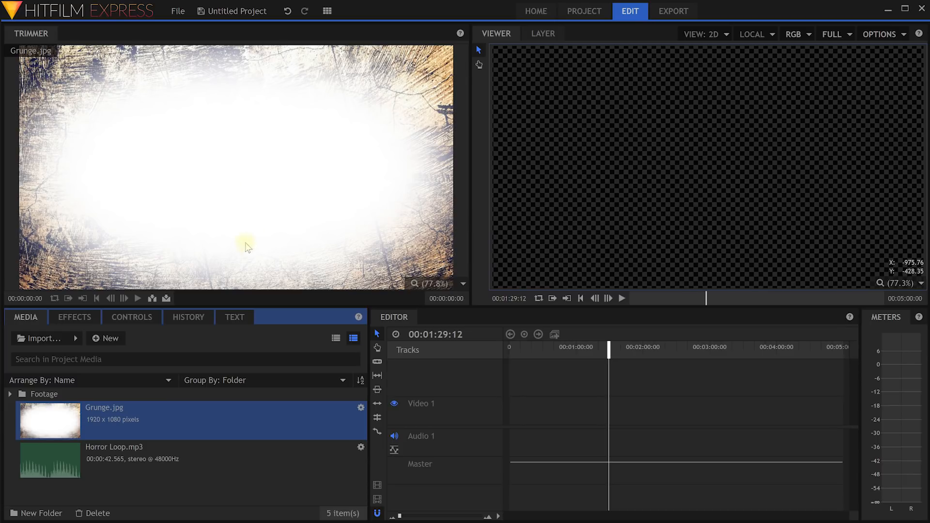
pyautogui.click(57, 490)
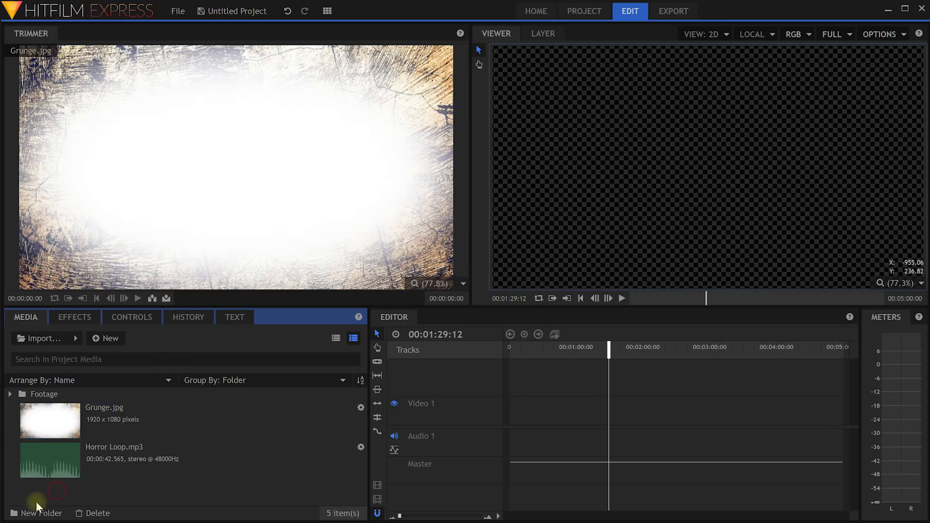
pyautogui.click(34, 513)
pyautogui.write('Images')
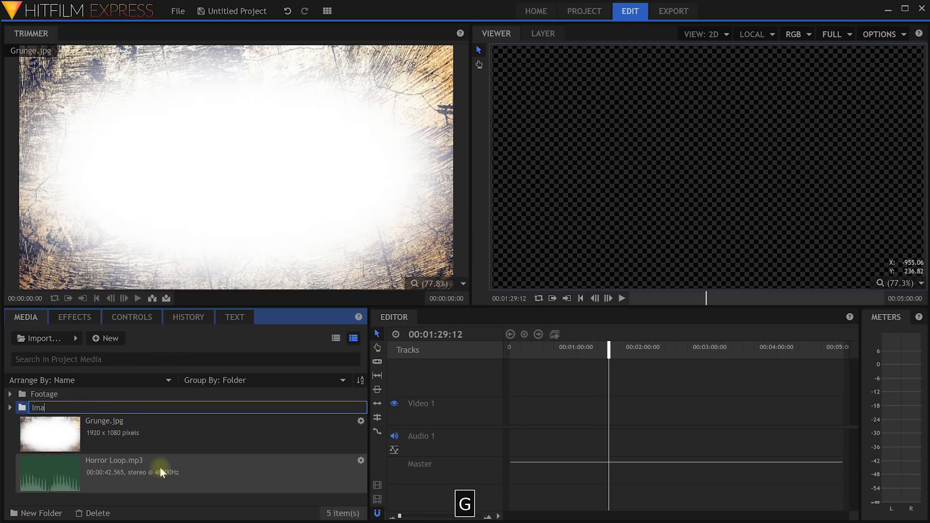
pyautogui.press('Return')
pyautogui.moveTo(34, 434); pyautogui.dragTo(21, 417)
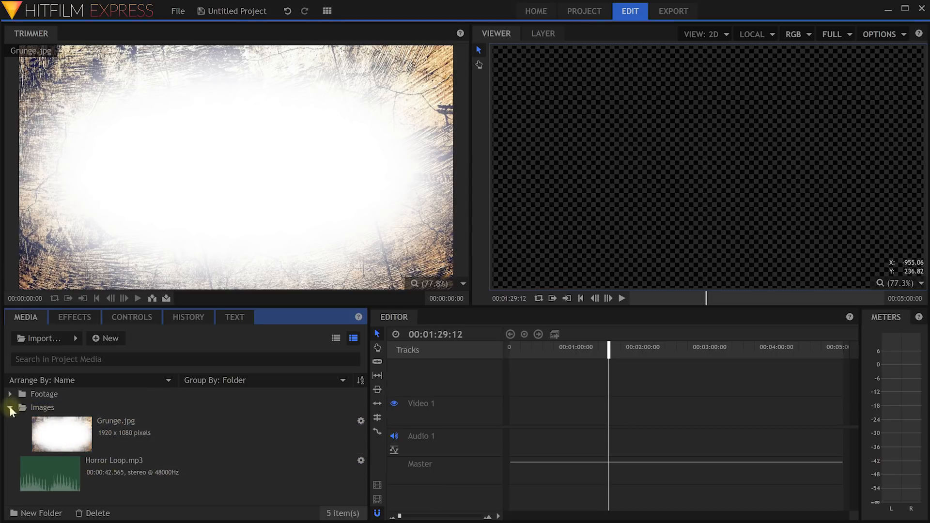
pyautogui.click(10, 408)
# Create a Music folder holding Horror Loop.mp3, then reopen the import window.
pyautogui.click(35, 514)
pyautogui.write('Music')
pyautogui.press('Return')
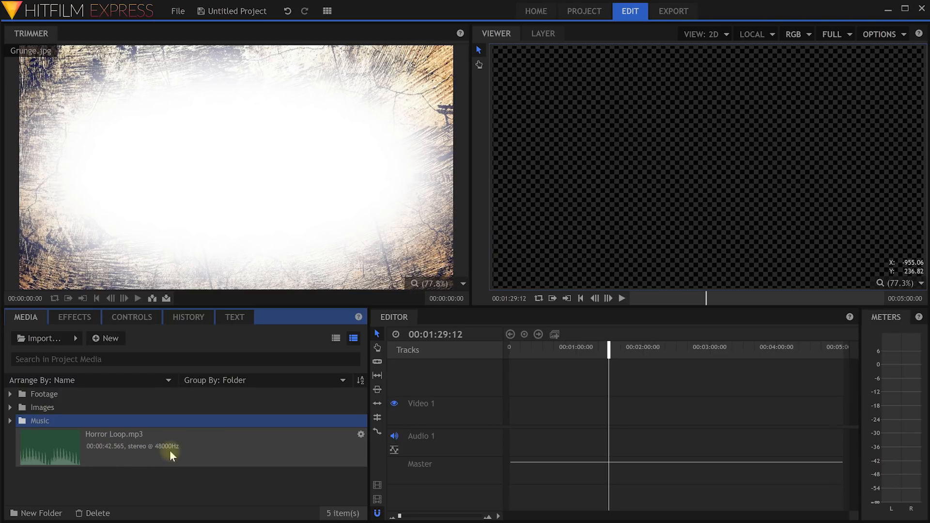
pyautogui.moveTo(62, 466); pyautogui.dragTo(42, 424)
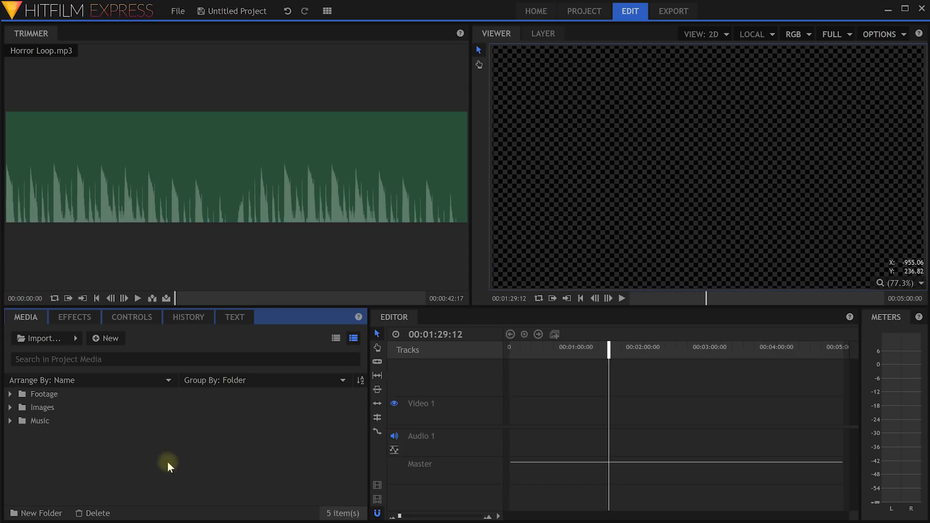
pyautogui.doubleClick(152, 455)
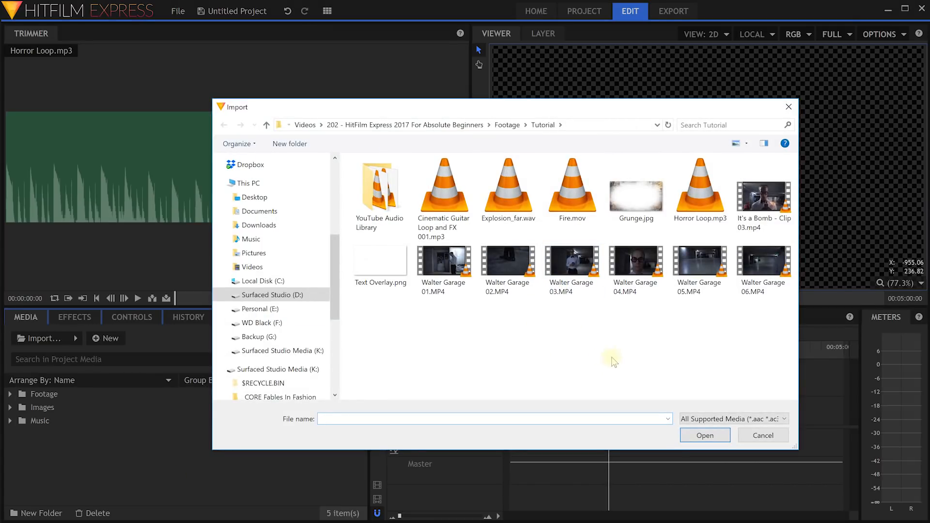
# Import Walter Garage 04–06, Cinematic Guitar Loop and FX 001.mp3, and Explosion_far.wav.
pyautogui.click(631, 272)
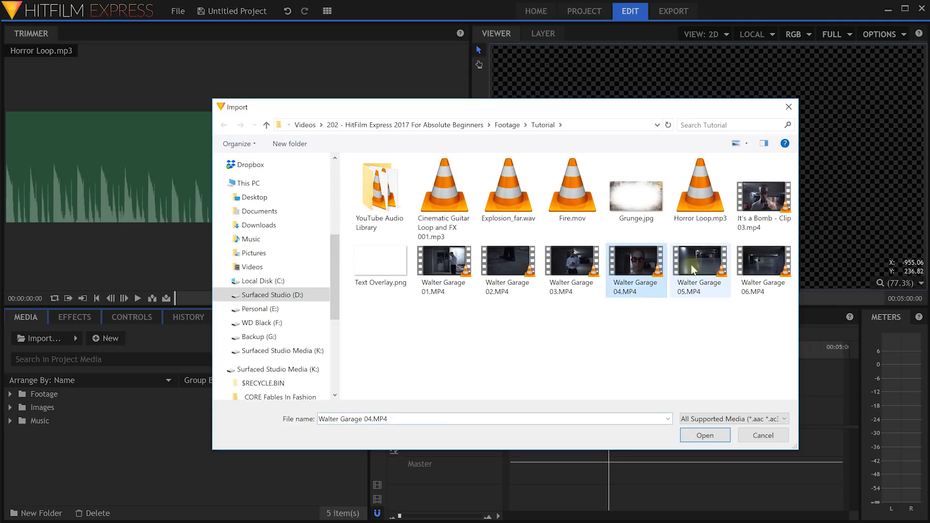
pyautogui.keyDown('ctrl'); pyautogui.click(700, 266); pyautogui.keyUp('ctrl')
pyautogui.keyDown('ctrl'); pyautogui.click(764, 266); pyautogui.keyUp('ctrl')
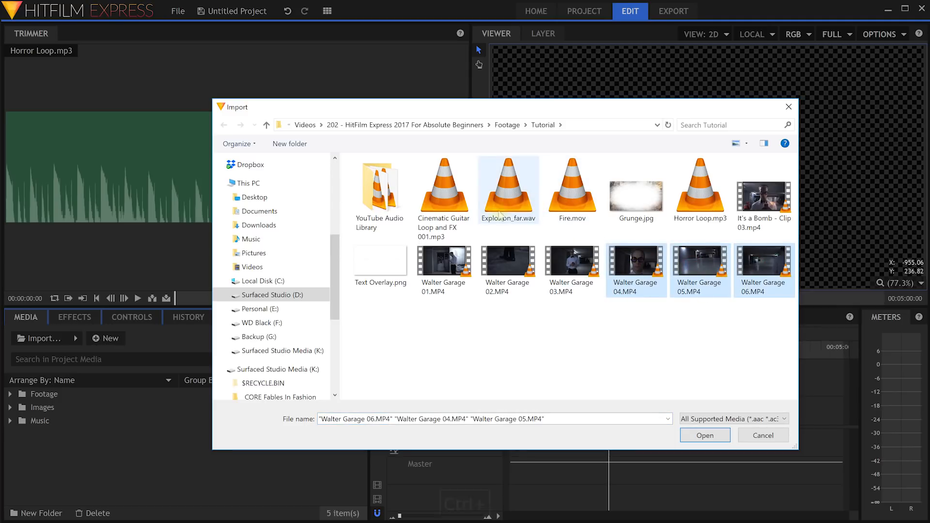
pyautogui.keyDown('ctrl'); pyautogui.click(444, 193); pyautogui.keyUp('ctrl')
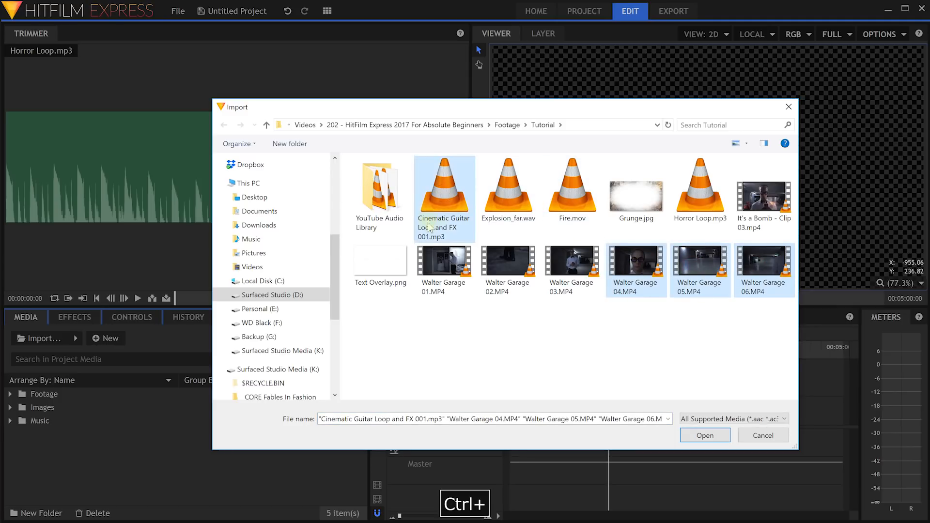
pyautogui.keyDown('ctrl'); pyautogui.click(503, 207); pyautogui.keyUp('ctrl')
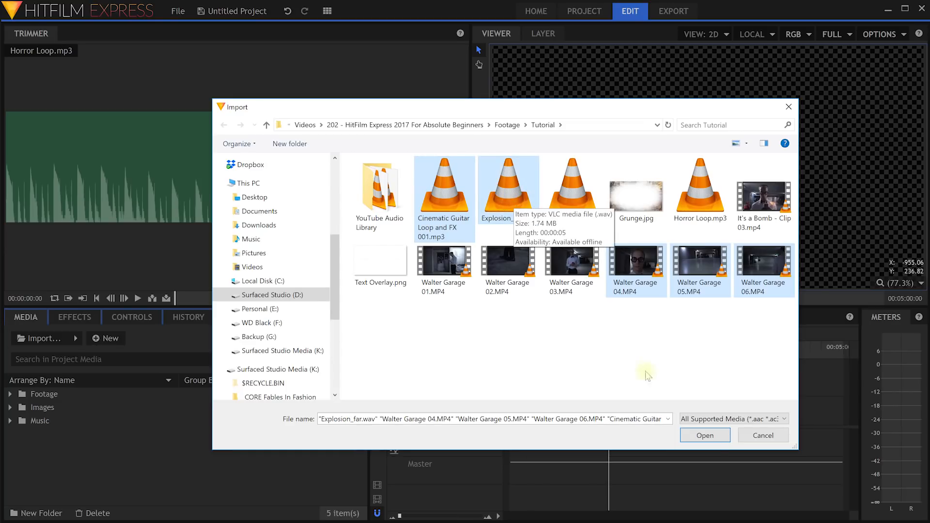
pyautogui.click(705, 436)
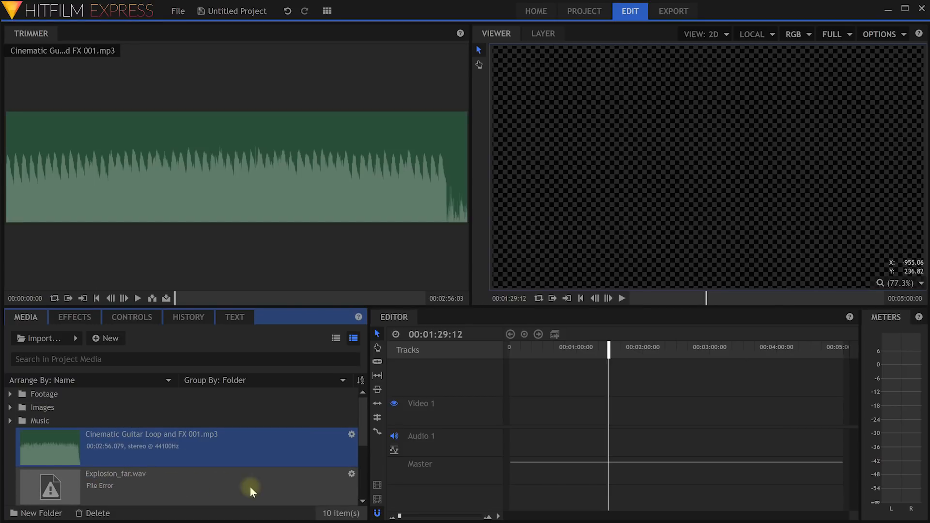
# Delete the broken Explosion_far.wav again and expand the Music folder.
pyautogui.click(126, 484)
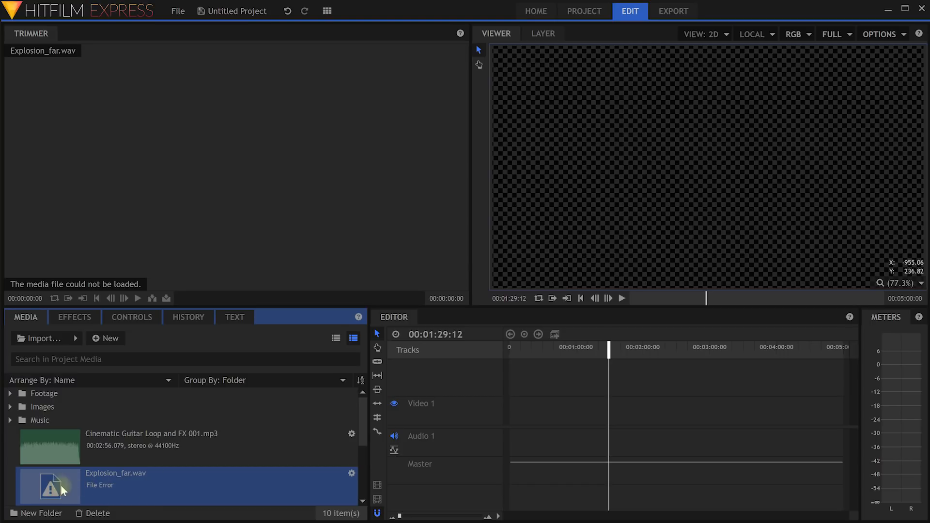
pyautogui.press('Delete')
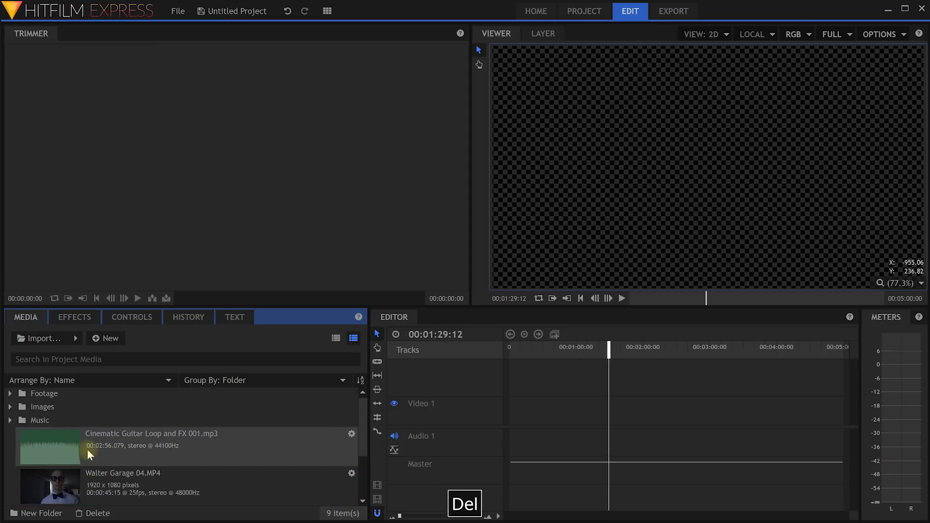
pyautogui.click(43, 450)
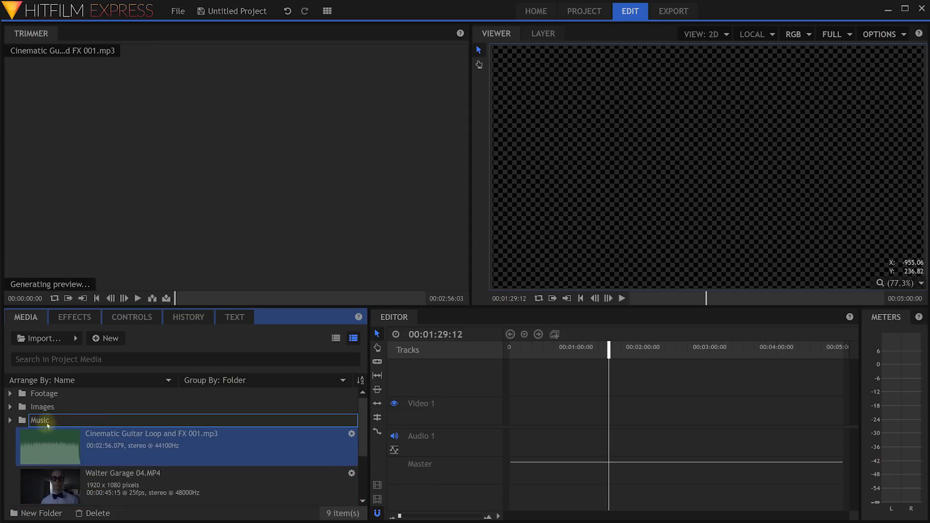
pyautogui.click(10, 420)
# File Walter Garage 04–06 in the Footage folder, then bring up the Explorer Tutorial folder.
pyautogui.click(78, 446)
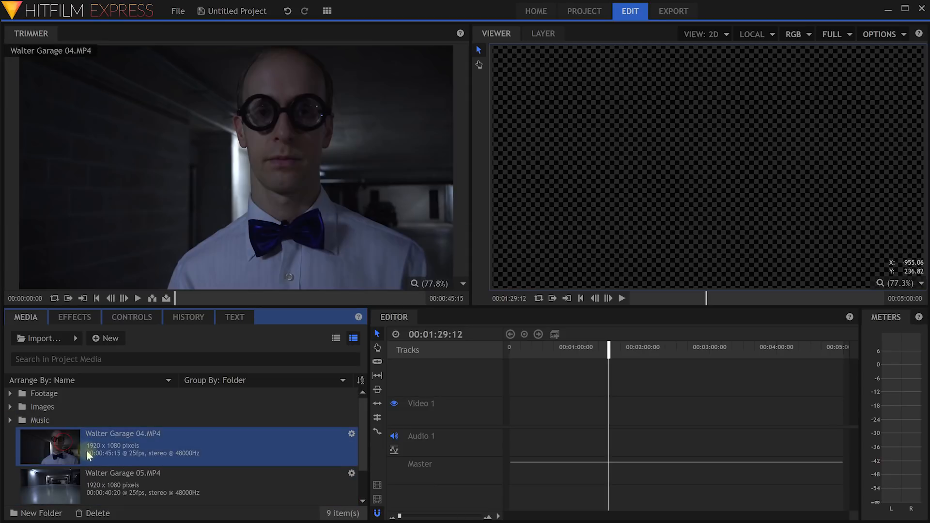
pyautogui.scroll(-1, 80, 472)
pyautogui.keyDown('shift'); pyautogui.click(67, 452); pyautogui.keyUp('shift')
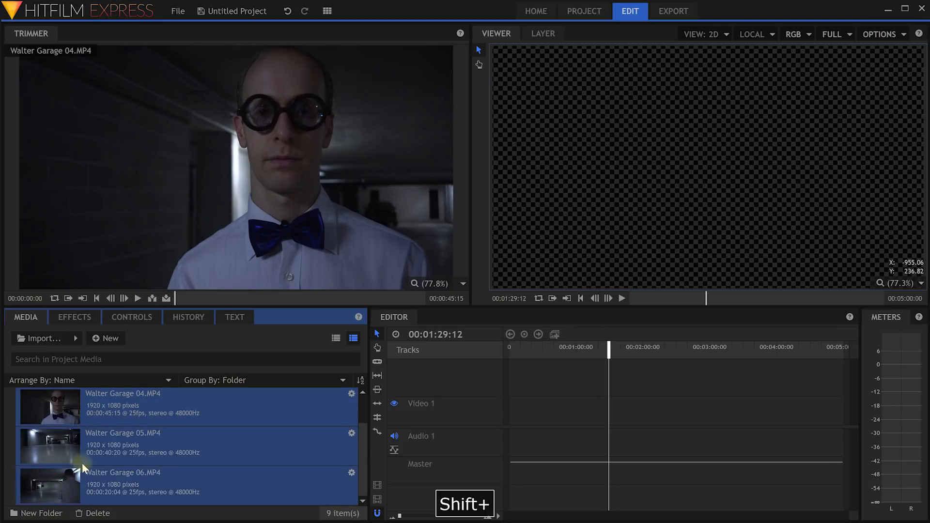
pyautogui.scroll(2, 62, 457)
pyautogui.moveTo(52, 400); pyautogui.dragTo(44, 395)
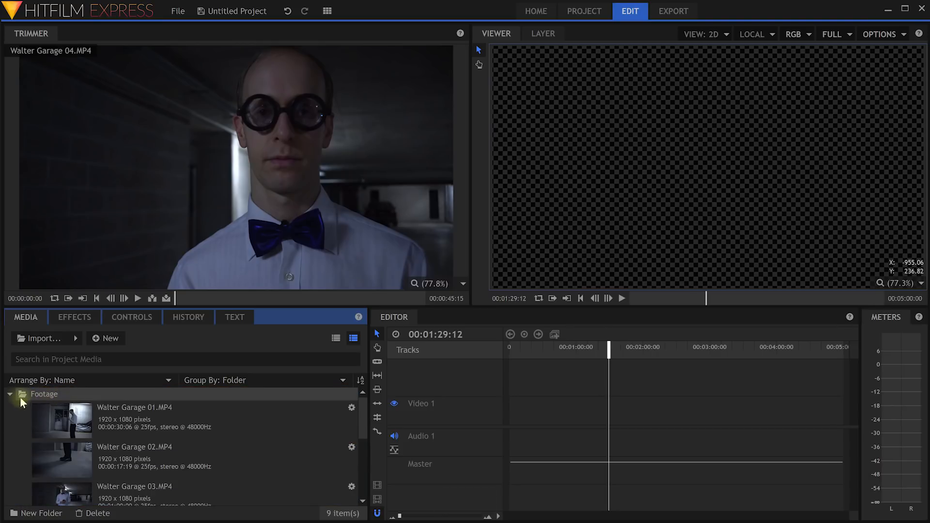
pyautogui.click(10, 394)
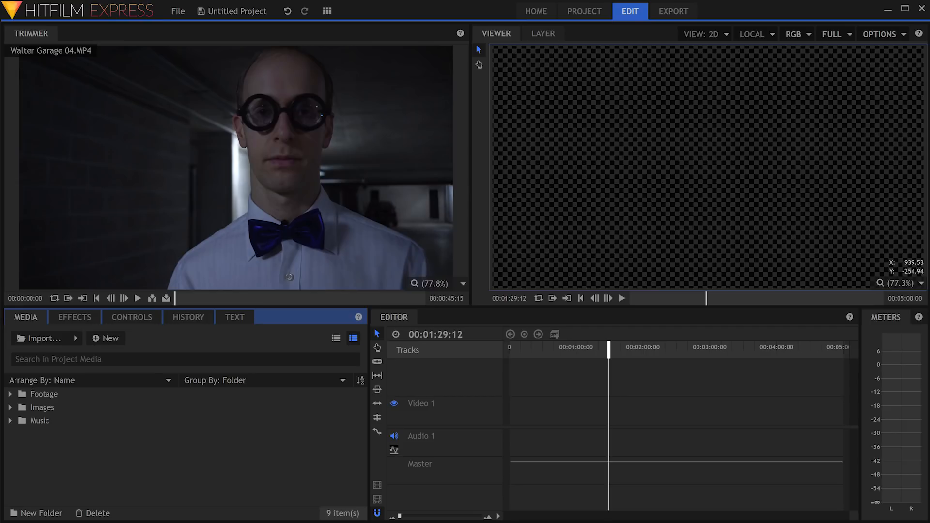
pyautogui.hotkey('alt', 'Tab')
pyautogui.moveTo(602, 113); pyautogui.dragTo(584, 100)
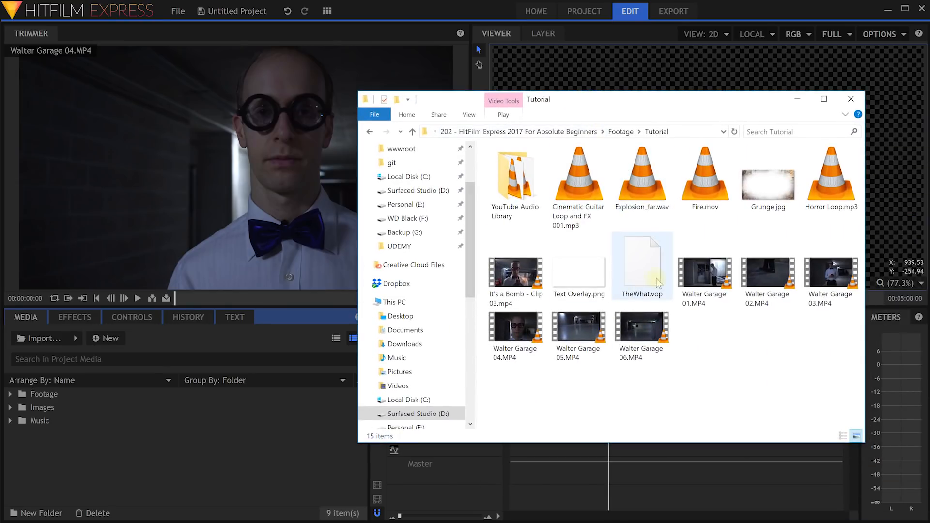
# Drag Fire.mov, It's a Bomb - Clip 03.mp4 and Text Overlay.png from Explorer into the Media panel.
pyautogui.click(515, 285)
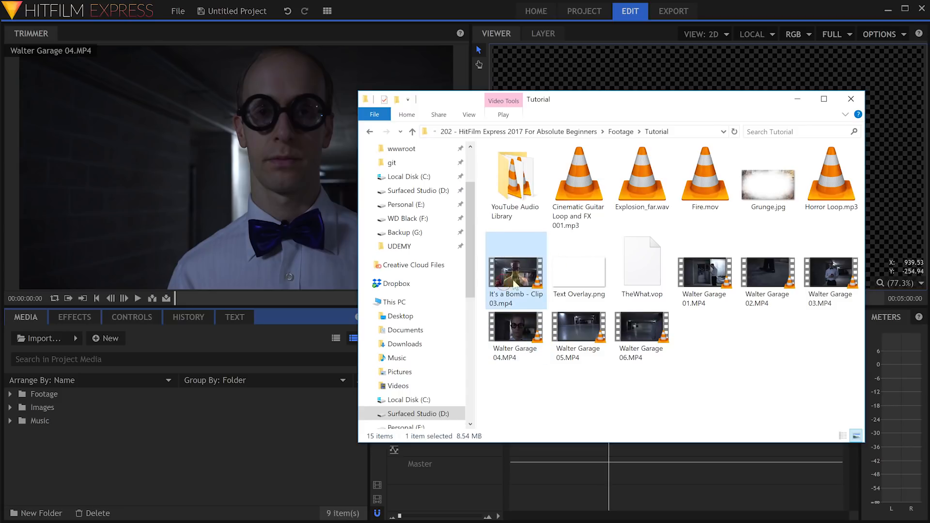
pyautogui.keyDown('ctrl'); pyautogui.click(571, 276); pyautogui.keyUp('ctrl')
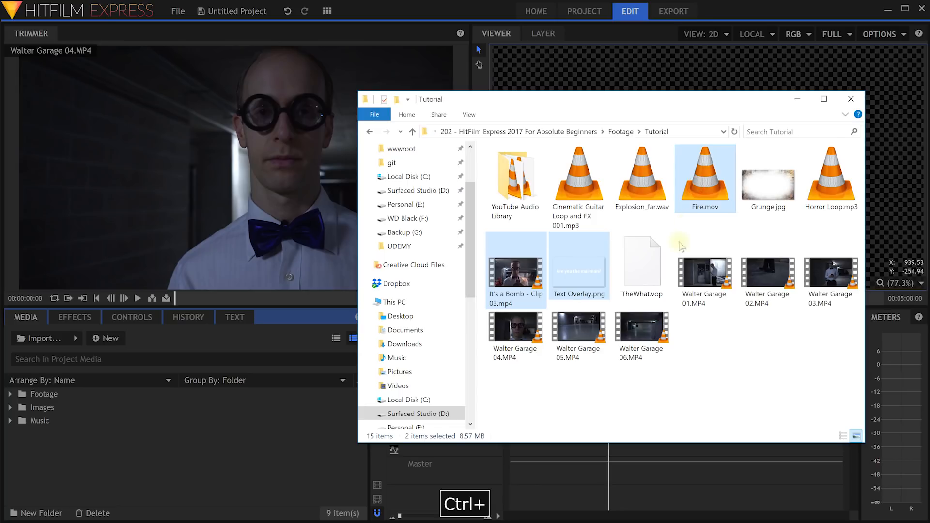
pyautogui.moveTo(516, 273); pyautogui.dragTo(59, 451)
pyautogui.click(132, 418)
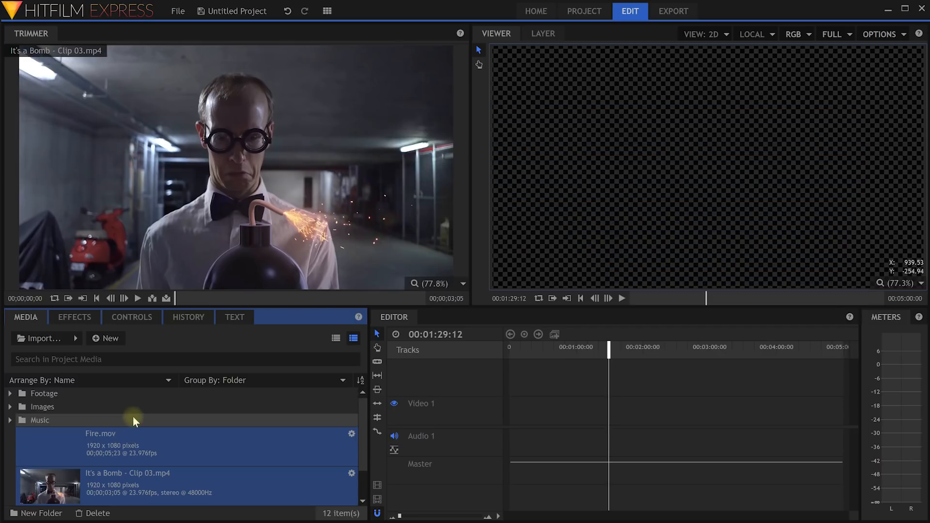
# File Fire.mov and the bomb clip under Footage, and Text Overlay.png under Images.
pyautogui.scroll(-1, 137, 455)
pyautogui.scroll(1, 146, 480)
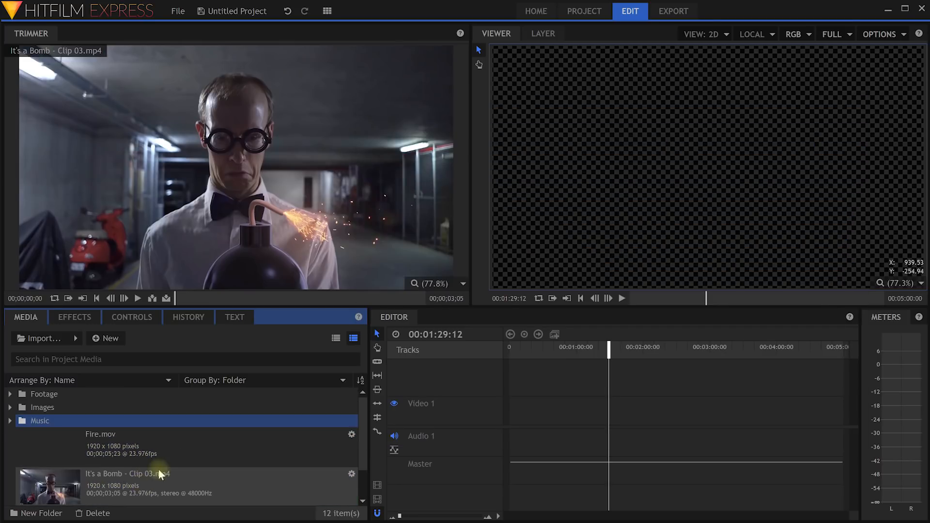
pyautogui.moveTo(127, 443); pyautogui.dragTo(55, 394)
pyautogui.click(10, 394)
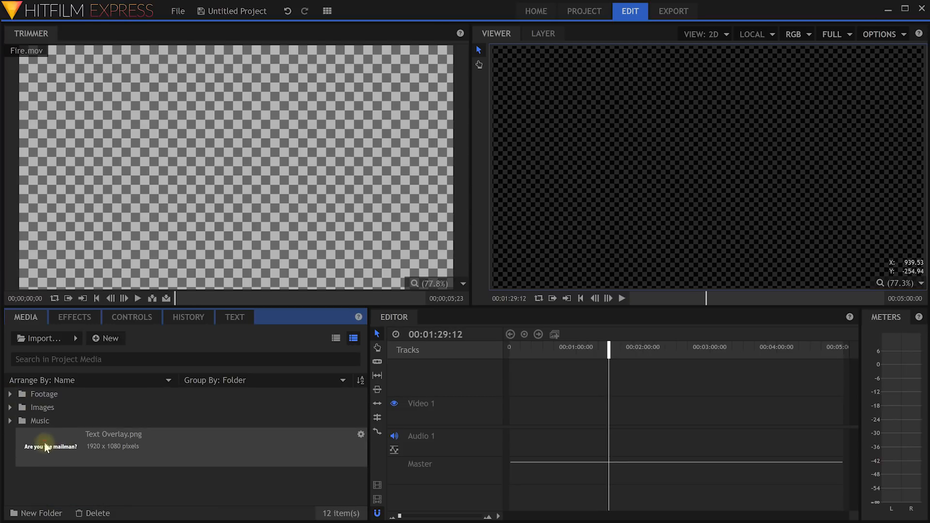
pyautogui.moveTo(48, 444); pyautogui.dragTo(23, 408)
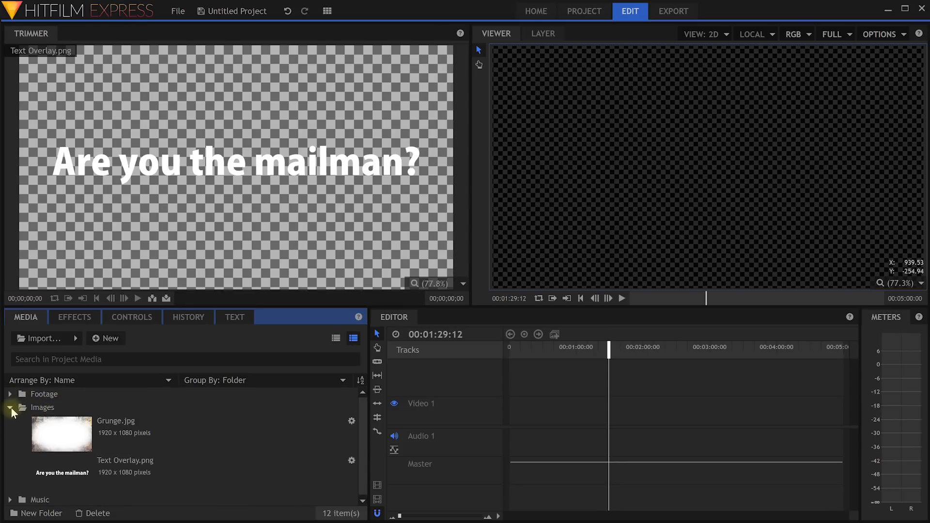
pyautogui.click(10, 408)
pyautogui.hotkey('alt', 'Tab')
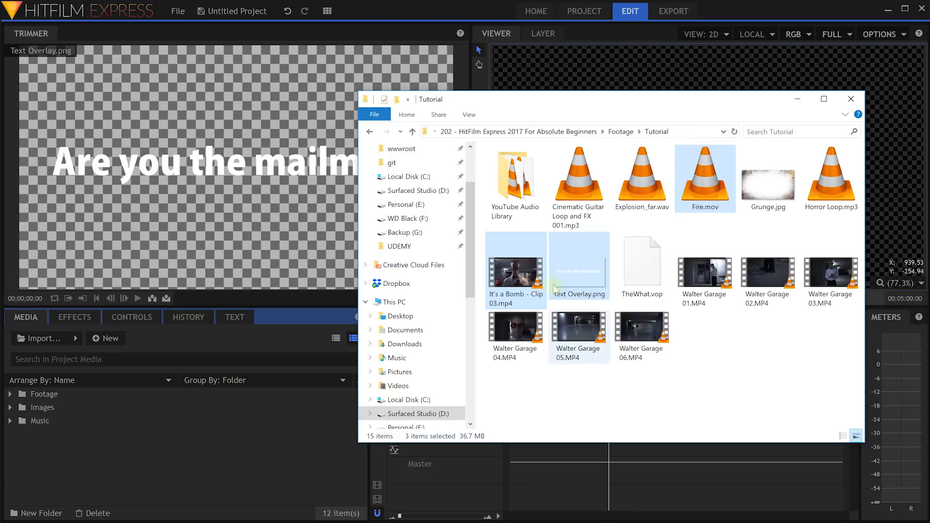
# Try dragging TheWhat.vop into the Media panel, then set Explorer aside for HitFilm.
pyautogui.click(643, 271)
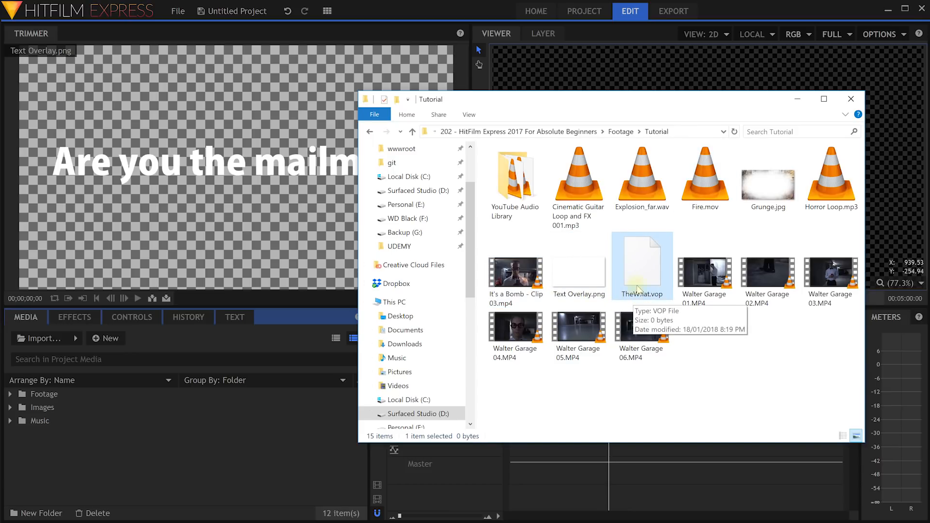
pyautogui.moveTo(642, 277); pyautogui.dragTo(234, 419)
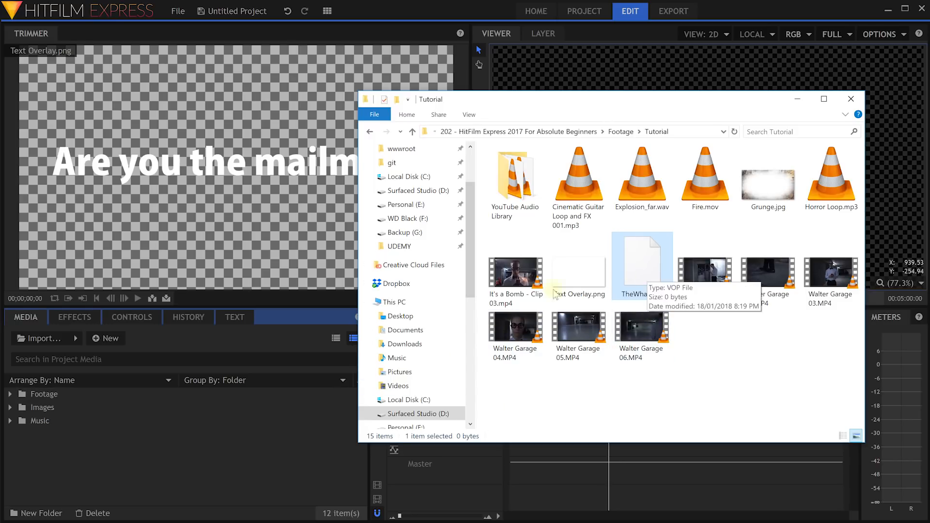
pyautogui.click(164, 451)
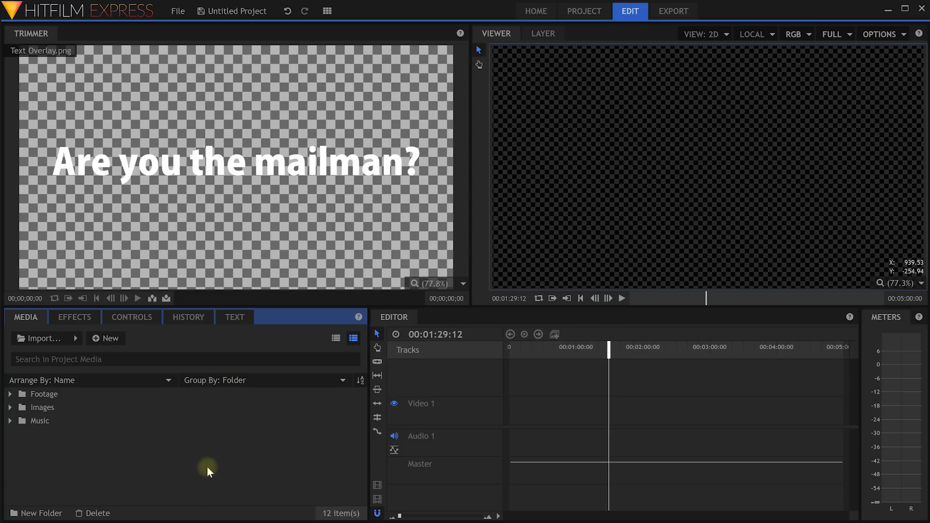
# Expand the Music, Images and Footage folders and preview the bomb clip, Grunge.jpg and the guitar loop.
pyautogui.click(10, 421)
pyautogui.click(10, 408)
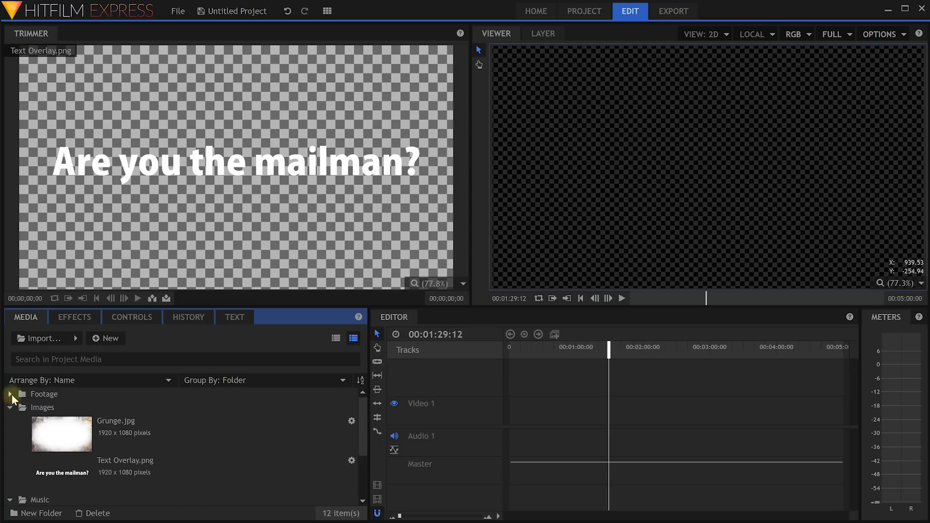
pyautogui.click(10, 394)
pyautogui.scroll(-4, 126, 441)
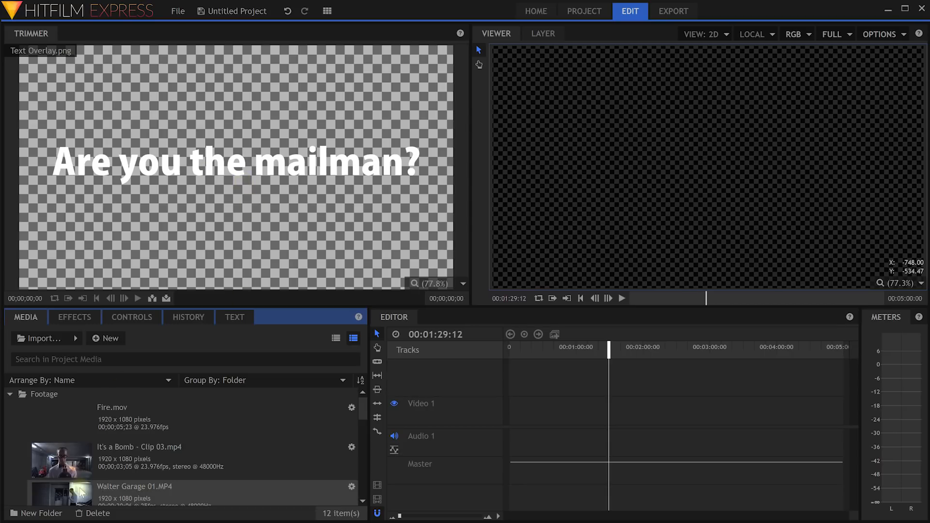
pyautogui.click(114, 456)
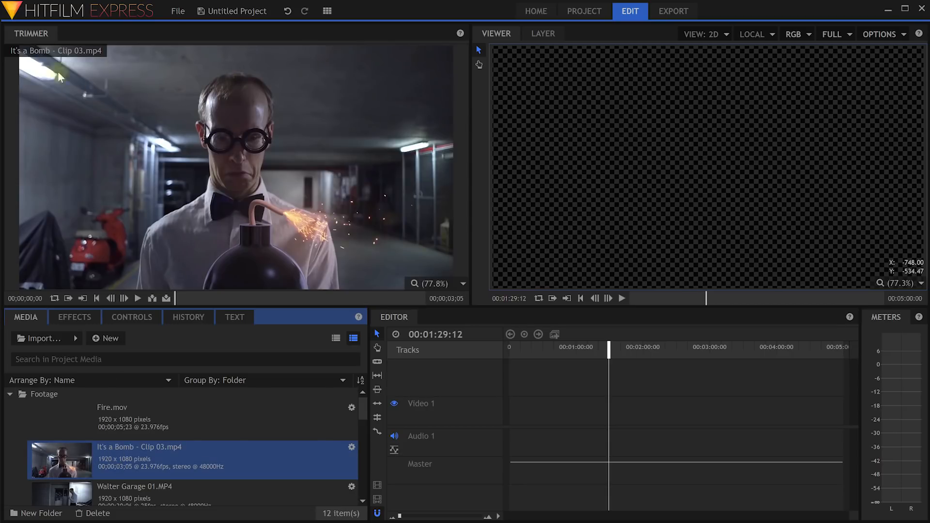
pyautogui.scroll(-6, 170, 436)
pyautogui.click(126, 478)
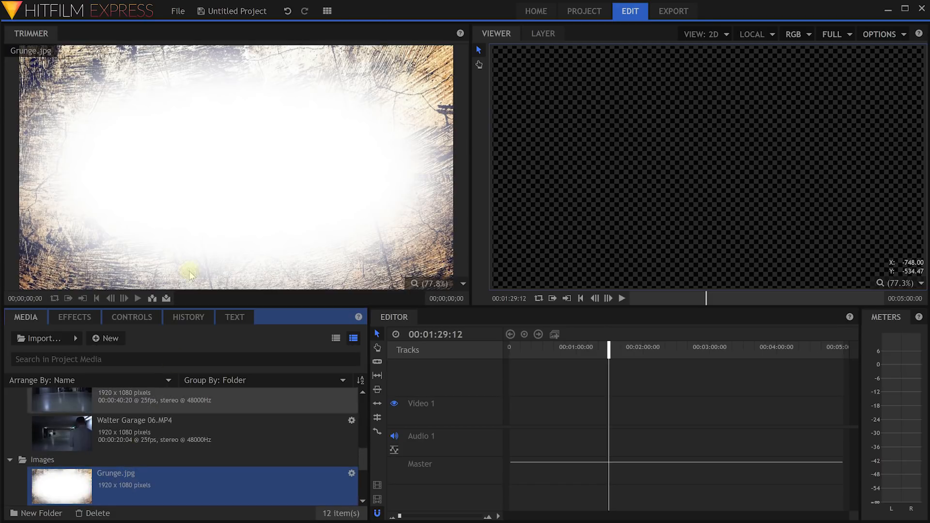
pyautogui.scroll(-3, 135, 443)
pyautogui.click(122, 447)
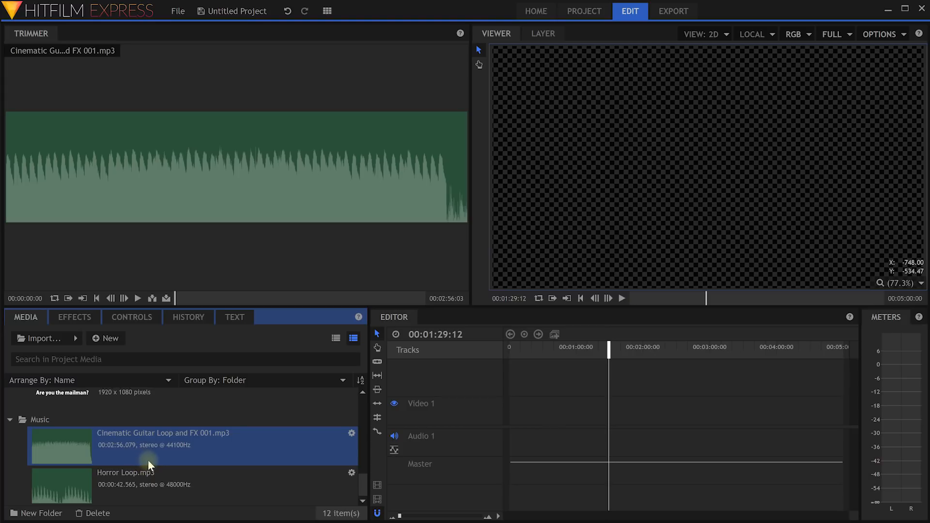
pyautogui.scroll(10, 149, 459)
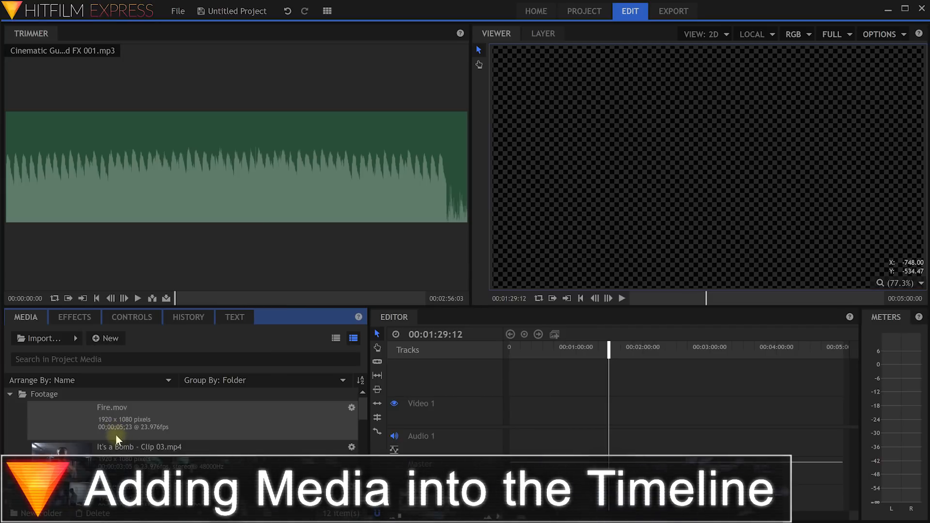
# Drop Walter Garage 01.MP4 at the start of Video 1/Audio 1 and match sequence settings to it.
pyautogui.click(166, 451)
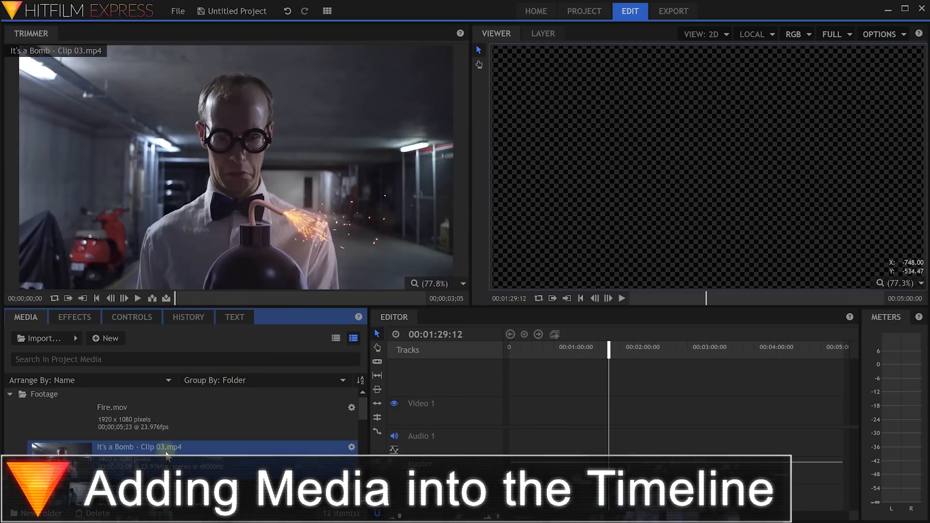
pyautogui.scroll(-3, 167, 454)
pyautogui.click(129, 412)
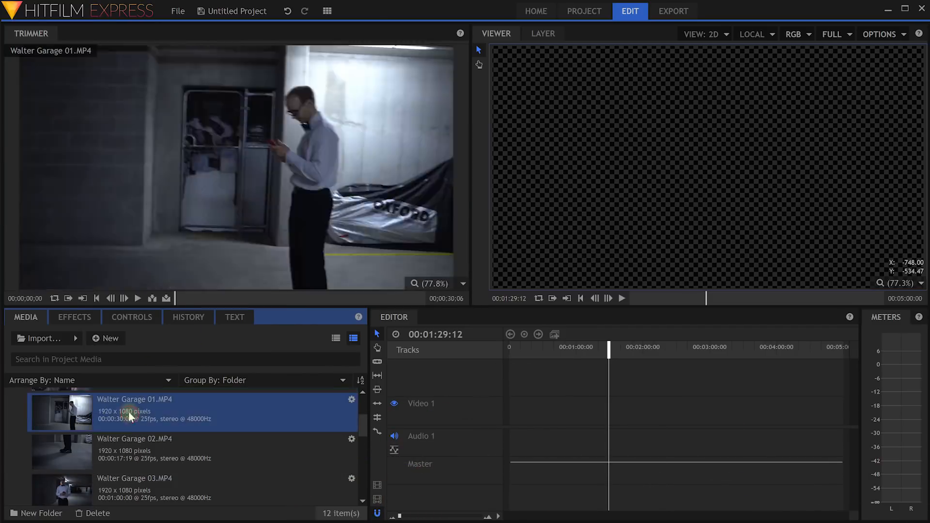
pyautogui.moveTo(62, 410); pyautogui.dragTo(510, 418)
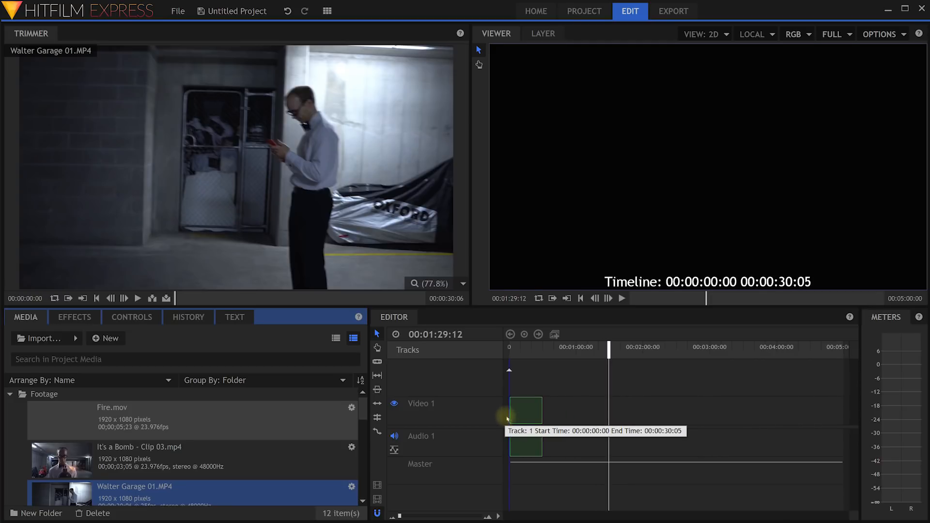
pyautogui.moveTo(507, 419); pyautogui.dragTo(507, 418)
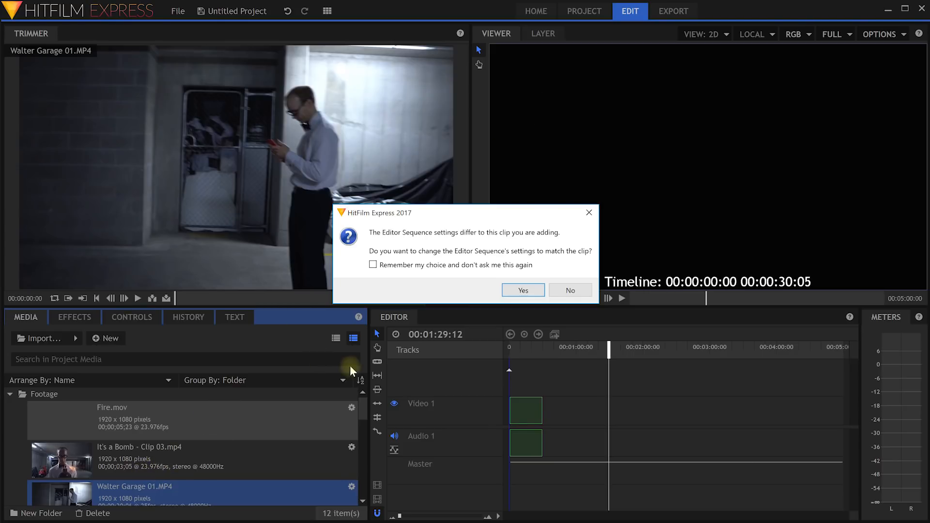
pyautogui.click(524, 291)
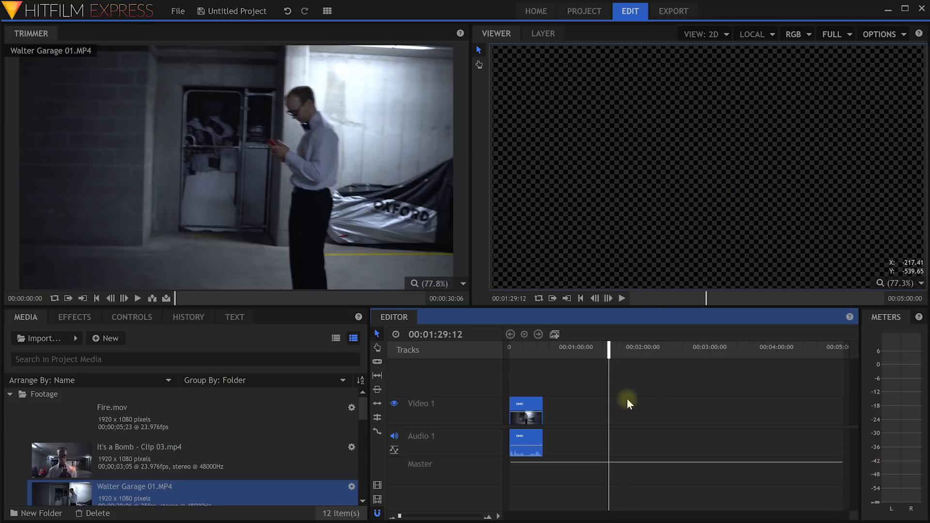
# Play back the Walter Garage 01 clip, stopping at 00:00:09:18.
pyautogui.moveTo(609, 349); pyautogui.dragTo(516, 348)
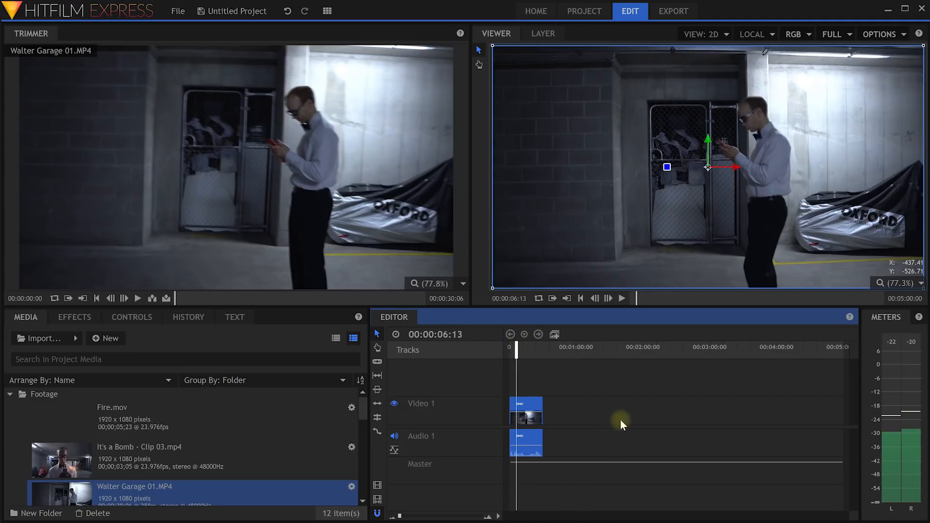
pyautogui.press('space')
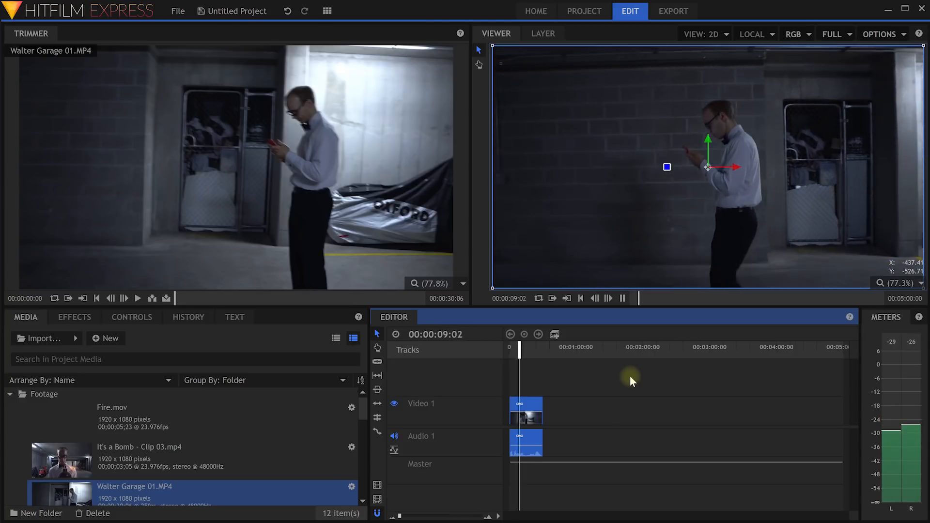
pyautogui.press('space')
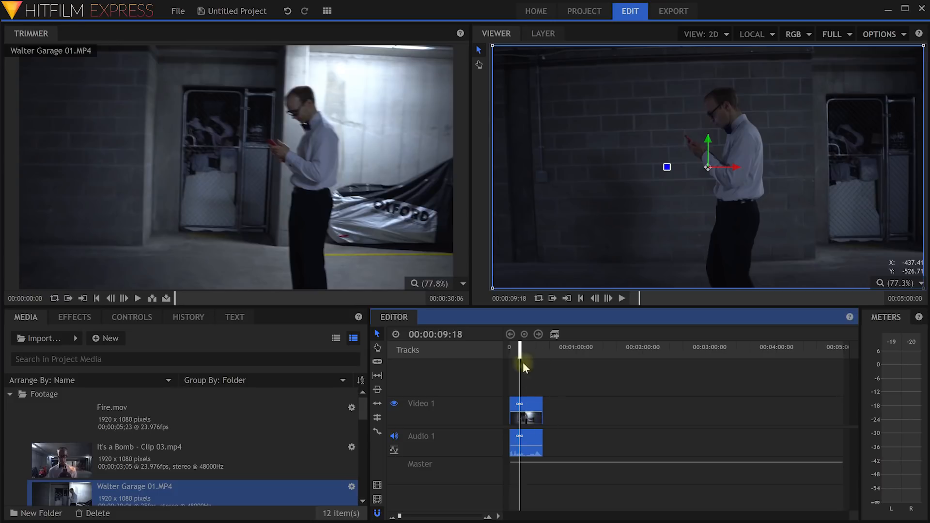
# Zoom the timeline in on the clip and scrub from 00:00:28:24 back to 00:00:17:21.
pyautogui.moveTo(438, 334); pyautogui.dragTo(543, 356)
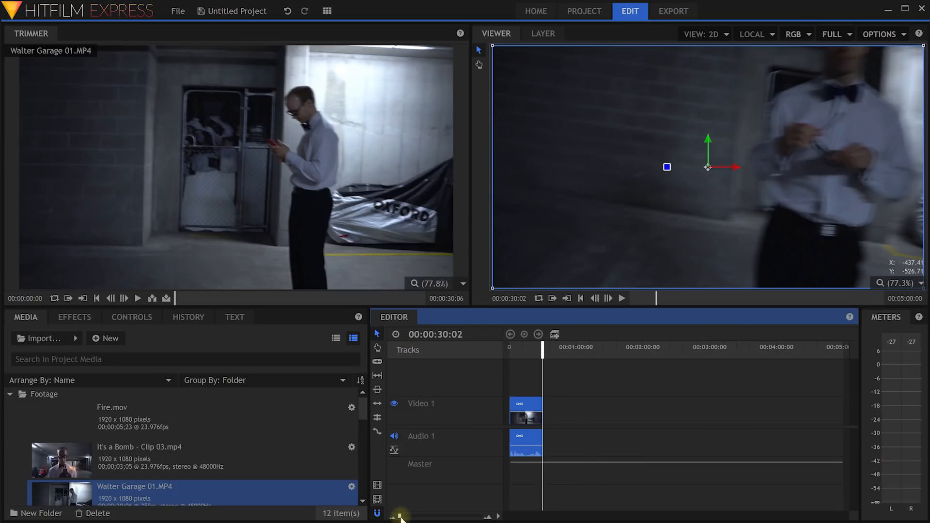
pyautogui.moveTo(399, 518); pyautogui.dragTo(405, 518)
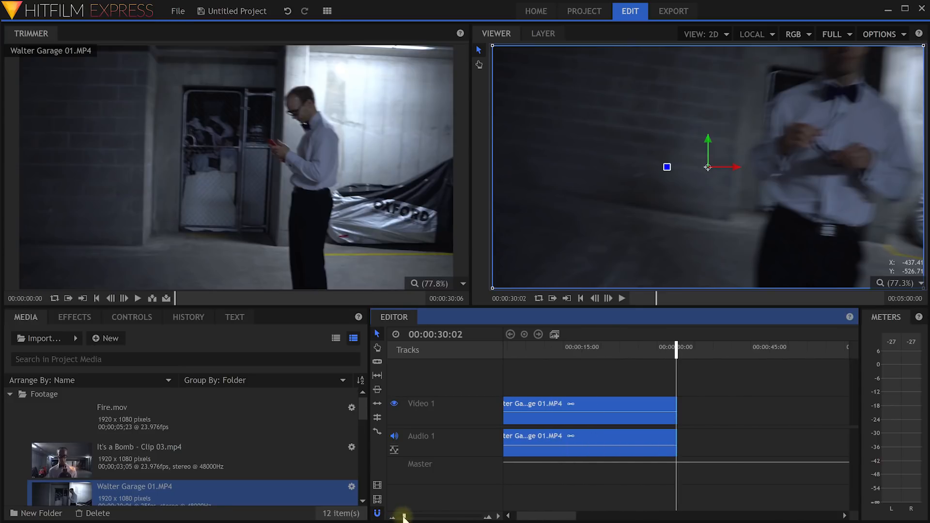
pyautogui.moveTo(550, 516); pyautogui.dragTo(533, 516)
pyautogui.moveTo(696, 350); pyautogui.dragTo(690, 350)
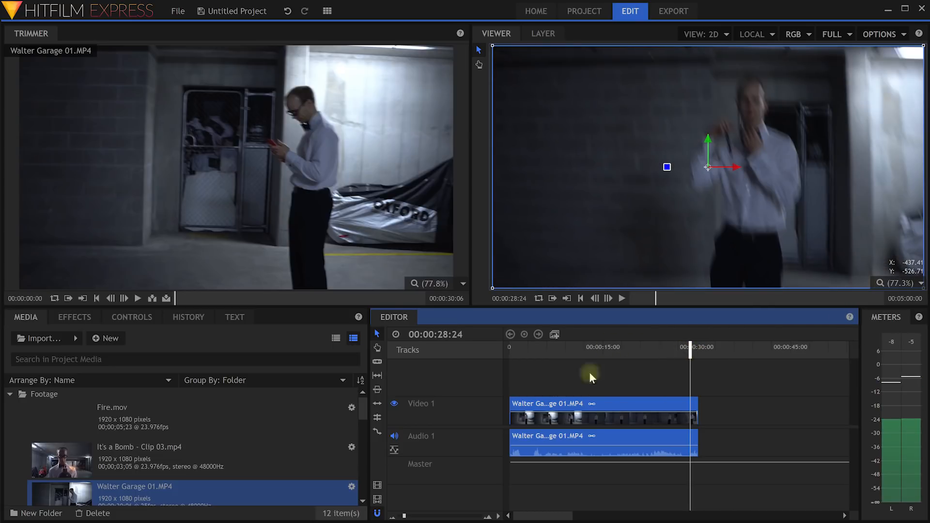
pyautogui.click(647, 348)
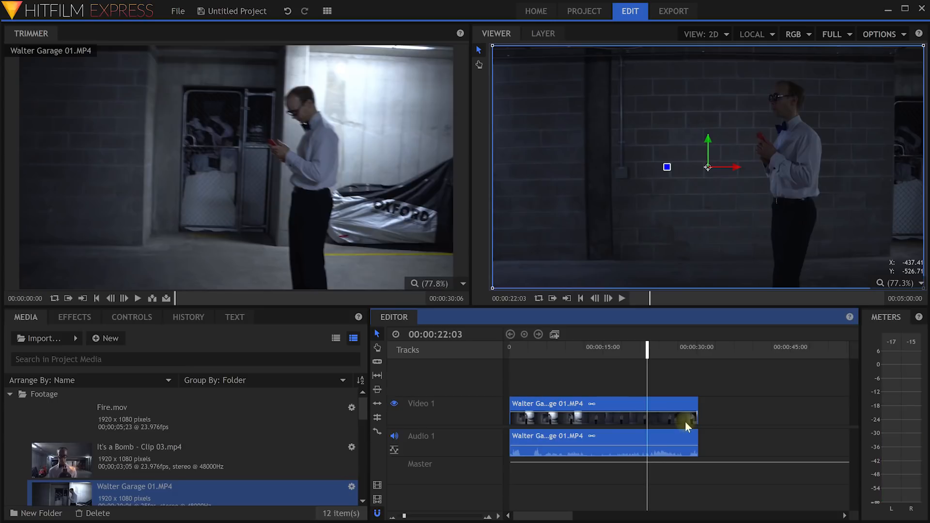
pyautogui.moveTo(649, 354); pyautogui.dragTo(583, 366)
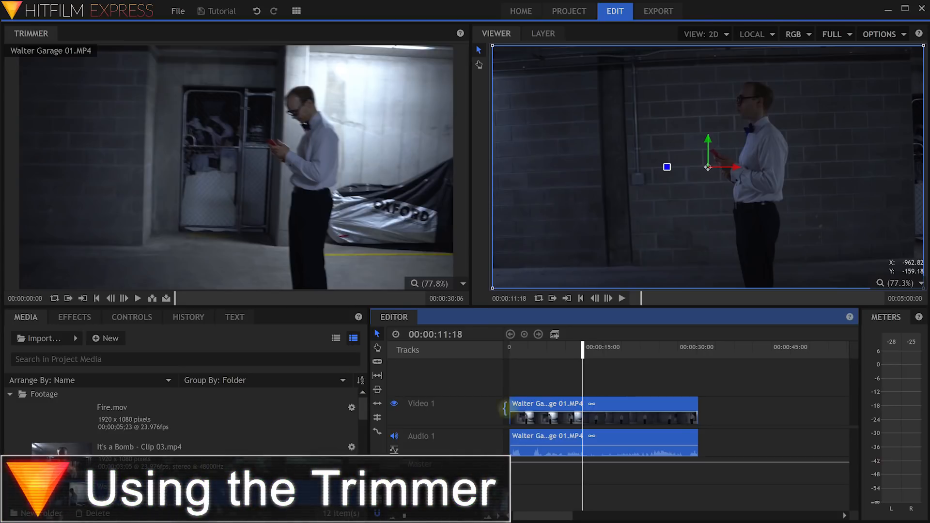
# Delete the Walter Garage 01 clip's linked video and audio from the timeline.
pyautogui.click(625, 380)
pyautogui.click(555, 435)
pyautogui.click(604, 381)
pyautogui.moveTo(600, 381); pyautogui.dragTo(557, 443)
pyautogui.click(621, 377)
pyautogui.click(585, 410)
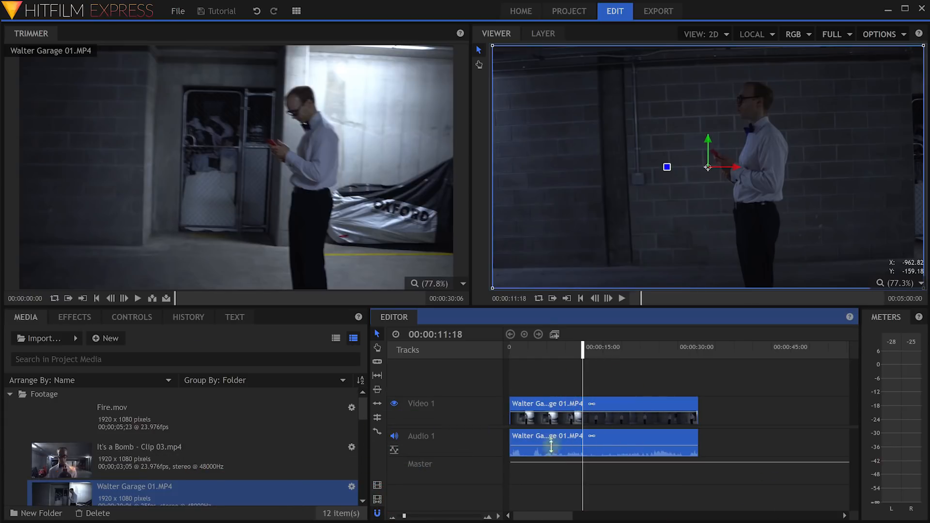
pyautogui.press('Delete')
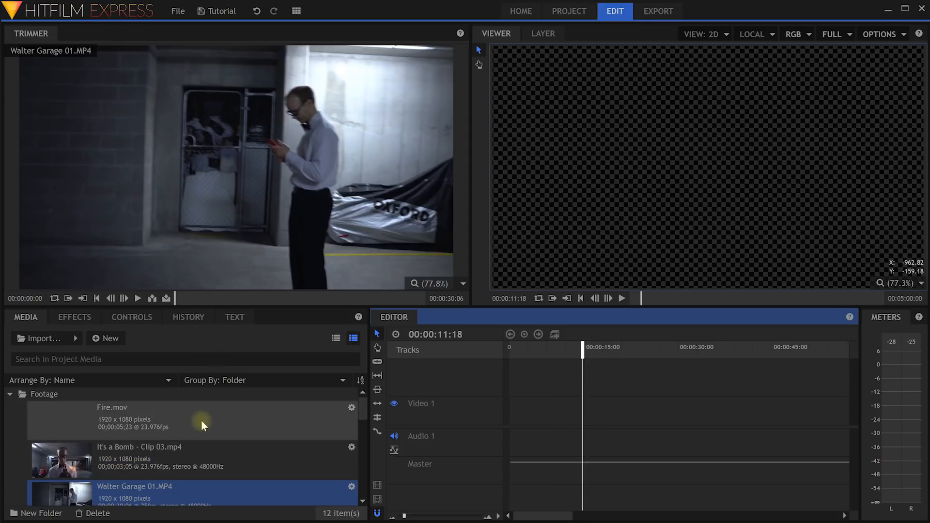
# Load Walter Garage 01.MP4 (00:00:30:06) into the Trimmer.
pyautogui.click(160, 454)
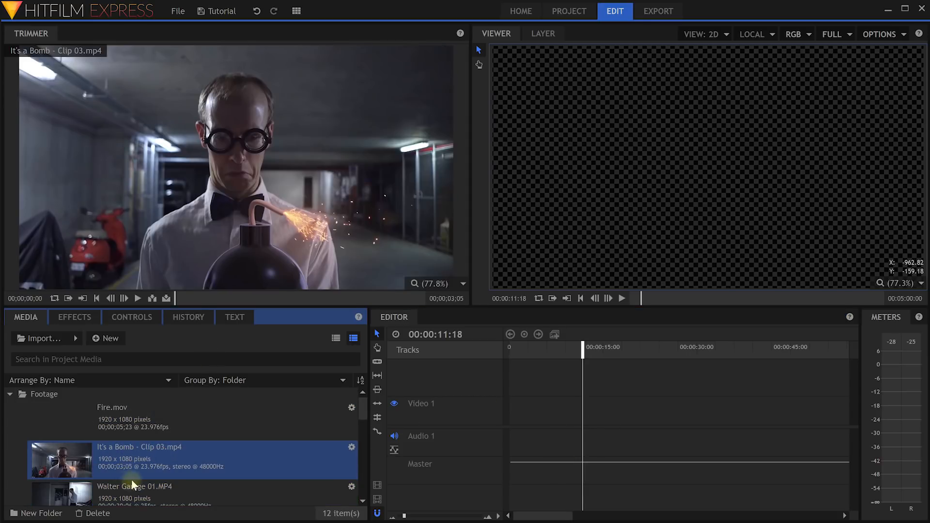
pyautogui.scroll(-3, 156, 443)
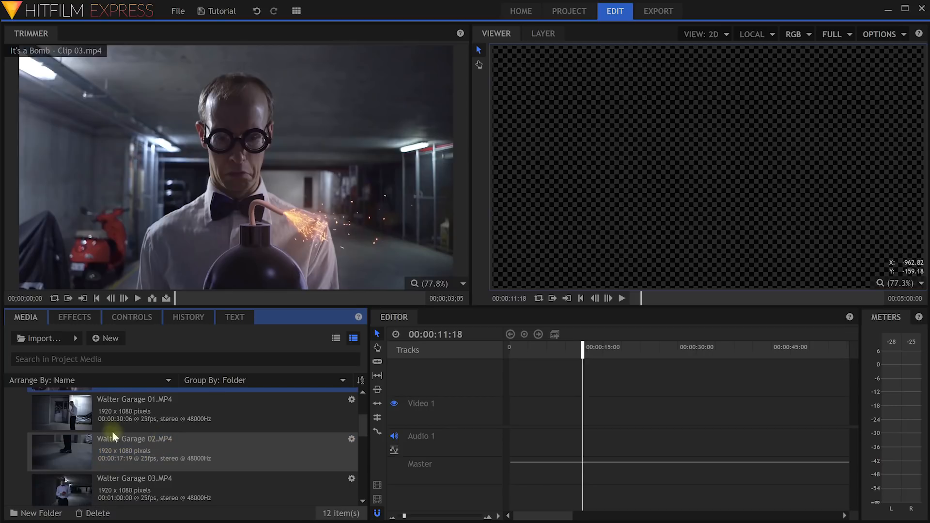
pyautogui.click(145, 405)
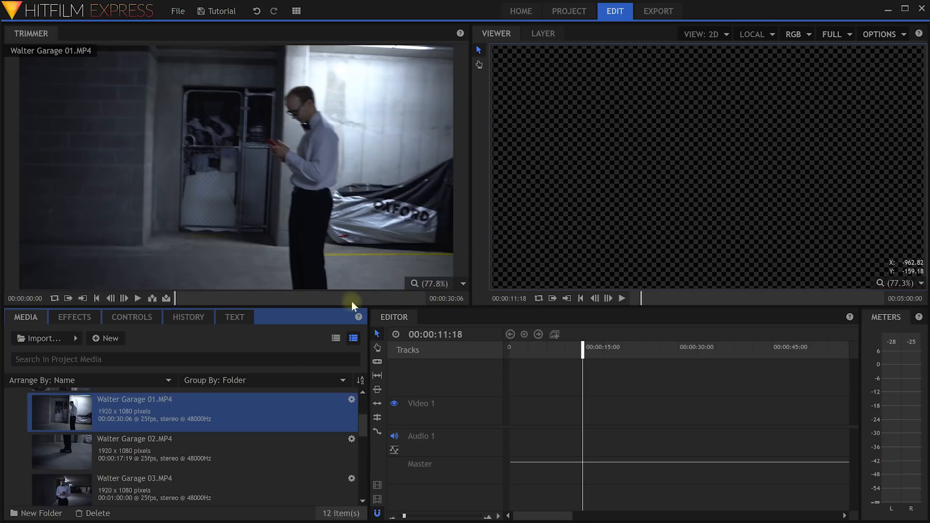
# Mark 00:00:06:08 to 00:00:11:11 in Walter Garage 01 and place that 00:00:05:04 section at the timeline start.
pyautogui.moveTo(176, 298); pyautogui.dragTo(379, 300)
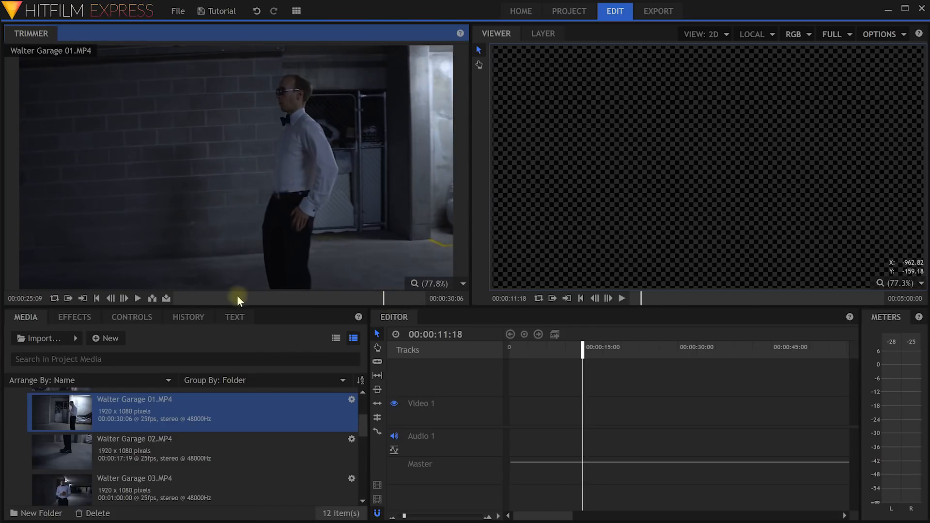
pyautogui.moveTo(226, 298)
pyautogui.mouseDown()
pyautogui.moveTo(174, 298)
pyautogui.moveTo(225, 307)
pyautogui.mouseUp()
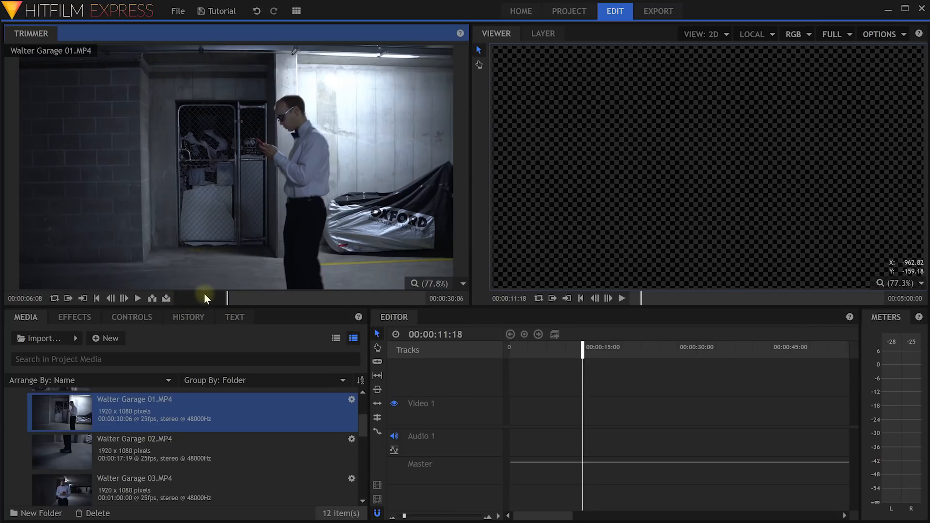
pyautogui.moveTo(226, 299); pyautogui.dragTo(260, 304)
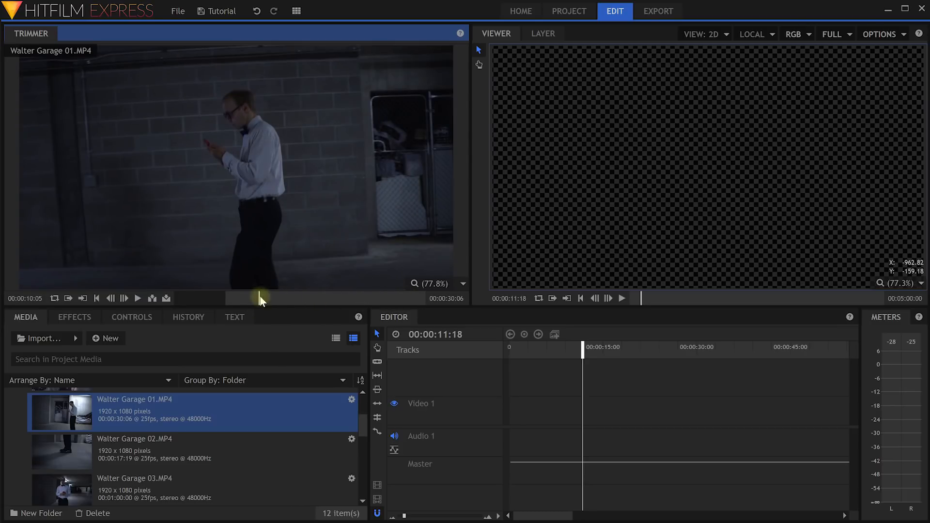
pyautogui.moveTo(260, 299); pyautogui.dragTo(269, 299)
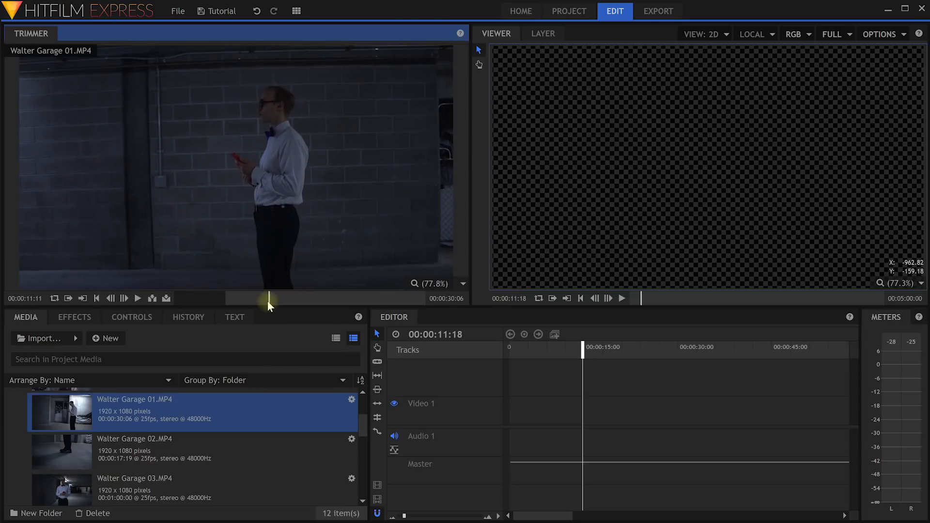
pyautogui.click(83, 298)
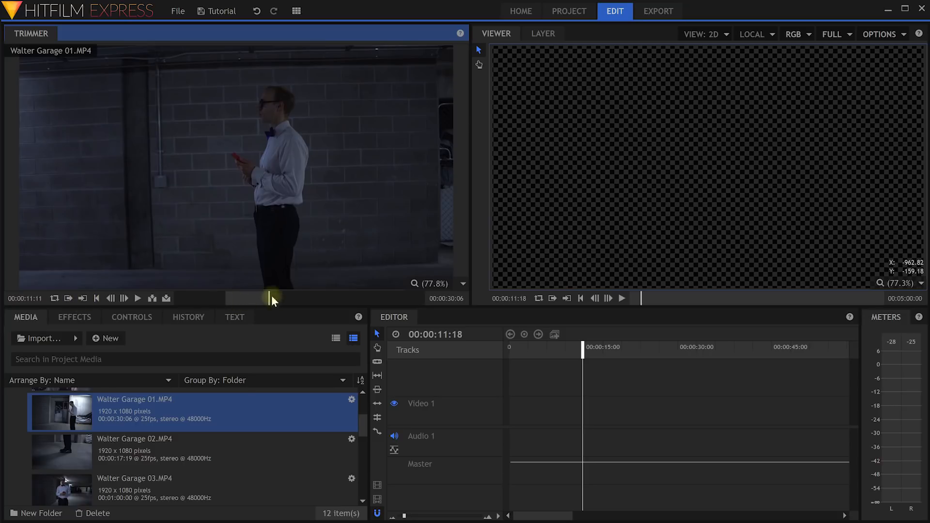
pyautogui.moveTo(266, 300); pyautogui.dragTo(242, 299)
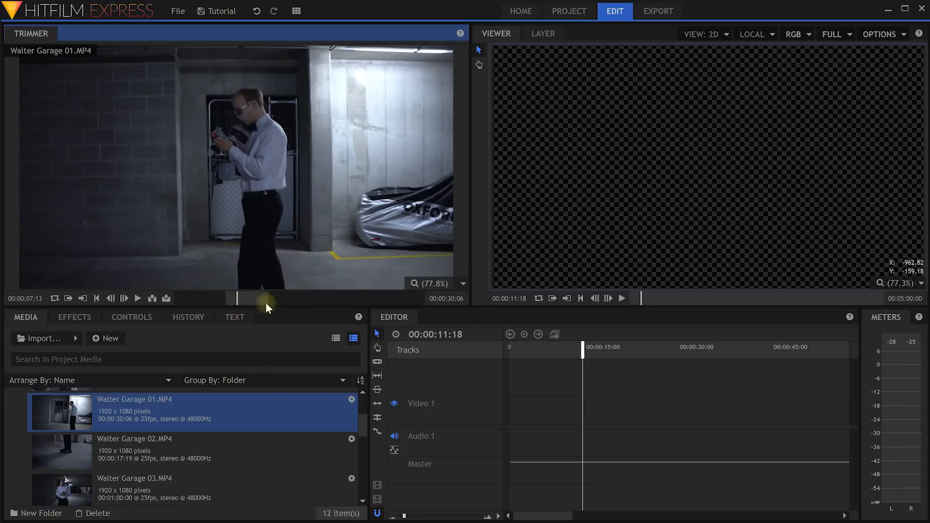
pyautogui.moveTo(240, 302)
pyautogui.moveTo(207, 156); pyautogui.dragTo(511, 409)
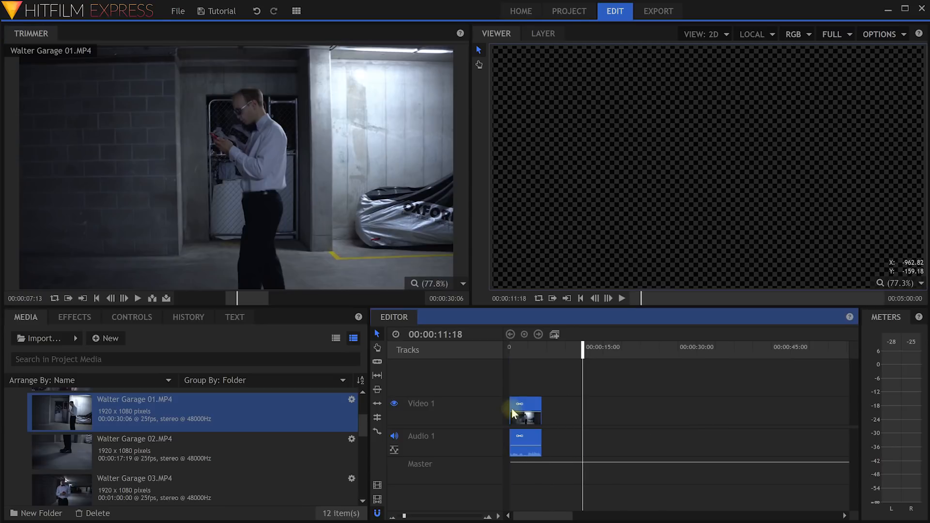
pyautogui.moveTo(405, 516); pyautogui.dragTo(412, 518)
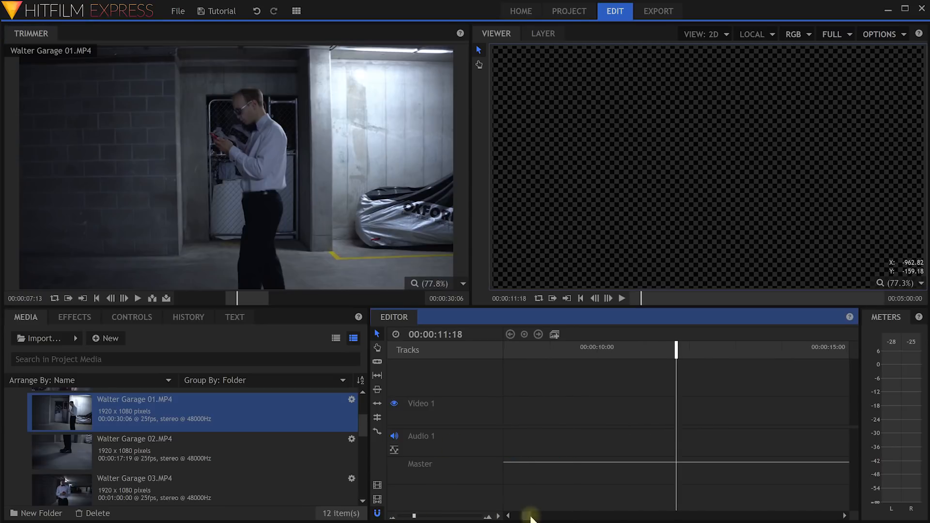
pyautogui.moveTo(527, 516); pyautogui.dragTo(517, 517)
pyautogui.moveTo(683, 349); pyautogui.dragTo(498, 350)
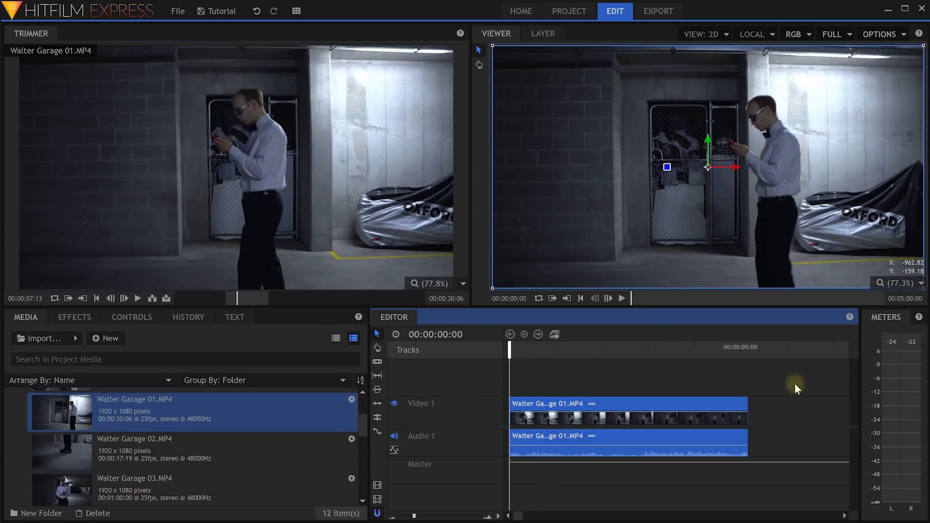
pyautogui.press('space')
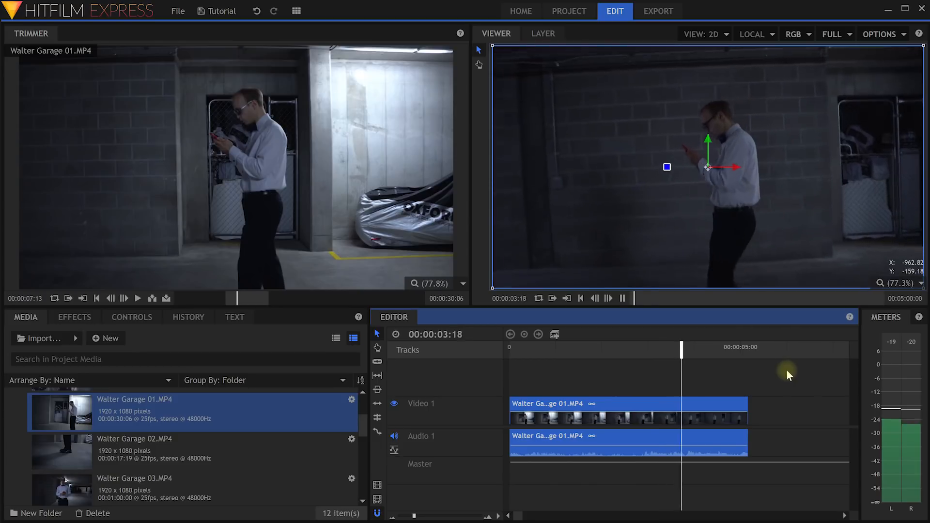
pyautogui.press('space')
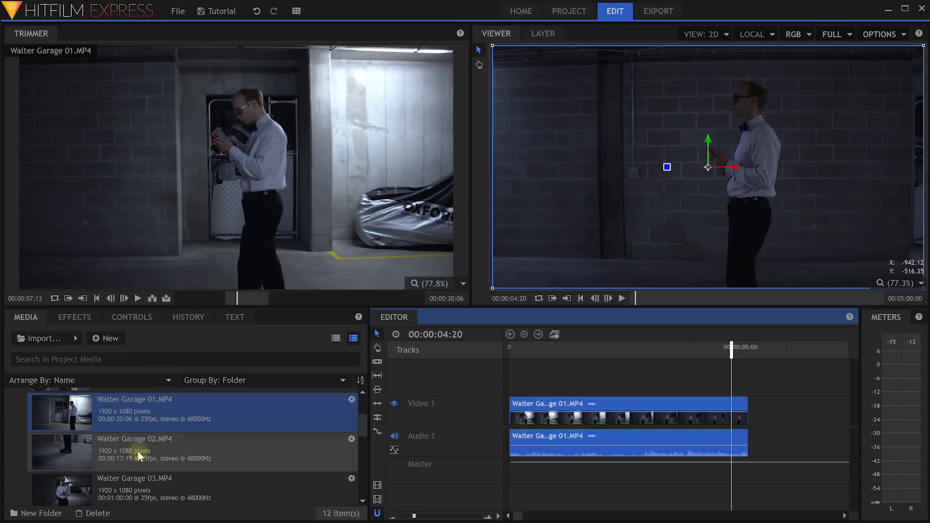
# Trim Walter Garage 02 to 00:00:02:24–00:00:07:01 and add it after clip 01.
pyautogui.click(150, 447)
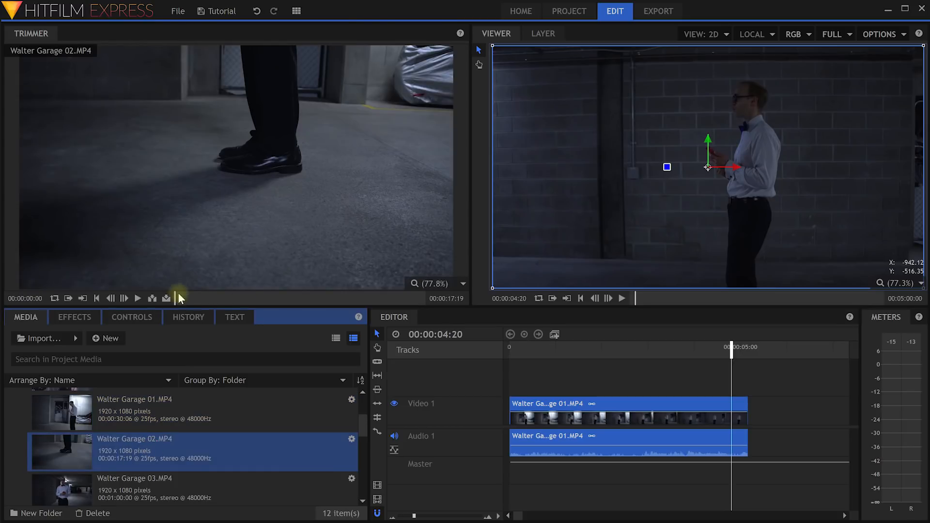
pyautogui.moveTo(178, 295); pyautogui.dragTo(216, 301)
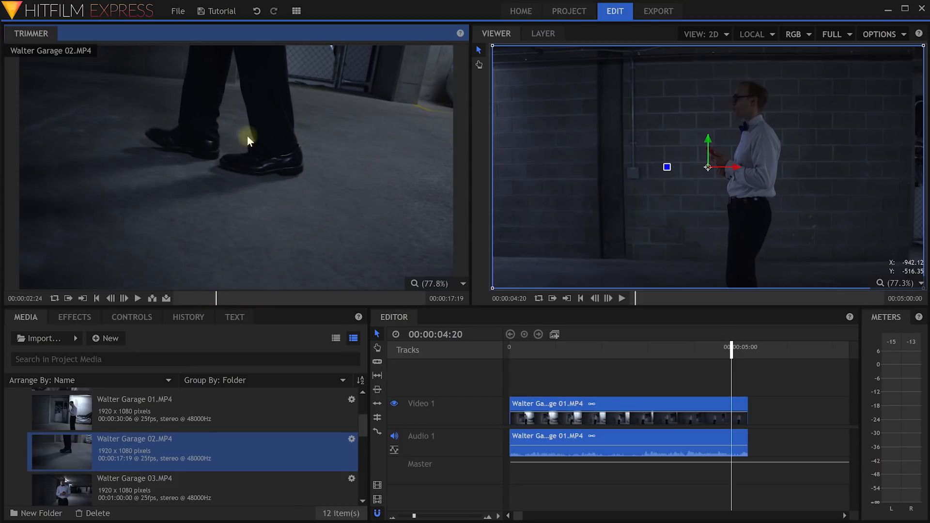
pyautogui.click(68, 299)
pyautogui.moveTo(226, 297); pyautogui.dragTo(272, 306)
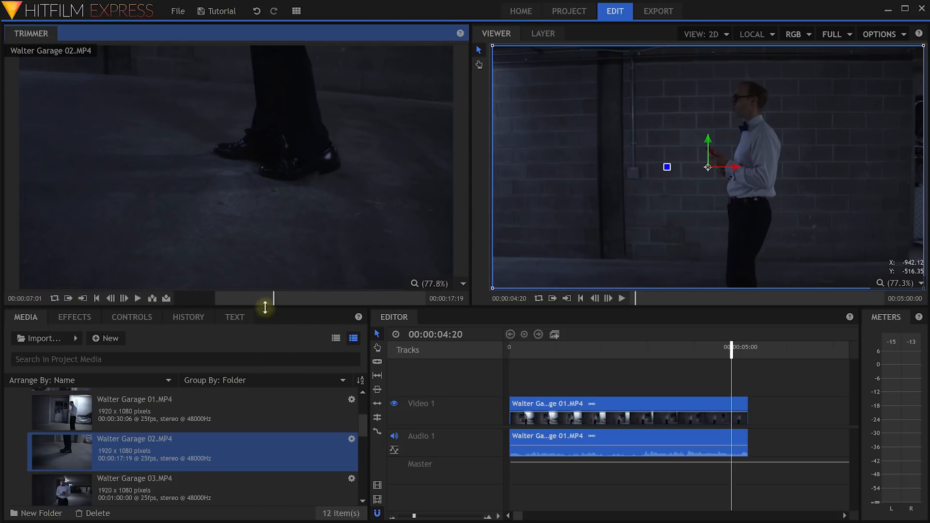
pyautogui.press('o')
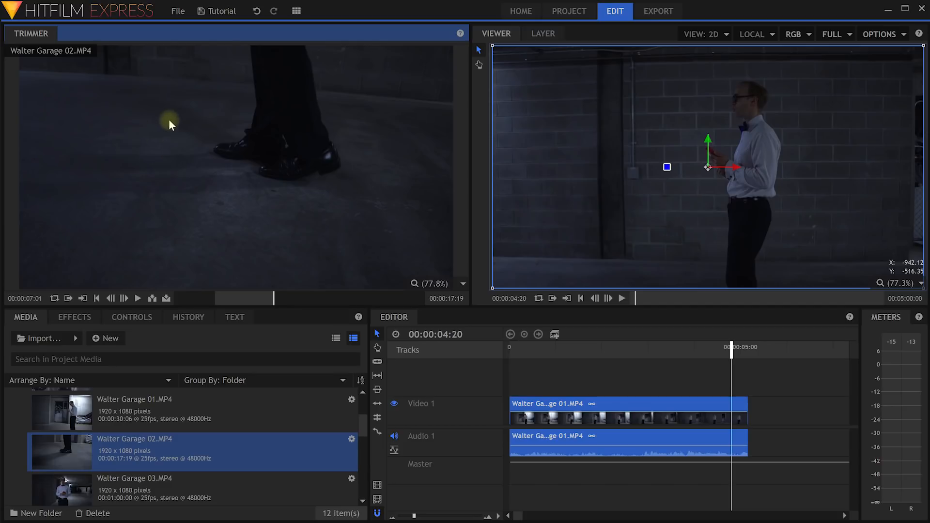
pyautogui.moveTo(167, 125); pyautogui.dragTo(751, 415)
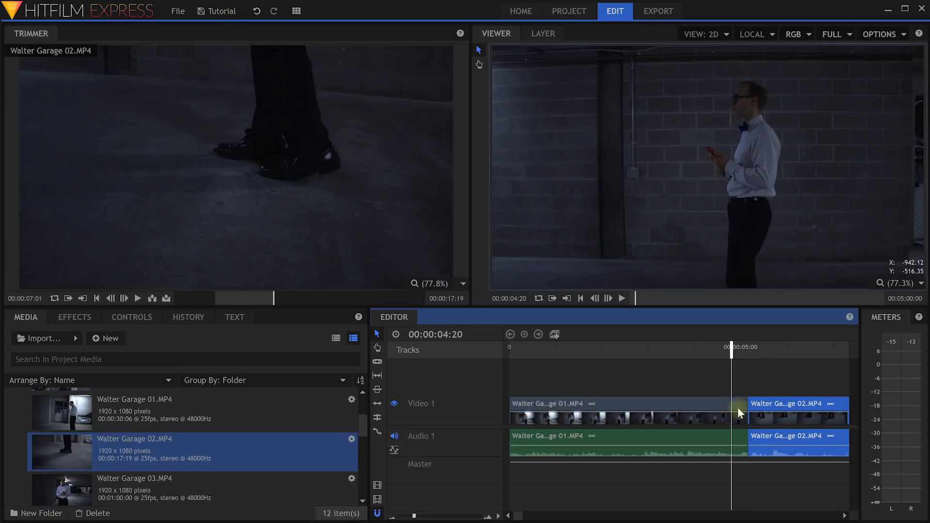
pyautogui.moveTo(414, 518); pyautogui.dragTo(410, 518)
pyautogui.moveTo(629, 348); pyautogui.dragTo(662, 355)
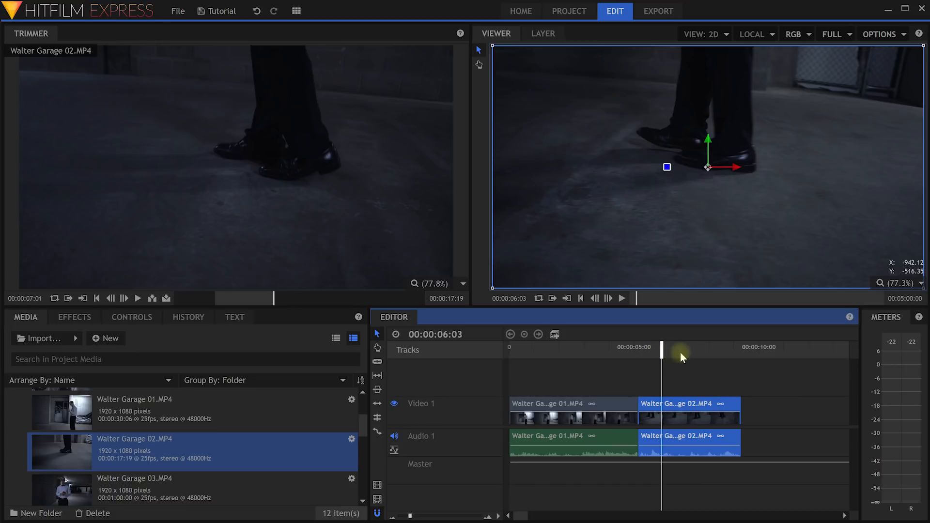
# Add a trimmed section of Walter Garage 03 after clip 02.
pyautogui.click(138, 487)
pyautogui.moveTo(194, 299); pyautogui.dragTo(313, 298)
pyautogui.moveTo(265, 169); pyautogui.dragTo(743, 420)
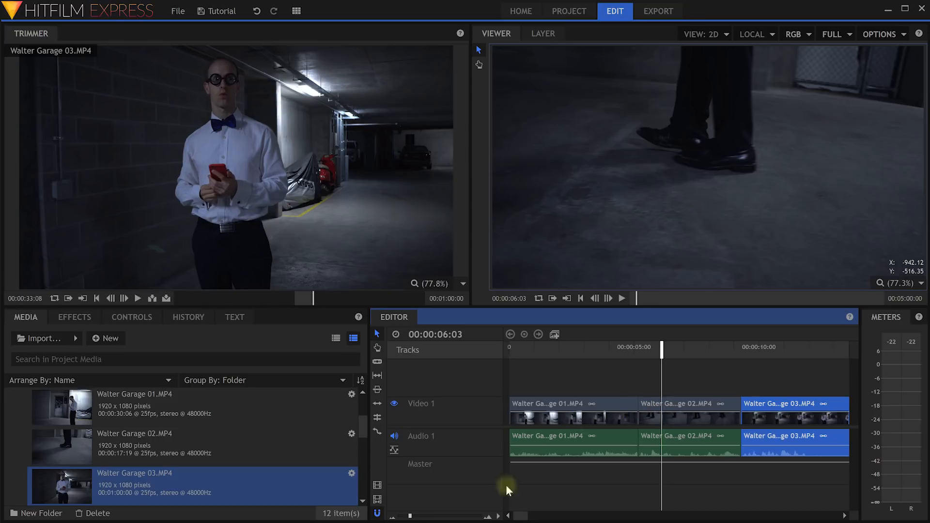
# Trim Walter Garage 05 with an out point at 00:00:14:13 and add it at the end.
pyautogui.moveTo(411, 517); pyautogui.dragTo(407, 518)
pyautogui.scroll(-2, 188, 433)
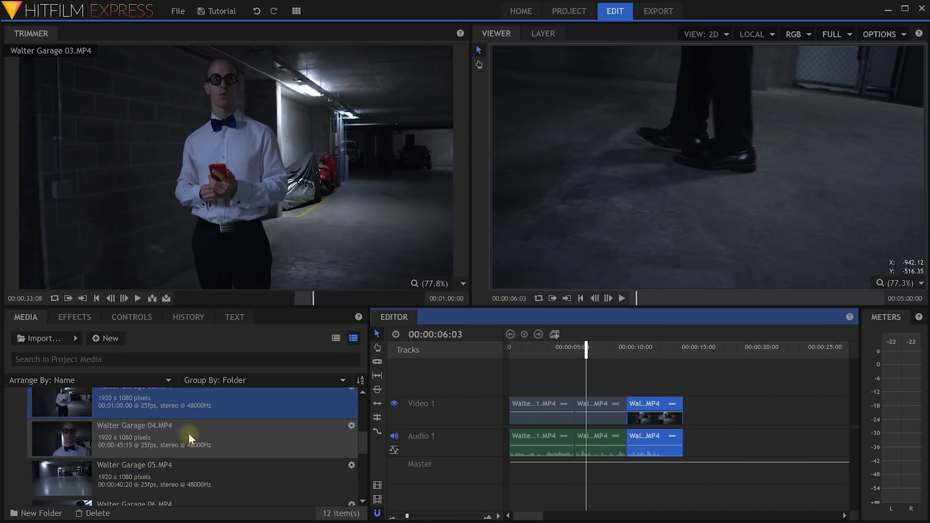
pyautogui.click(135, 479)
pyautogui.moveTo(186, 296); pyautogui.dragTo(263, 297)
pyautogui.press('o')
pyautogui.moveTo(222, 153); pyautogui.dragTo(747, 371)
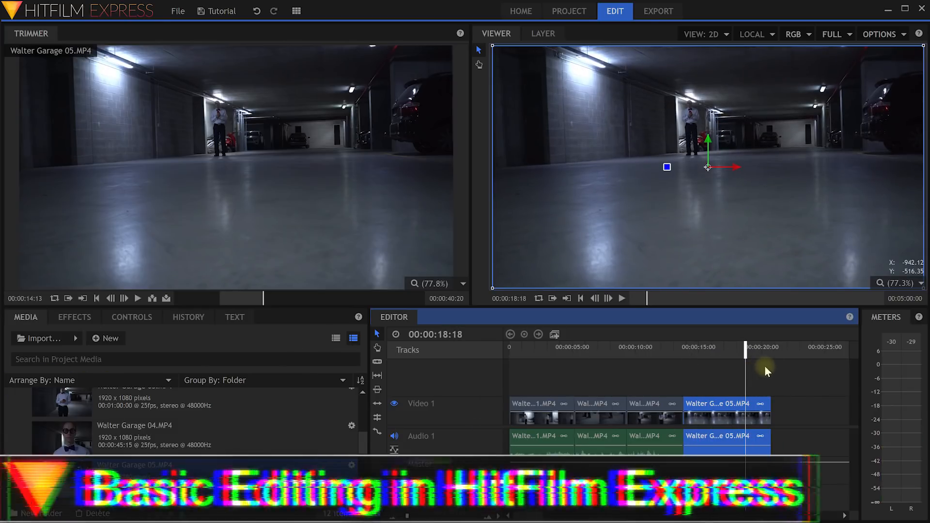
# Drag the Walter Garage 05 clip later, then move clip 03 right up against it.
pyautogui.click(739, 382)
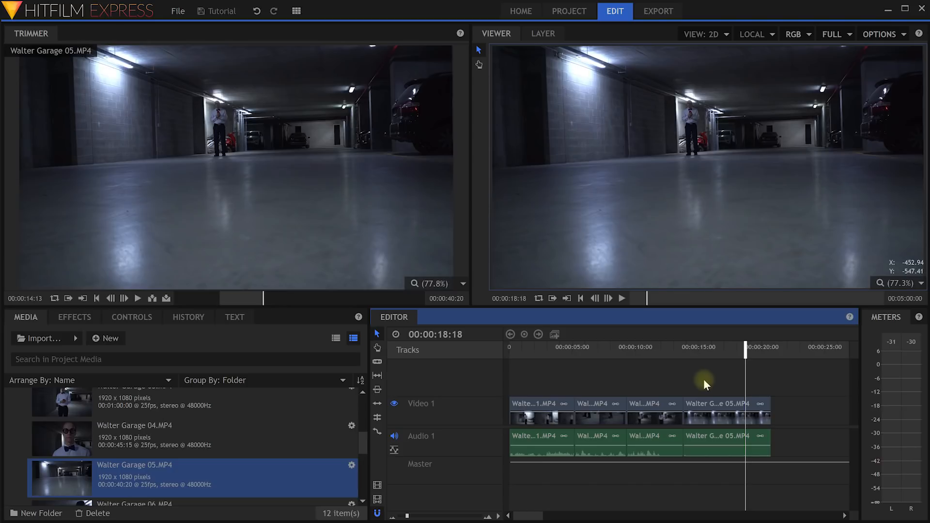
pyautogui.click(652, 407)
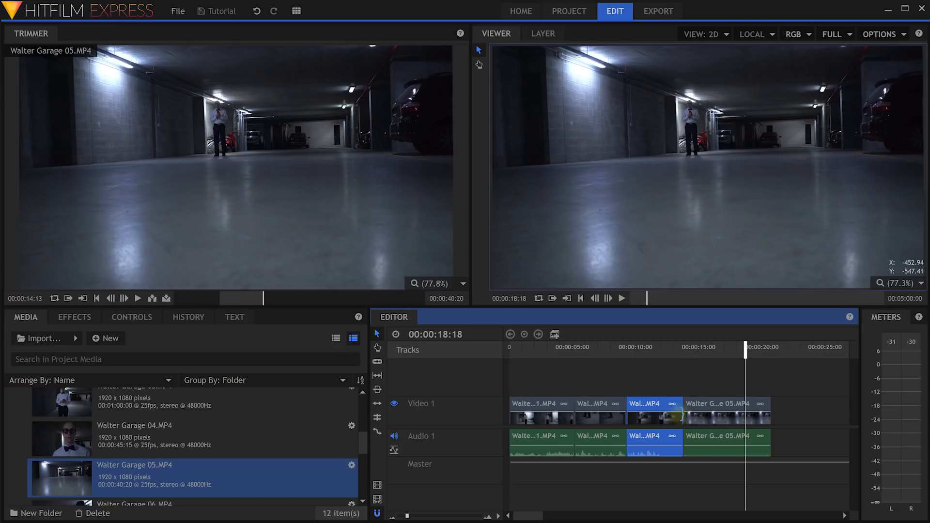
pyautogui.click(705, 404)
pyautogui.moveTo(705, 404); pyautogui.dragTo(774, 407)
pyautogui.moveTo(662, 407); pyautogui.dragTo(782, 409)
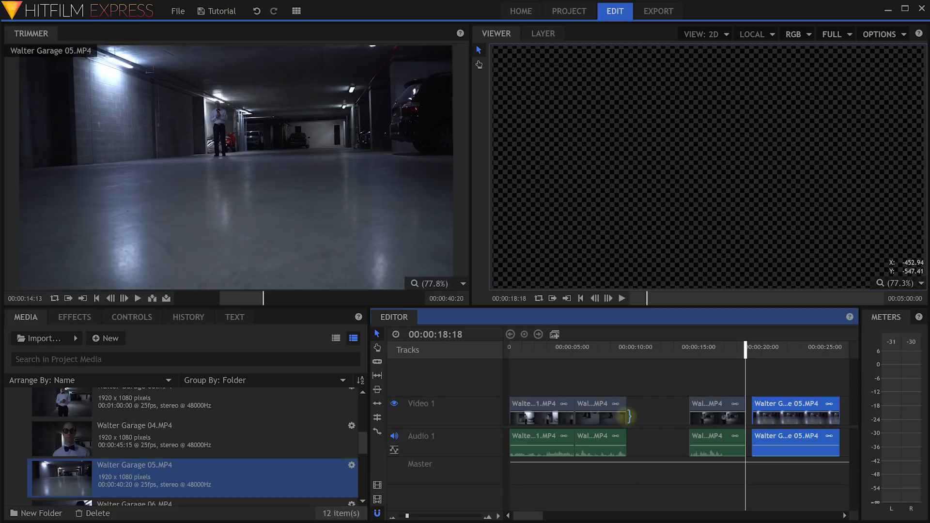
# Extend the second clip's end and ripple-delete the gap after it.
pyautogui.moveTo(625, 420); pyautogui.dragTo(660, 426)
pyautogui.moveTo(665, 357); pyautogui.dragTo(597, 360)
pyautogui.moveTo(656, 379); pyautogui.dragTo(751, 388)
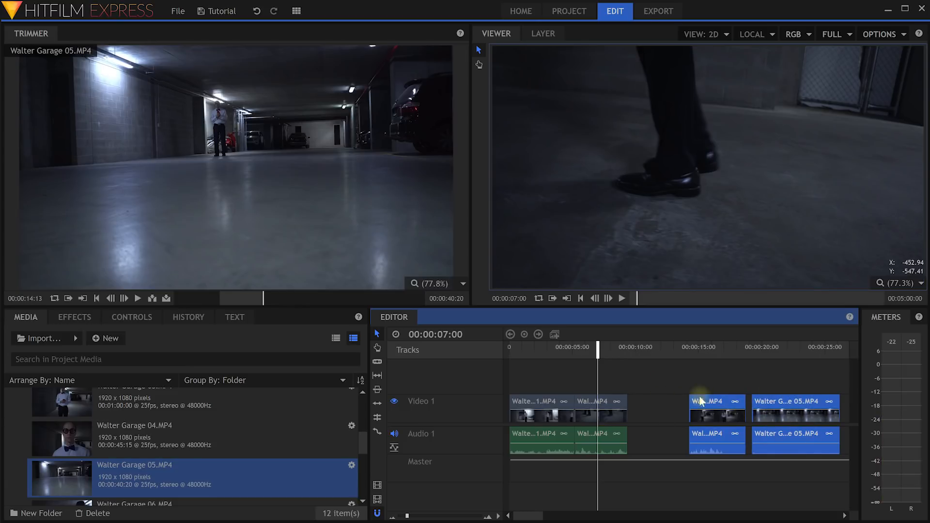
pyautogui.rightClick(646, 403)
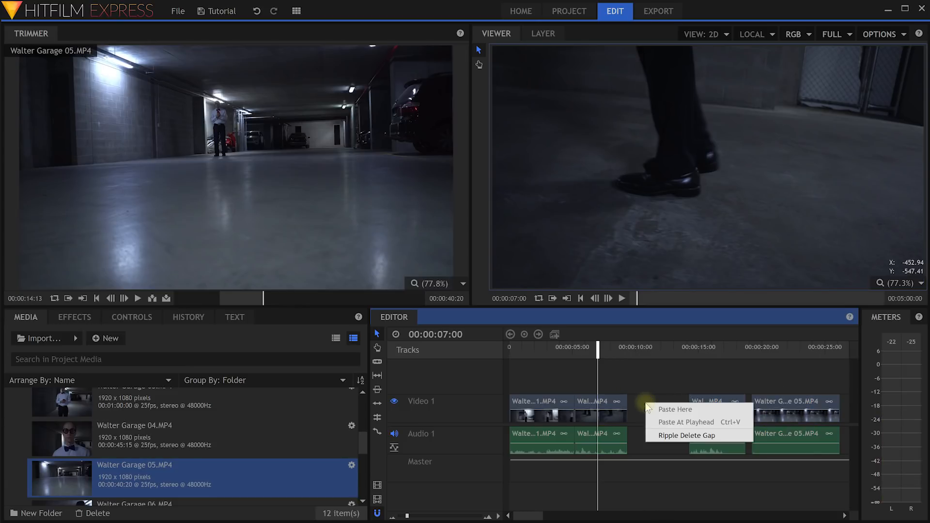
pyautogui.click(661, 434)
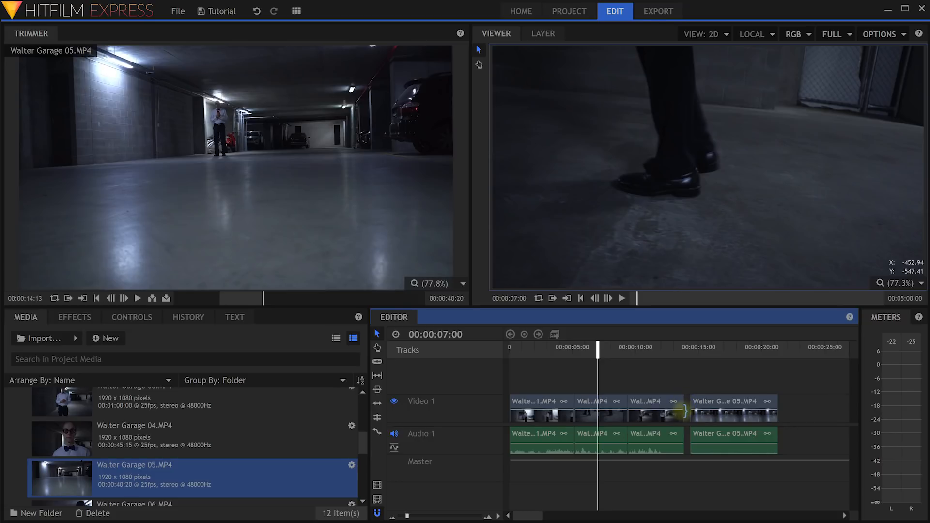
# Ripple-delete the gap between clips 03 and 04, then zoom out to see every clip.
pyautogui.moveTo(407, 515); pyautogui.dragTo(410, 515)
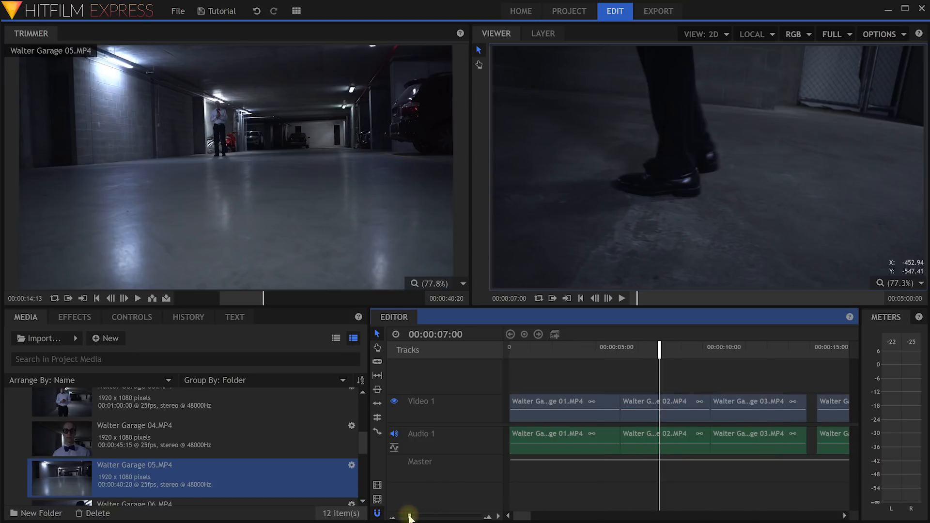
pyautogui.rightClick(814, 418)
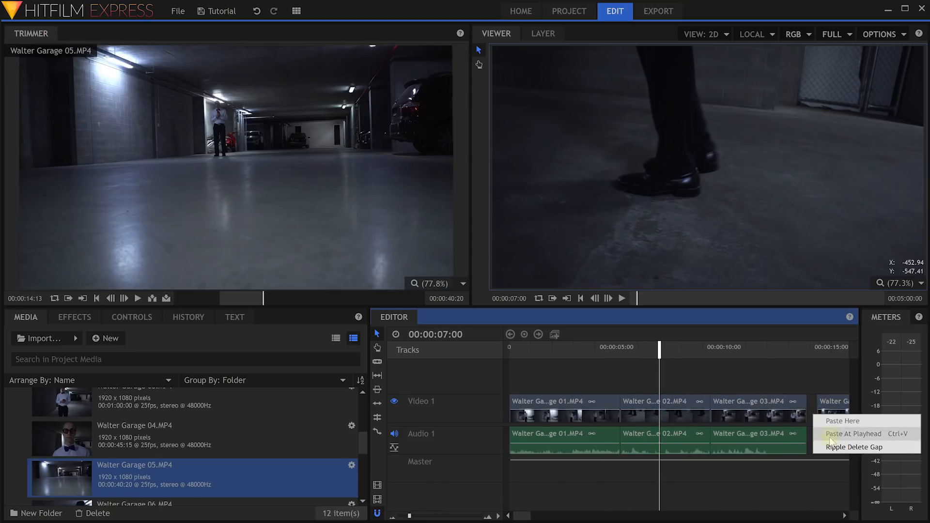
pyautogui.click(843, 444)
pyautogui.moveTo(409, 517); pyautogui.dragTo(407, 516)
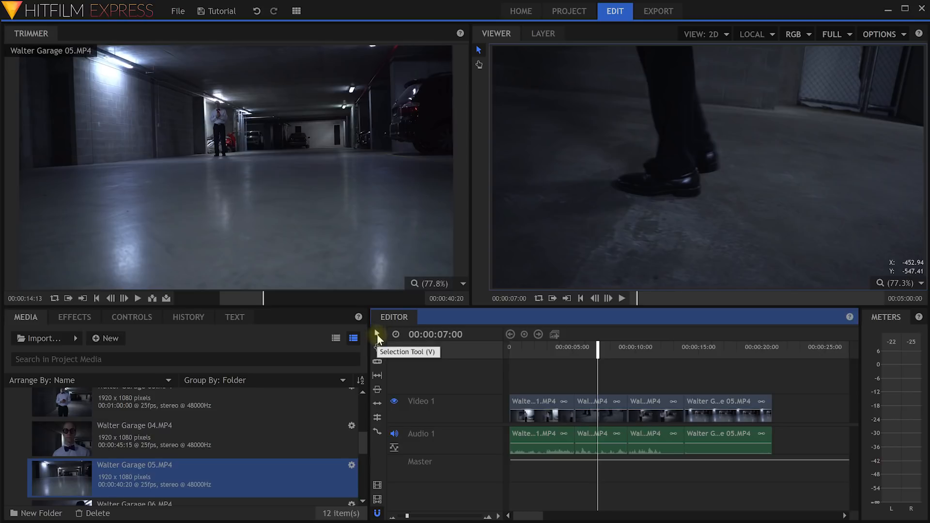
# Pan along the clips with the Hand tool, then take the Slice tool with the playhead near 00:00:02:00.
pyautogui.click(595, 401)
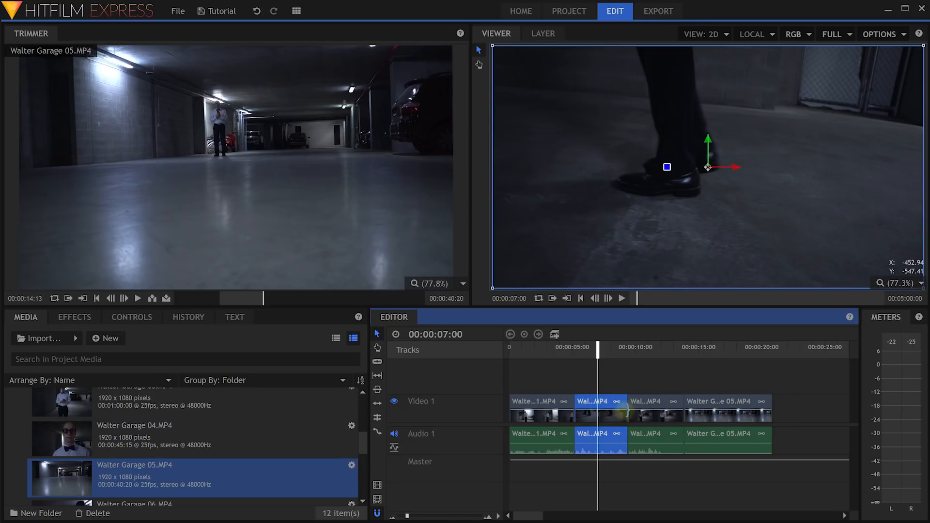
pyautogui.click(377, 349)
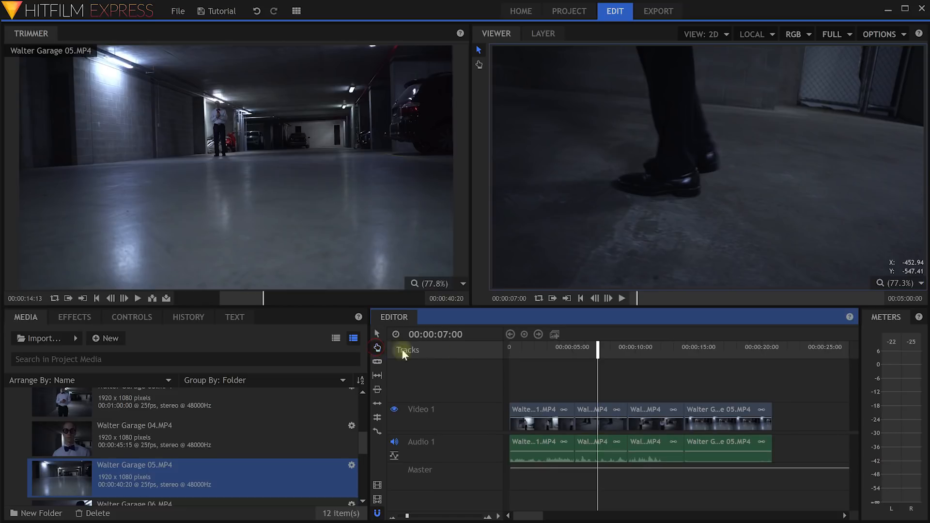
pyautogui.moveTo(782, 384); pyautogui.dragTo(901, 420)
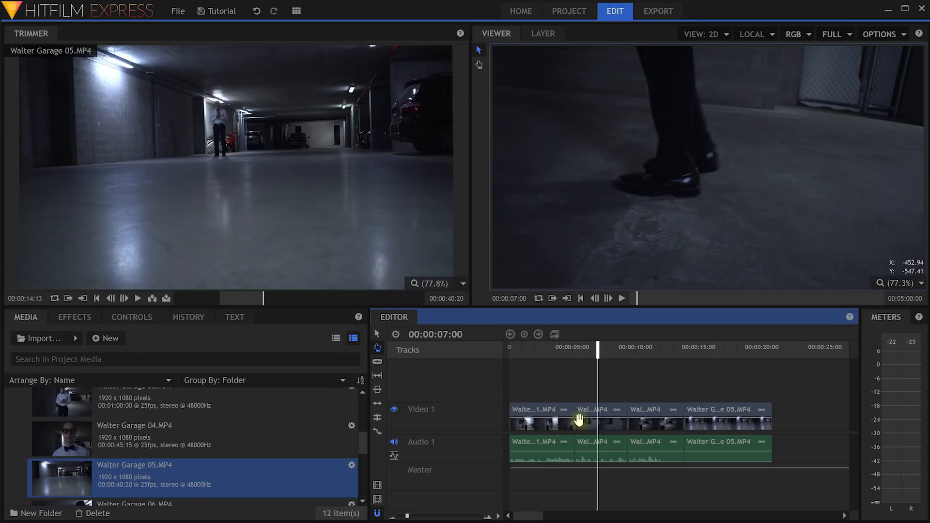
pyautogui.moveTo(649, 385); pyautogui.dragTo(606, 387)
pyautogui.moveTo(712, 384)
pyautogui.mouseDown()
pyautogui.moveTo(685, 386)
pyautogui.moveTo(706, 380)
pyautogui.mouseUp()
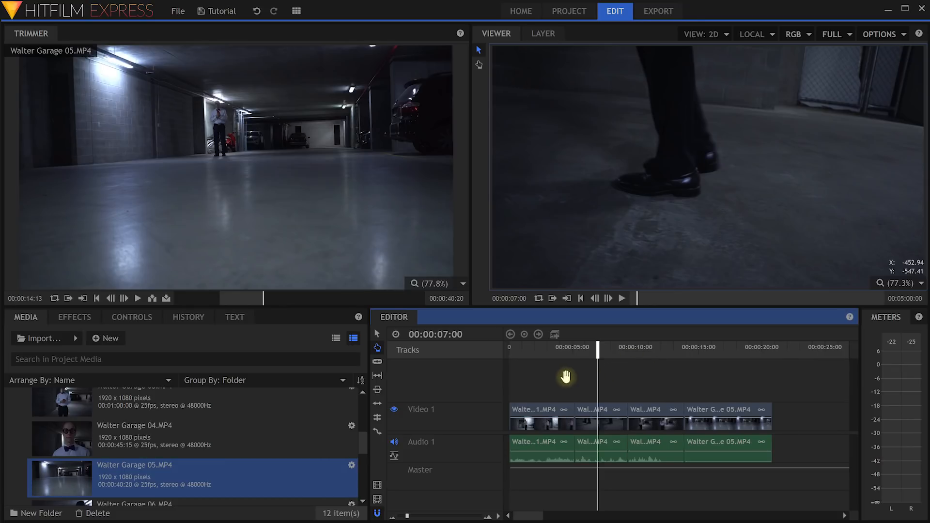
pyautogui.click(379, 361)
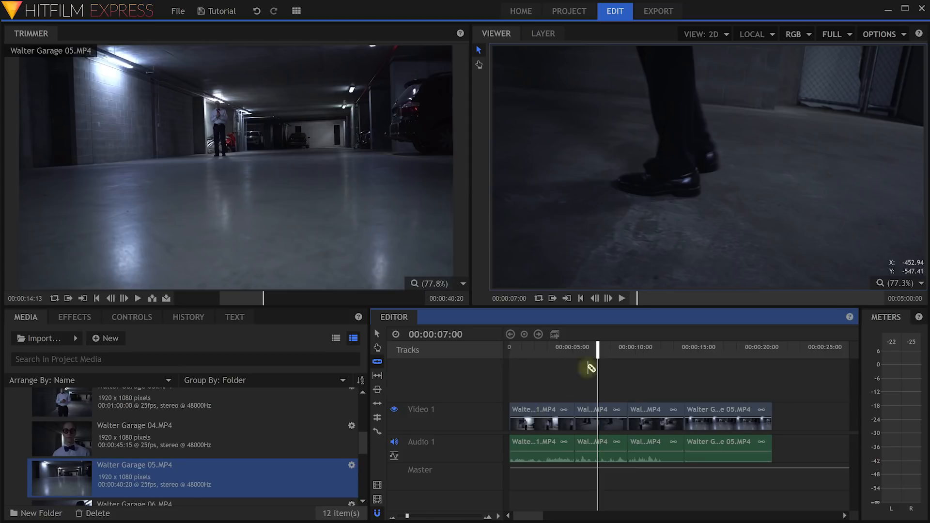
pyautogui.moveTo(594, 352); pyautogui.dragTo(528, 358)
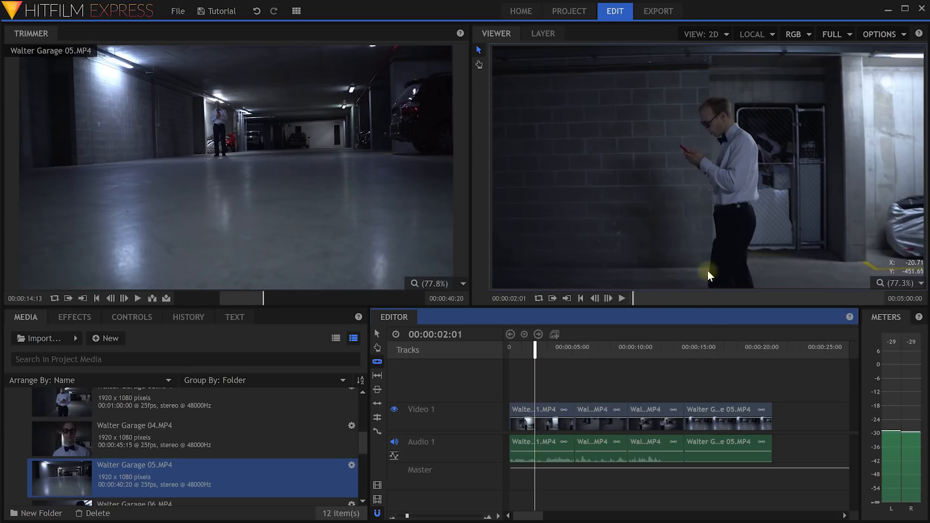
# Slice clip 01 at two playhead positions and delete the middle piece.
pyautogui.moveTo(407, 517); pyautogui.dragTo(414, 517)
pyautogui.moveTo(592, 349); pyautogui.dragTo(587, 351)
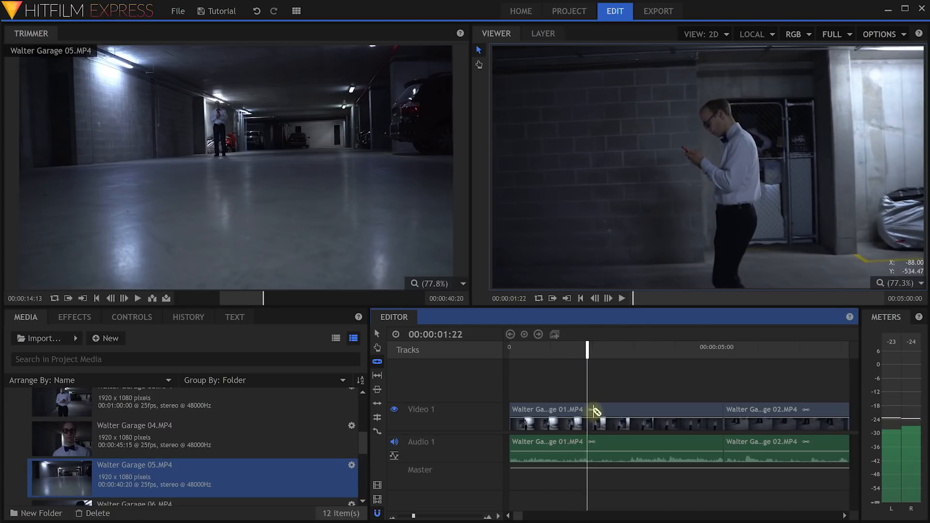
pyautogui.click(591, 416)
pyautogui.moveTo(587, 350); pyautogui.dragTo(647, 357)
pyautogui.click(651, 411)
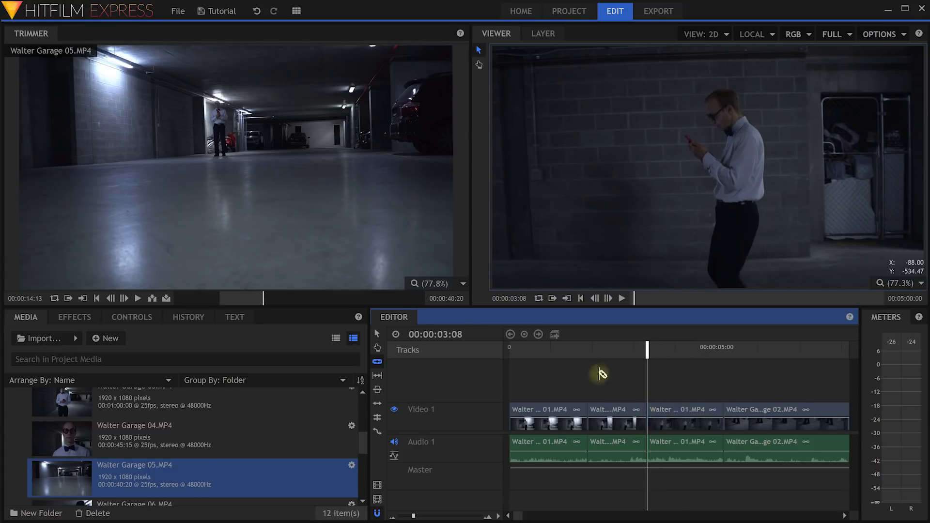
pyautogui.click(611, 413)
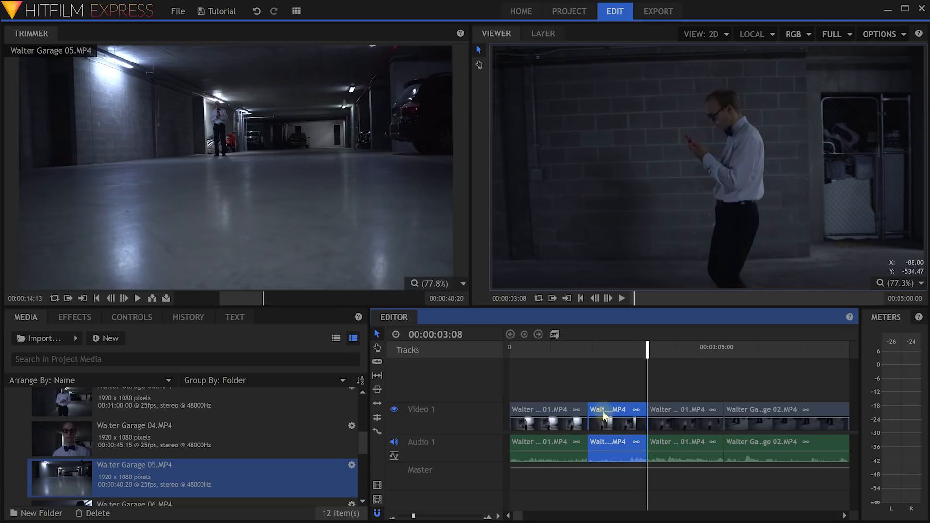
pyautogui.press('Delete')
# Pan to clips 02 and 03 and scrub clip 02 for a cut point.
pyautogui.moveTo(647, 348); pyautogui.dragTo(803, 347)
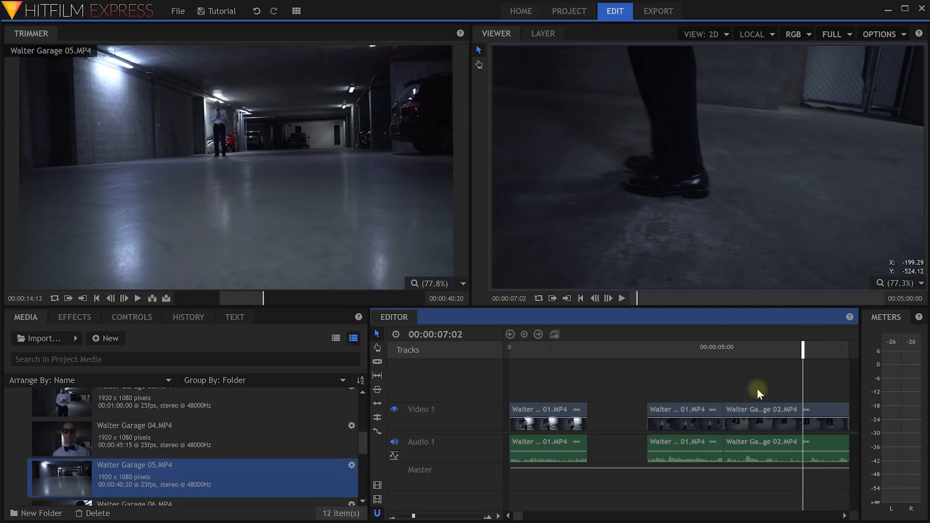
pyautogui.press('h')
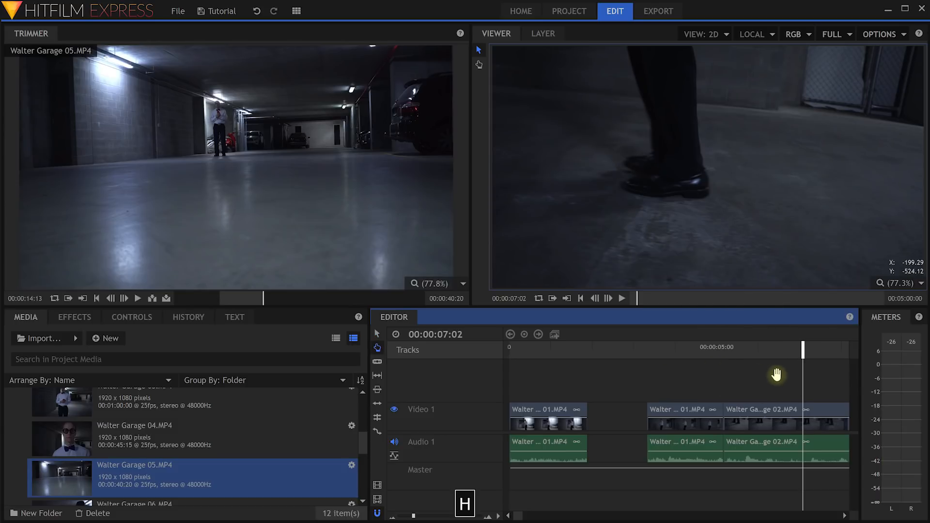
pyautogui.moveTo(824, 380); pyautogui.dragTo(702, 376)
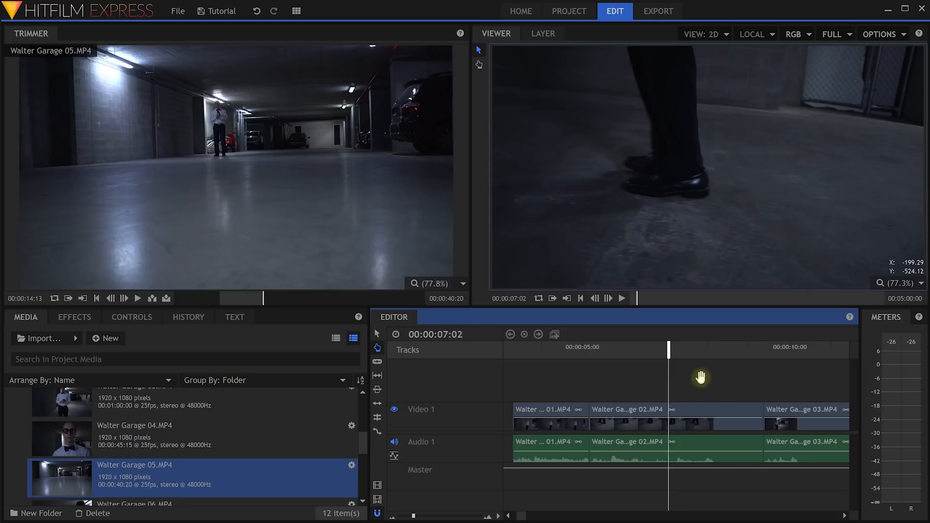
pyautogui.moveTo(663, 350)
pyautogui.mouseDown()
pyautogui.moveTo(691, 349)
pyautogui.moveTo(674, 350)
pyautogui.mouseUp()
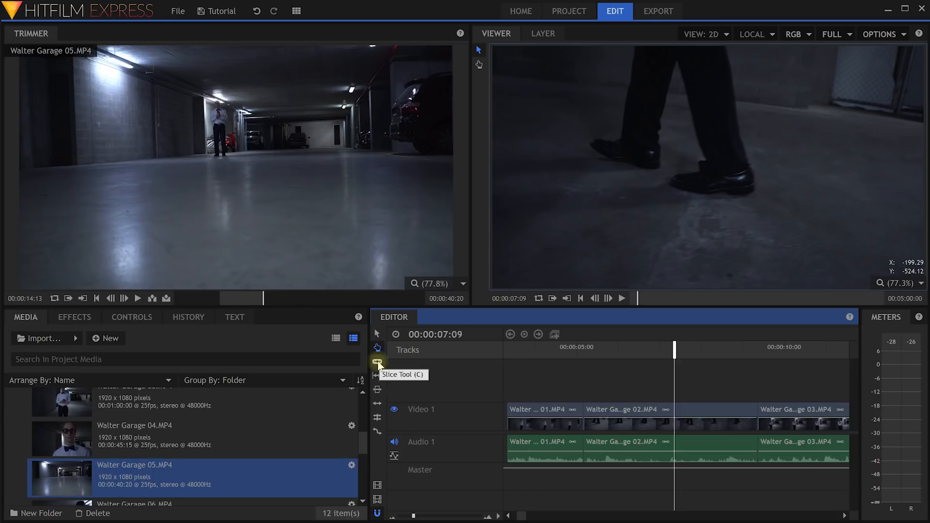
# Slice clip 02 twice and delete its unwanted outer pieces.
pyautogui.press('c')
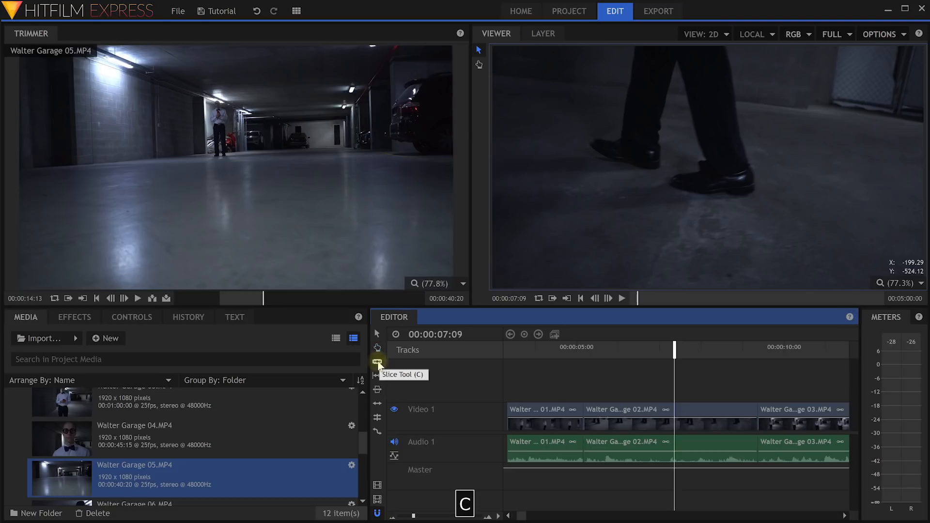
pyautogui.click(676, 425)
pyautogui.moveTo(676, 350); pyautogui.dragTo(637, 356)
pyautogui.click(636, 420)
pyautogui.press('v')
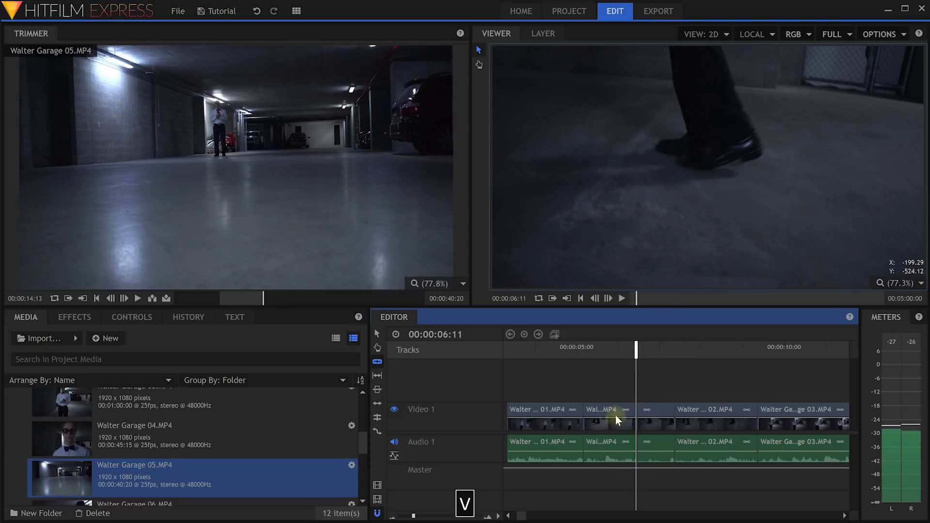
pyautogui.click(610, 417)
pyautogui.click(703, 411)
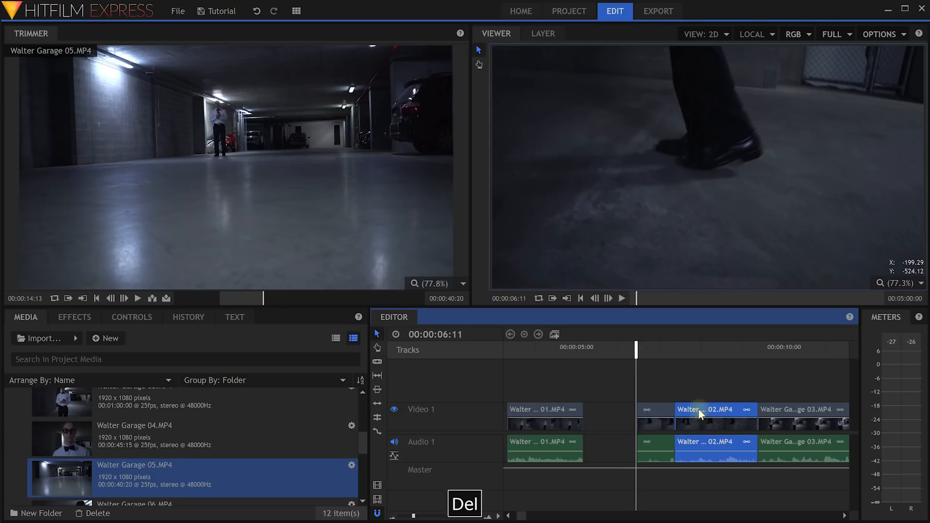
pyautogui.press('Delete')
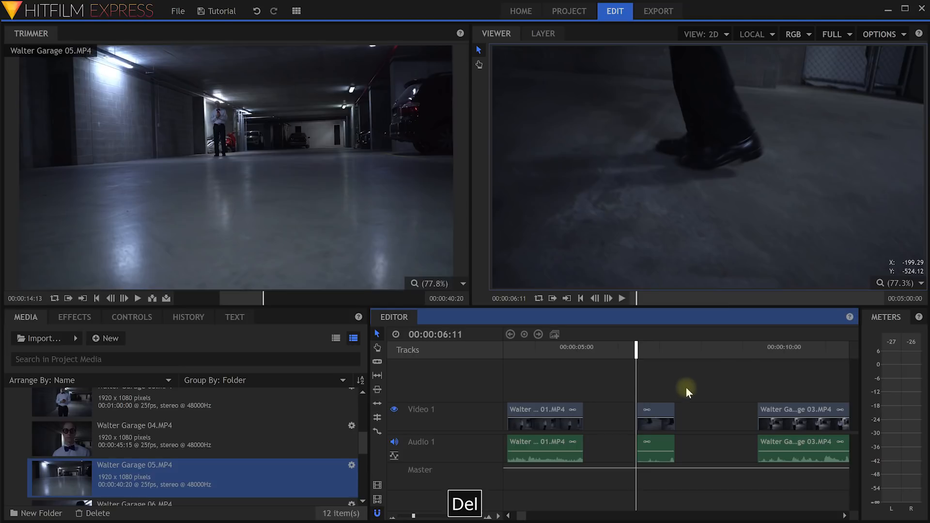
# Slide the short 02 piece and the remaining clip 01 part left to close the gaps.
pyautogui.press('h')
pyautogui.moveTo(569, 380); pyautogui.dragTo(692, 391)
pyautogui.press('v')
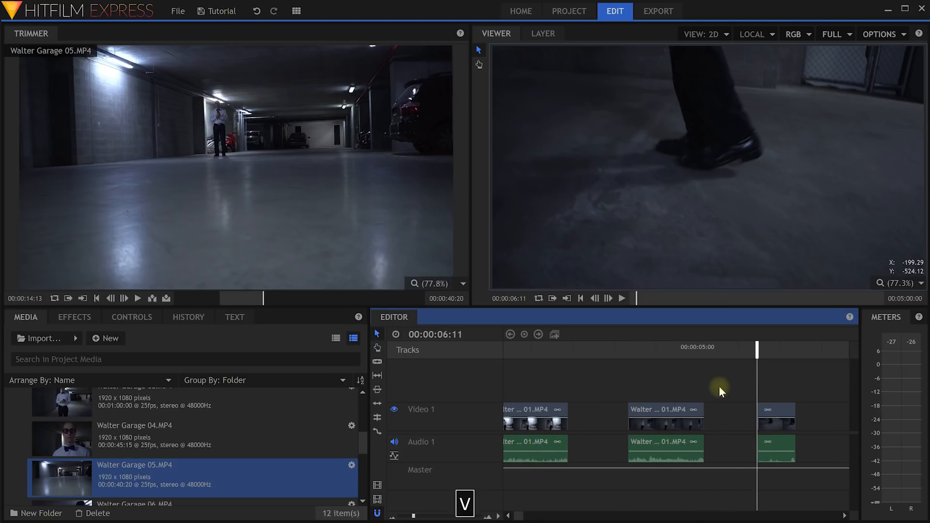
pyautogui.click(776, 418)
pyautogui.moveTo(761, 350); pyautogui.dragTo(764, 350)
pyautogui.moveTo(775, 416); pyautogui.dragTo(591, 416)
pyautogui.moveTo(661, 420); pyautogui.dragTo(638, 417)
# Play back the edited sequence from near the start.
pyautogui.moveTo(618, 358); pyautogui.dragTo(526, 350)
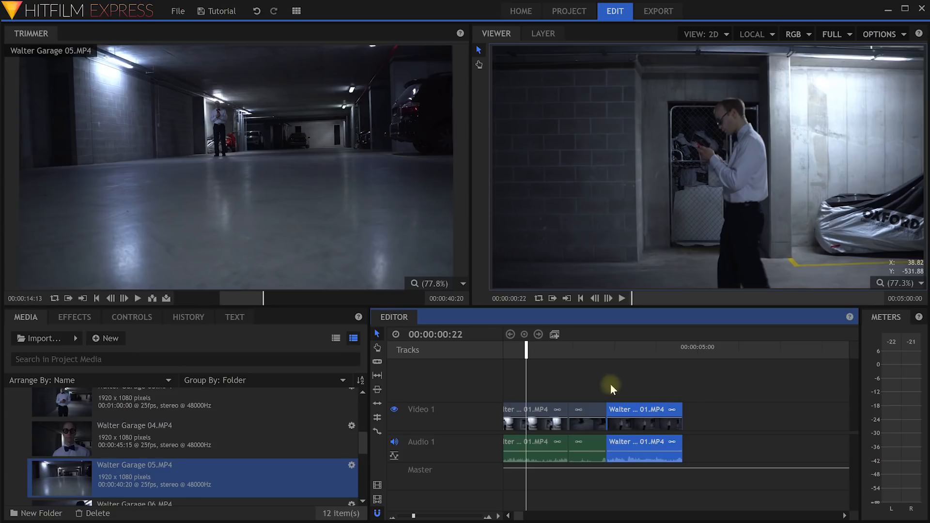
pyautogui.press('space')
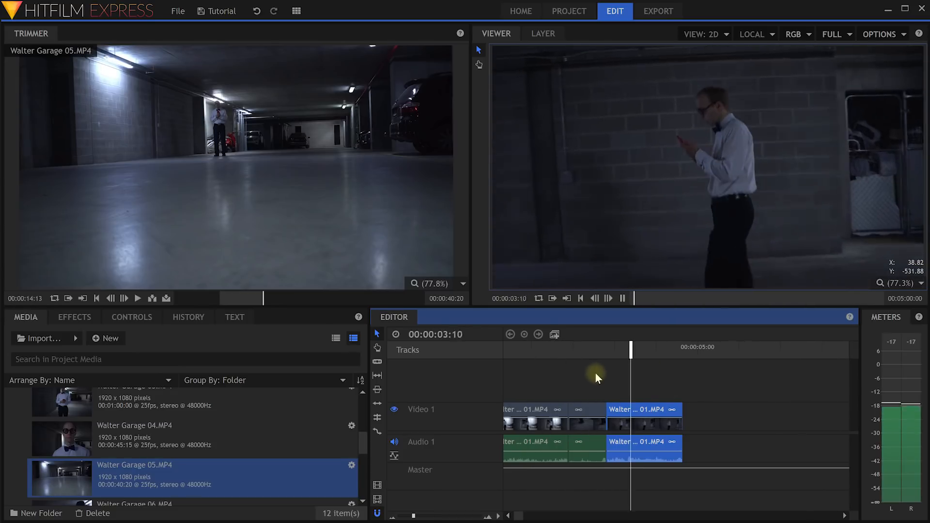
pyautogui.press('space')
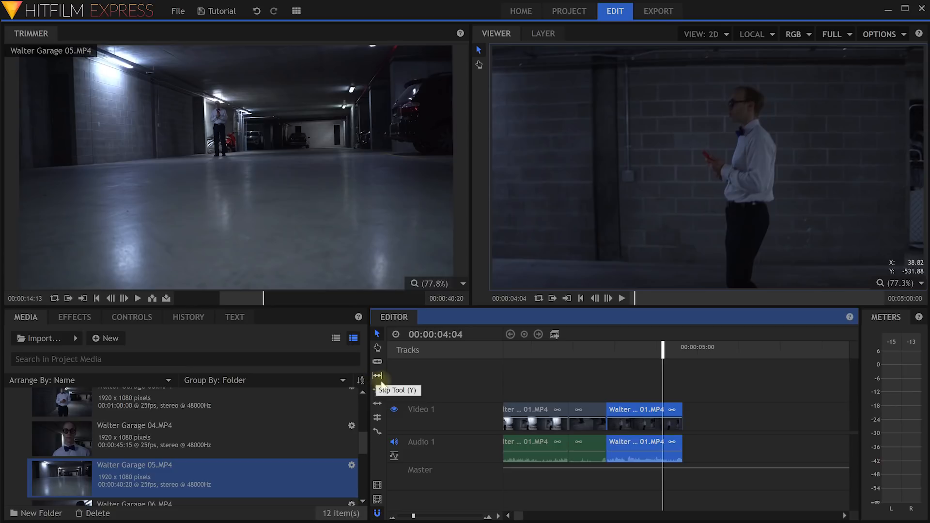
# With the Rate Stretch Tool, stretch the final 01 clip longer, then shorten it well below its original length.
pyautogui.click(377, 431)
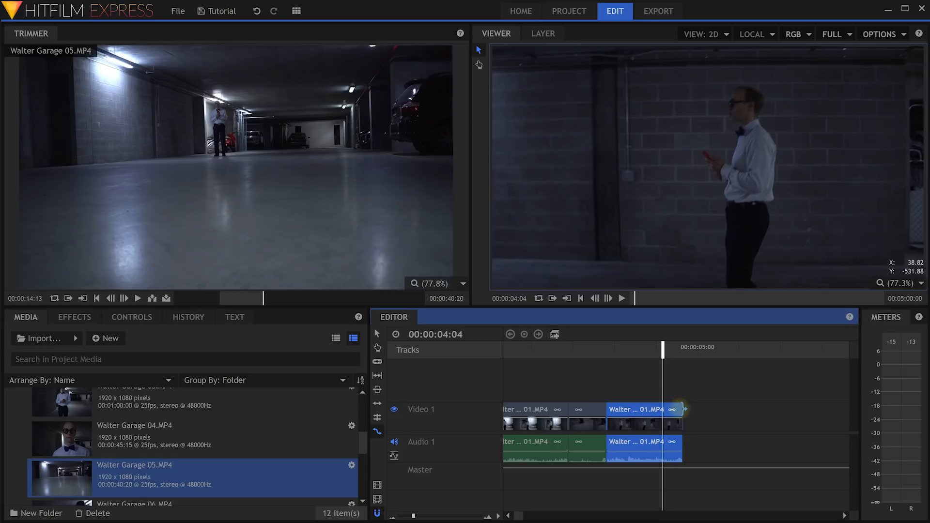
pyautogui.moveTo(683, 410); pyautogui.dragTo(822, 413)
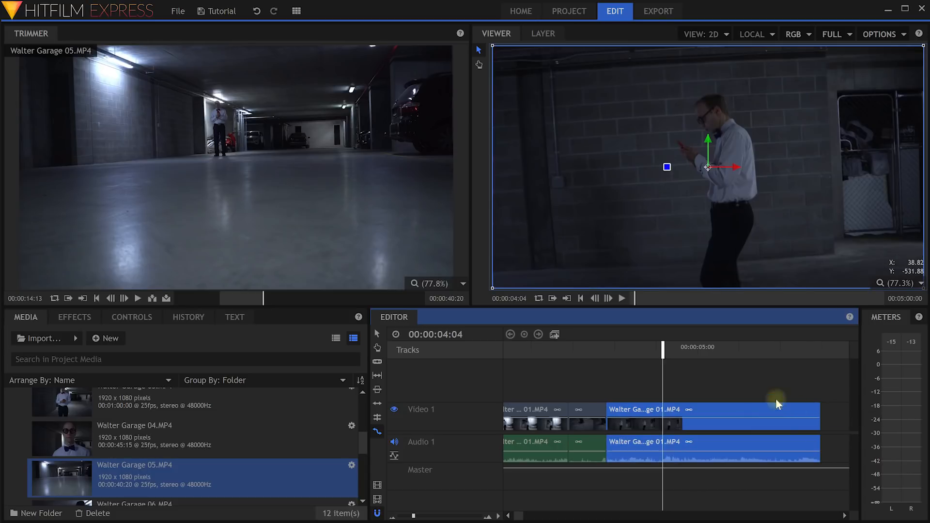
pyautogui.moveTo(663, 352); pyautogui.dragTo(644, 372)
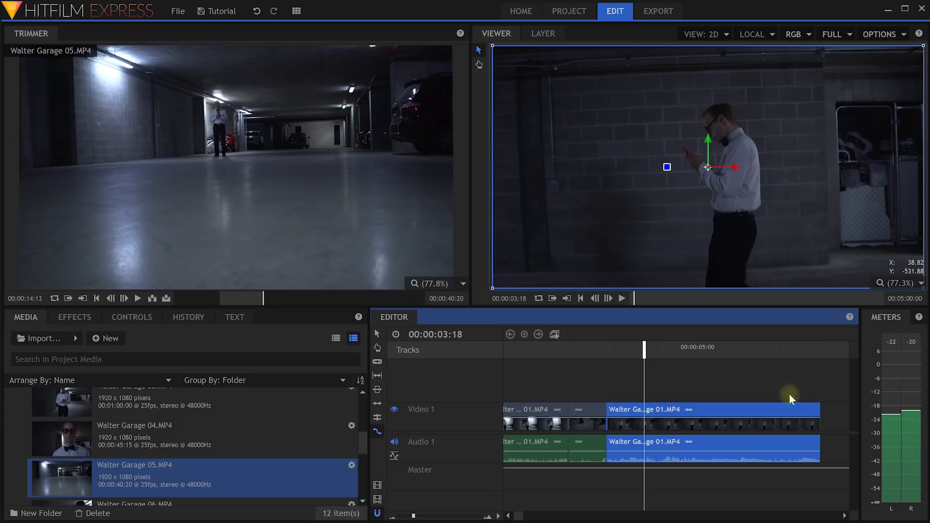
pyautogui.moveTo(822, 409); pyautogui.dragTo(624, 411)
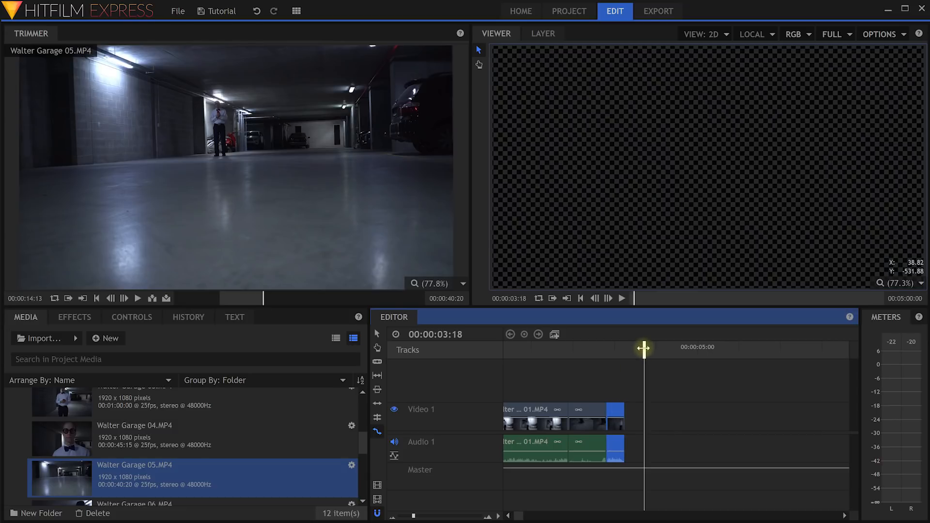
# Preview the faster final clip, lengthen it slightly, and play the sequence end again.
pyautogui.moveTo(644, 349); pyautogui.dragTo(594, 352)
pyautogui.press('space')
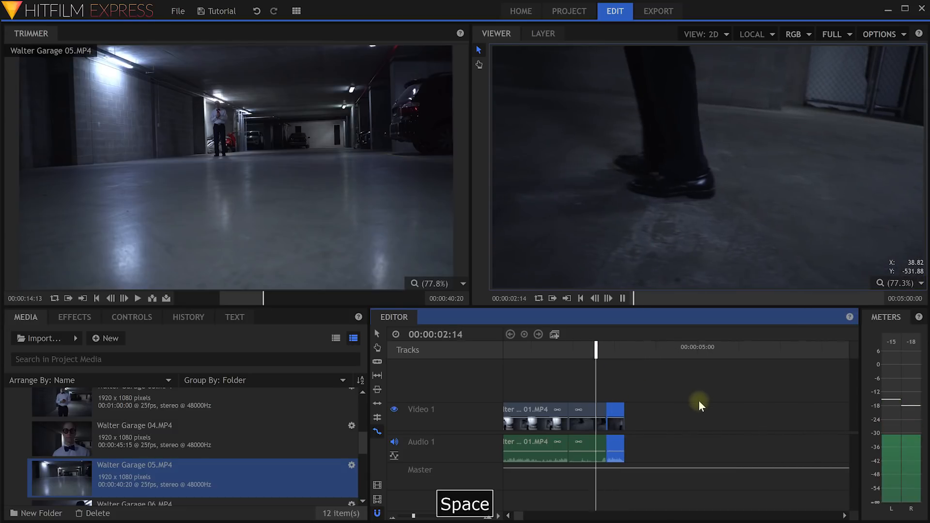
pyautogui.press('space')
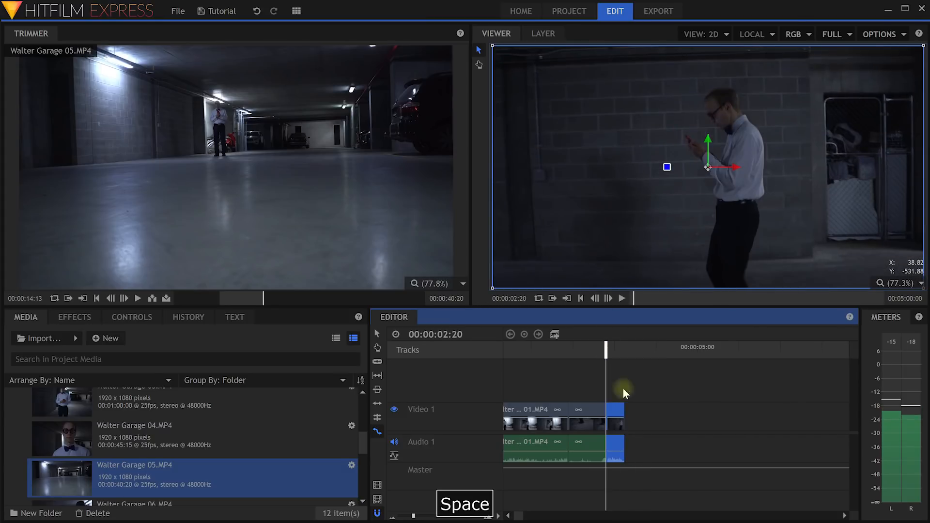
pyautogui.moveTo(625, 410); pyautogui.dragTo(658, 411)
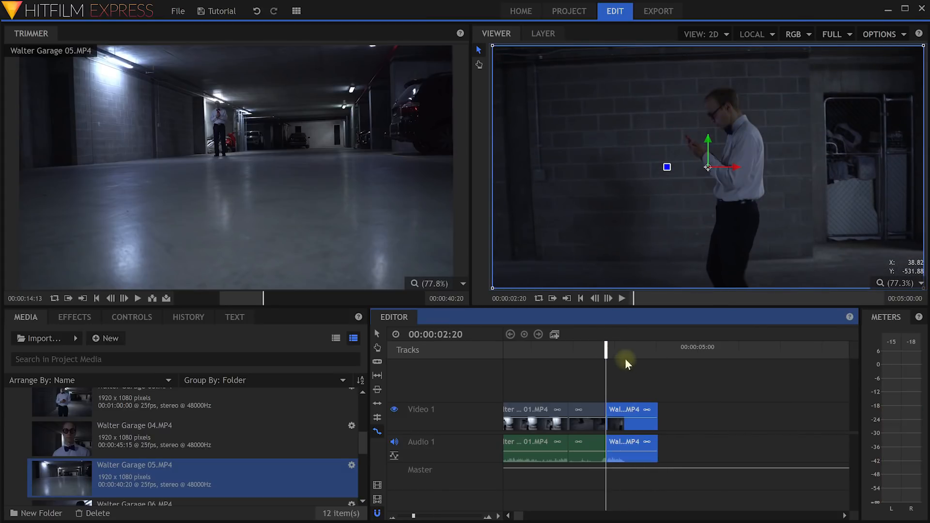
pyautogui.moveTo(605, 352); pyautogui.dragTo(593, 351)
pyautogui.press('space')
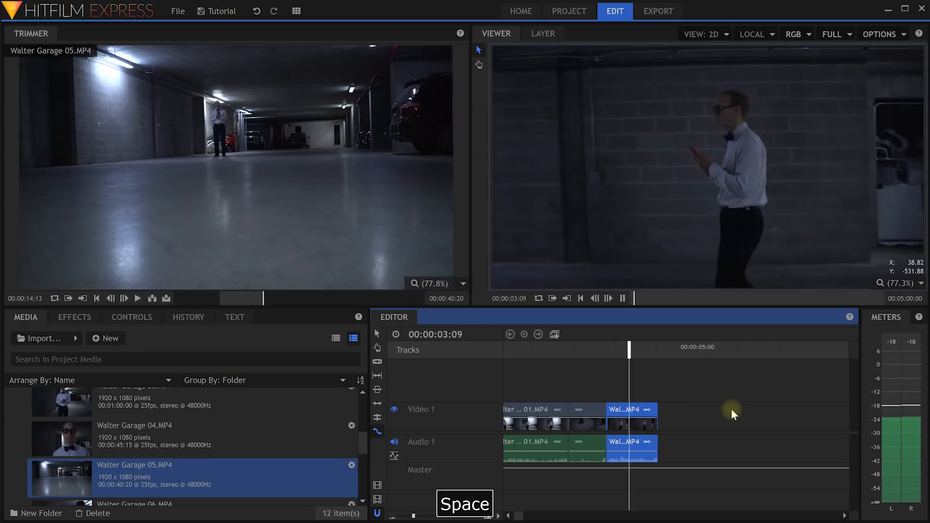
pyautogui.press('space')
pyautogui.moveTo(642, 348)
pyautogui.mouseDown()
pyautogui.moveTo(617, 348)
pyautogui.moveTo(628, 348)
pyautogui.mouseUp()
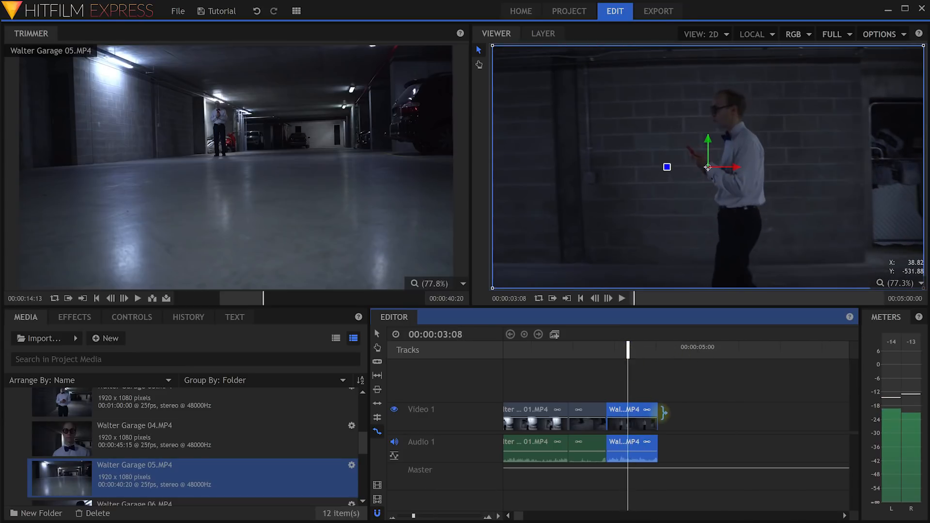
# Set the final clip's Speed/Duration speed to 100% and place the playhead at 3:11.
pyautogui.rightClick(627, 424)
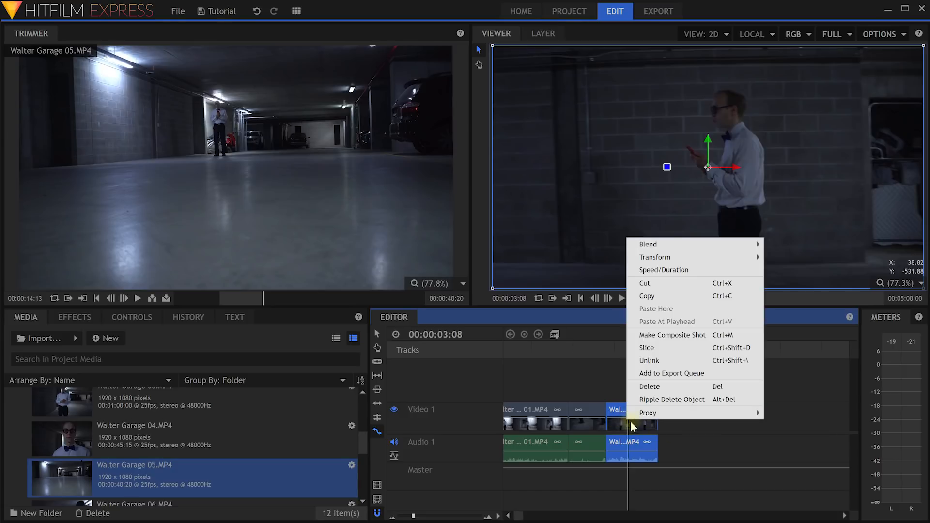
pyautogui.click(685, 270)
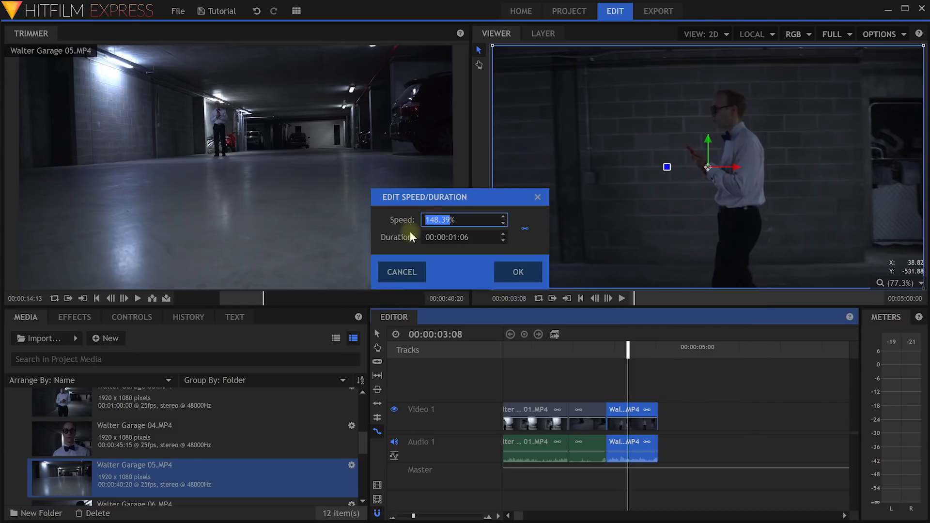
pyautogui.write('100')
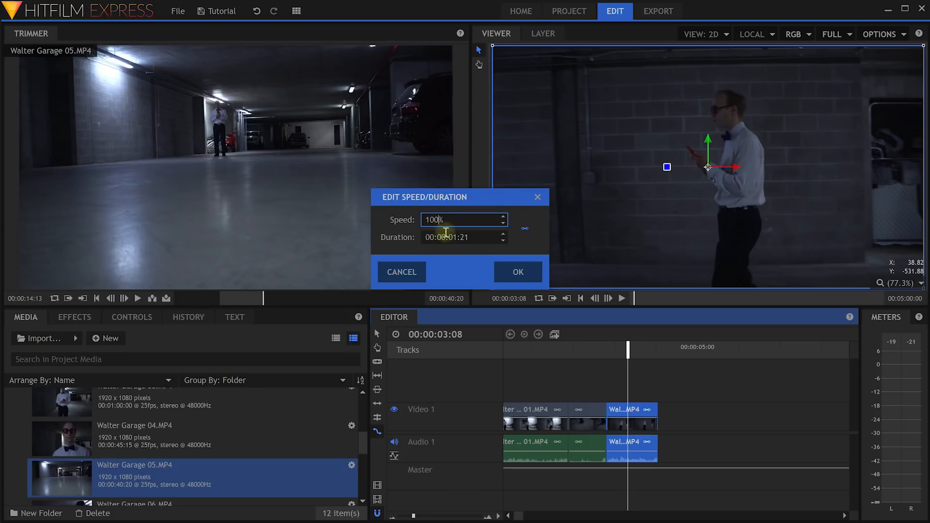
pyautogui.click(510, 272)
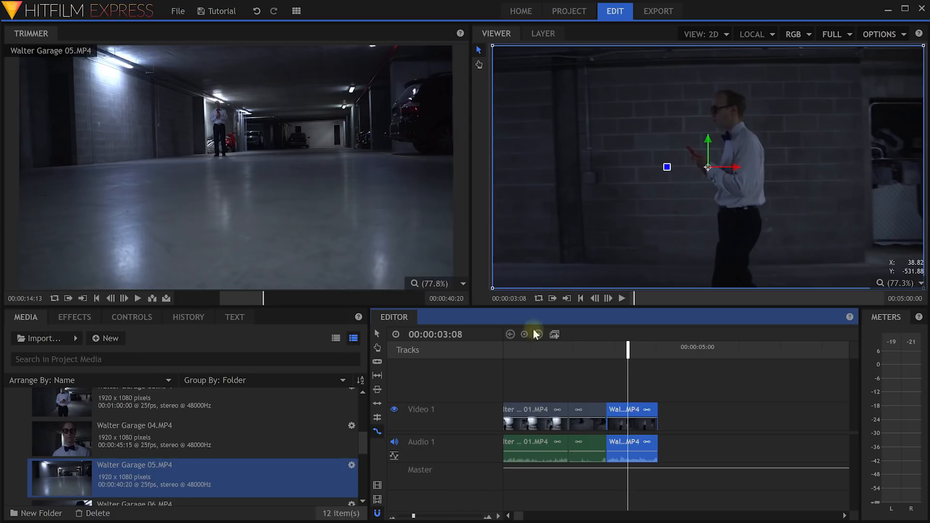
pyautogui.click(634, 361)
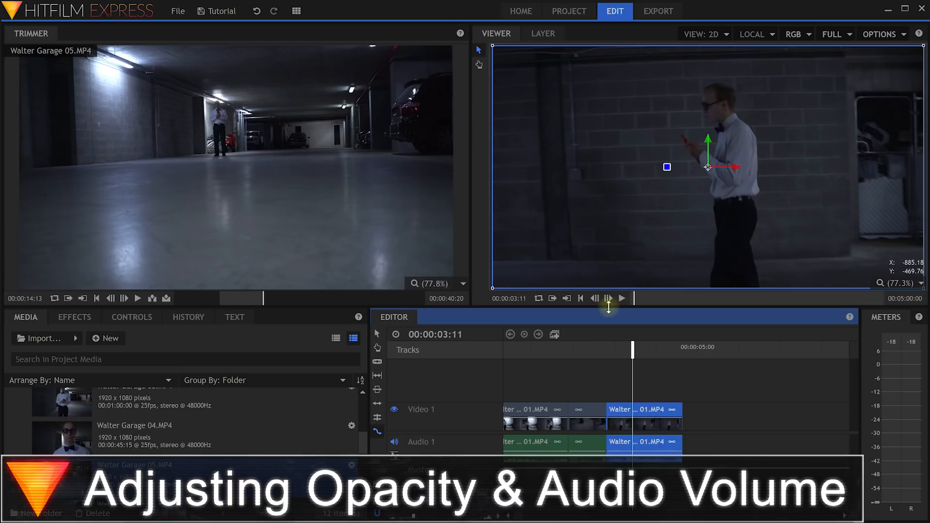
# Enlarge the timeline panel and try lowering the last video clip's opacity before restoring it to full.
pyautogui.moveTo(609, 304); pyautogui.dragTo(620, 285)
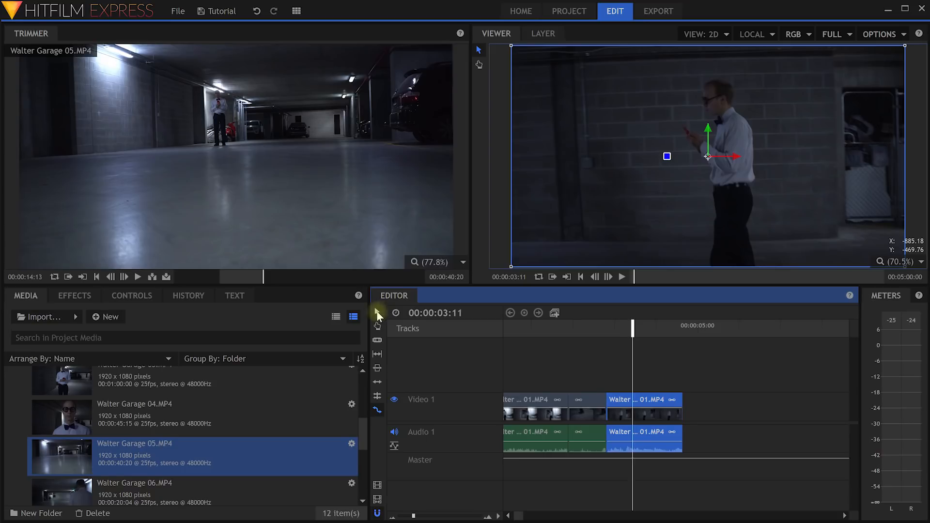
pyautogui.press('v')
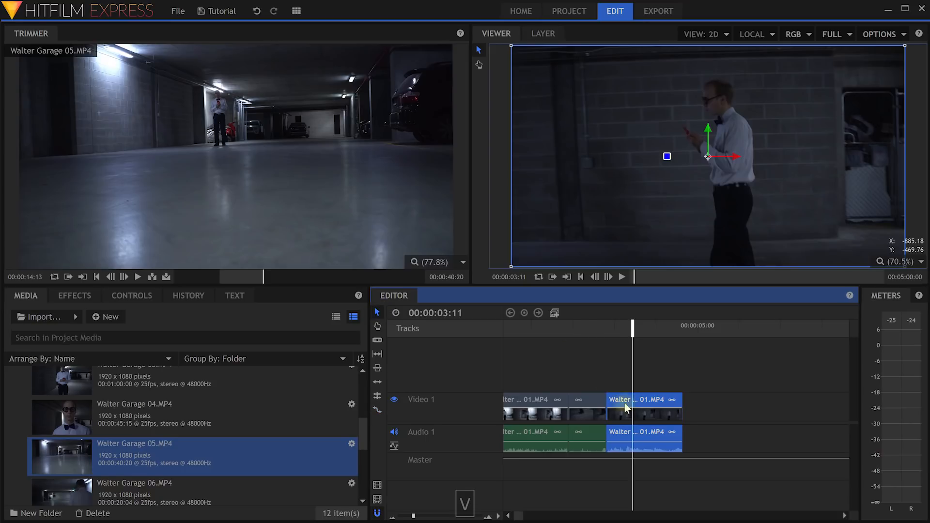
pyautogui.moveTo(641, 408); pyautogui.dragTo(642, 408)
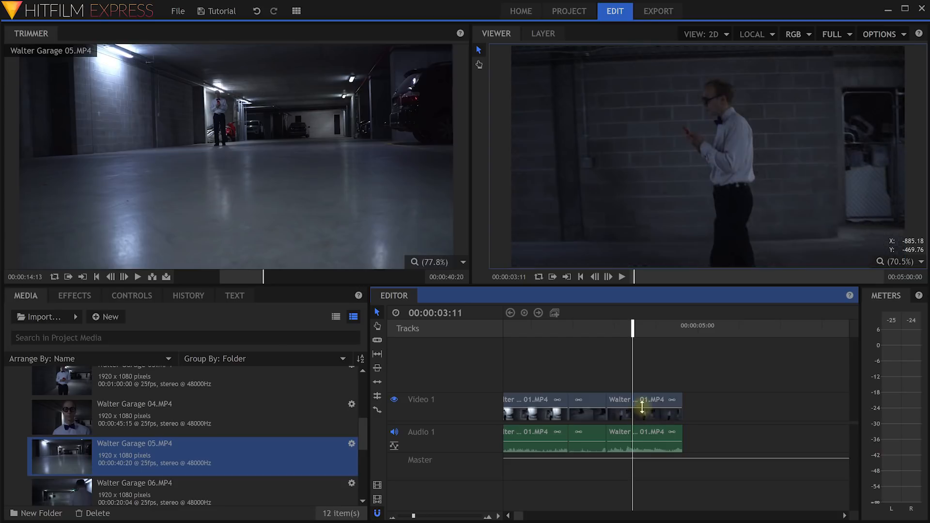
pyautogui.click(637, 402)
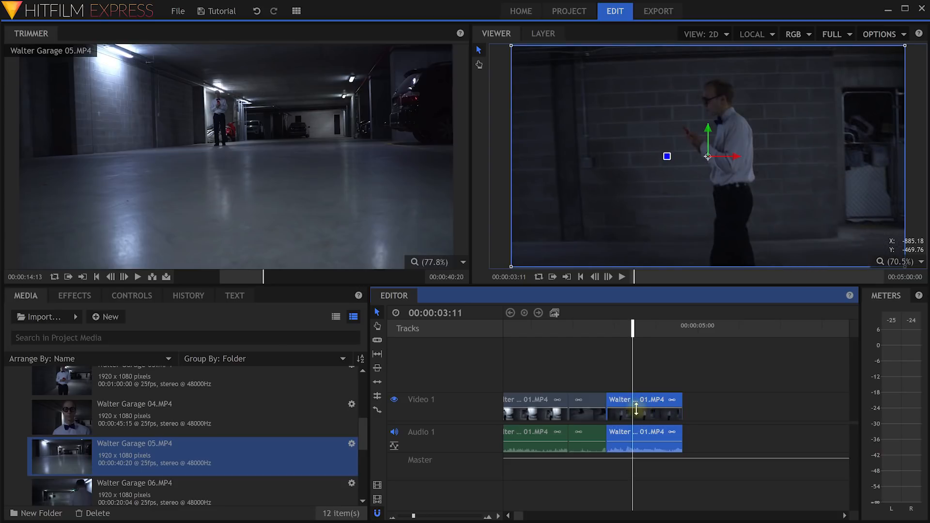
pyautogui.moveTo(636, 409); pyautogui.dragTo(636, 410)
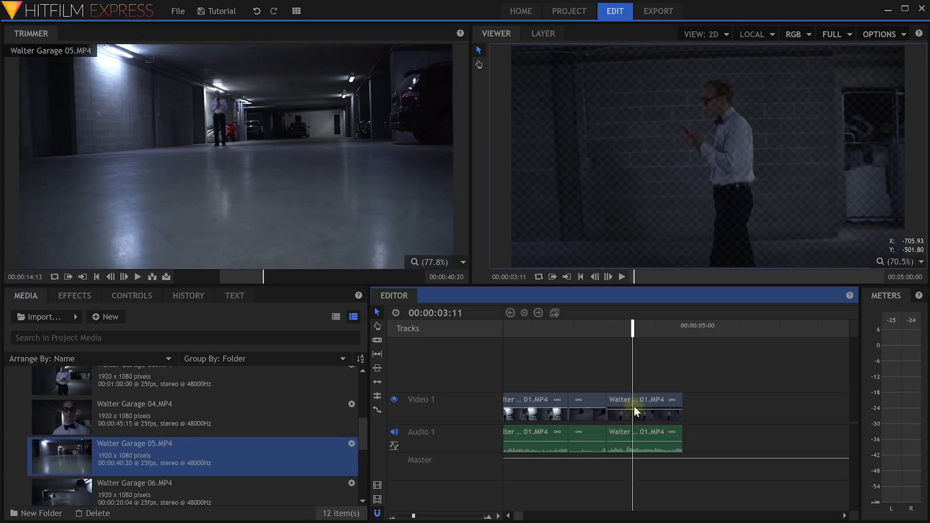
pyautogui.moveTo(637, 410)
pyautogui.mouseDown()
pyautogui.moveTo(638, 427)
pyautogui.moveTo(646, 403)
pyautogui.mouseUp()
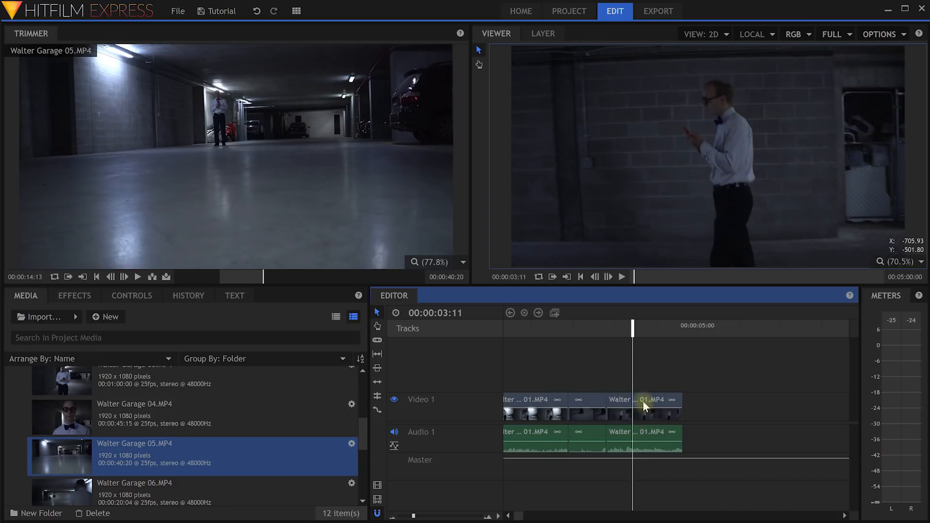
# Lower the volume of the last and middle audio clips, keeping the last video clip at full opacity.
pyautogui.click(632, 439)
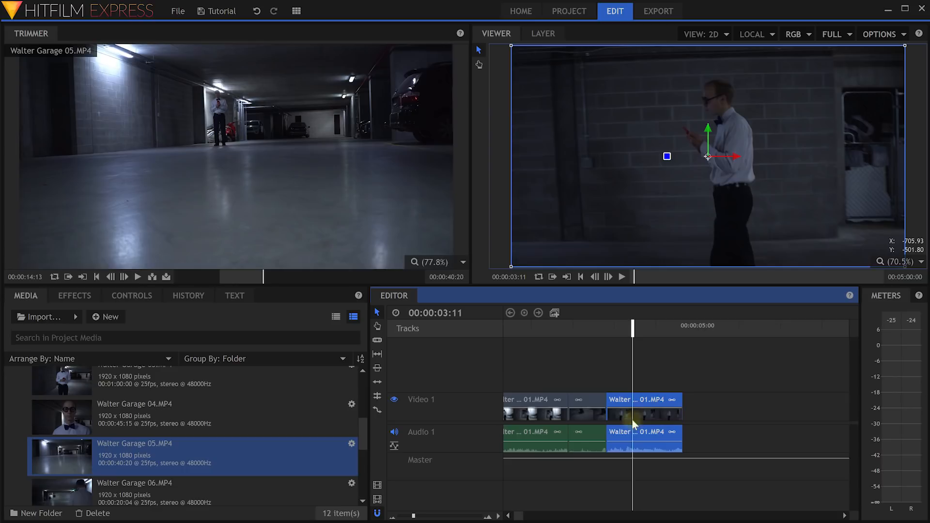
pyautogui.moveTo(639, 442)
pyautogui.mouseDown()
pyautogui.moveTo(628, 451)
pyautogui.moveTo(648, 444)
pyautogui.mouseUp()
pyautogui.moveTo(592, 442); pyautogui.dragTo(593, 441)
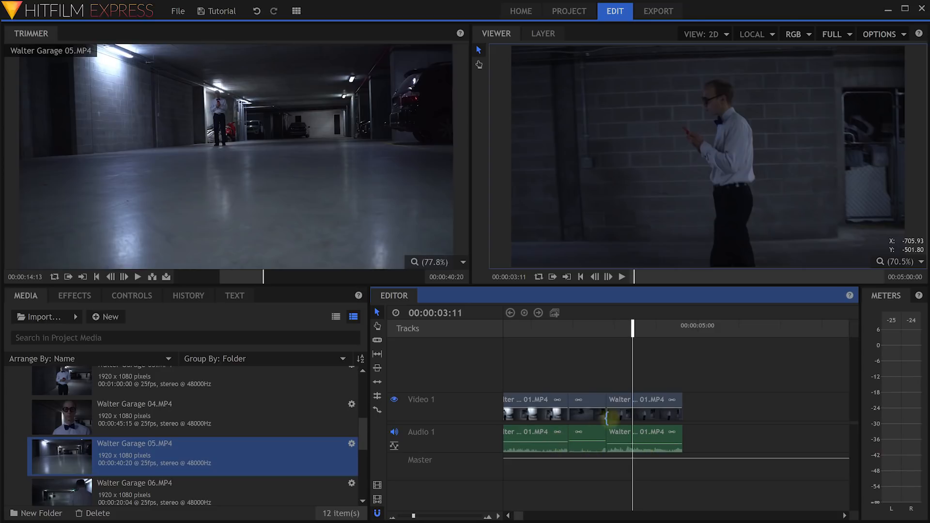
pyautogui.moveTo(639, 408); pyautogui.dragTo(640, 413)
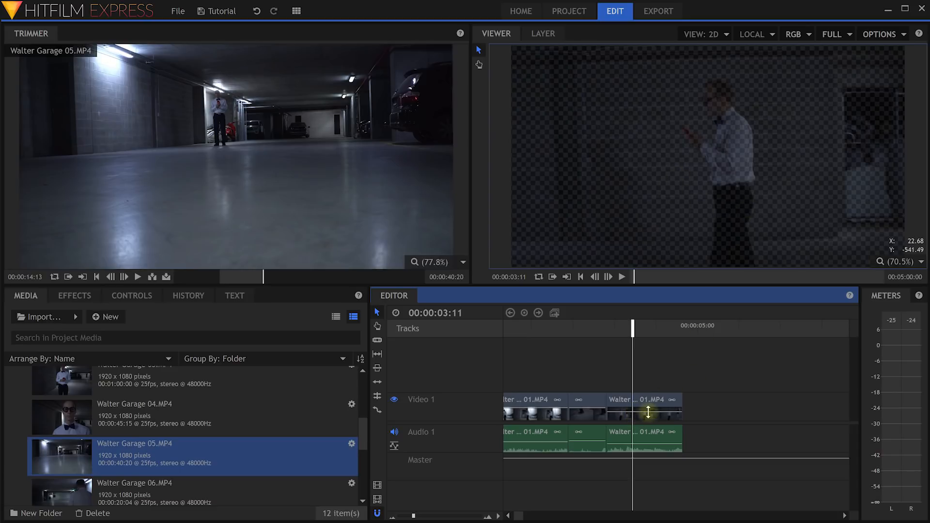
pyautogui.moveTo(648, 412); pyautogui.dragTo(647, 407)
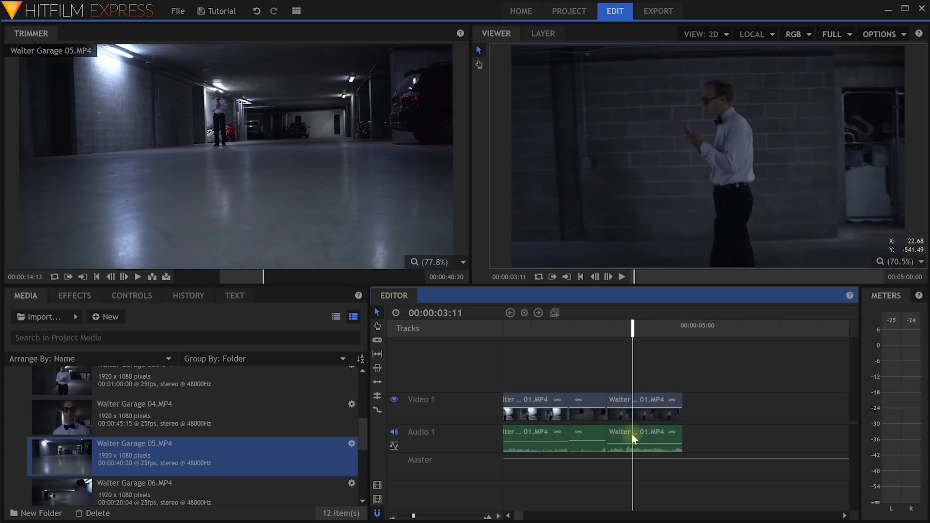
# Move the last clip later to start at the playhead and extend its end.
pyautogui.click(632, 401)
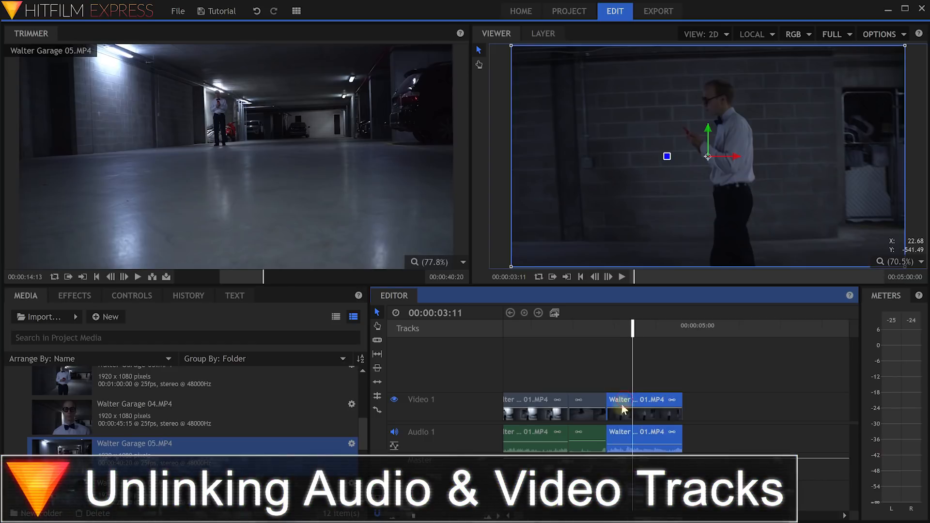
pyautogui.moveTo(640, 401); pyautogui.dragTo(663, 405)
pyautogui.click(727, 440)
pyautogui.moveTo(720, 433); pyautogui.dragTo(728, 433)
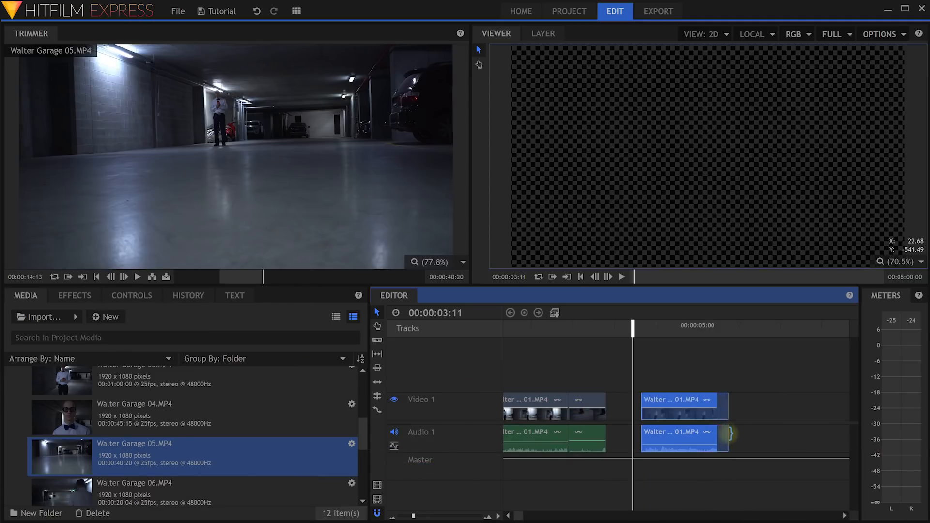
pyautogui.click(739, 410)
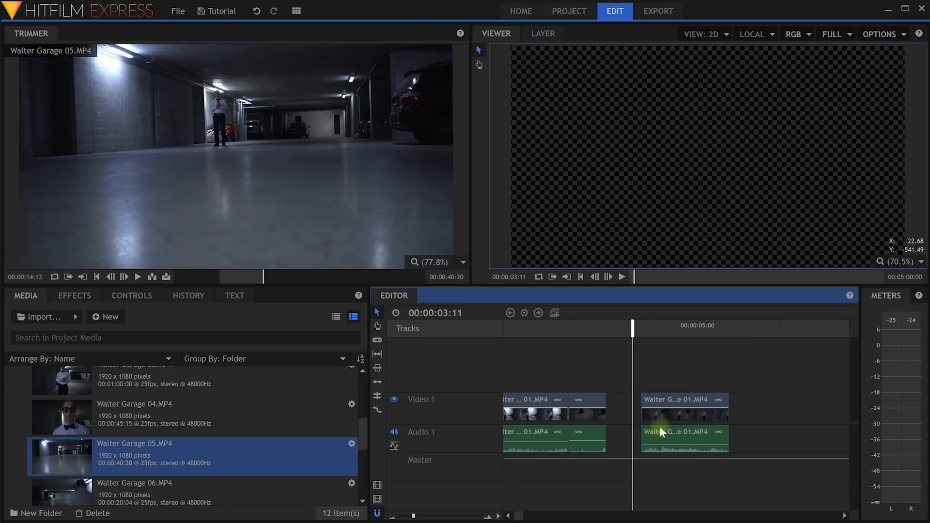
# Unlink the last clip's video and audio, reposition them, relink both, and move the playhead to 4:06.
pyautogui.rightClick(670, 416)
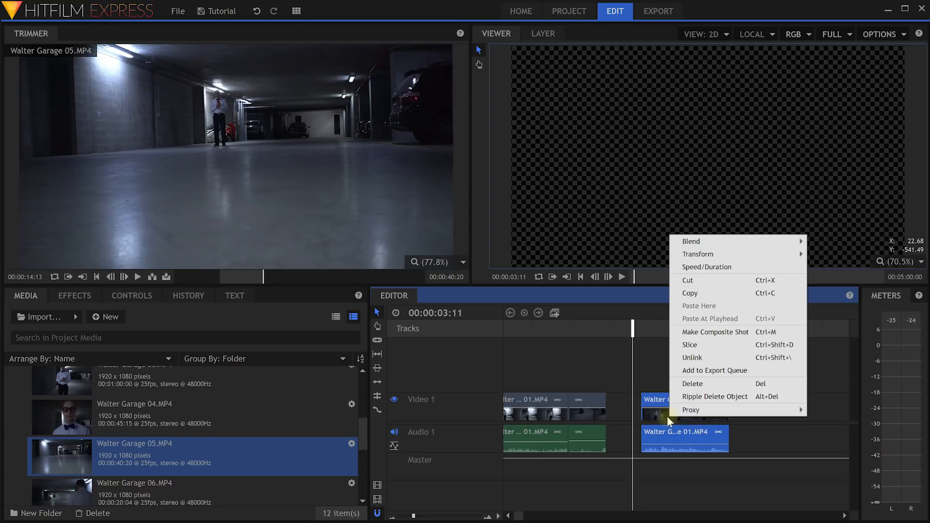
pyautogui.click(728, 358)
pyautogui.click(700, 381)
pyautogui.moveTo(665, 397); pyautogui.dragTo(718, 398)
pyautogui.moveTo(679, 429); pyautogui.dragTo(699, 432)
pyautogui.moveTo(728, 399); pyautogui.dragTo(655, 428)
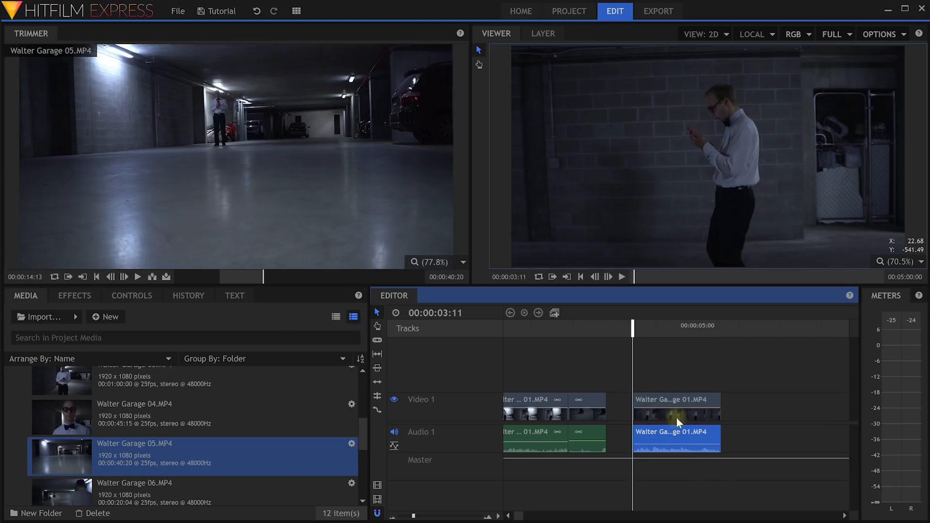
pyautogui.moveTo(741, 359); pyautogui.dragTo(644, 459)
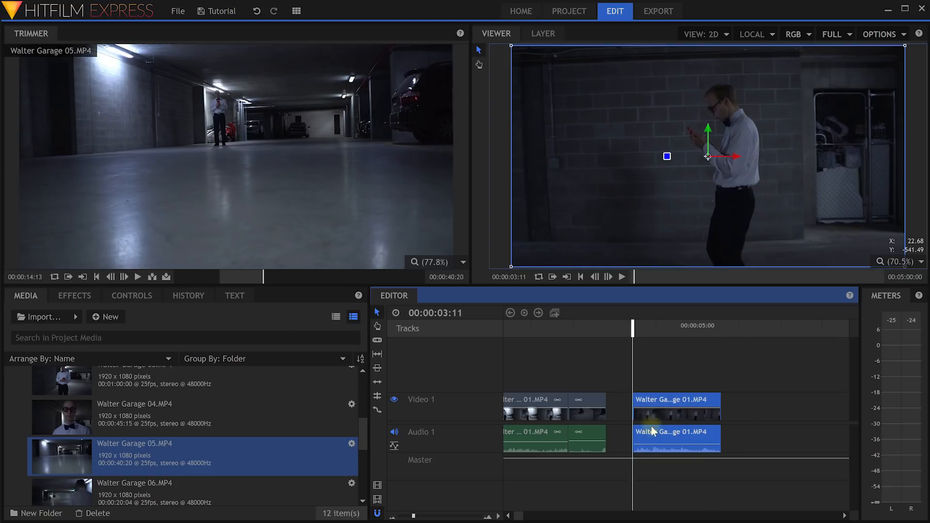
pyautogui.rightClick(653, 414)
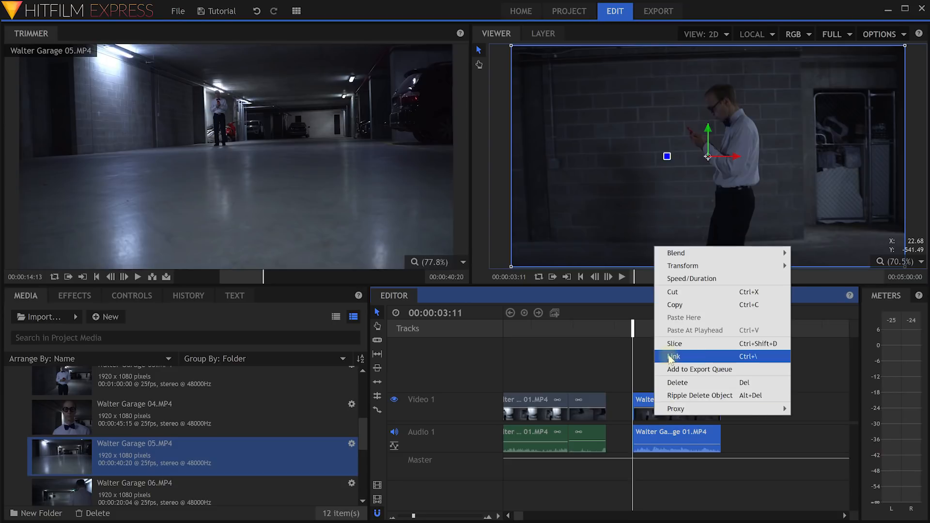
pyautogui.click(698, 358)
pyautogui.moveTo(637, 327); pyautogui.dragTo(666, 327)
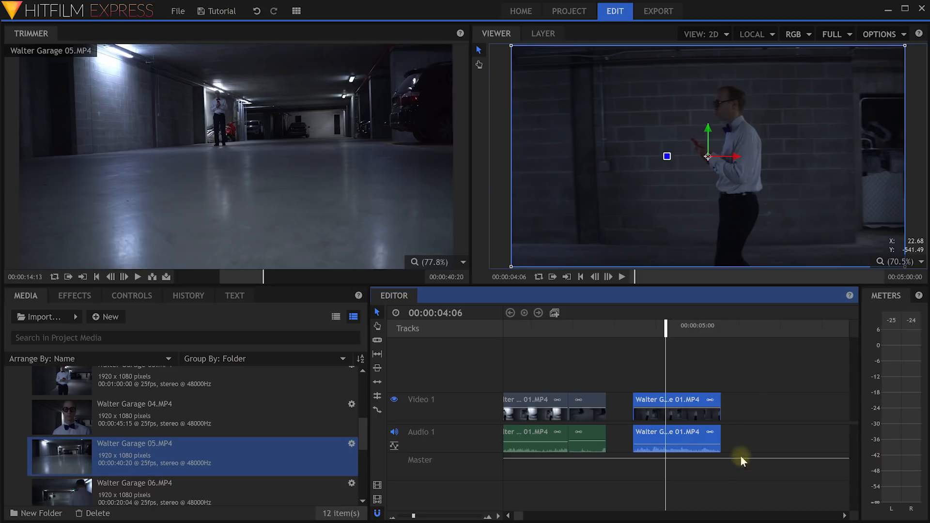
# Drag the Master track's level line down and back up, ending slightly higher than before.
pyautogui.moveTo(741, 459); pyautogui.dragTo(748, 480)
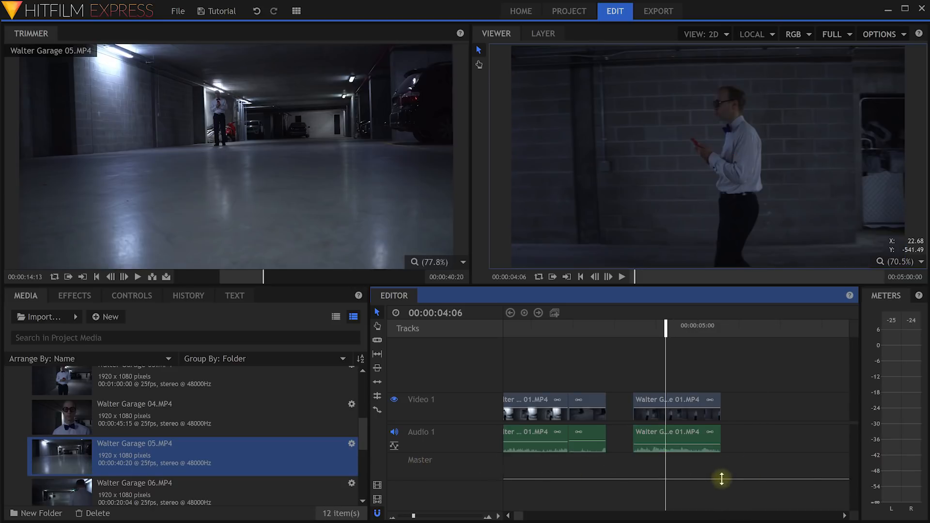
pyautogui.moveTo(722, 480); pyautogui.dragTo(724, 468)
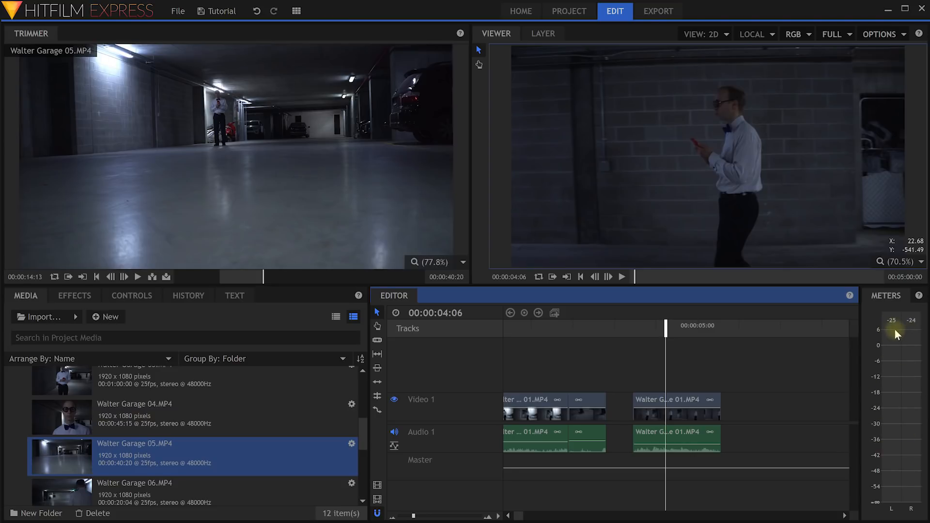
pyautogui.moveTo(697, 467); pyautogui.dragTo(696, 469)
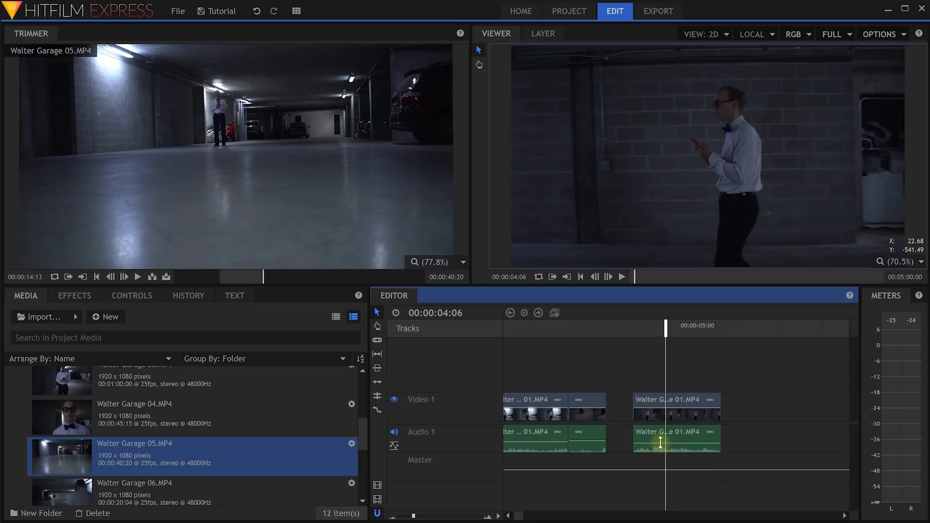
pyautogui.moveTo(664, 470); pyautogui.dragTo(662, 454)
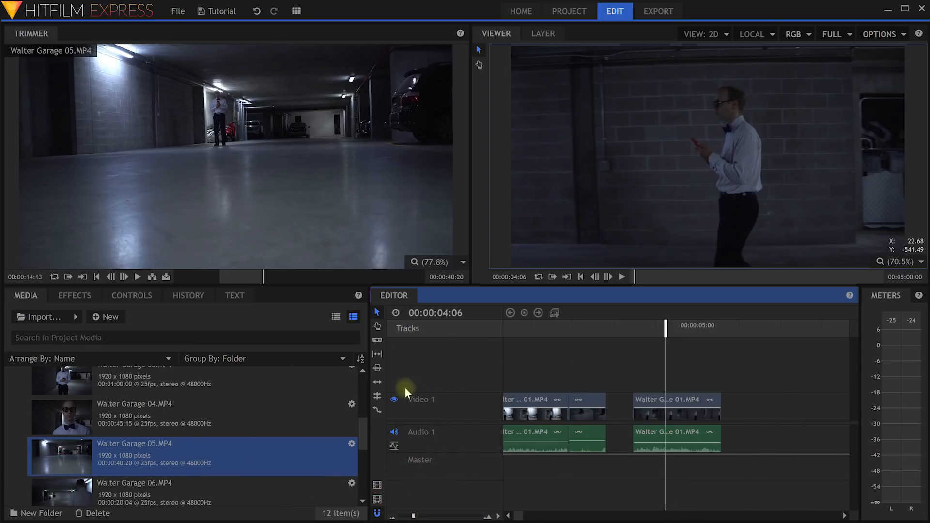
# Insert a new video track named Grunge above Video 1.
pyautogui.rightClick(441, 400)
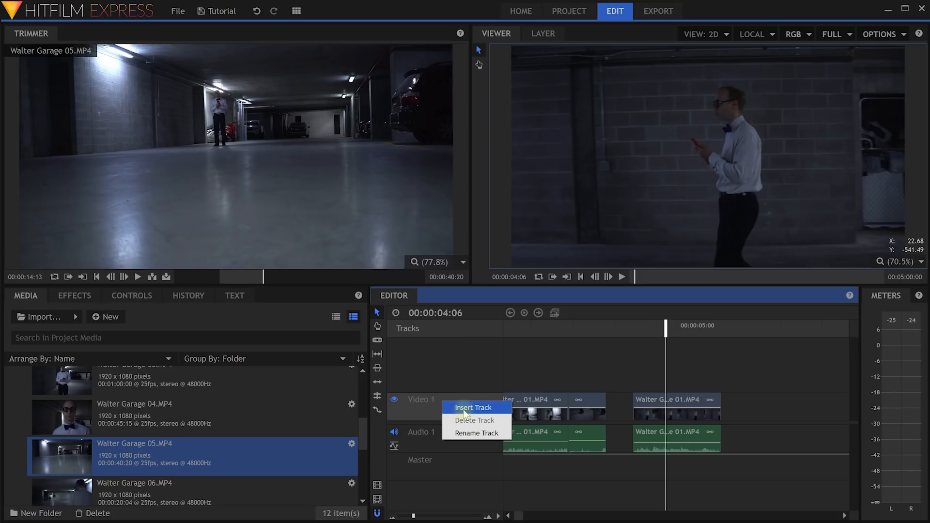
pyautogui.click(464, 408)
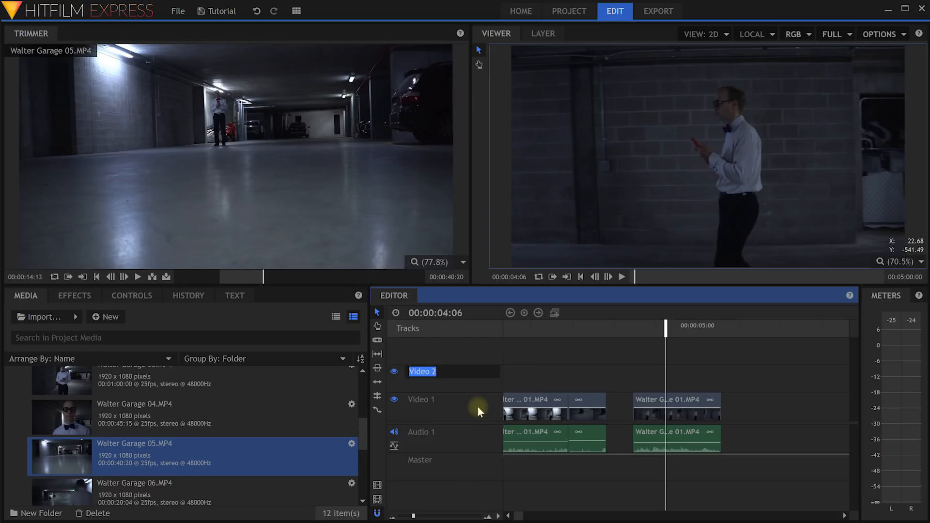
pyautogui.write('Grunge')
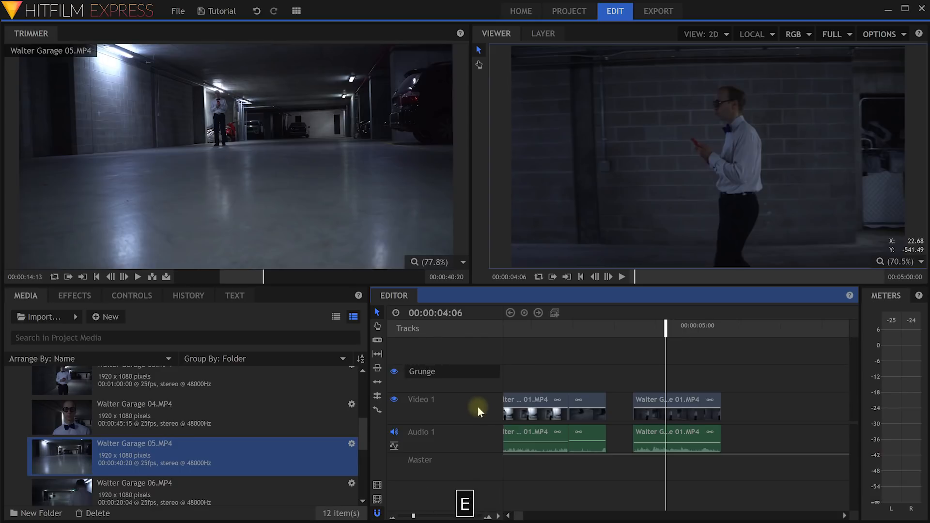
pyautogui.press('Return')
pyautogui.rightClick(446, 377)
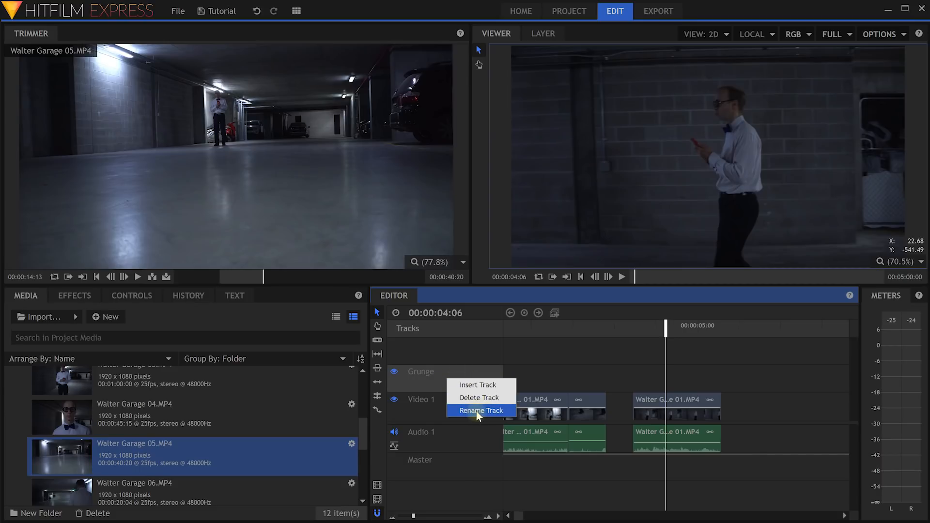
pyautogui.click(432, 406)
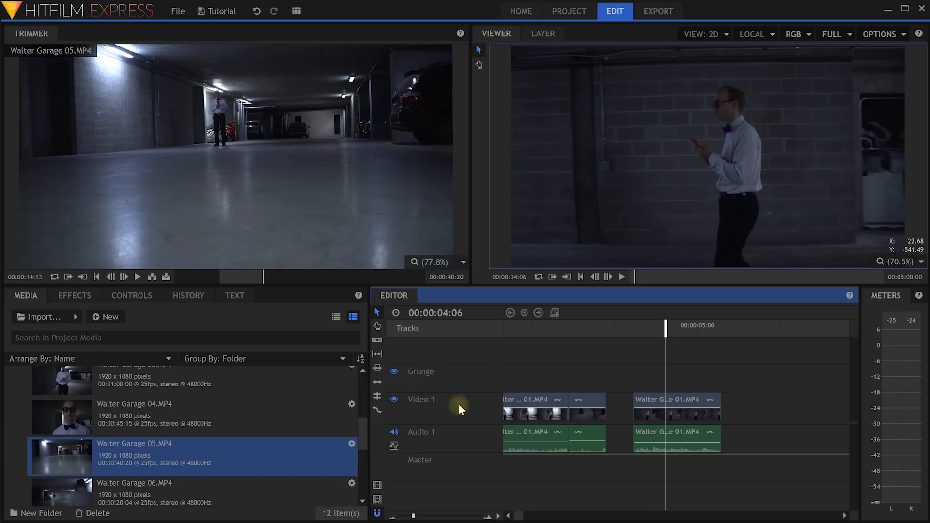
# Add an audio track named Music and rename Audio 1 to SFX.
pyautogui.rightClick(446, 438)
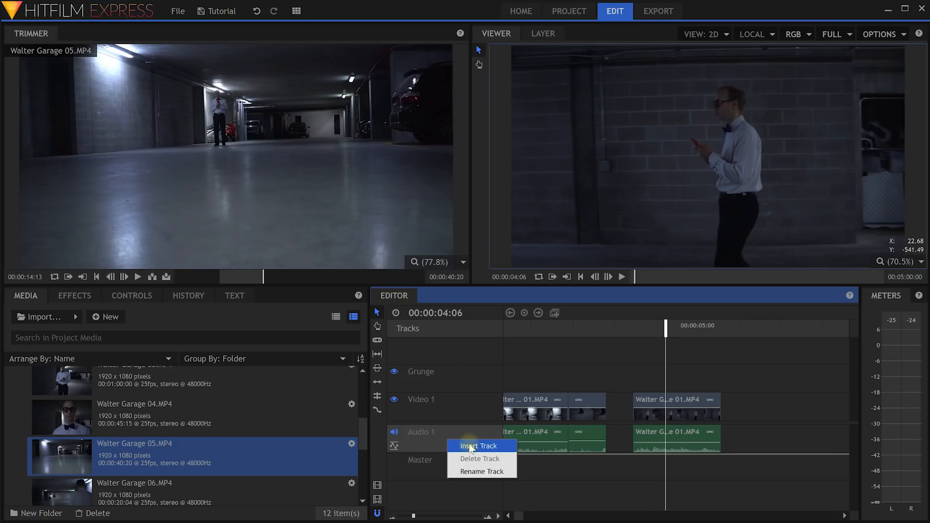
pyautogui.click(469, 447)
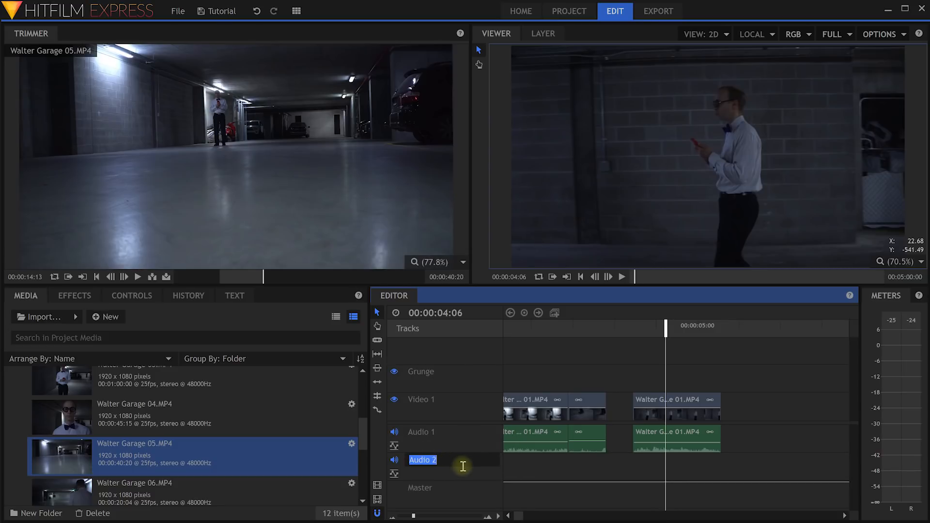
pyautogui.write('Music')
pyautogui.press('Return')
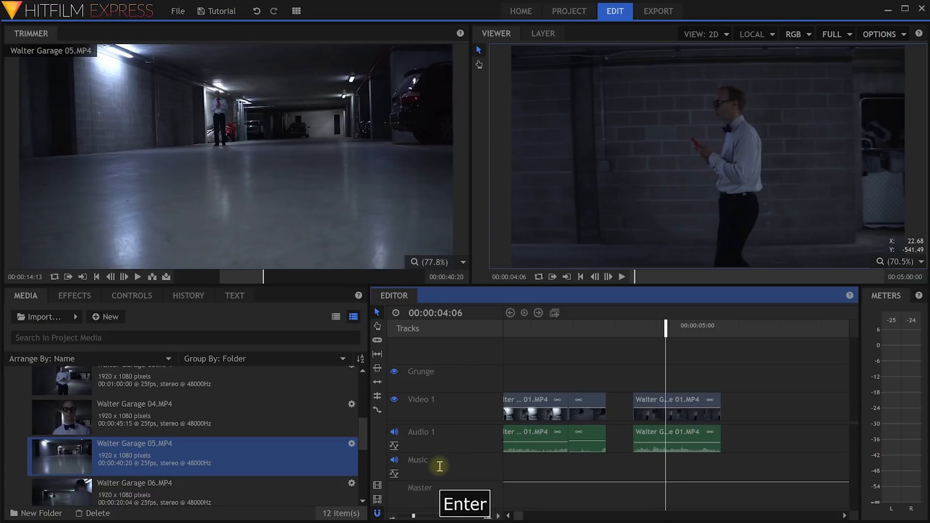
pyautogui.rightClick(430, 432)
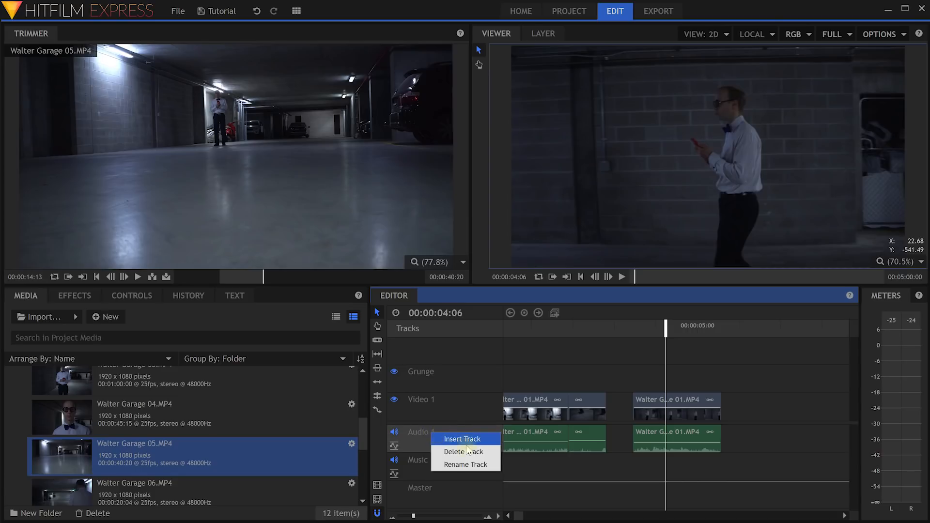
pyautogui.click(458, 463)
pyautogui.write('SFX')
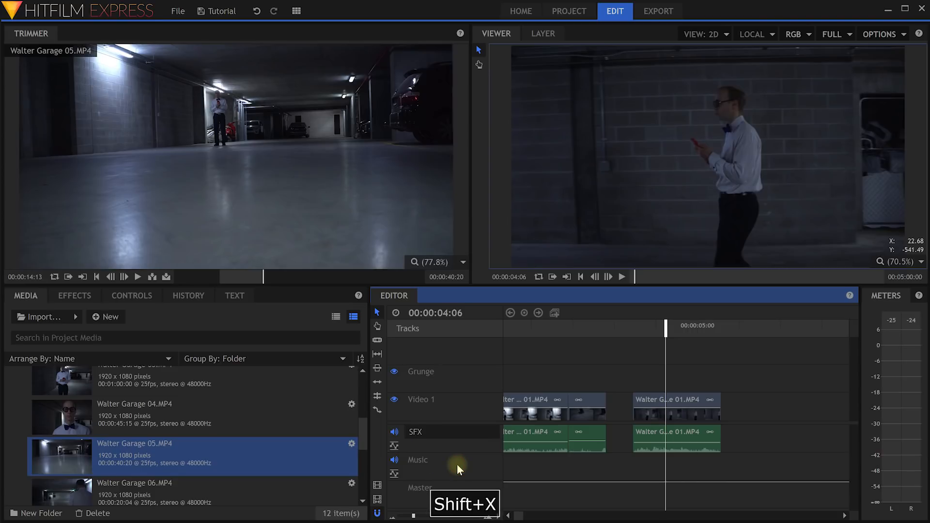
pyautogui.press('Return')
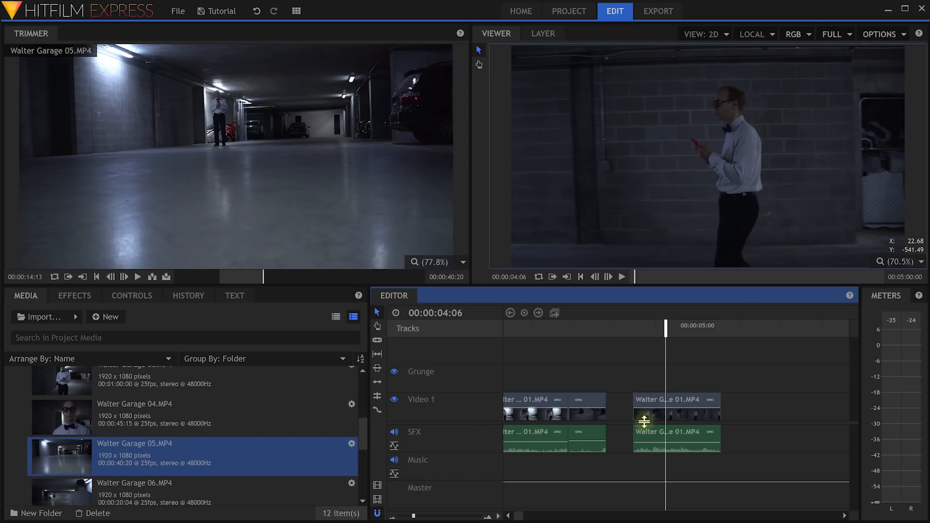
# Zoom the timeline out and ripple-delete both gaps between the garage clips on Video 1.
pyautogui.moveTo(413, 516); pyautogui.dragTo(411, 517)
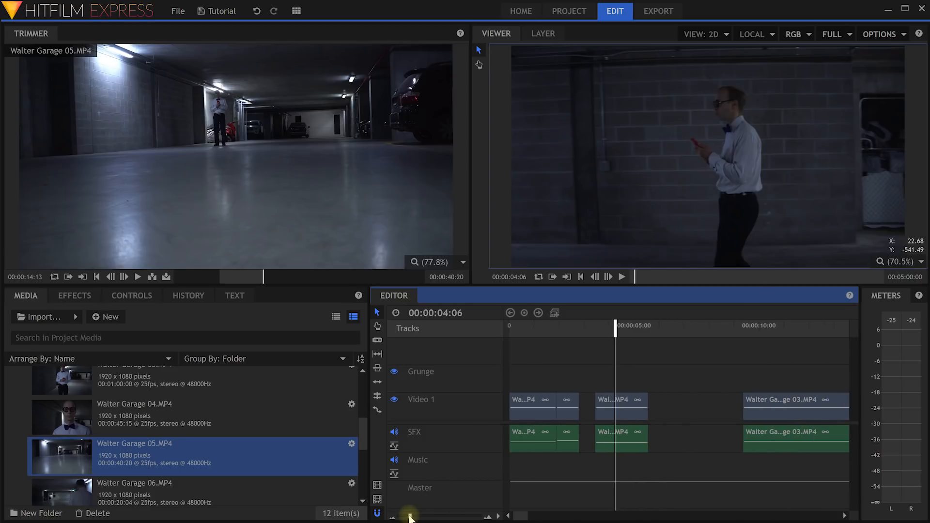
pyautogui.rightClick(588, 407)
pyautogui.click(609, 436)
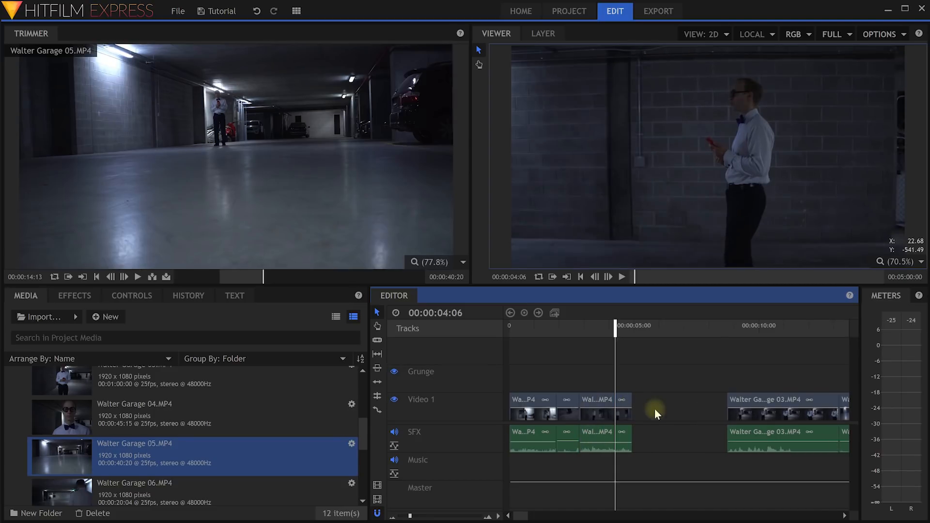
pyautogui.rightClick(655, 409)
pyautogui.click(678, 437)
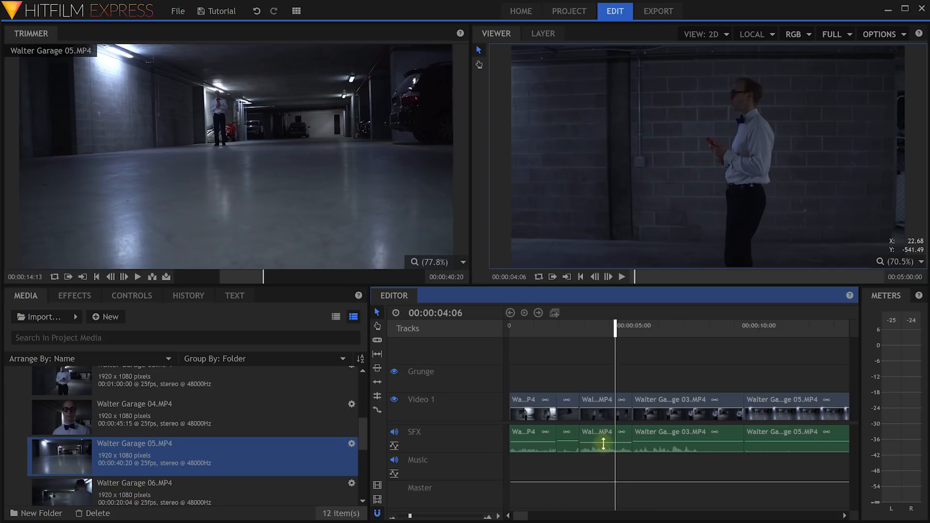
# Place Grunge.jpg from the Media panel onto the Grunge track and extend it to 9:10.
pyautogui.moveTo(360, 440); pyautogui.dragTo(360, 465)
pyautogui.click(63, 426)
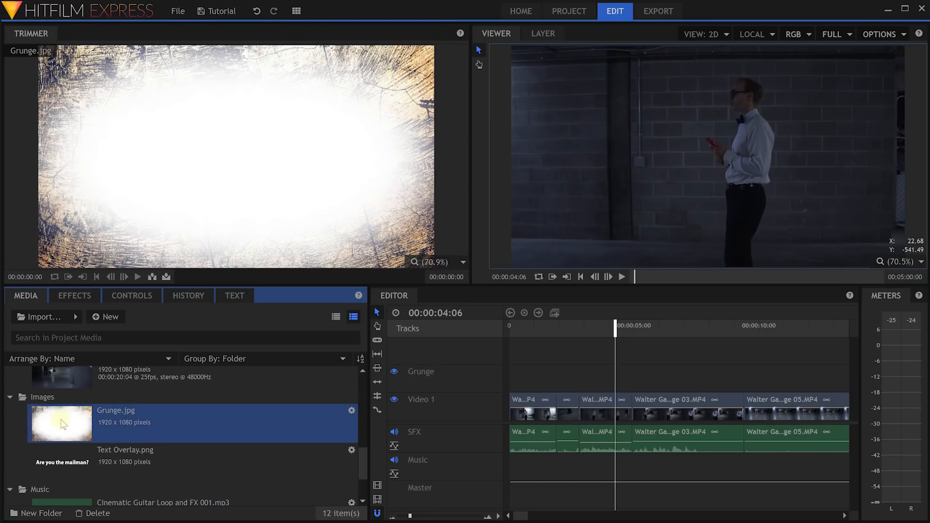
pyautogui.moveTo(50, 425); pyautogui.dragTo(516, 378)
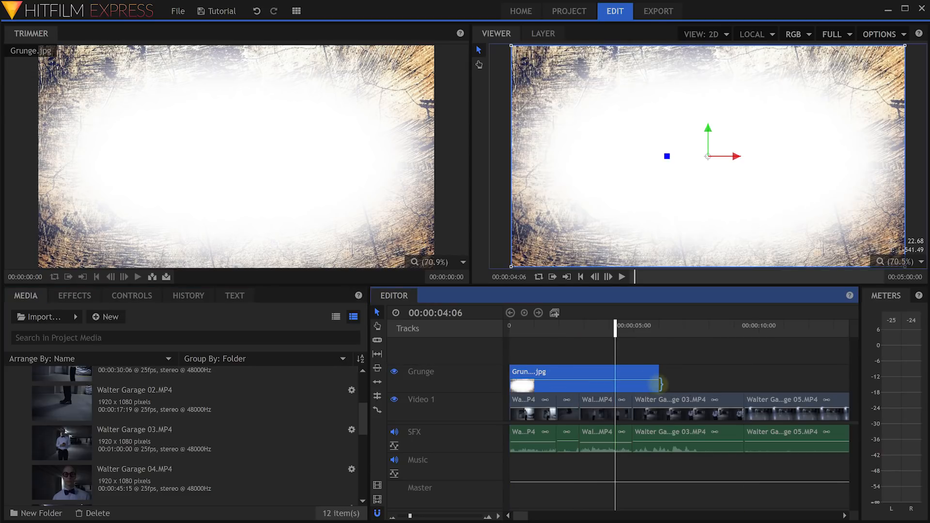
pyautogui.moveTo(659, 386); pyautogui.dragTo(757, 381)
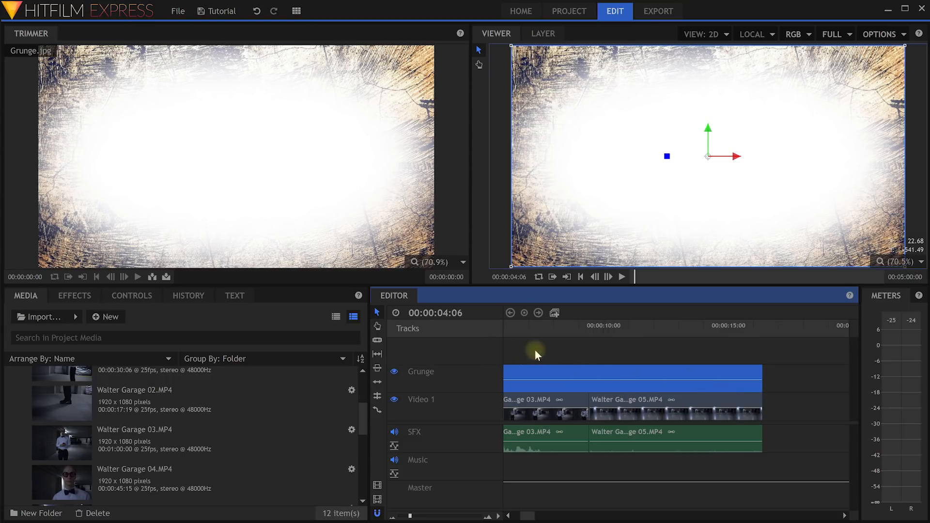
# Move the playhead to 00:00:06:03 and test the grunge clip's opacity line down and up.
pyautogui.press('h')
pyautogui.moveTo(565, 357); pyautogui.dragTo(592, 360)
pyautogui.moveTo(526, 515); pyautogui.dragTo(515, 520)
pyautogui.moveTo(611, 331); pyautogui.dragTo(657, 337)
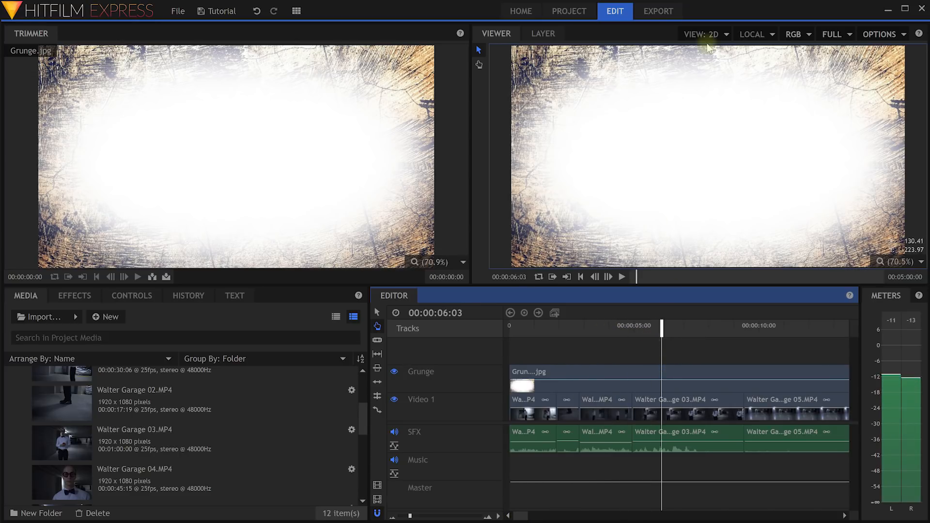
pyautogui.click(636, 374)
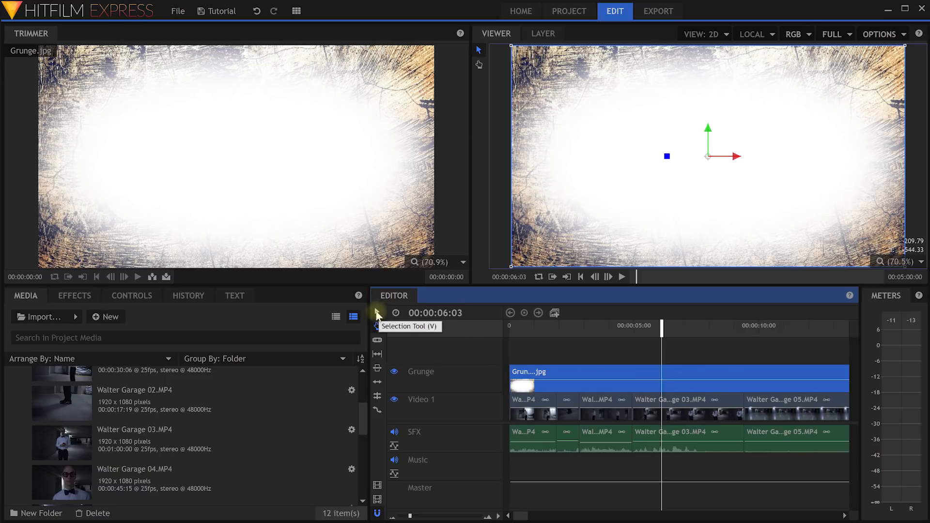
pyautogui.click(671, 381)
pyautogui.moveTo(671, 381); pyautogui.dragTo(672, 390)
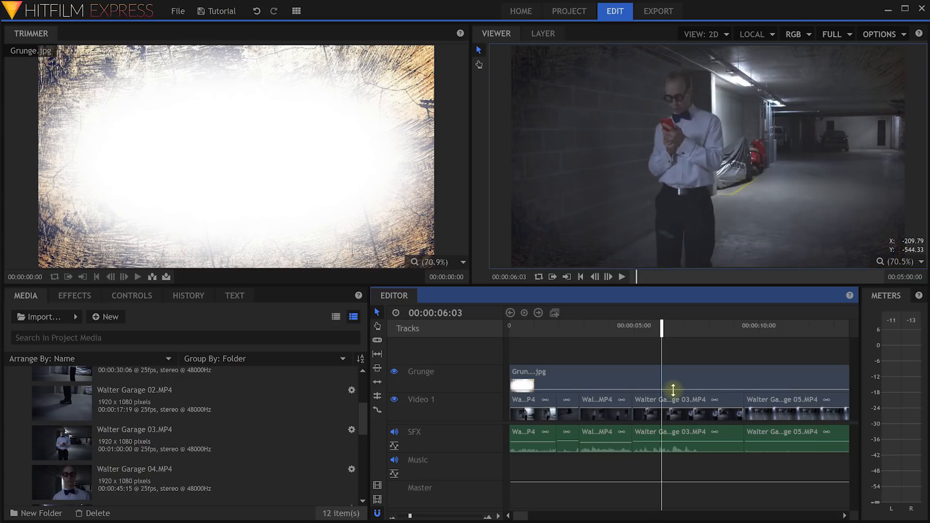
pyautogui.moveTo(666, 390); pyautogui.dragTo(666, 380)
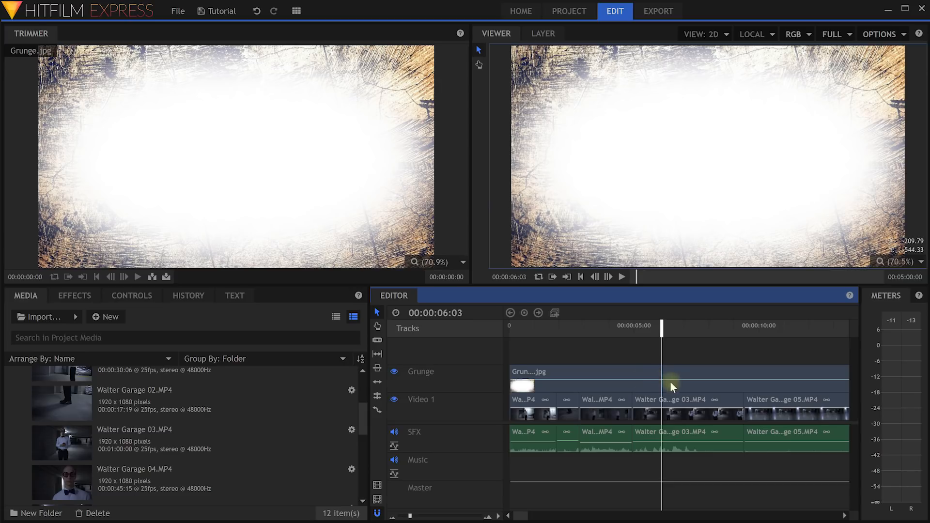
pyautogui.moveTo(669, 380)
pyautogui.mouseDown()
pyautogui.moveTo(673, 389)
pyautogui.moveTo(681, 378)
pyautogui.mouseUp()
# Set the grunge clip's blend mode to Add, then change it to Color Burn.
pyautogui.click(659, 375)
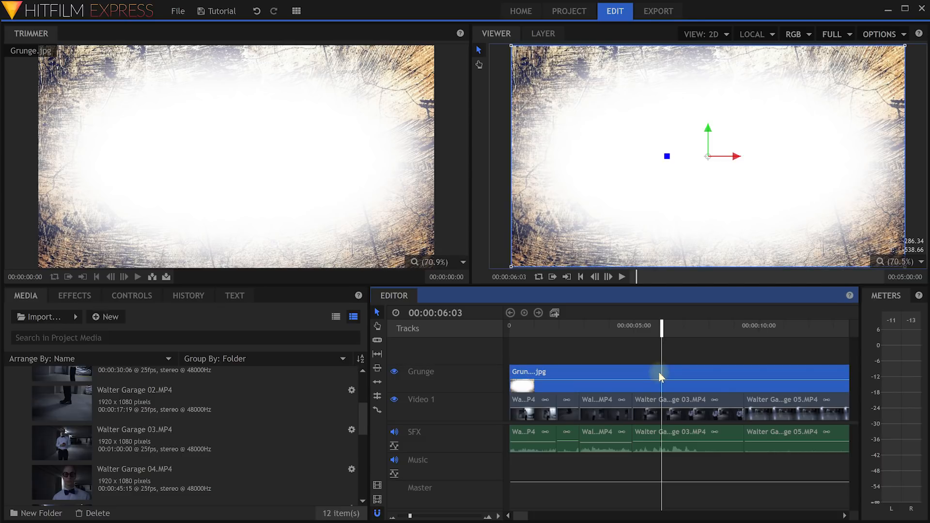
pyautogui.rightClick(661, 376)
pyautogui.moveTo(679, 380)
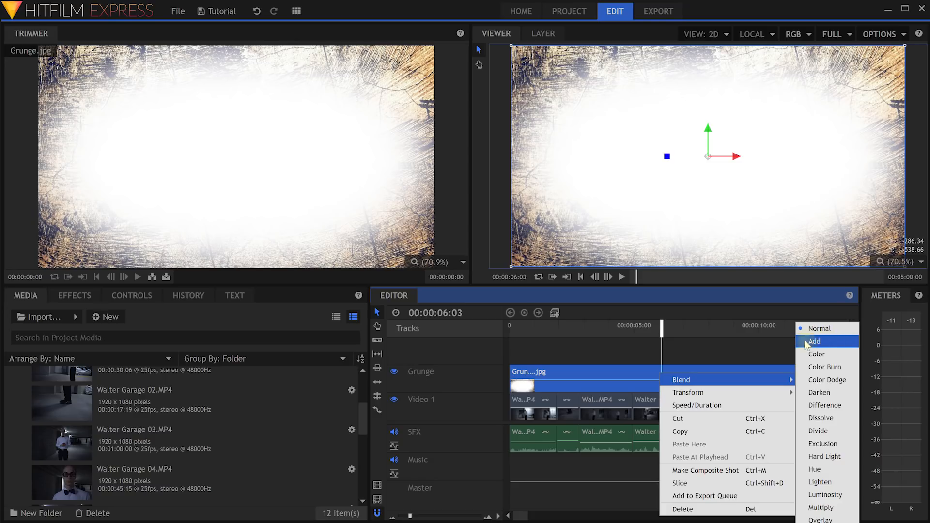
pyautogui.click(827, 343)
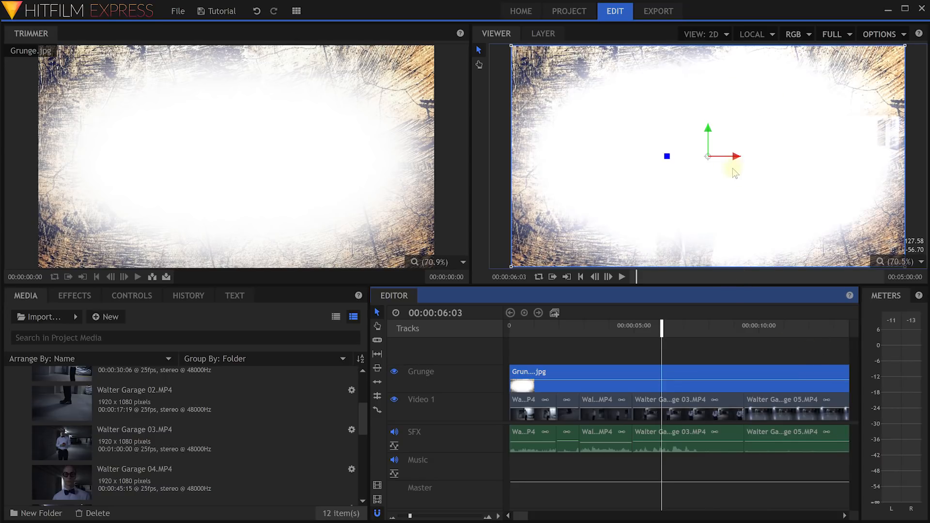
pyautogui.rightClick(658, 371)
pyautogui.moveTo(680, 378)
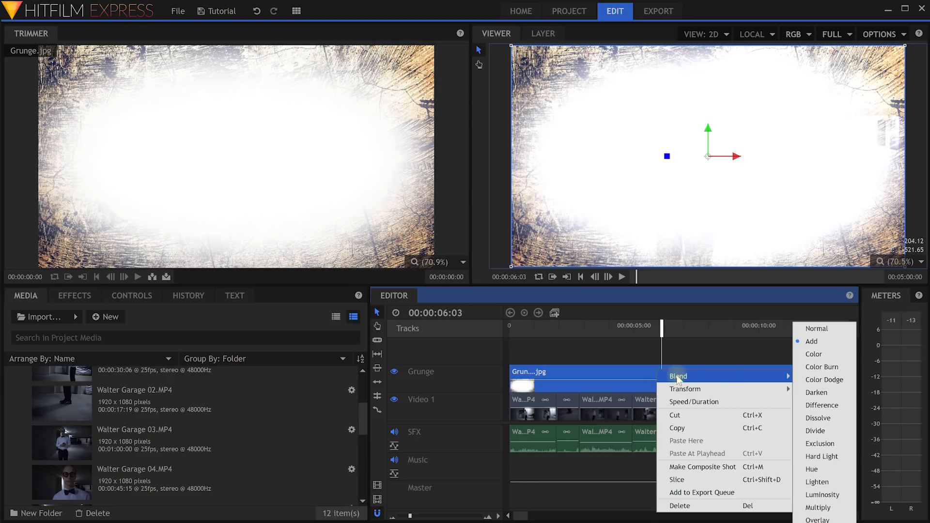
pyautogui.click(822, 367)
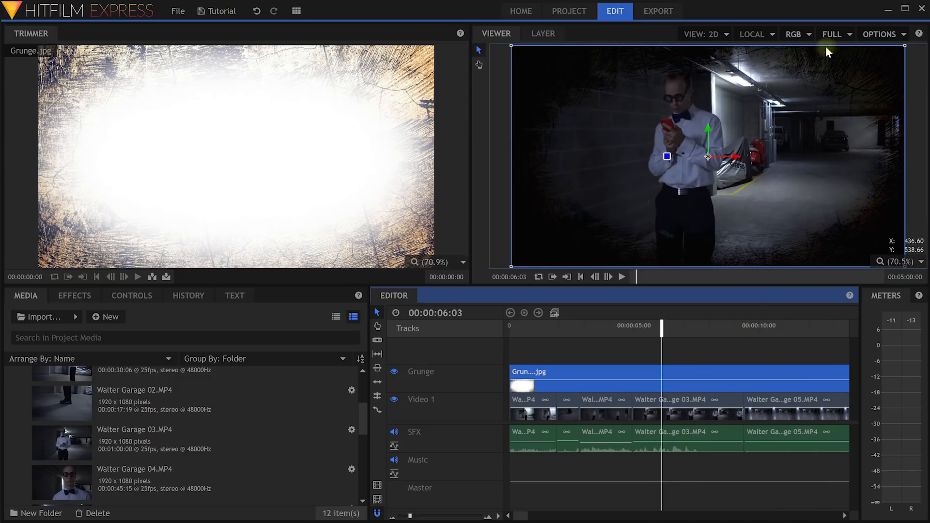
# At 00:00:03:24, lower the grunge overlay's opacity slightly and preview a later frame.
pyautogui.moveTo(662, 324); pyautogui.dragTo(614, 333)
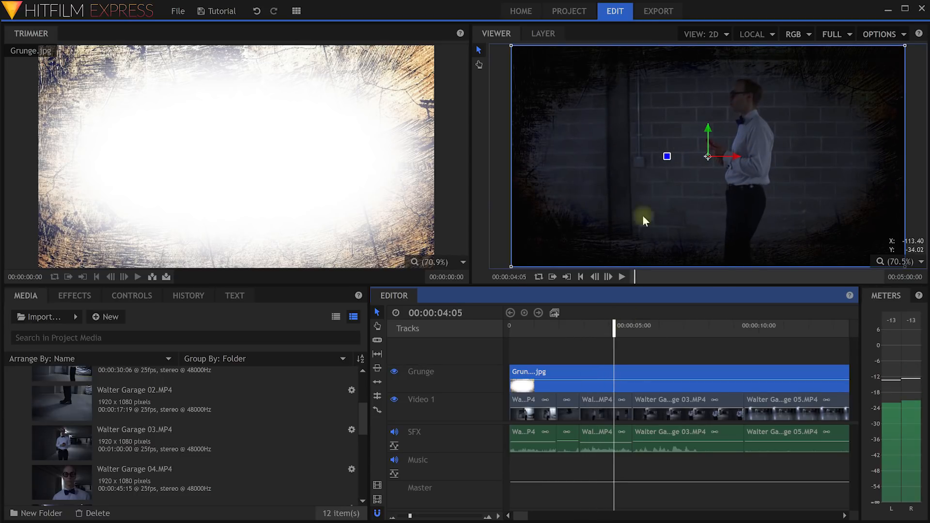
pyautogui.moveTo(602, 383); pyautogui.dragTo(596, 381)
pyautogui.moveTo(614, 326); pyautogui.dragTo(704, 327)
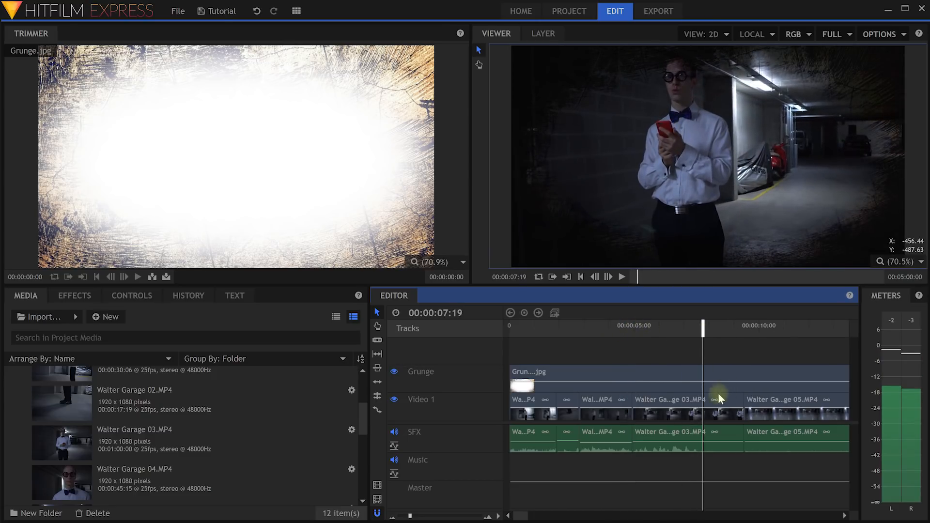
pyautogui.rightClick(657, 374)
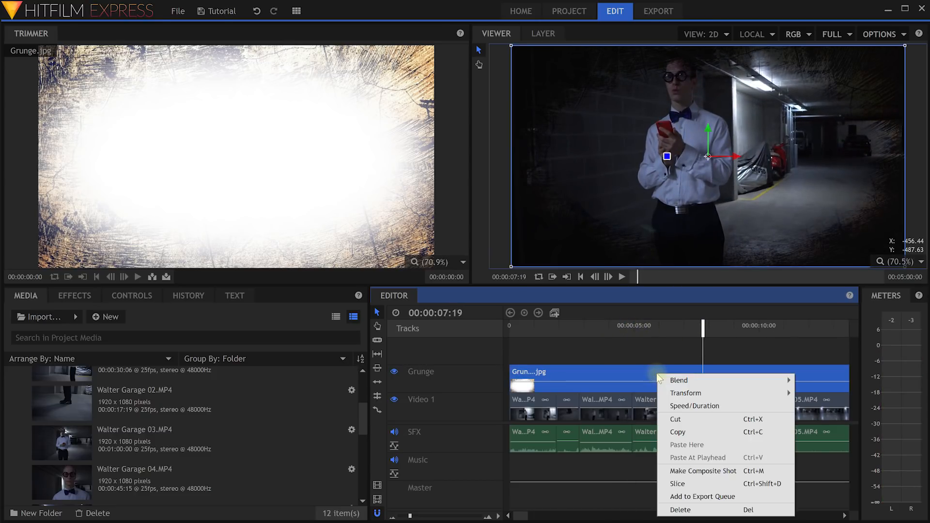
pyautogui.click(678, 361)
pyautogui.click(694, 374)
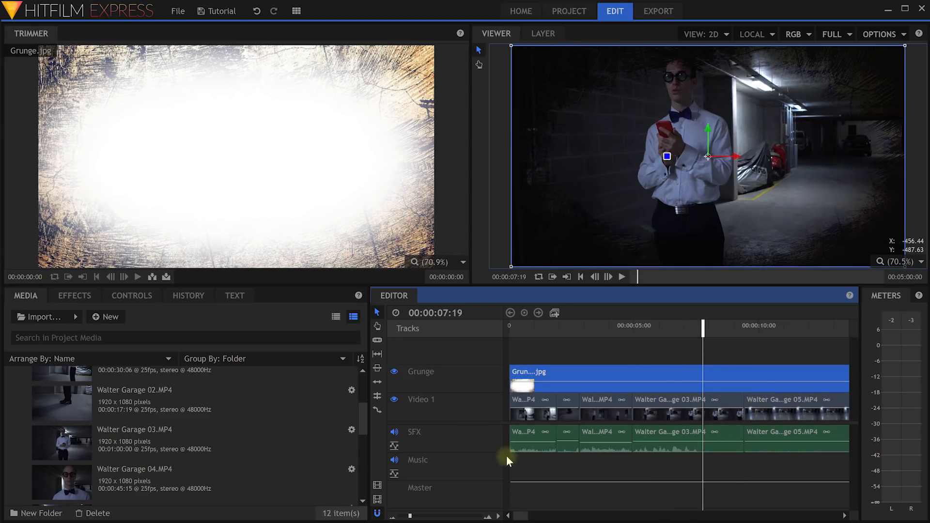
# In the grunge clip's Controls, try Hue, Divide and Darken blends, settling on Color Burn.
pyautogui.click(22, 297)
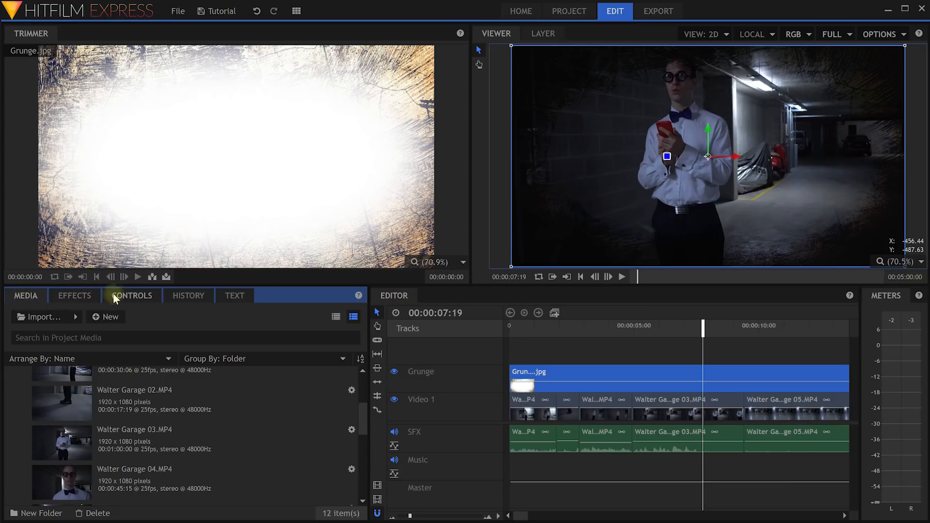
pyautogui.click(142, 300)
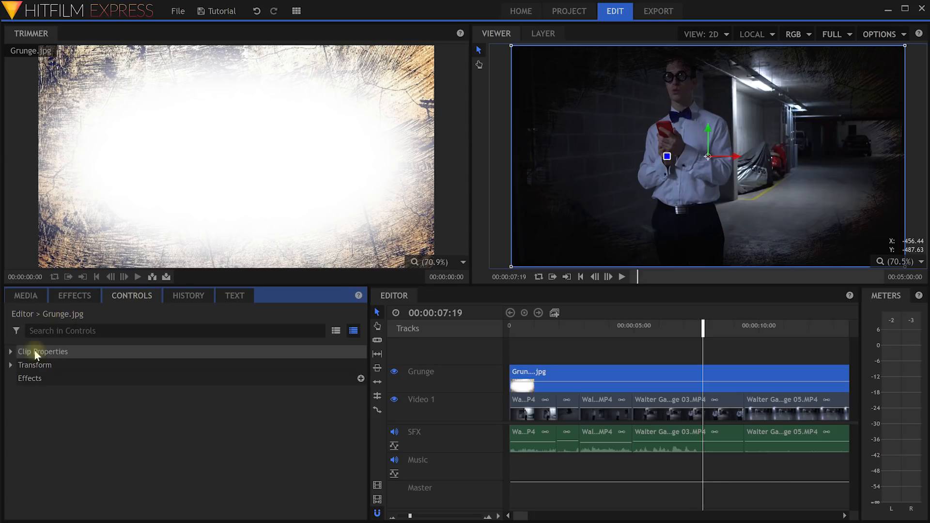
pyautogui.click(11, 351)
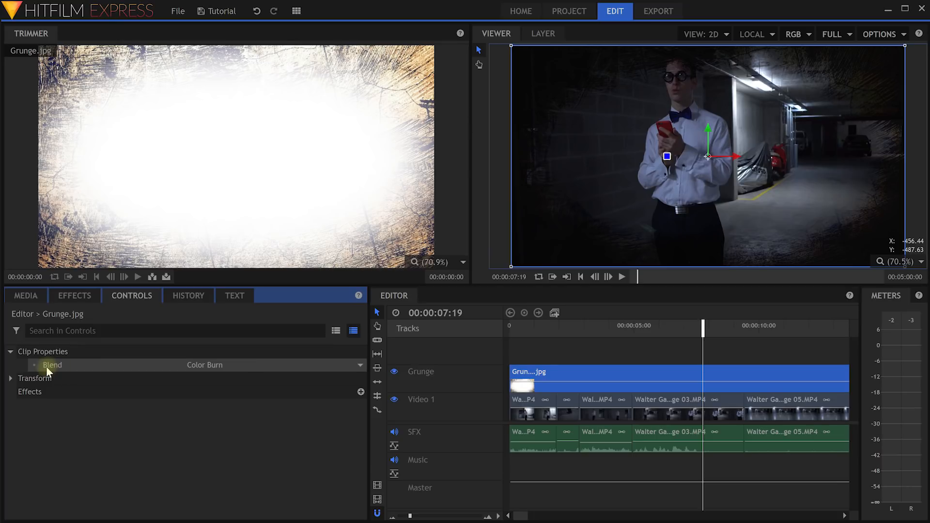
pyautogui.click(339, 365)
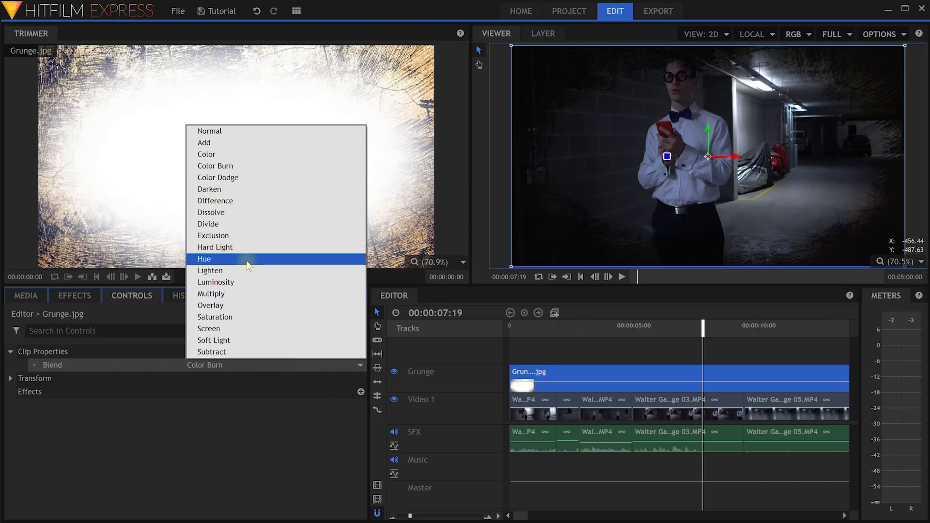
pyautogui.click(246, 254)
pyautogui.click(293, 368)
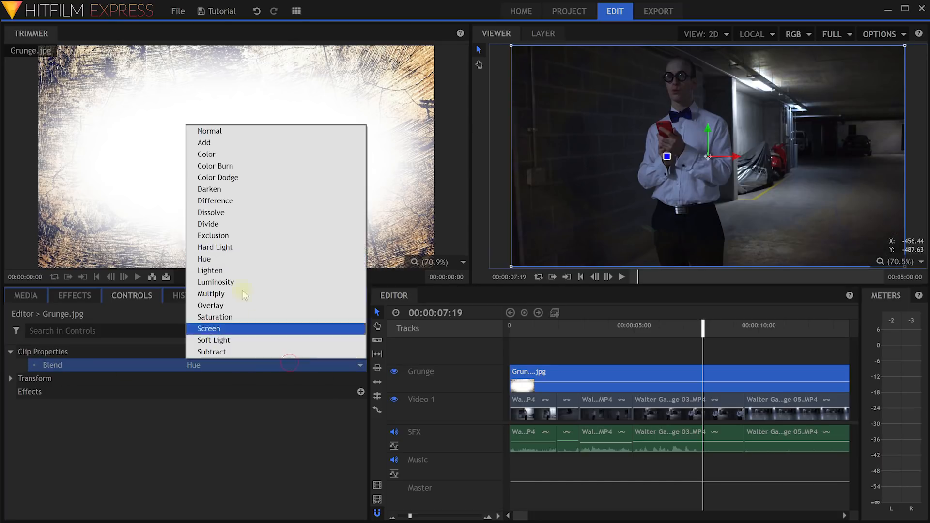
pyautogui.click(233, 222)
pyautogui.click(295, 365)
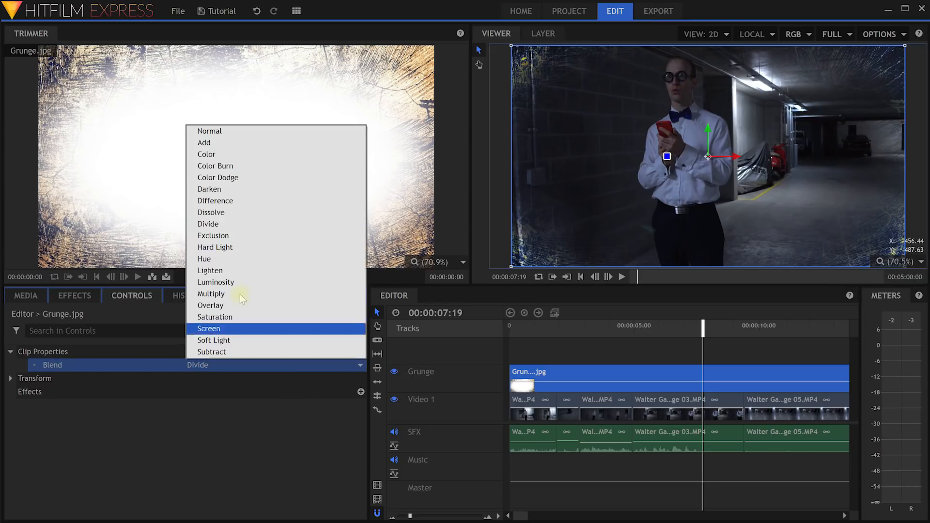
pyautogui.click(236, 193)
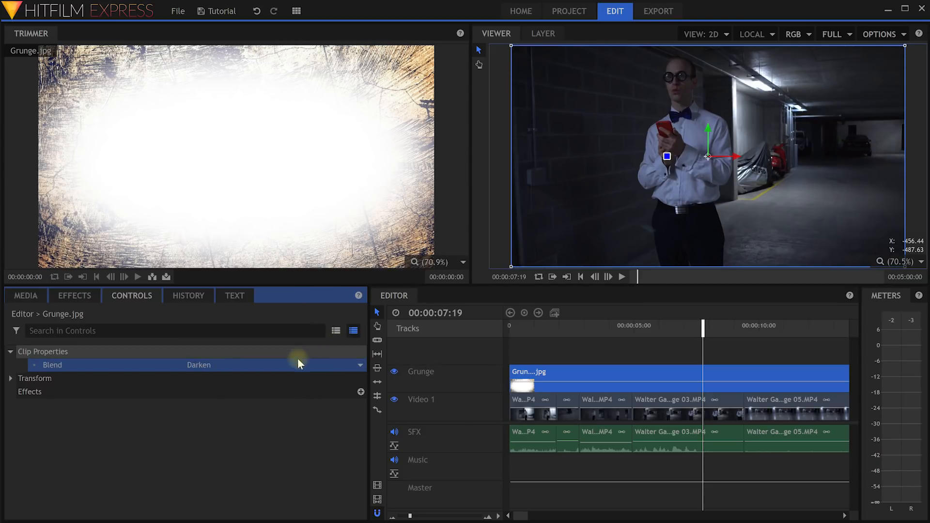
pyautogui.click(295, 364)
pyautogui.click(237, 169)
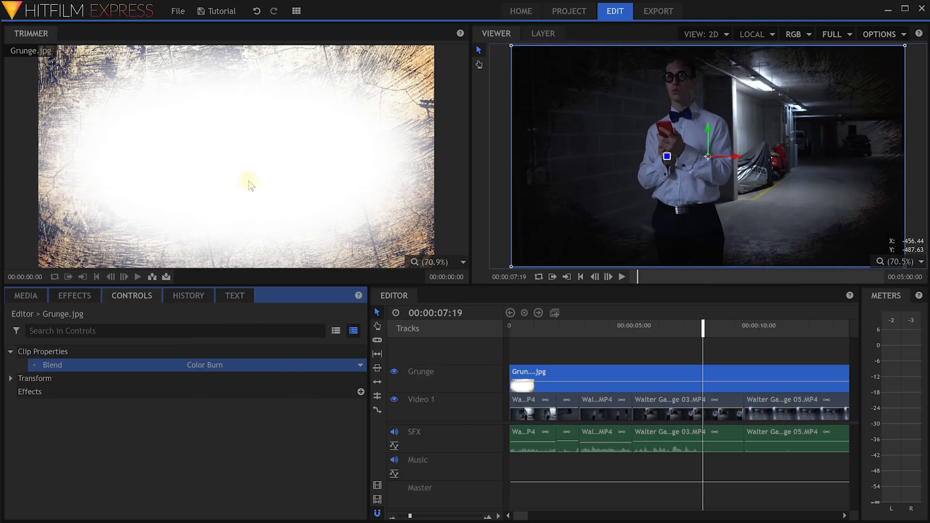
# Try shifting and enlarging the overlay, then reset Scale to 100% and Position to 0, 0.
pyautogui.click(12, 379)
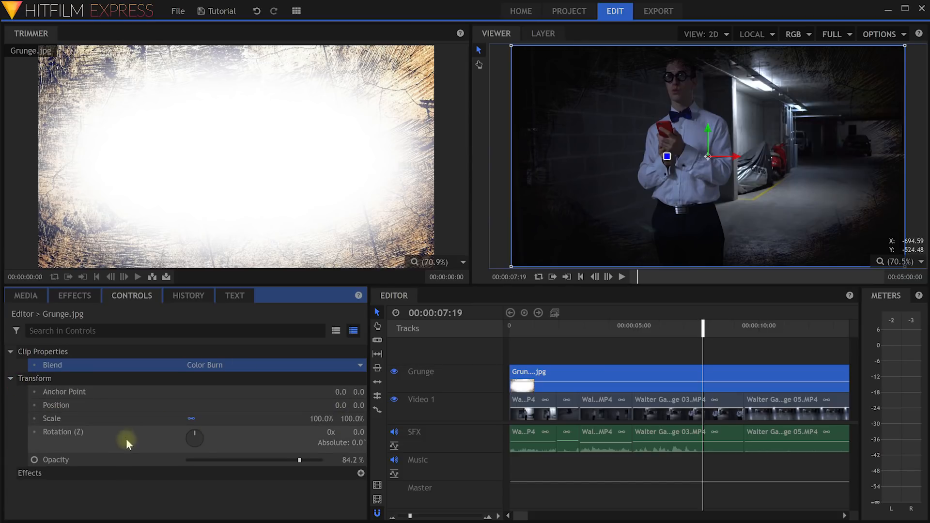
pyautogui.moveTo(340, 405); pyautogui.dragTo(448, 406)
pyautogui.moveTo(359, 406); pyautogui.dragTo(328, 408)
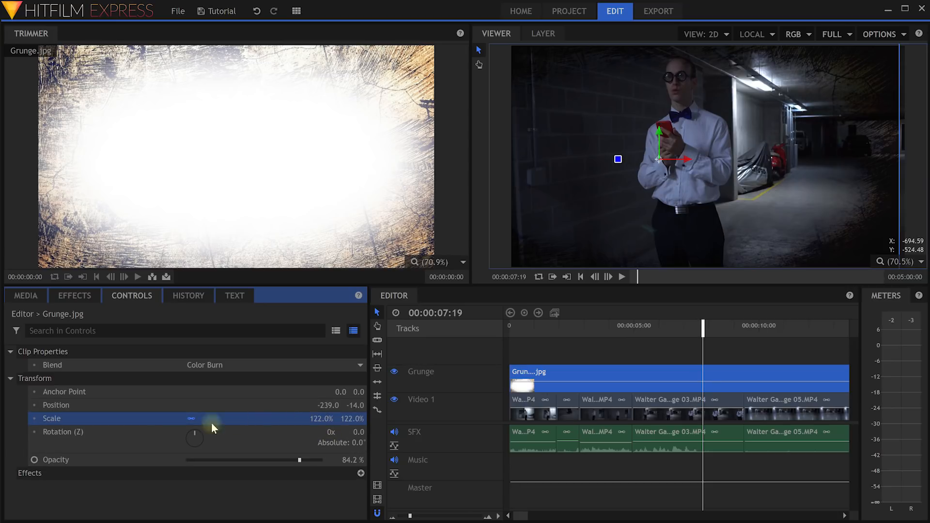
pyautogui.rightClick(319, 420)
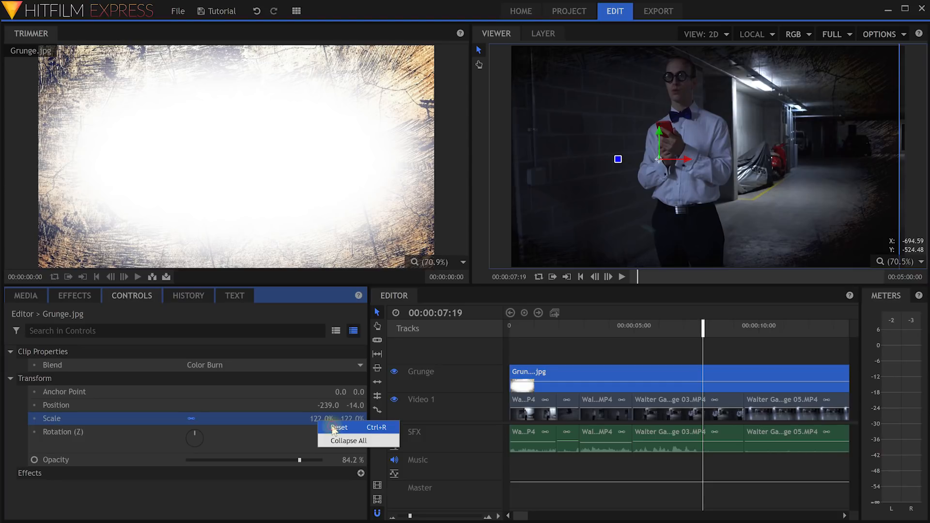
pyautogui.click(339, 428)
pyautogui.rightClick(322, 406)
pyautogui.click(345, 412)
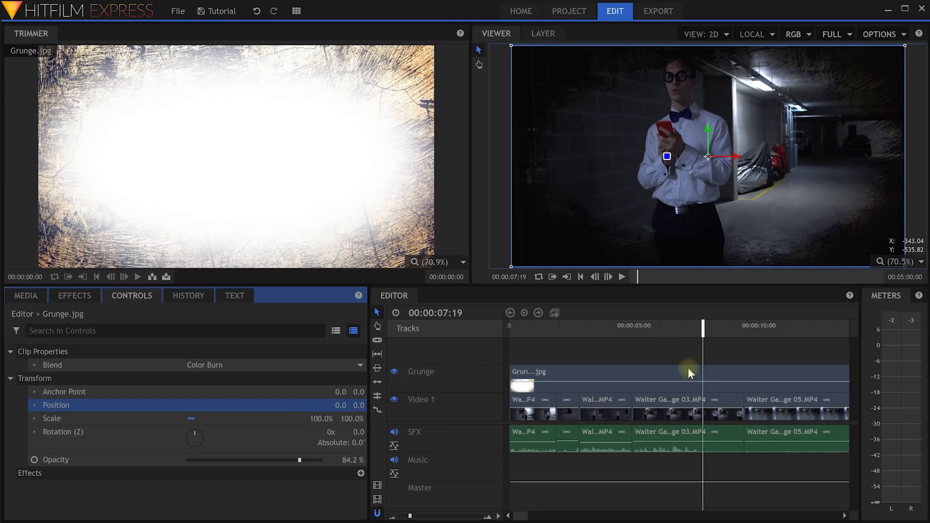
# Keyframe the Grunge overlay's opacity to rise to about 100% around 06:15.
pyautogui.moveTo(702, 324); pyautogui.dragTo(674, 326)
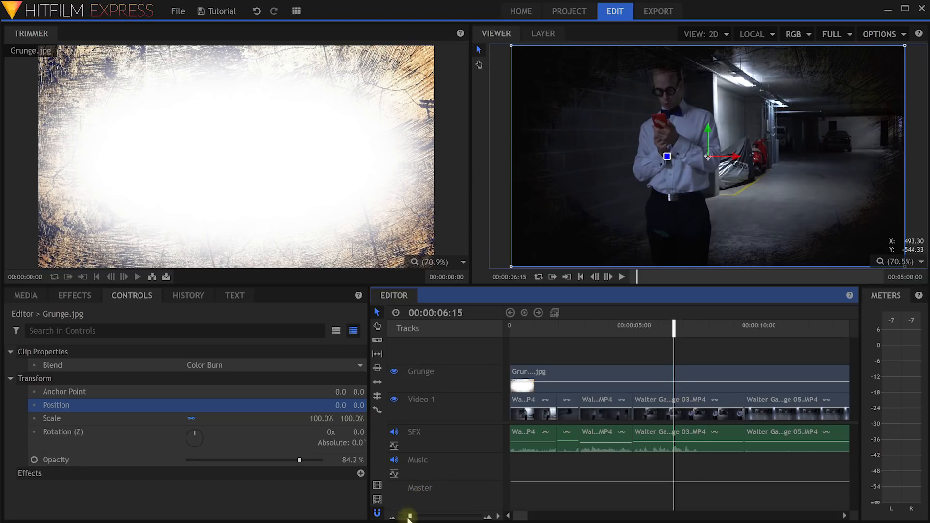
pyautogui.moveTo(409, 518); pyautogui.dragTo(410, 518)
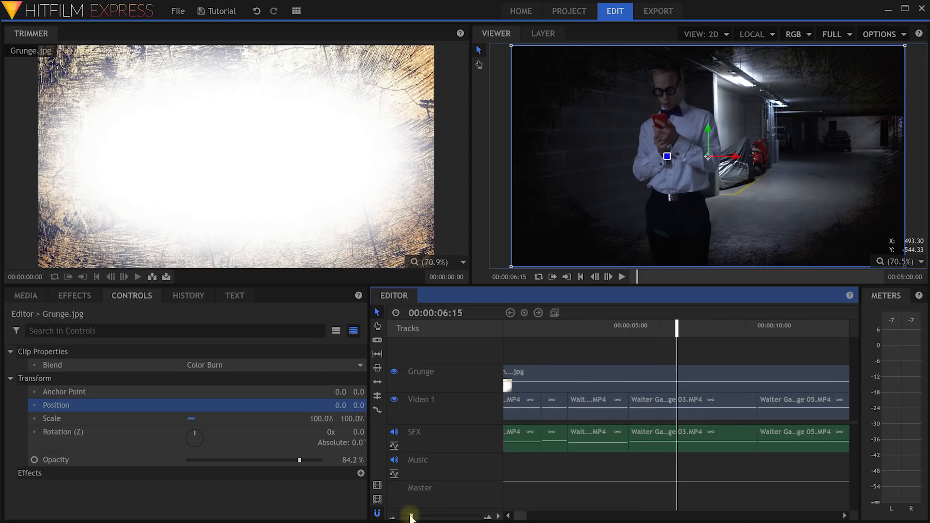
pyautogui.moveTo(652, 381); pyautogui.dragTo(654, 368)
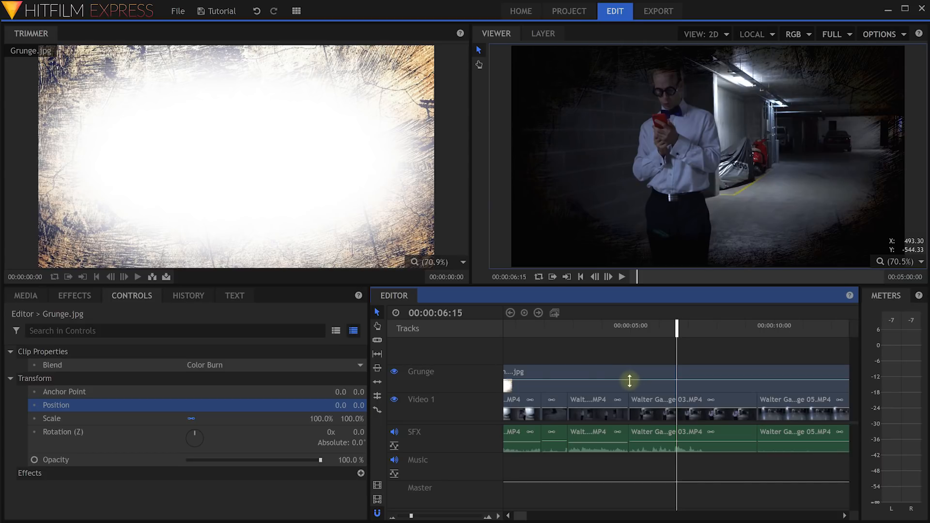
pyautogui.moveTo(629, 381); pyautogui.dragTo(627, 383)
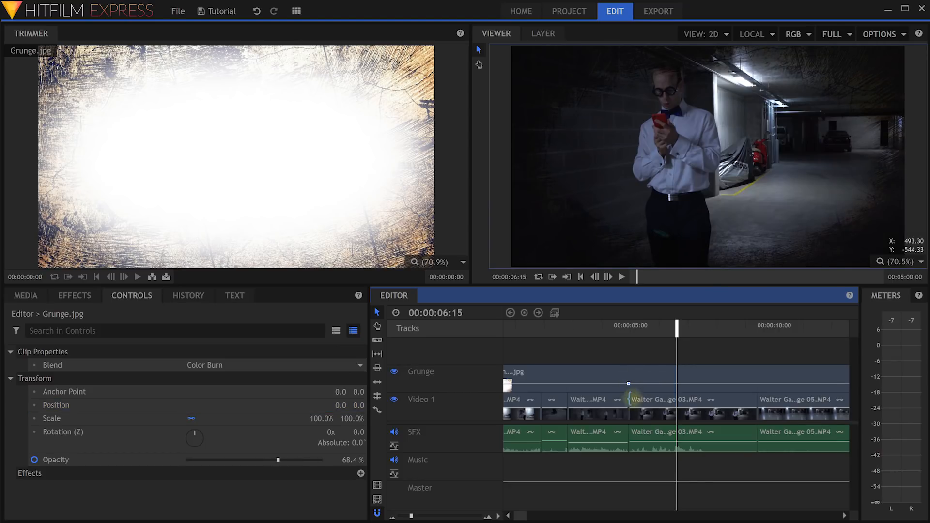
pyautogui.moveTo(644, 383); pyautogui.dragTo(628, 393)
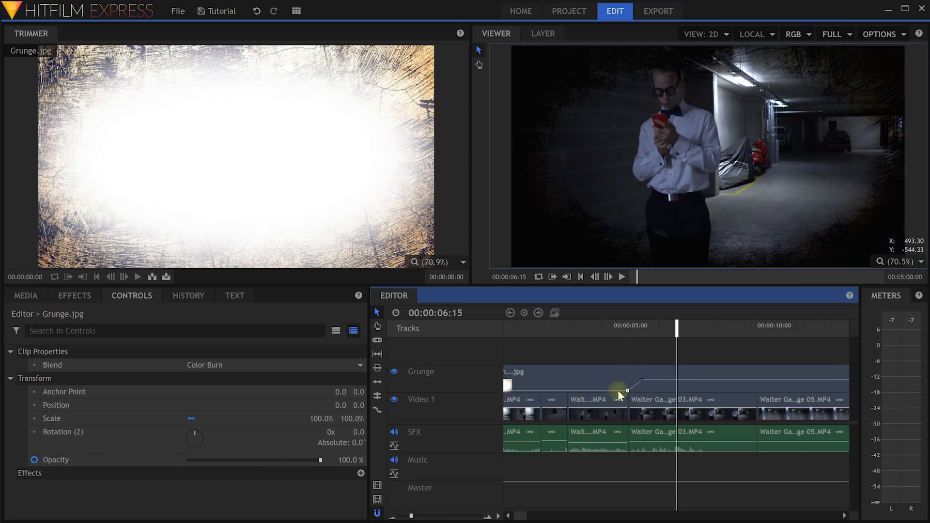
pyautogui.moveTo(621, 335); pyautogui.dragTo(704, 338)
# Add a Grunge opacity keyframe after 07:14 and pull it down to fade the overlay out.
pyautogui.keyDown('ctrl'); pyautogui.click(726, 380); pyautogui.keyUp('ctrl')
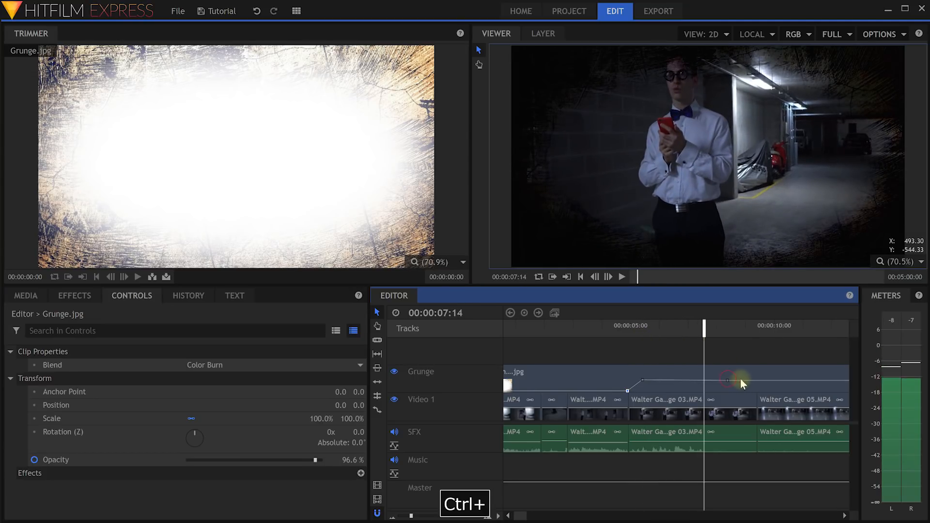
pyautogui.keyDown('ctrl'); pyautogui.click(747, 382); pyautogui.keyUp('ctrl')
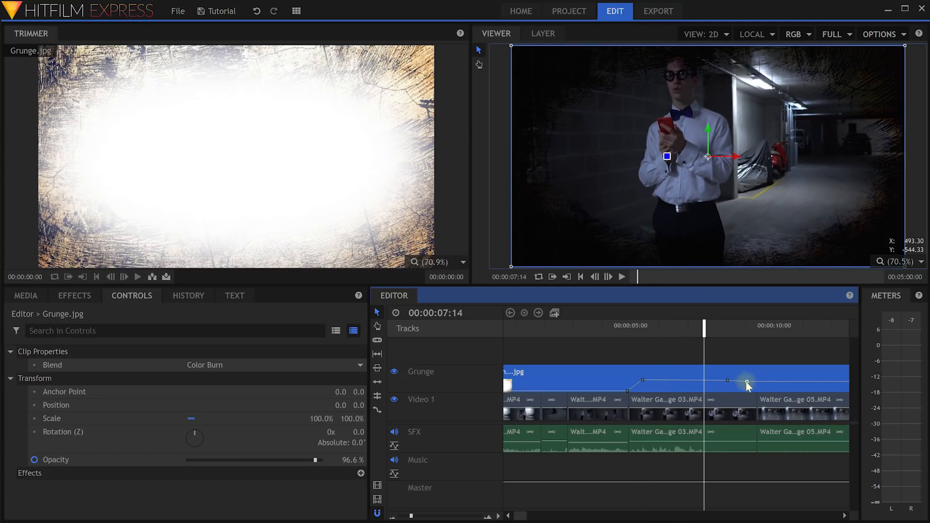
pyautogui.moveTo(747, 381); pyautogui.dragTo(752, 390)
pyautogui.moveTo(715, 343); pyautogui.dragTo(650, 357)
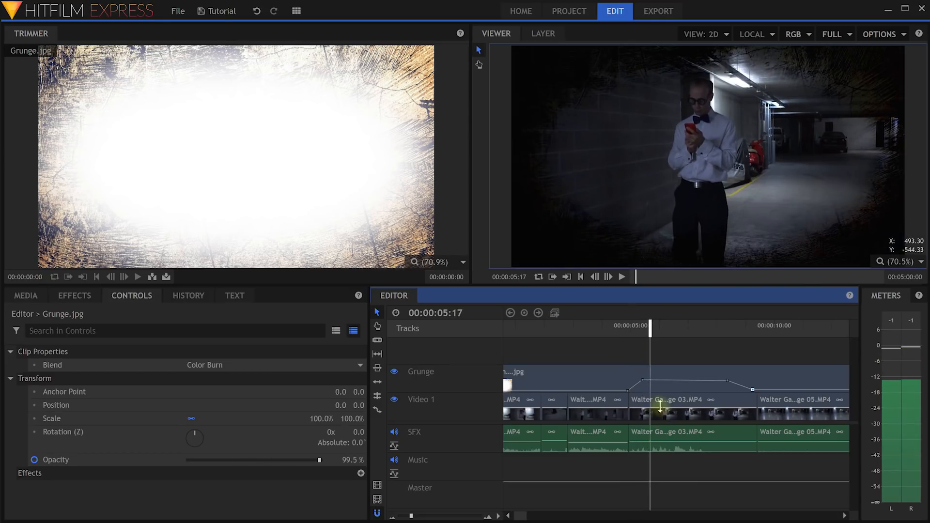
# Add SFX volume keyframes, dropping the first to silence so the clip fades in.
pyautogui.keyDown('ctrl'); pyautogui.click(650, 442); pyautogui.keyUp('ctrl')
pyautogui.keyDown('ctrl'); pyautogui.click(638, 443); pyautogui.keyUp('ctrl')
pyautogui.moveTo(636, 443); pyautogui.dragTo(632, 450)
pyautogui.moveTo(650, 332)
pyautogui.mouseDown()
pyautogui.moveTo(633, 333)
pyautogui.moveTo(647, 332)
pyautogui.mouseUp()
pyautogui.moveTo(649, 443); pyautogui.dragTo(670, 443)
# Add SFX volume keyframes near the clip's end and pull the last one down to fade out.
pyautogui.keyDown('ctrl'); pyautogui.click(697, 445); pyautogui.keyUp('ctrl')
pyautogui.keyDown('ctrl'); pyautogui.click(710, 444); pyautogui.keyUp('ctrl')
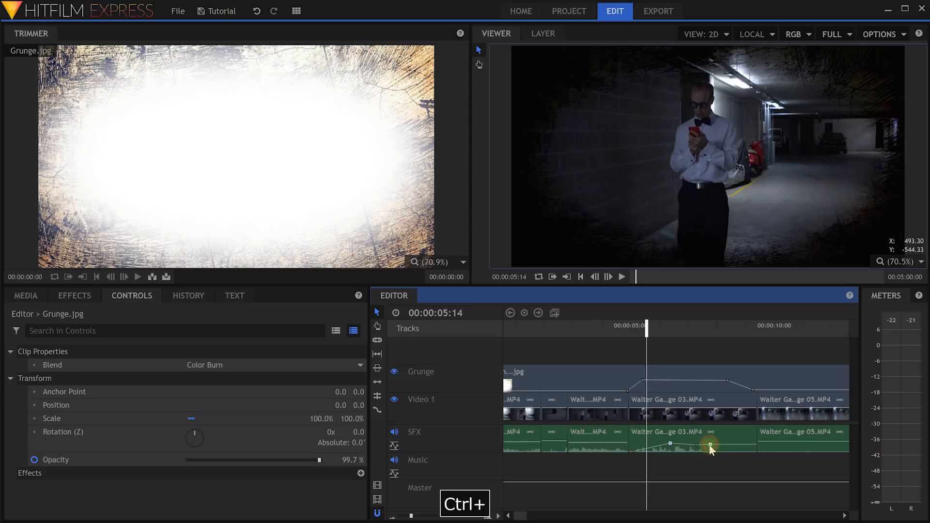
pyautogui.moveTo(711, 445); pyautogui.dragTo(733, 451)
pyautogui.moveTo(656, 344); pyautogui.dragTo(611, 345)
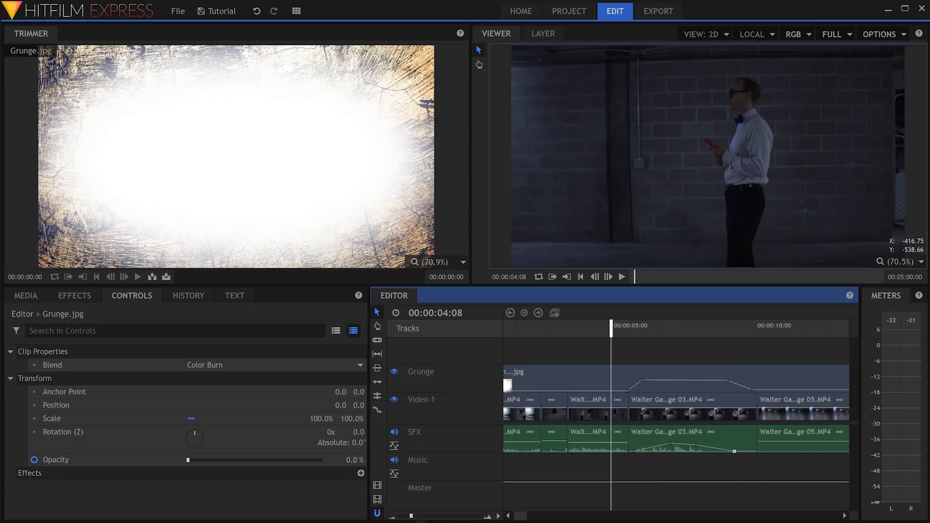
pyautogui.moveTo(410, 516); pyautogui.dragTo(408, 517)
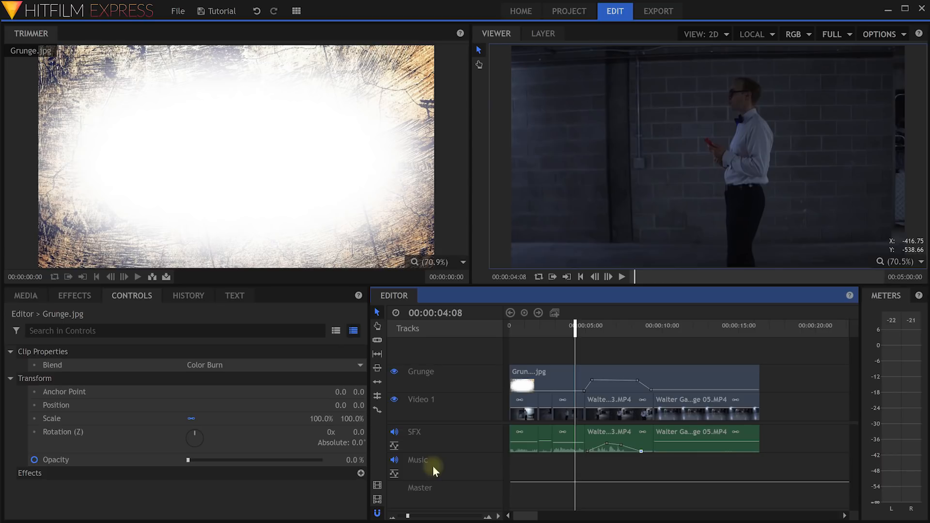
# Place Horror Loop.mp3 from the Music media folder onto the Music track.
pyautogui.click(25, 296)
pyautogui.scroll(-5, 100, 434)
pyautogui.scroll(1, 75, 427)
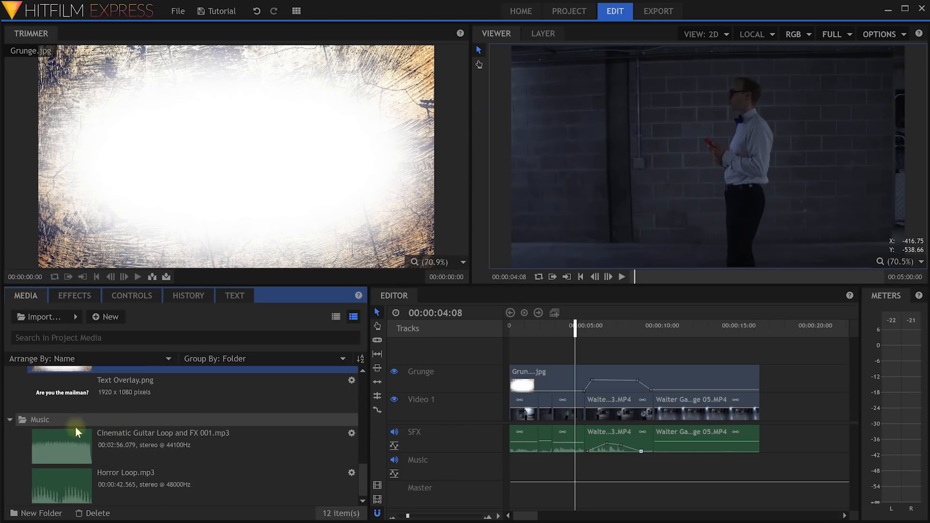
pyautogui.click(50, 420)
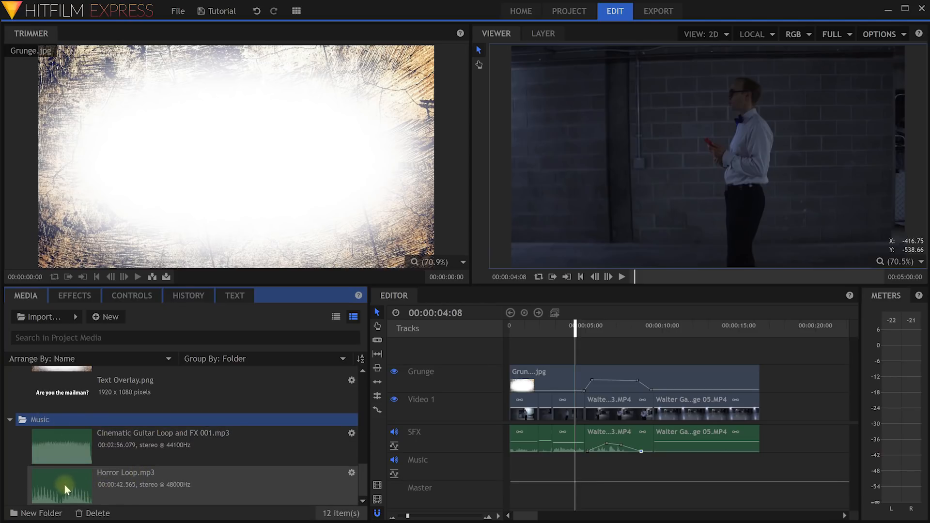
pyautogui.moveTo(59, 484); pyautogui.dragTo(514, 466)
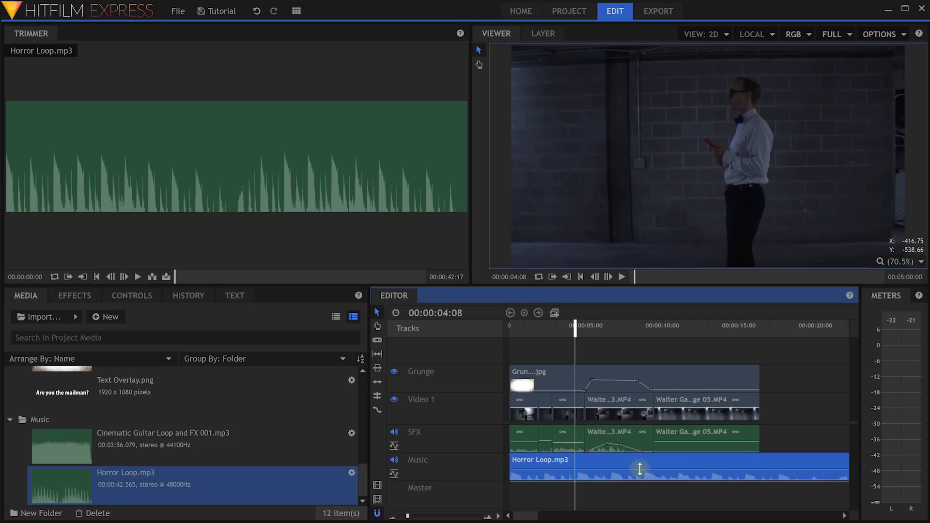
# Slice the horror loop where the video ends and delete the leftover tail.
pyautogui.click(780, 445)
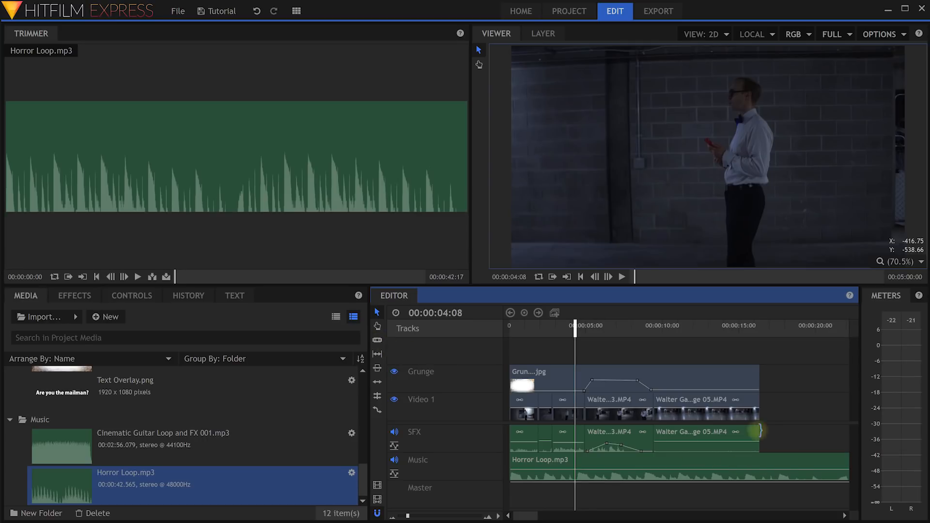
pyautogui.press('c')
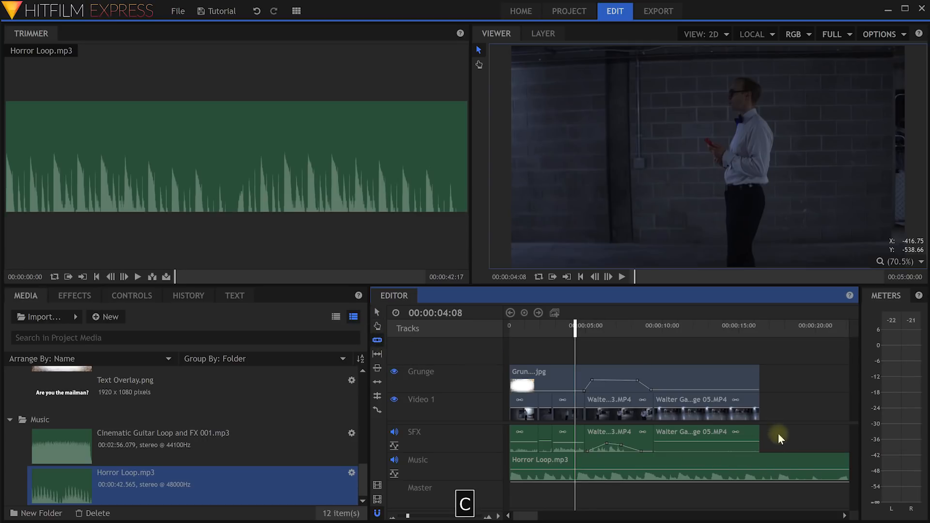
pyautogui.click(760, 464)
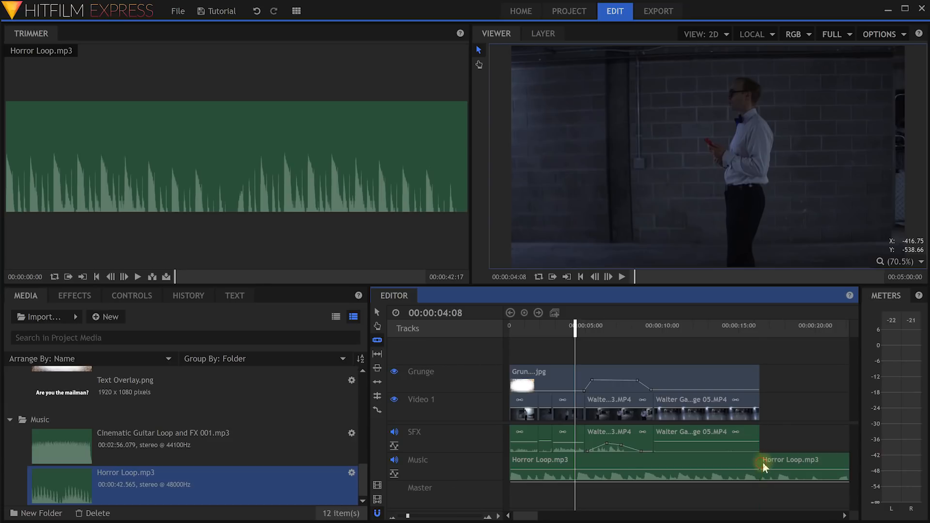
pyautogui.press('v')
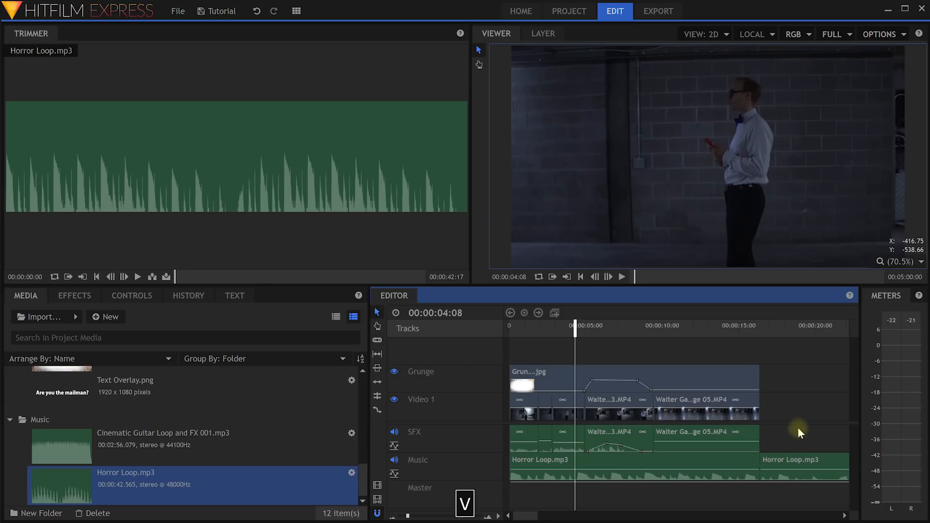
pyautogui.click(790, 463)
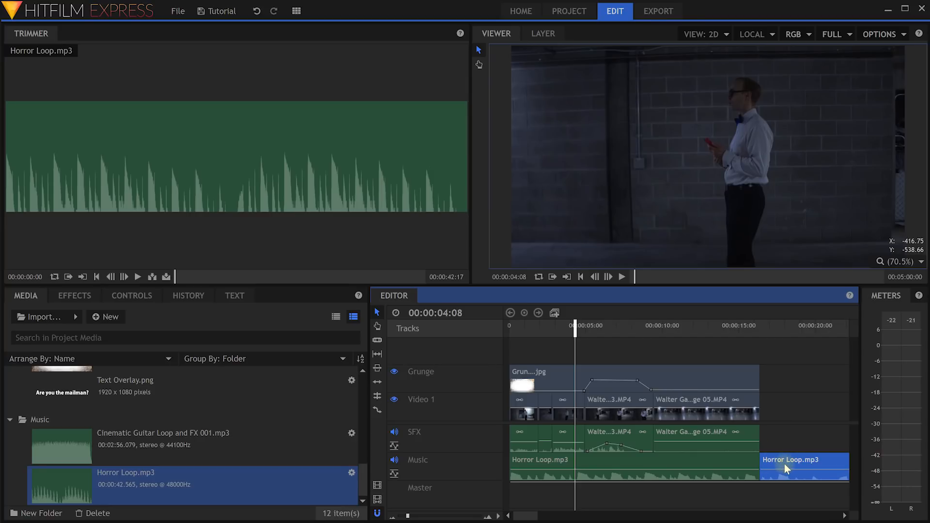
pyautogui.press('Delete')
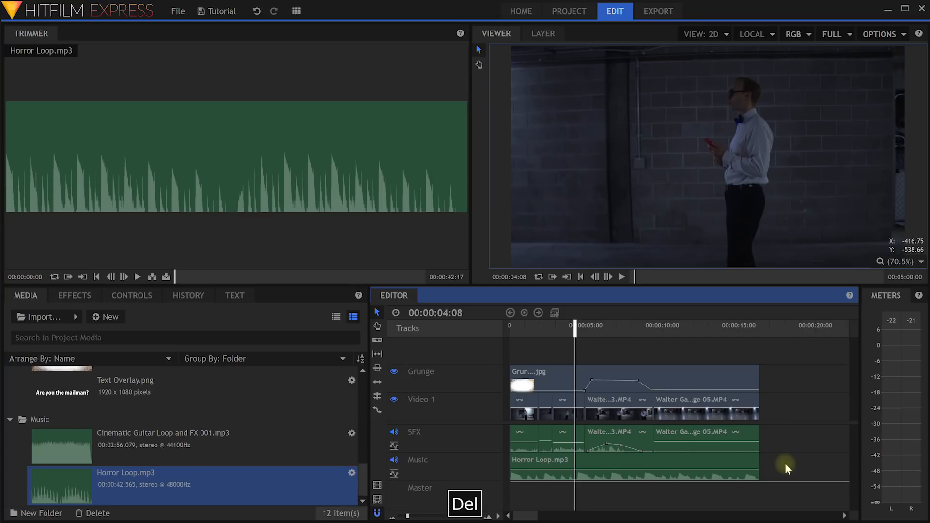
# Keyframe the music to fade out near 15:22 and lower the volume of two SFX clips.
pyautogui.click(751, 329)
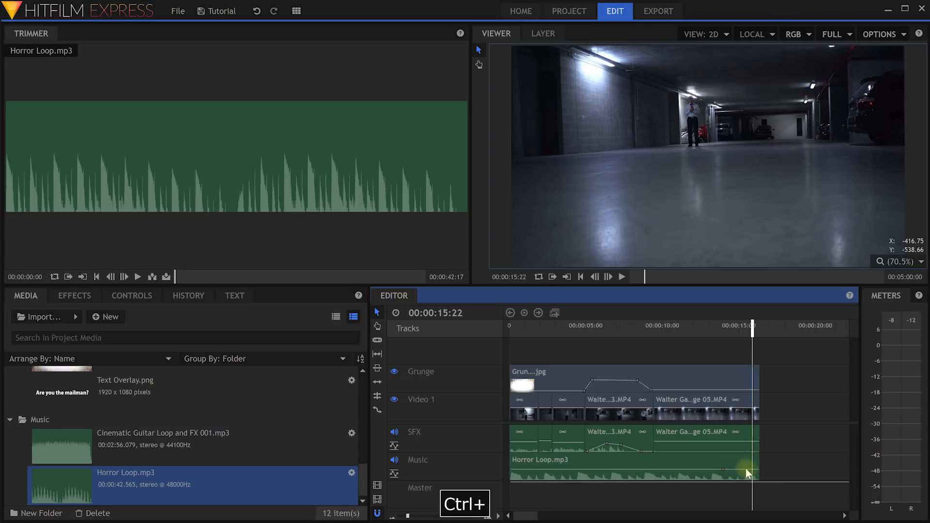
pyautogui.moveTo(746, 470); pyautogui.dragTo(708, 473)
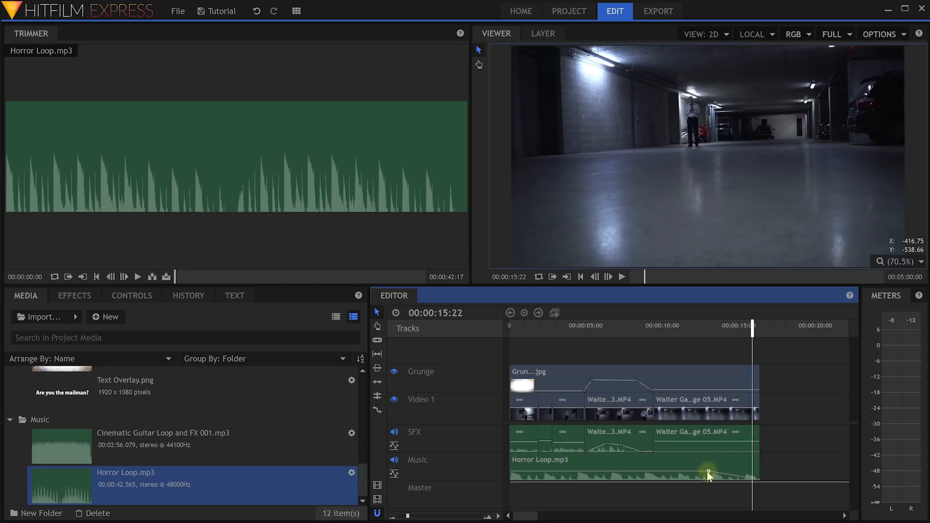
pyautogui.moveTo(690, 440); pyautogui.dragTo(693, 447)
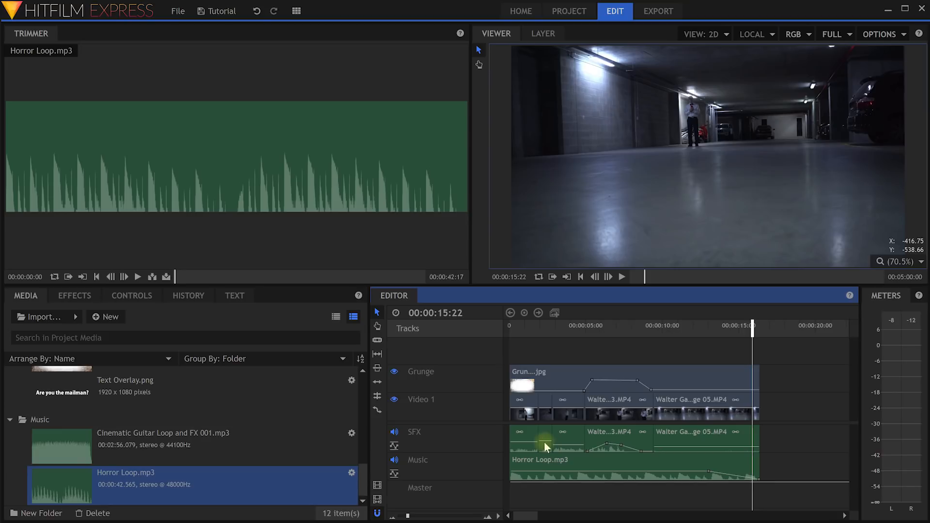
pyautogui.moveTo(529, 442); pyautogui.dragTo(528, 447)
# Play back the mix to preview, then rewind to about nine seconds.
pyautogui.moveTo(748, 327); pyautogui.dragTo(579, 349)
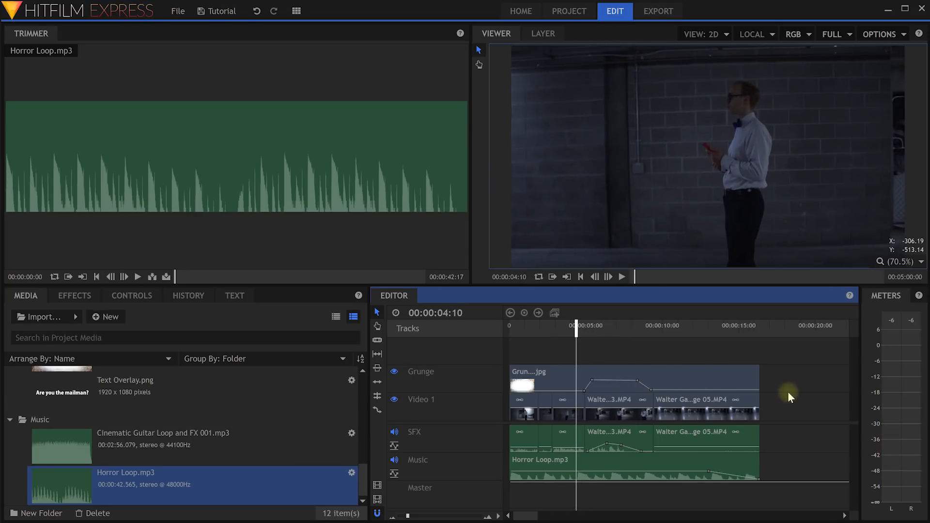
pyautogui.press('space')
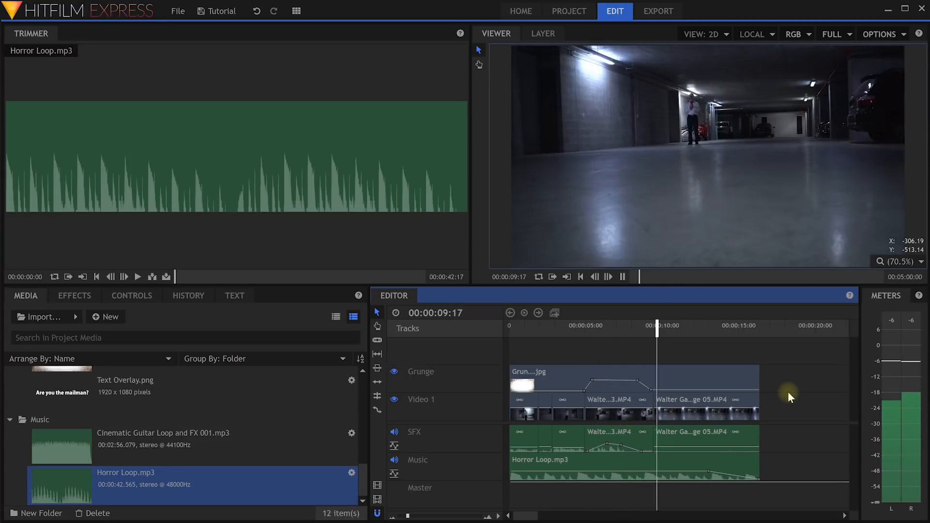
pyautogui.press('space')
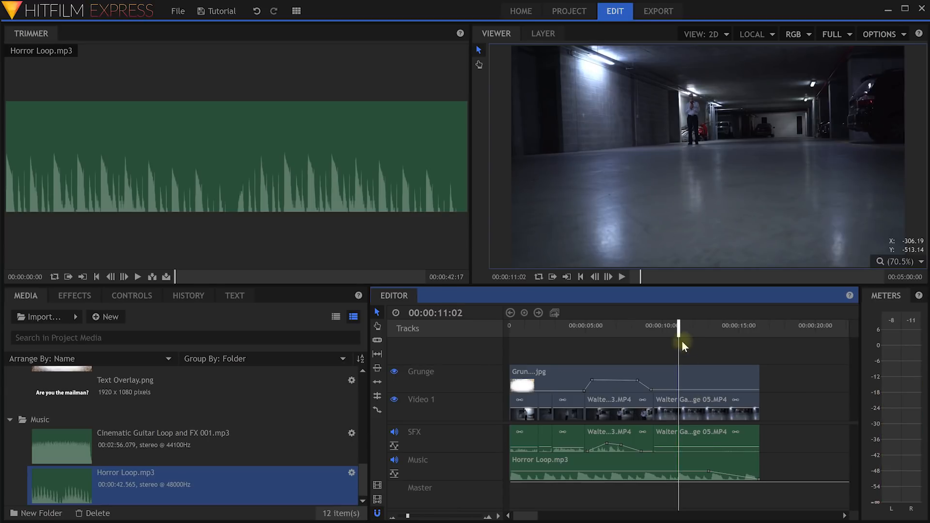
pyautogui.moveTo(675, 334)
pyautogui.mouseDown()
pyautogui.moveTo(647, 334)
pyautogui.moveTo(659, 332)
pyautogui.mouseUp()
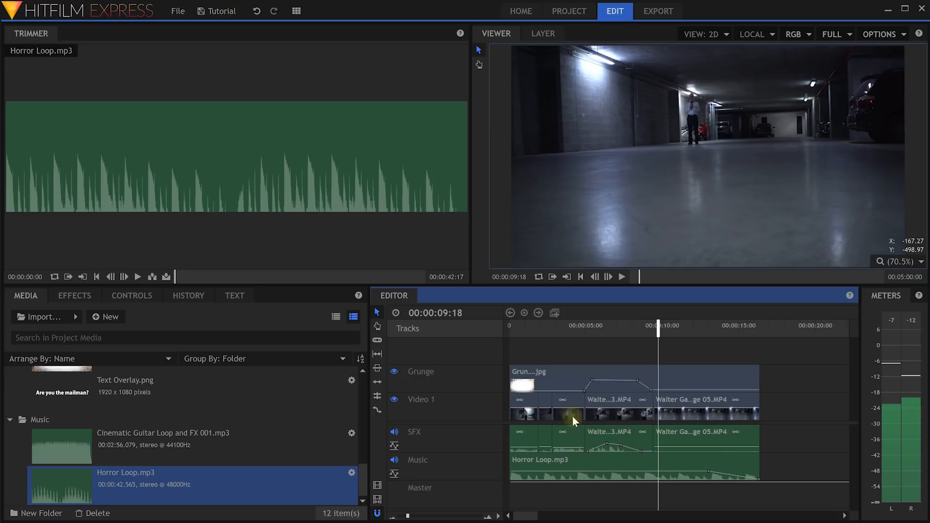
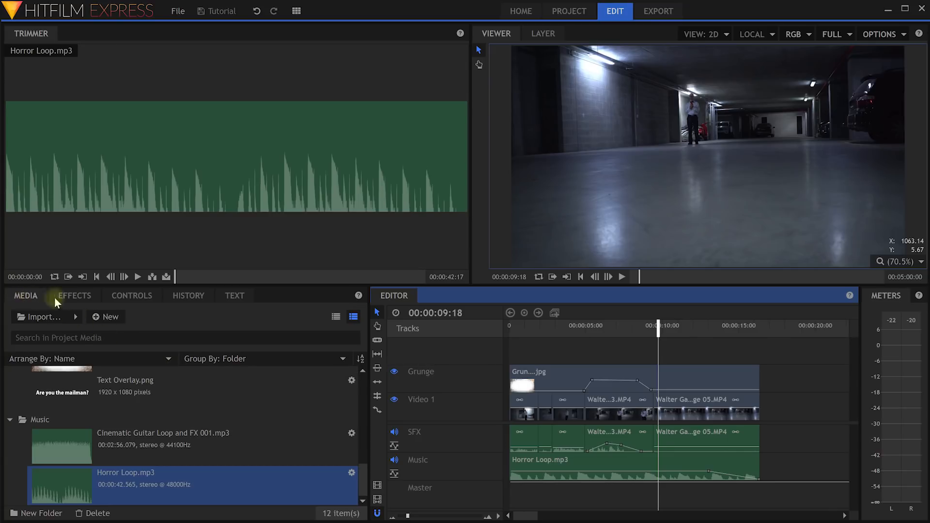
# In the effects library, expand Transitions - Video and its Dissolve, Motion, Wipe and Zoom subfolders.
pyautogui.click(74, 298)
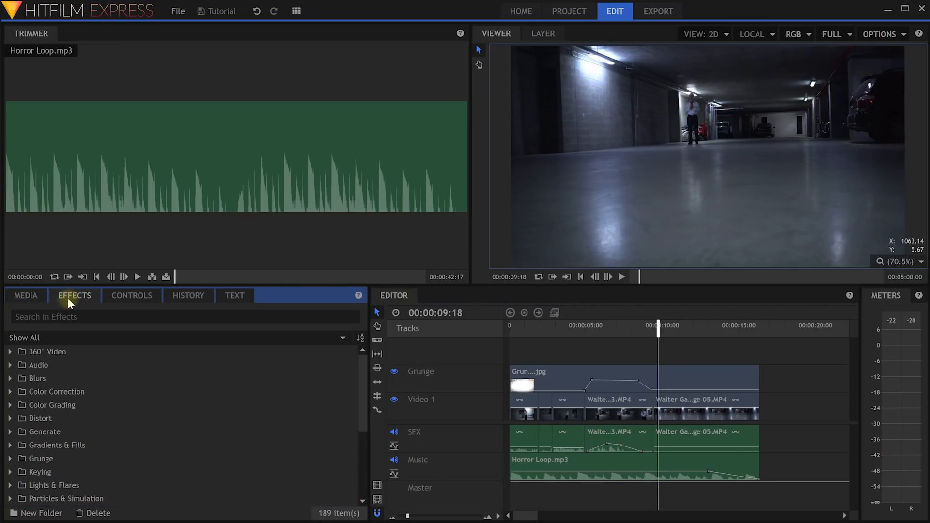
pyautogui.scroll(-2, 92, 366)
pyautogui.scroll(-2, 93, 371)
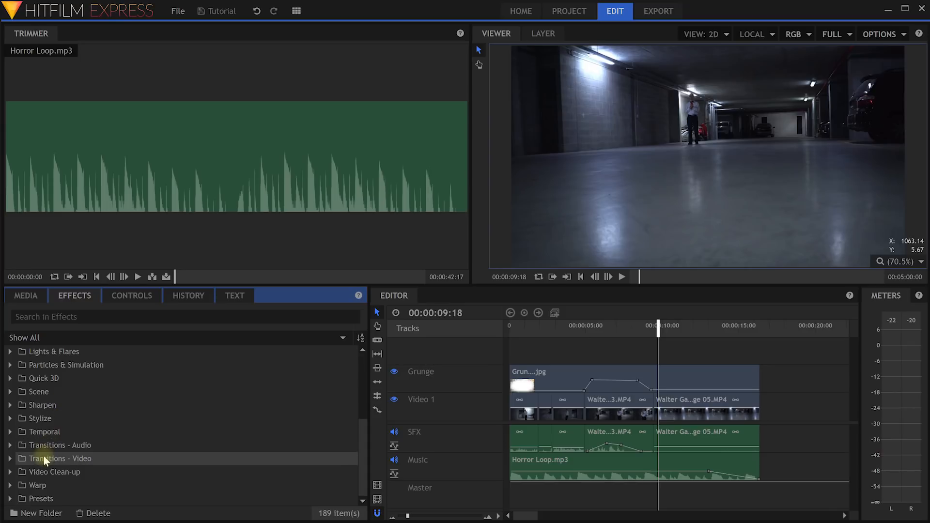
pyautogui.click(10, 458)
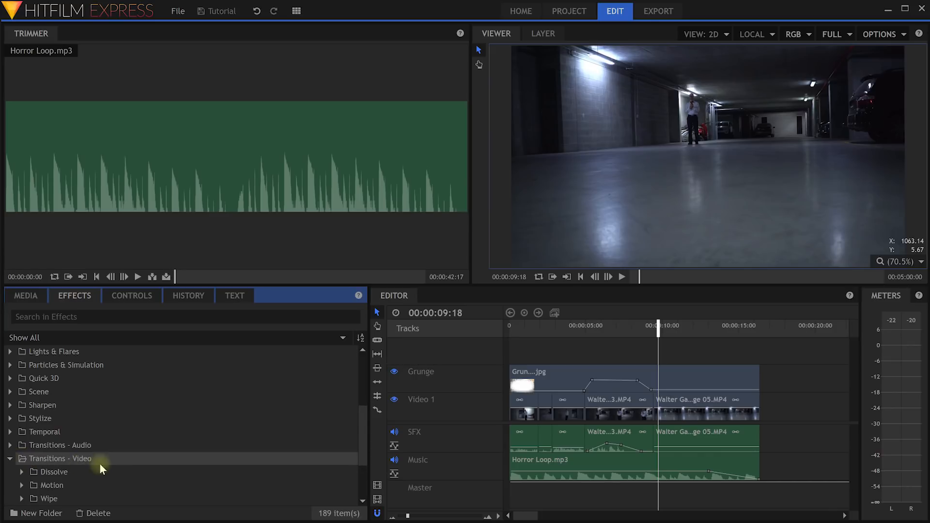
pyautogui.scroll(-2, 95, 468)
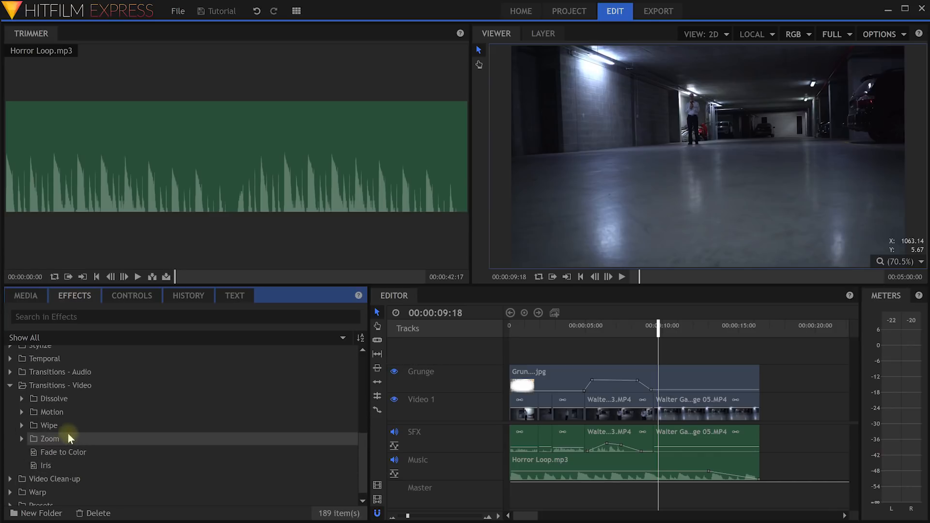
pyautogui.click(21, 439)
pyautogui.click(21, 425)
pyautogui.click(22, 412)
pyautogui.click(22, 398)
pyautogui.scroll(-3, 82, 397)
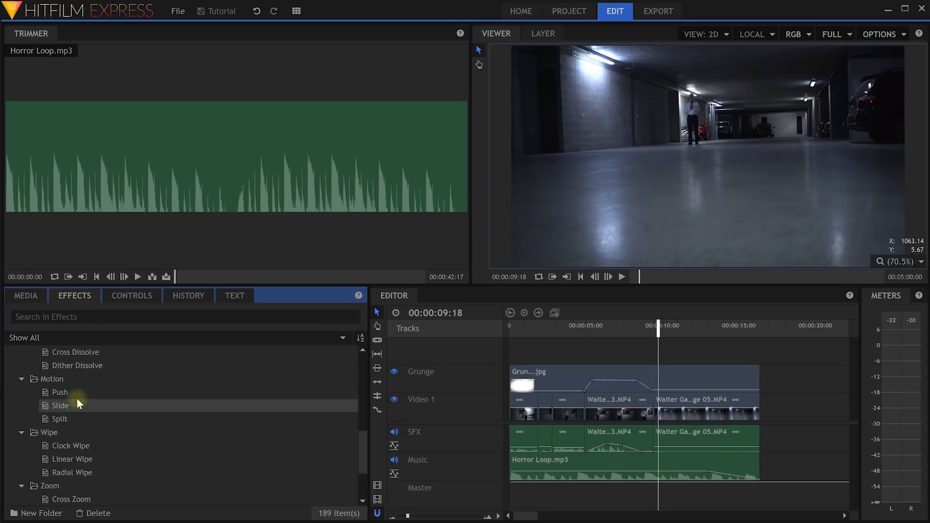
pyautogui.scroll(-2, 92, 448)
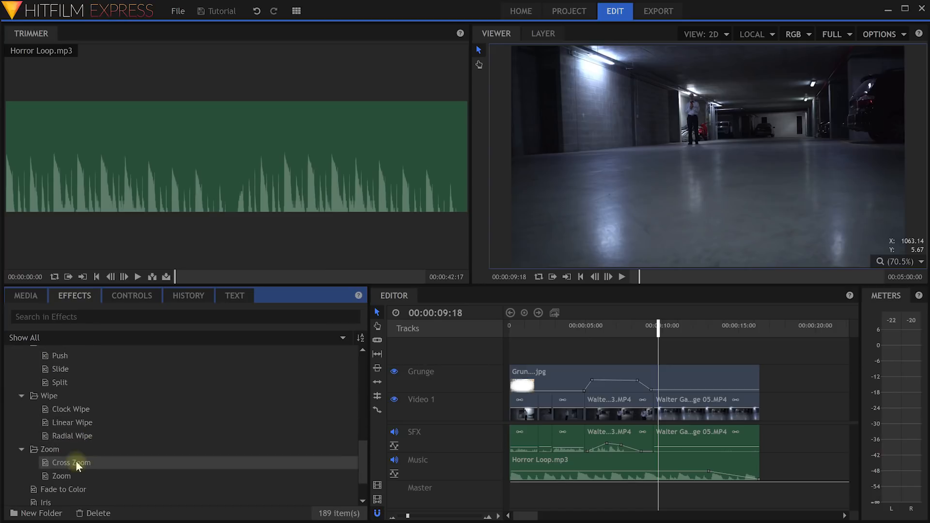
pyautogui.scroll(5, 103, 473)
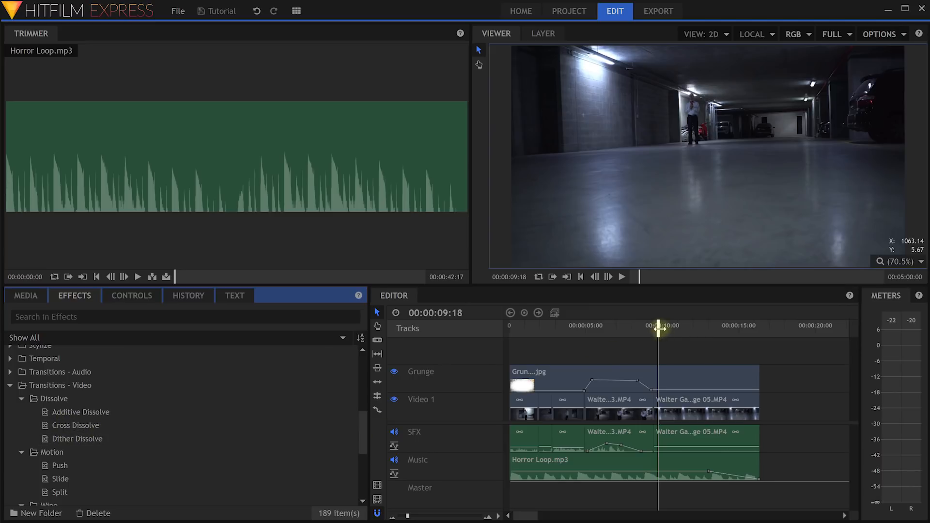
# Zoom the timeline in around the Video 1 cut and drag Cross Dissolve toward the last clip.
pyautogui.moveTo(658, 328); pyautogui.dragTo(646, 329)
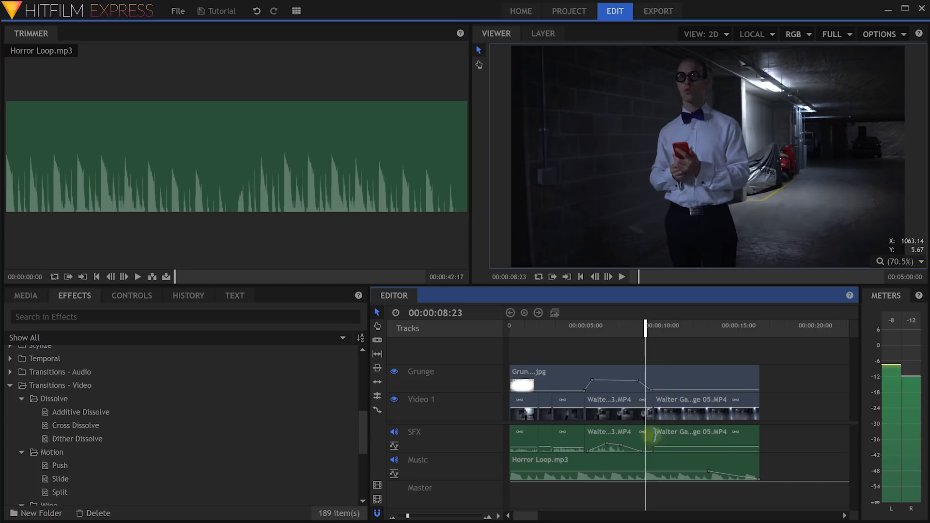
pyautogui.moveTo(408, 518); pyautogui.dragTo(423, 517)
pyautogui.moveTo(668, 335); pyautogui.dragTo(750, 329)
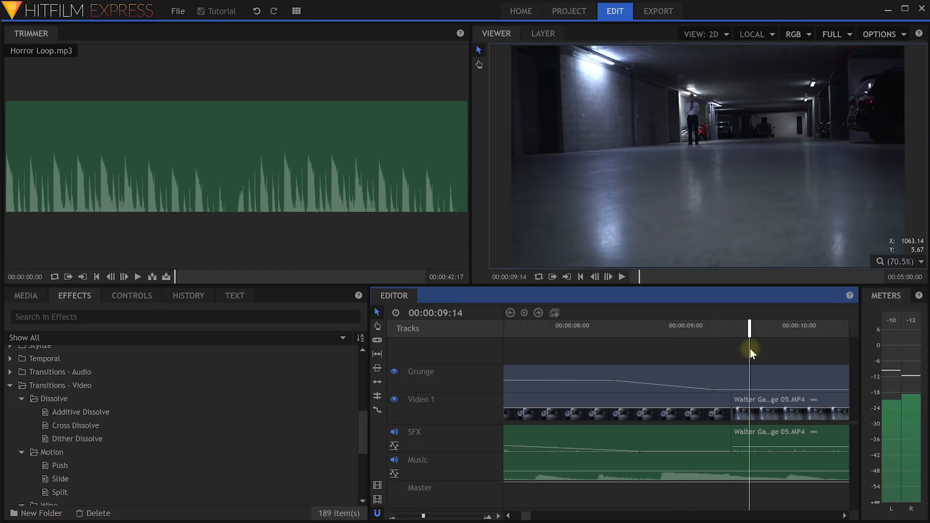
pyautogui.click(68, 292)
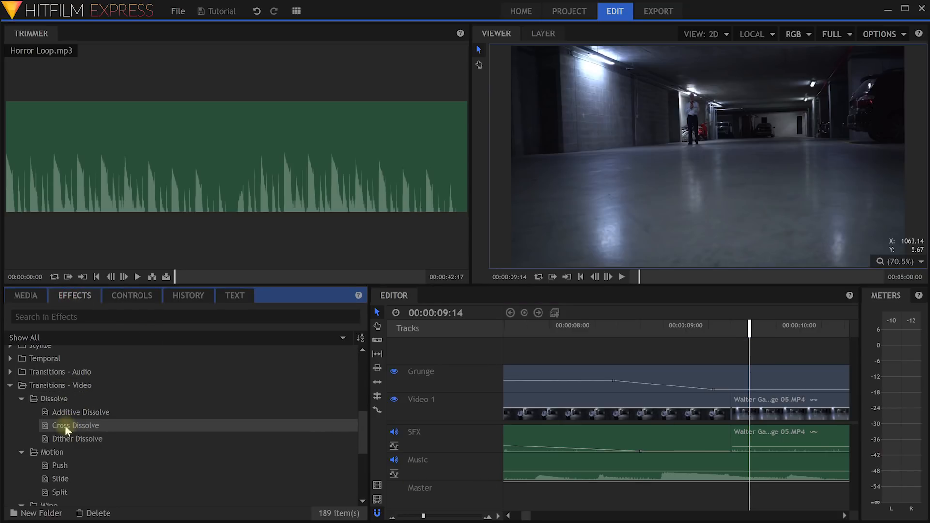
pyautogui.moveTo(57, 427); pyautogui.dragTo(726, 400)
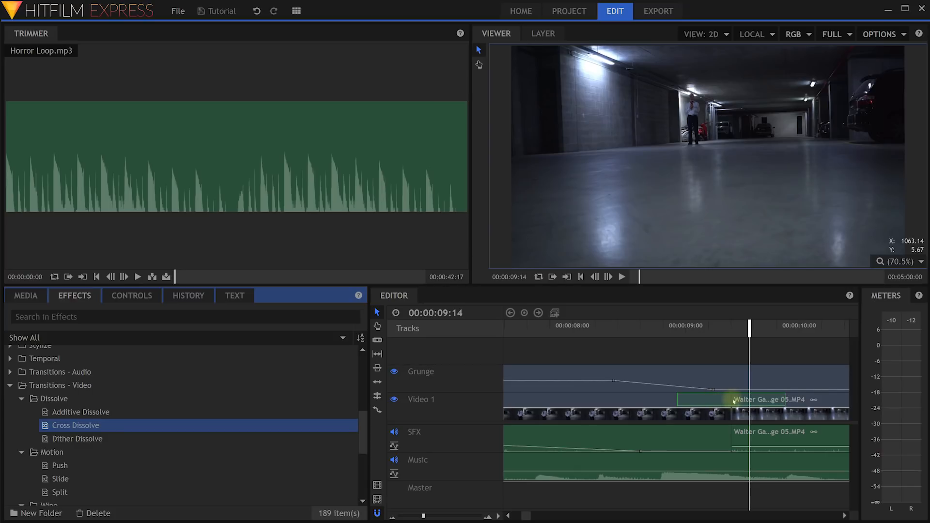
pyautogui.moveTo(732, 401); pyautogui.dragTo(728, 390)
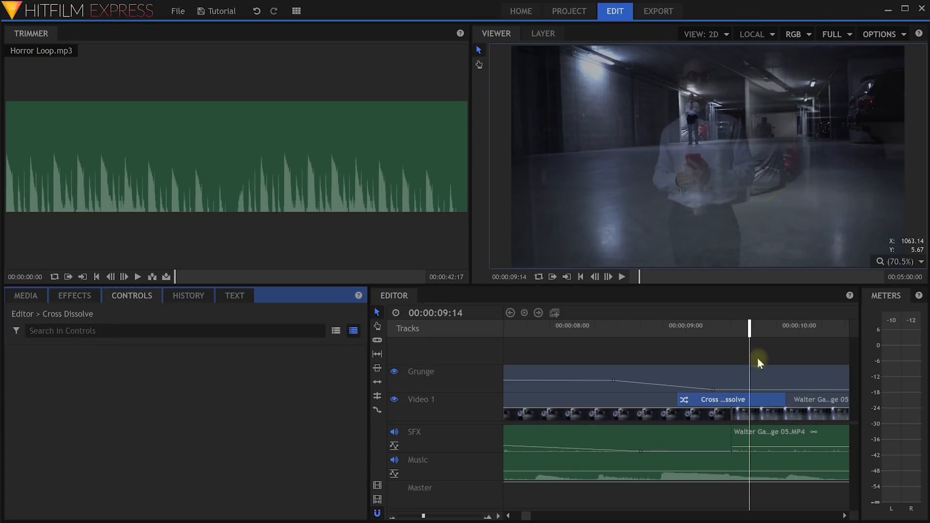
pyautogui.moveTo(750, 325); pyautogui.dragTo(781, 342)
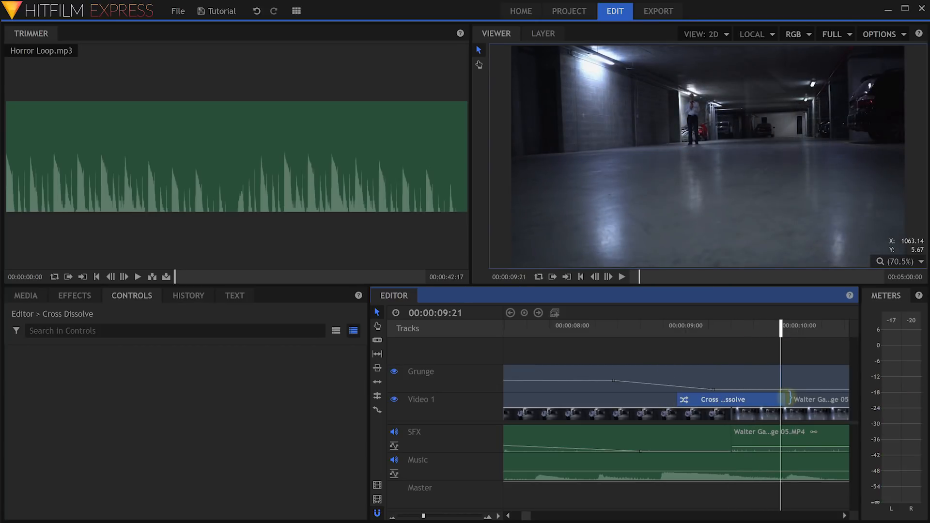
pyautogui.moveTo(677, 399); pyautogui.dragTo(640, 398)
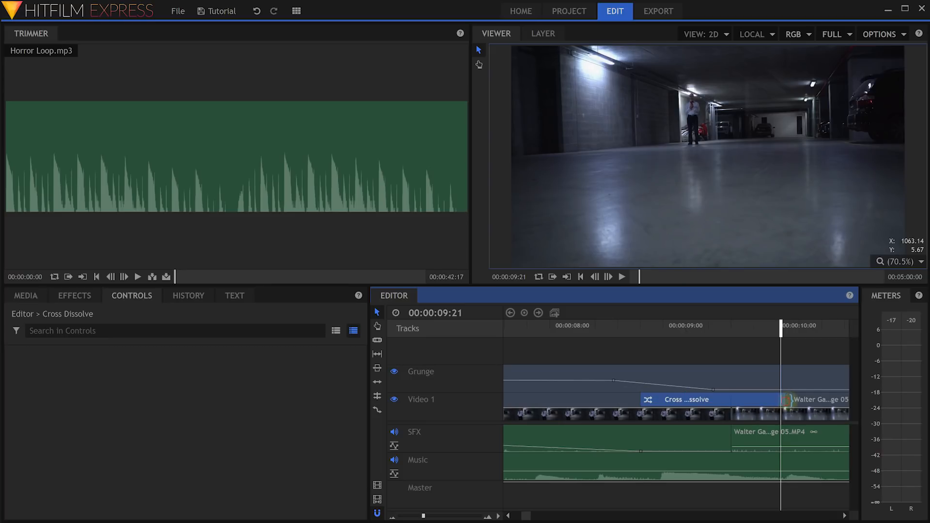
pyautogui.moveTo(789, 399); pyautogui.dragTo(812, 399)
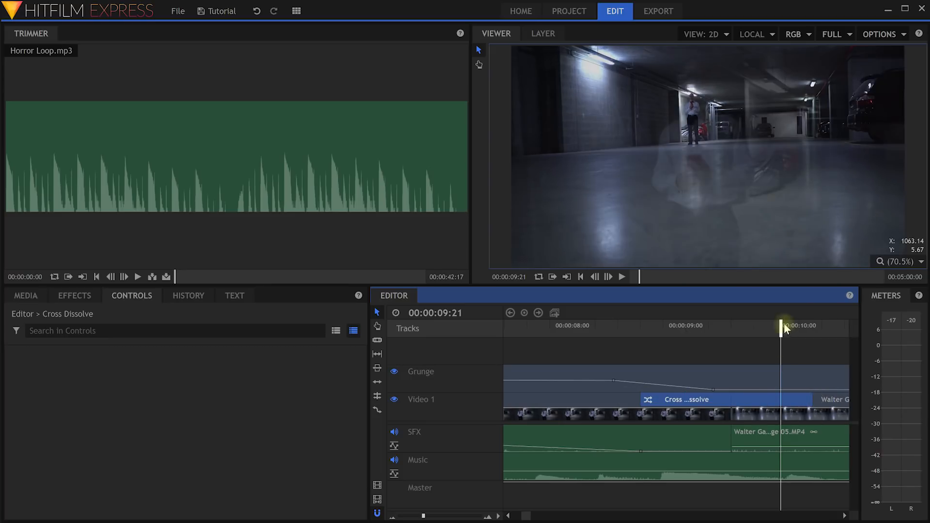
pyautogui.moveTo(782, 326); pyautogui.dragTo(727, 371)
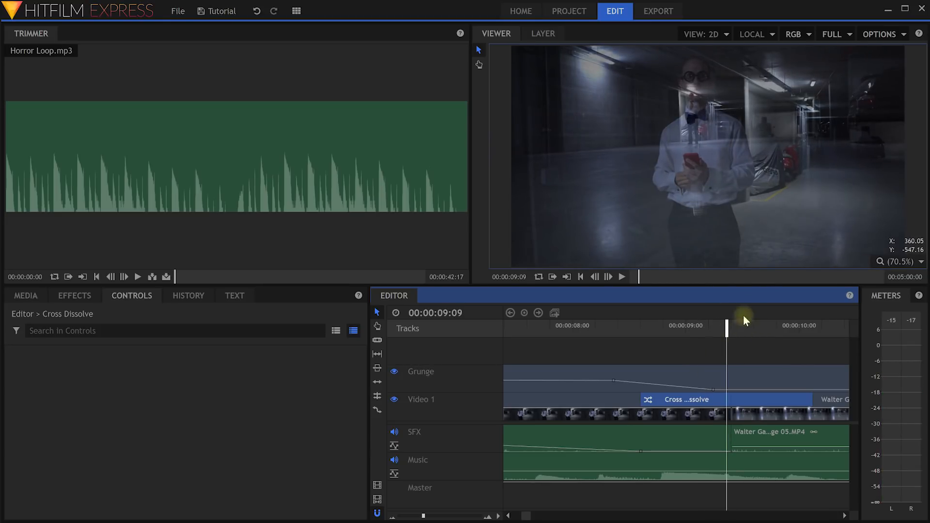
pyautogui.moveTo(722, 339)
pyautogui.mouseDown()
pyautogui.moveTo(775, 339)
pyautogui.moveTo(705, 339)
pyautogui.mouseUp()
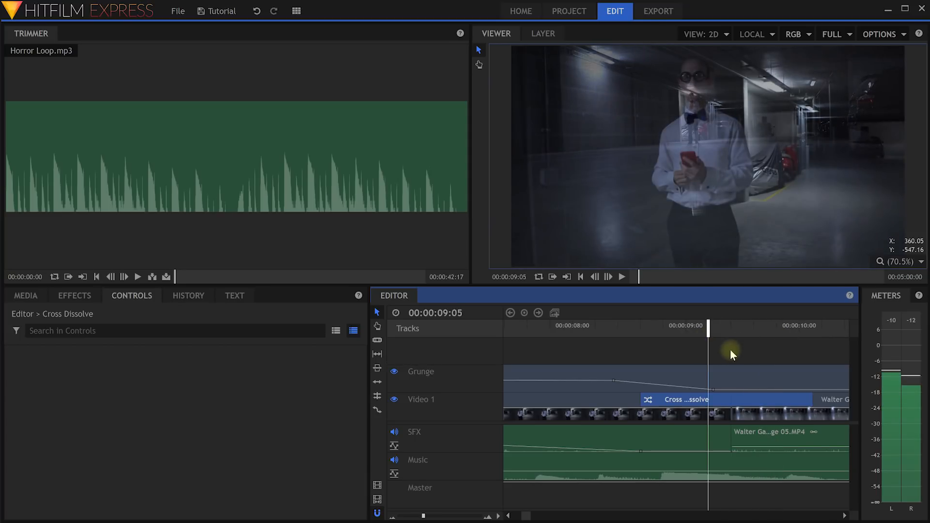
pyautogui.press('Delete')
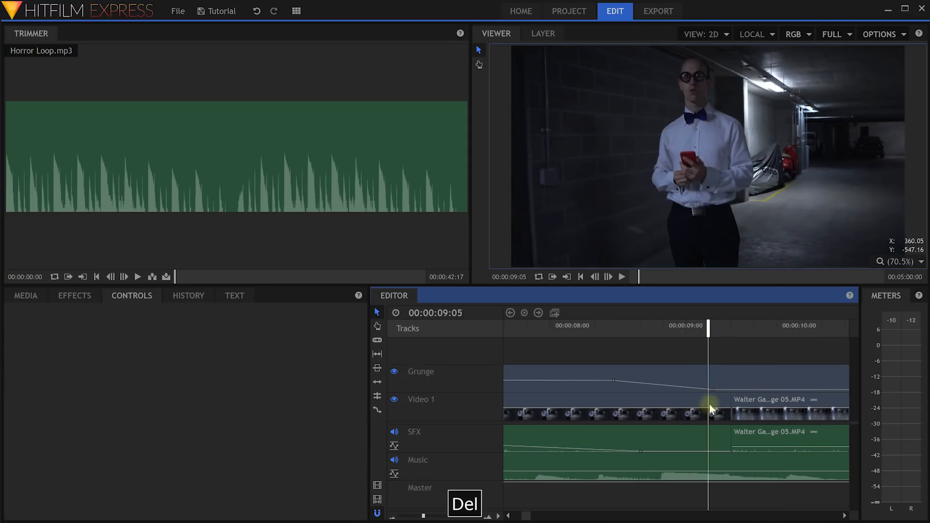
# Apply the Fade to Color transition at the start of the last Video 1 clip.
pyautogui.click(71, 297)
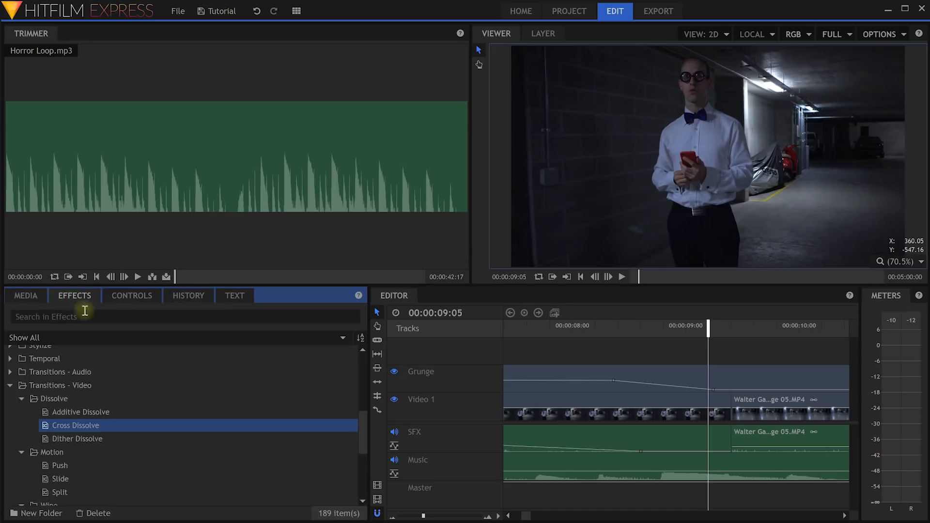
pyautogui.scroll(-2, 96, 407)
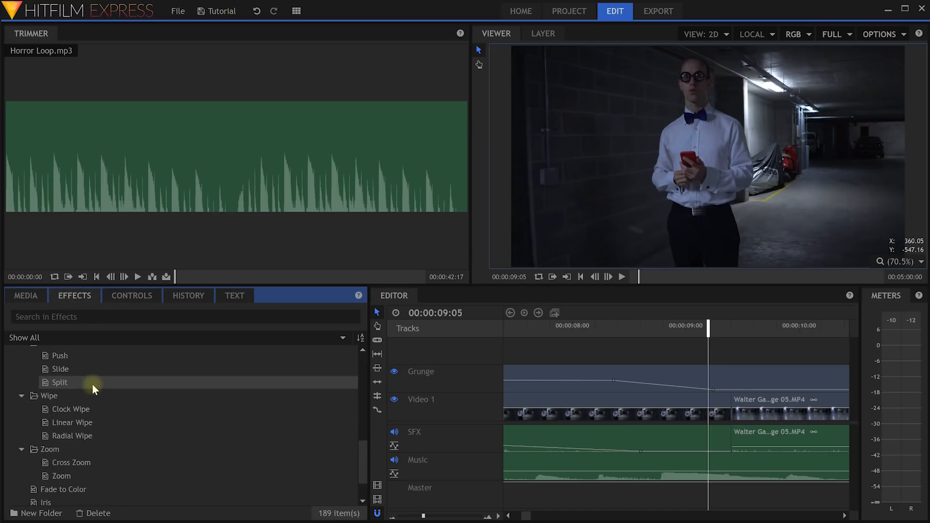
pyautogui.scroll(-1, 92, 384)
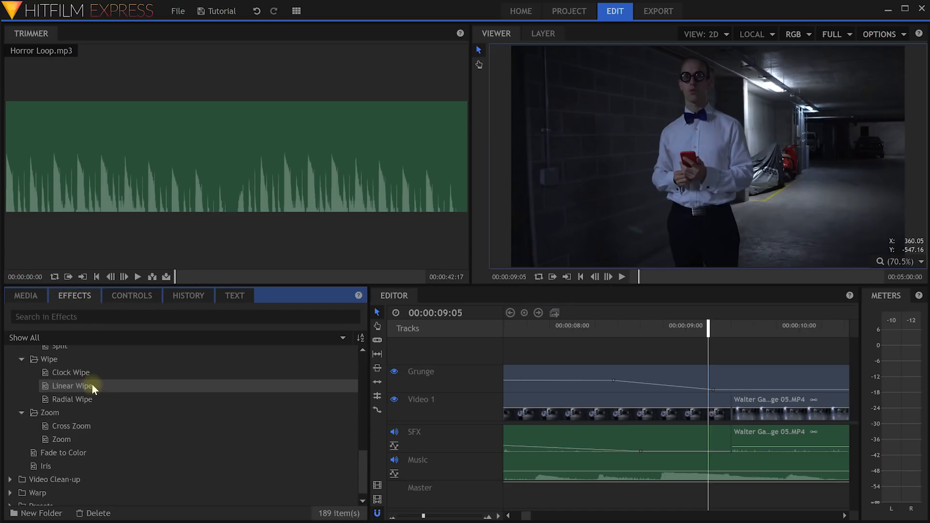
pyautogui.click(42, 453)
pyautogui.moveTo(48, 456); pyautogui.dragTo(701, 399)
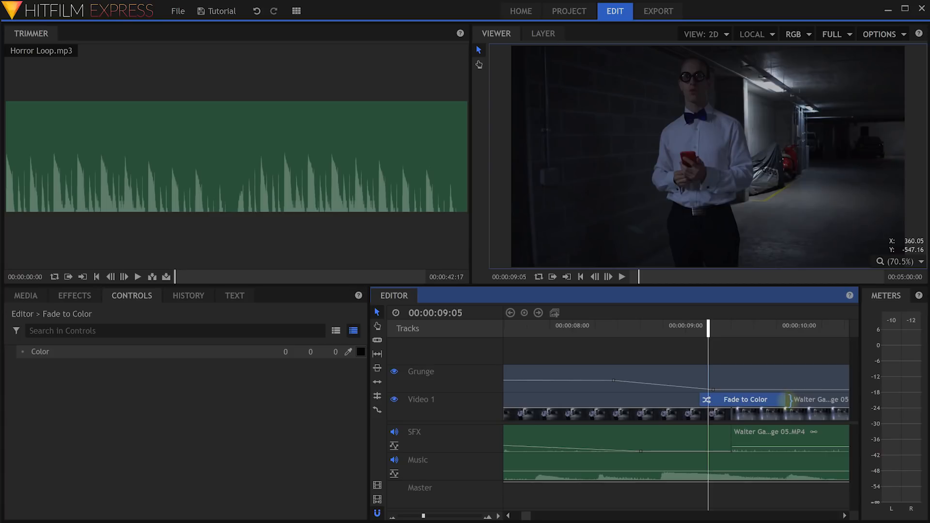
pyautogui.moveTo(710, 330); pyautogui.dragTo(781, 370)
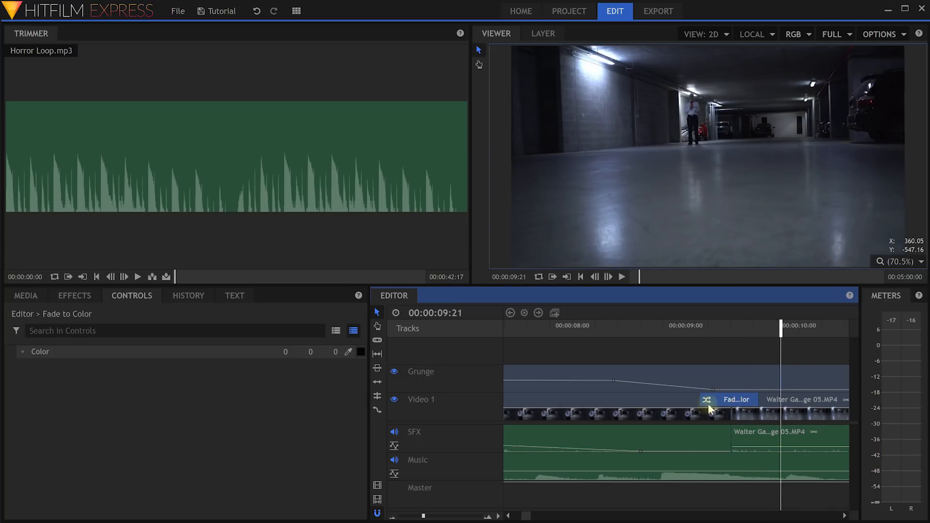
# Set the Fade to Color colour to full red (#ff0000) and preview it.
pyautogui.click(122, 298)
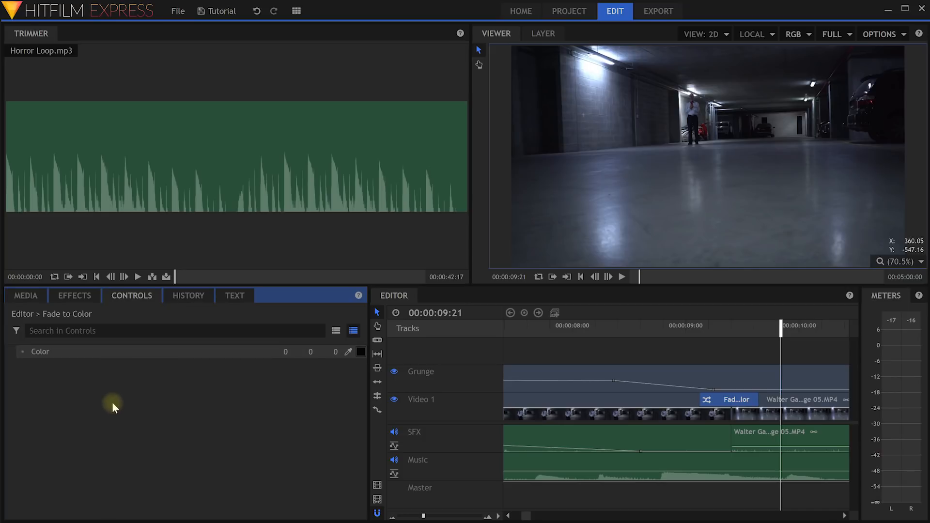
pyautogui.click(727, 398)
pyautogui.click(103, 357)
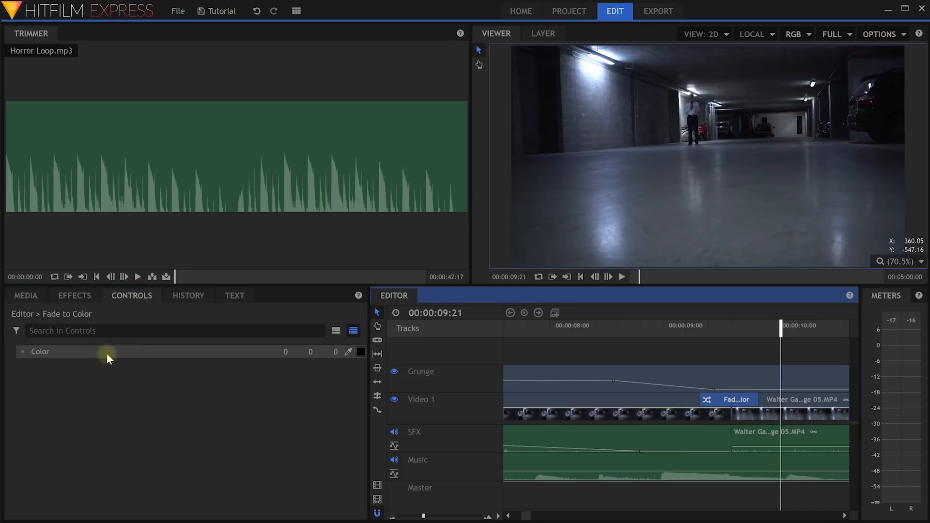
pyautogui.click(361, 352)
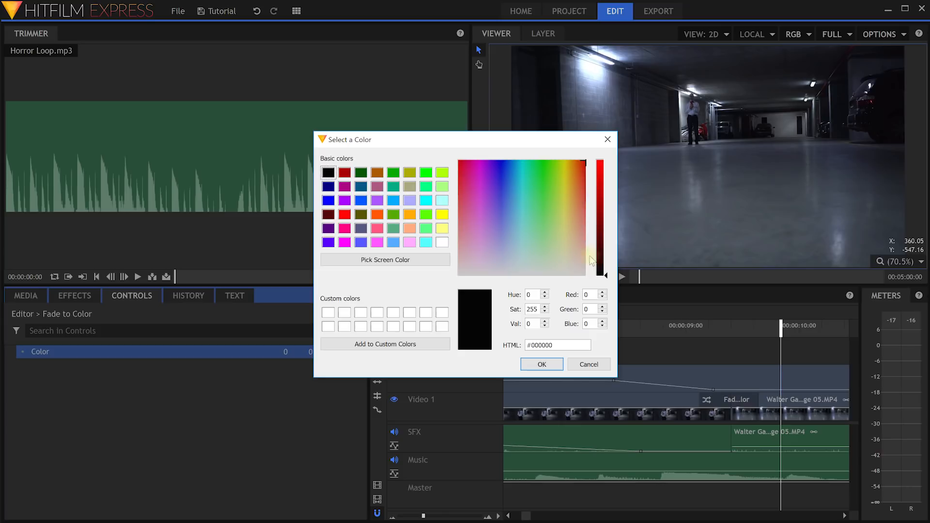
pyautogui.moveTo(599, 262); pyautogui.dragTo(620, 155)
pyautogui.click(539, 363)
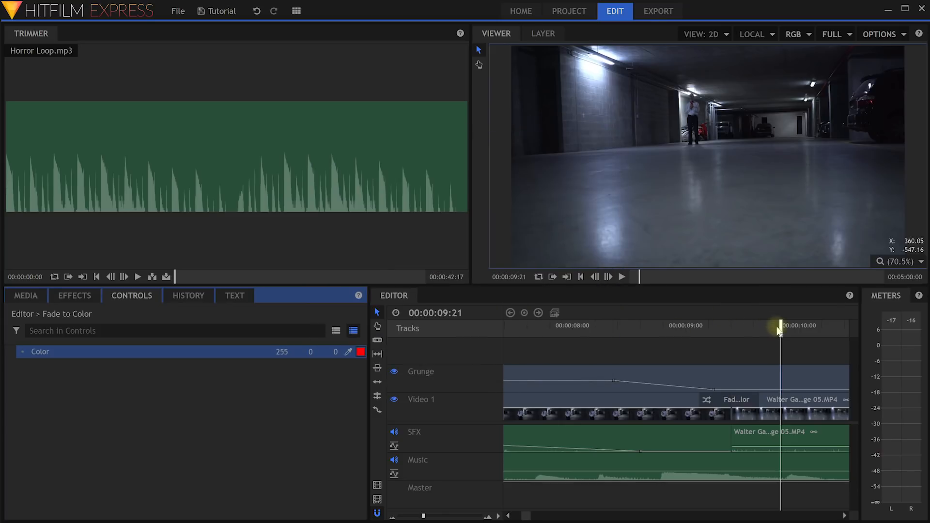
pyautogui.moveTo(779, 326)
pyautogui.mouseDown()
pyautogui.moveTo(697, 327)
pyautogui.moveTo(785, 327)
pyautogui.mouseUp()
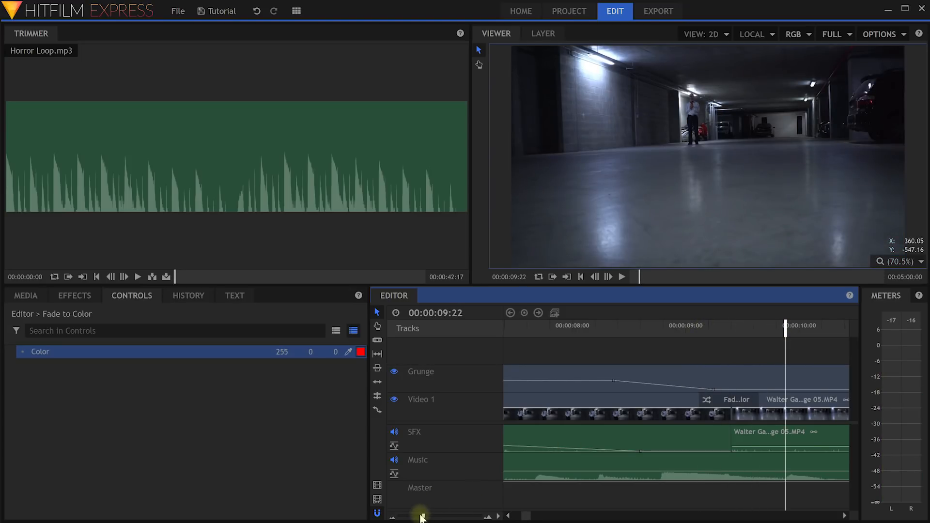
# Delete a volume keyframe from the earlier SFX clip and raise the last SFX clip's volume slightly.
pyautogui.moveTo(423, 516); pyautogui.dragTo(412, 518)
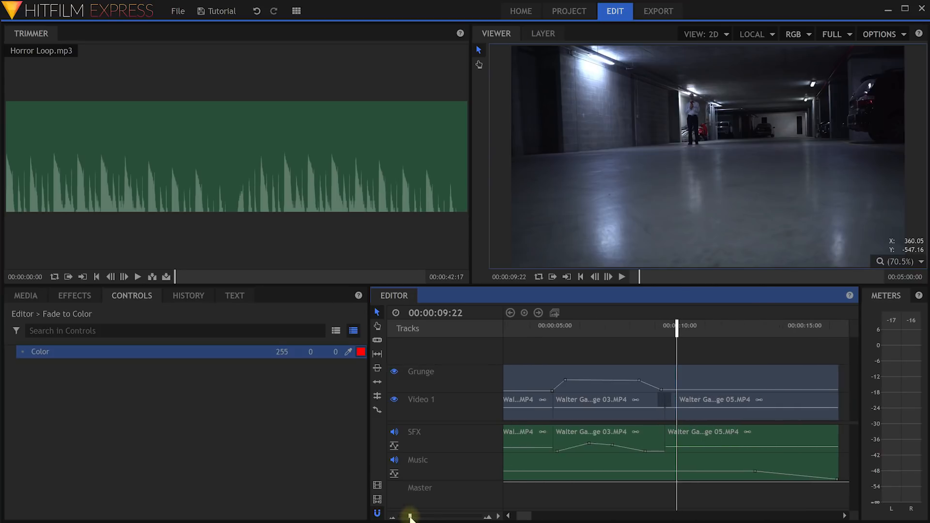
pyautogui.click(602, 453)
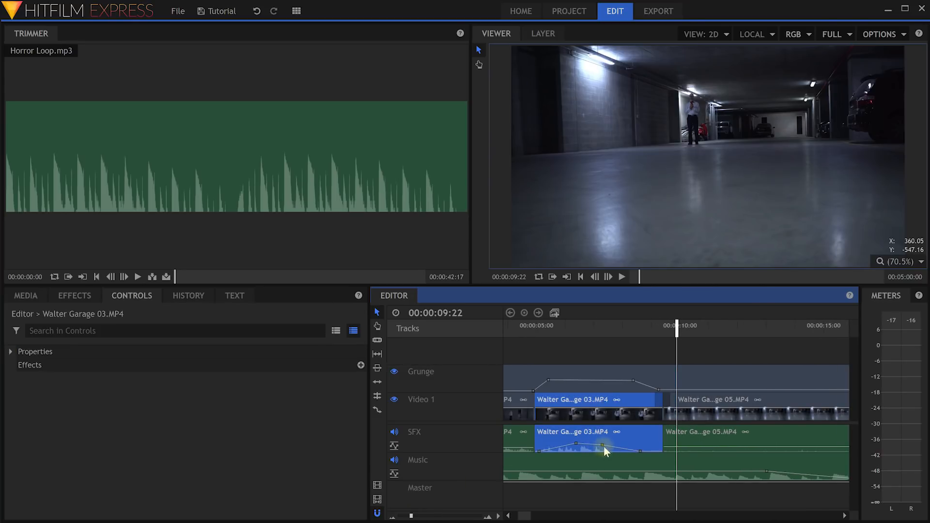
pyautogui.click(641, 452)
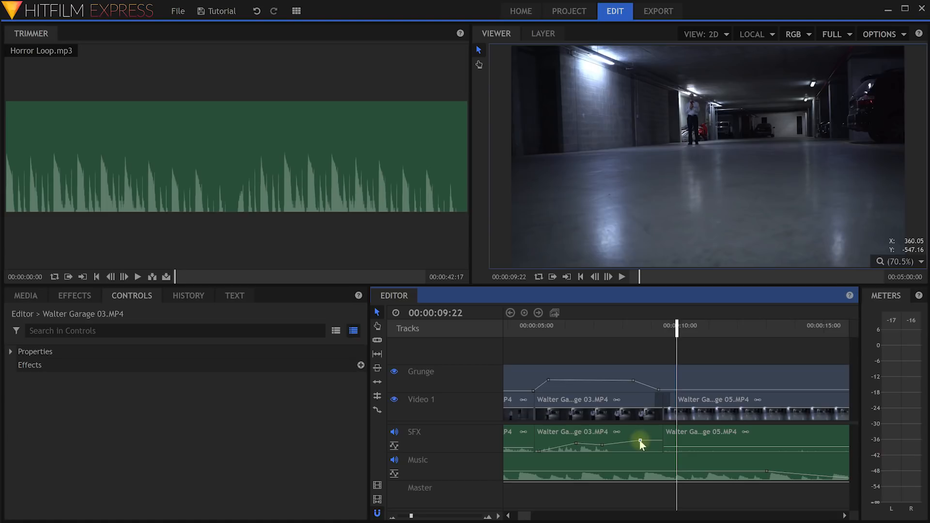
pyautogui.press('ctrl')
pyautogui.keyDown('ctrl'); pyautogui.click(602, 445); pyautogui.keyUp('ctrl')
pyautogui.moveTo(672, 447); pyautogui.dragTo(671, 443)
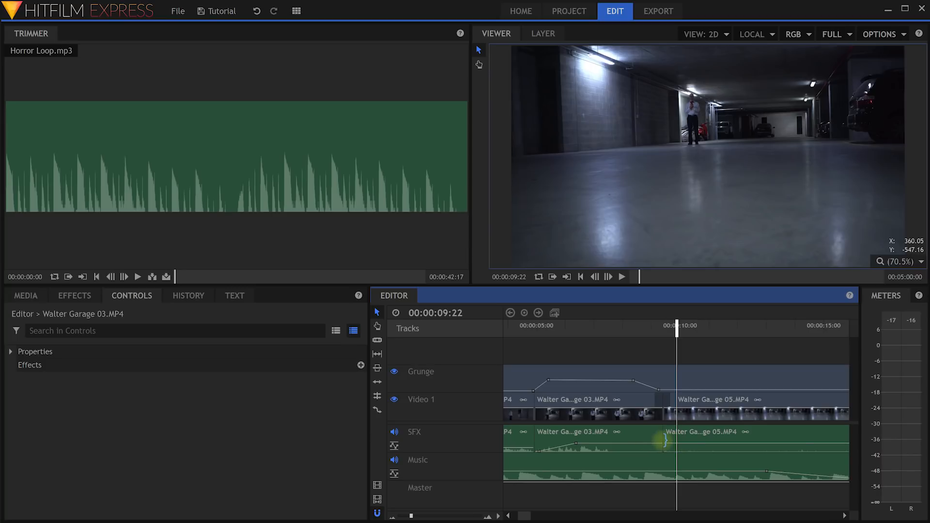
pyautogui.click(70, 294)
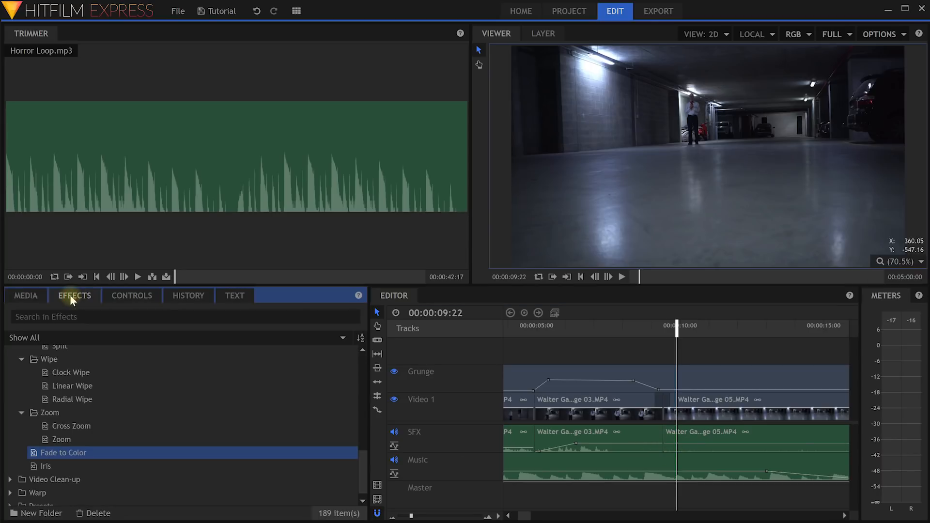
# Place the audio Fade transition at the SFX junction between Walter Garage 03 and 05.
pyautogui.scroll(3, 75, 432)
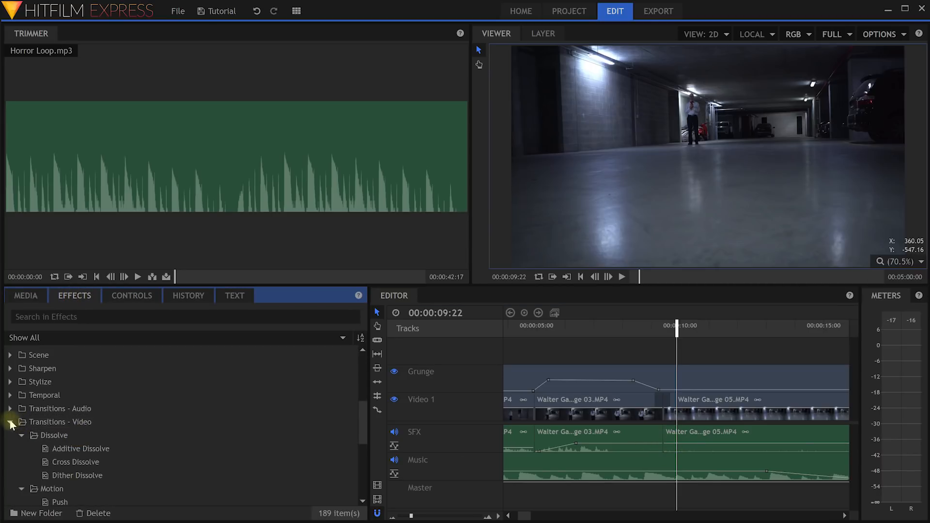
pyautogui.click(11, 423)
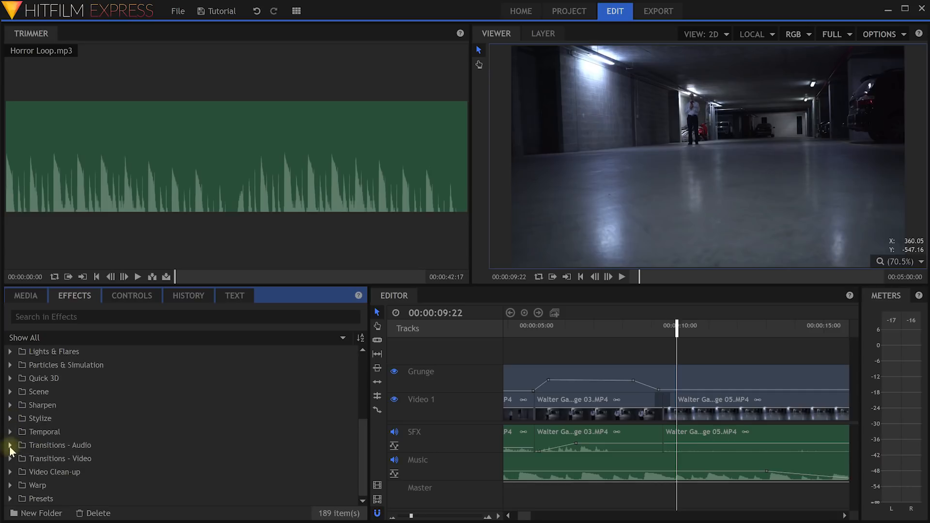
pyautogui.click(10, 445)
pyautogui.click(59, 457)
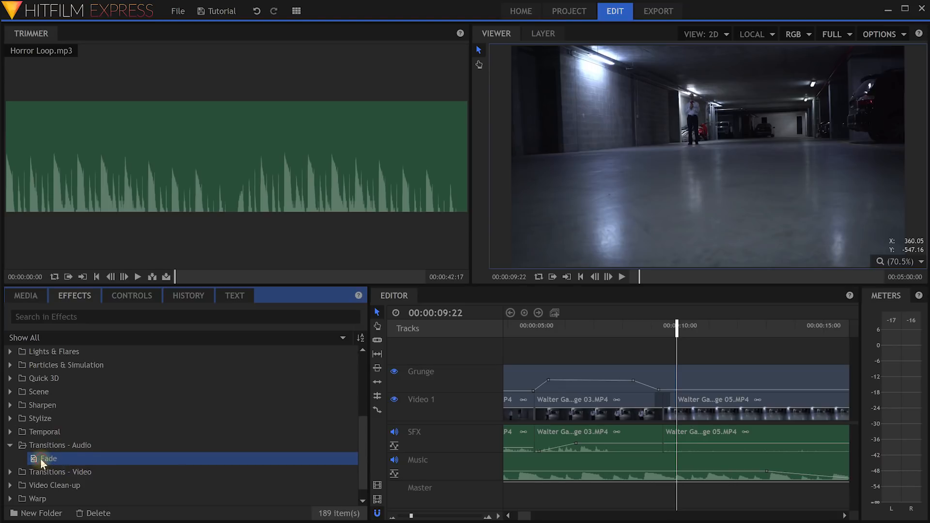
pyautogui.moveTo(40, 458); pyautogui.dragTo(673, 431)
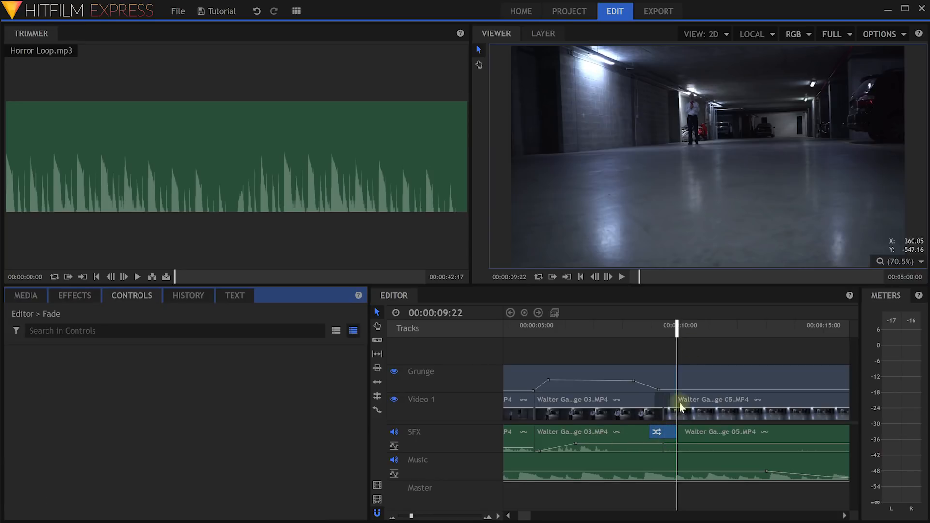
pyautogui.moveTo(677, 333)
pyautogui.mouseDown()
pyautogui.moveTo(650, 334)
pyautogui.moveTo(685, 335)
pyautogui.mouseUp()
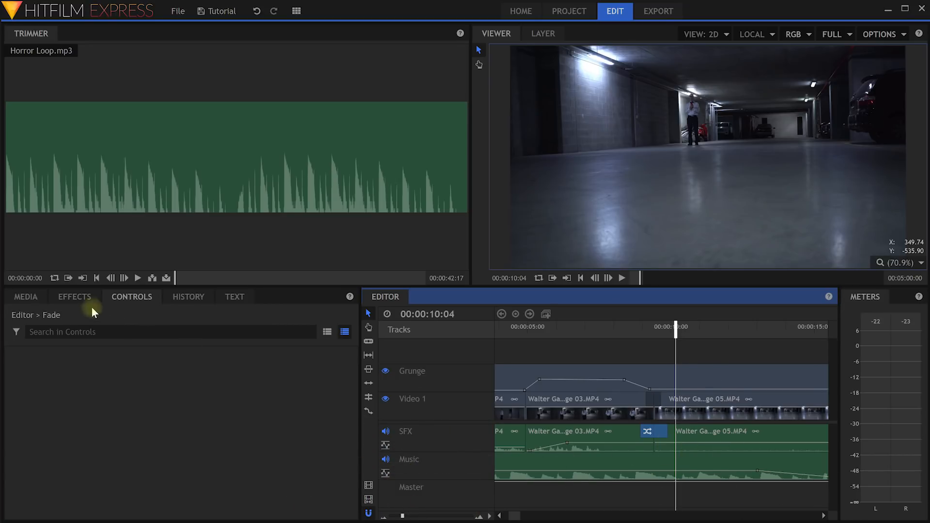
# Collapse the Transitions - Audio and Transitions - Video folders and browse the effect categories.
pyautogui.click(74, 298)
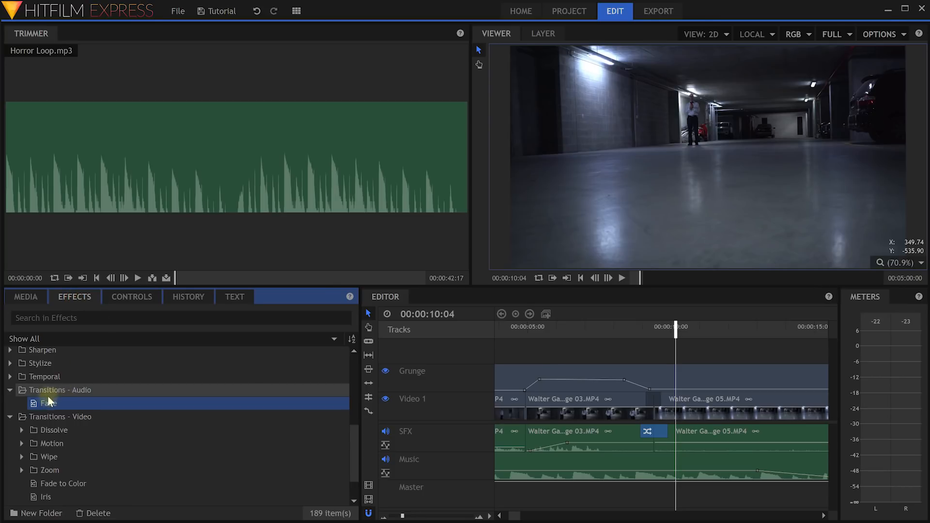
pyautogui.click(9, 390)
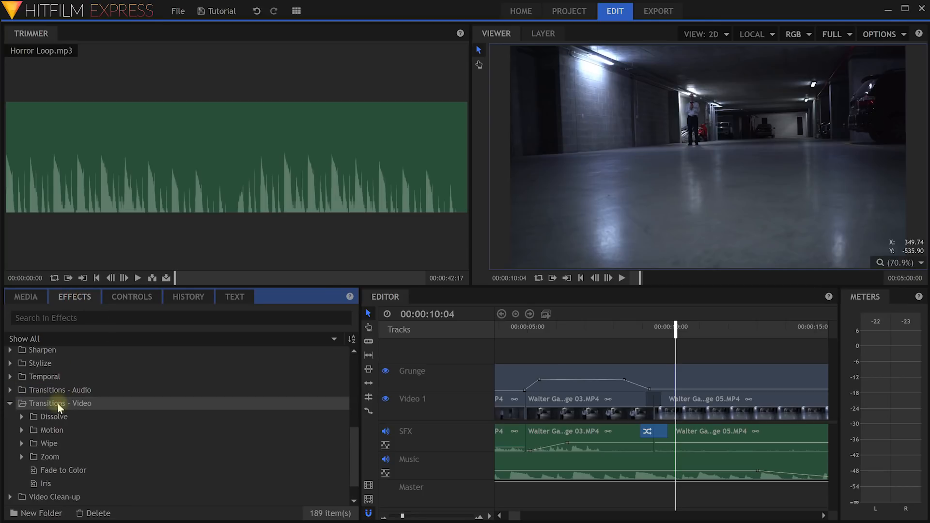
pyautogui.click(10, 404)
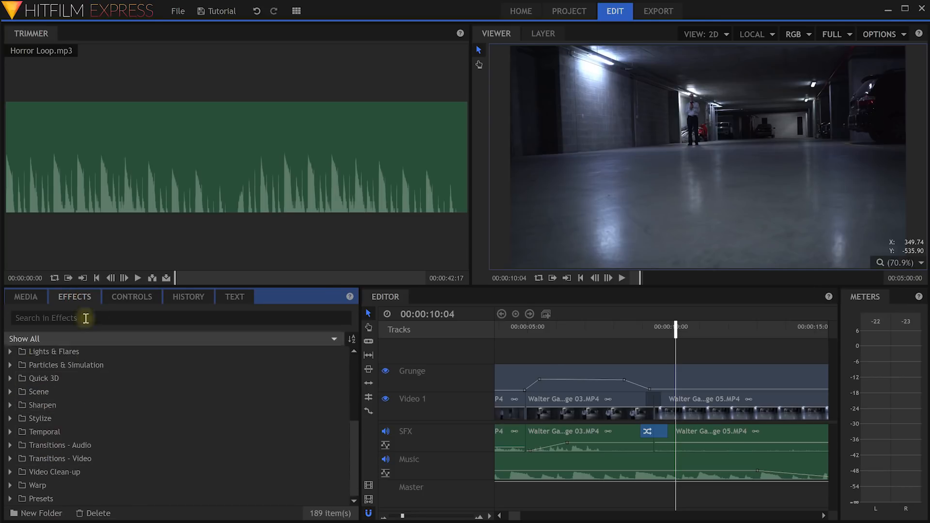
pyautogui.scroll(4, 77, 461)
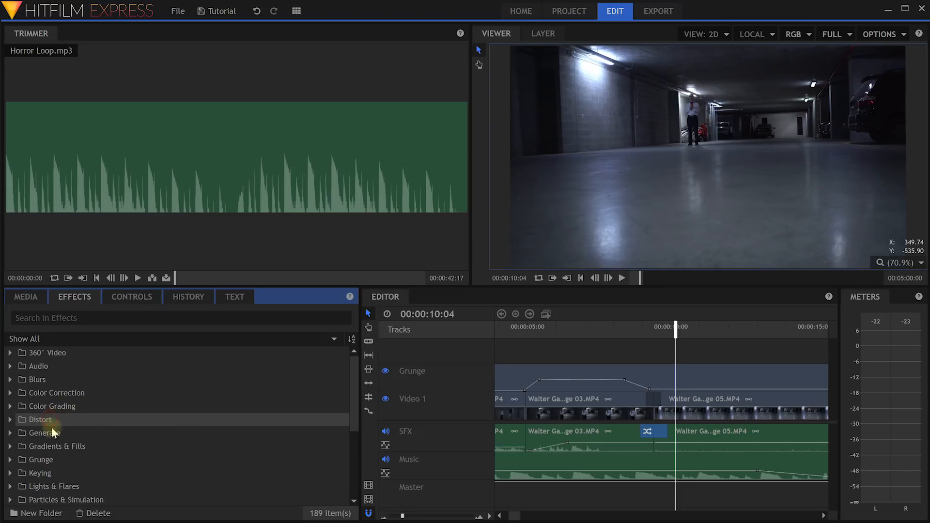
pyautogui.scroll(-3, 71, 420)
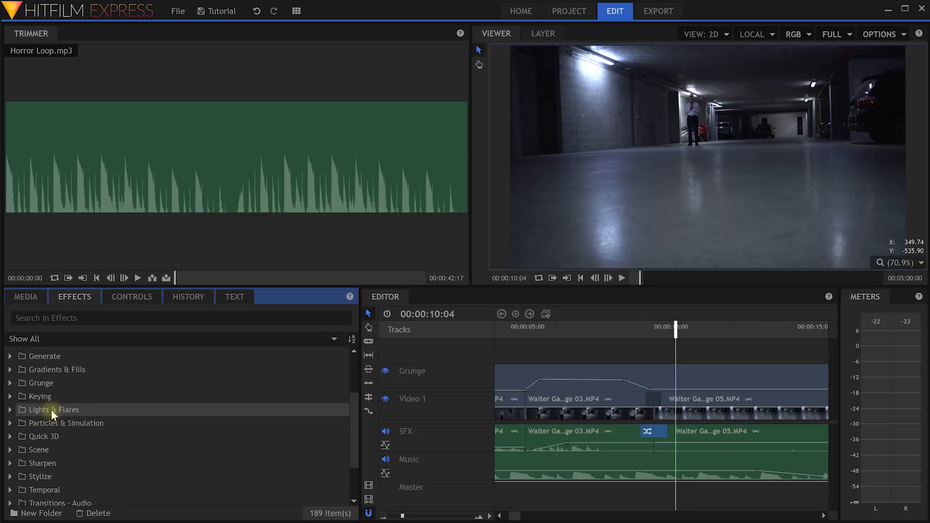
pyautogui.scroll(-2, 53, 420)
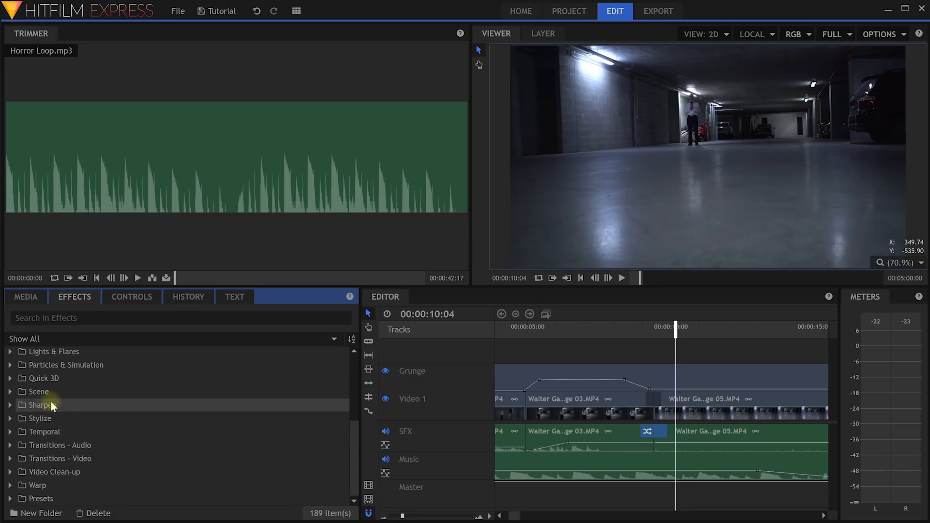
pyautogui.scroll(3, 72, 455)
pyautogui.scroll(2, 77, 464)
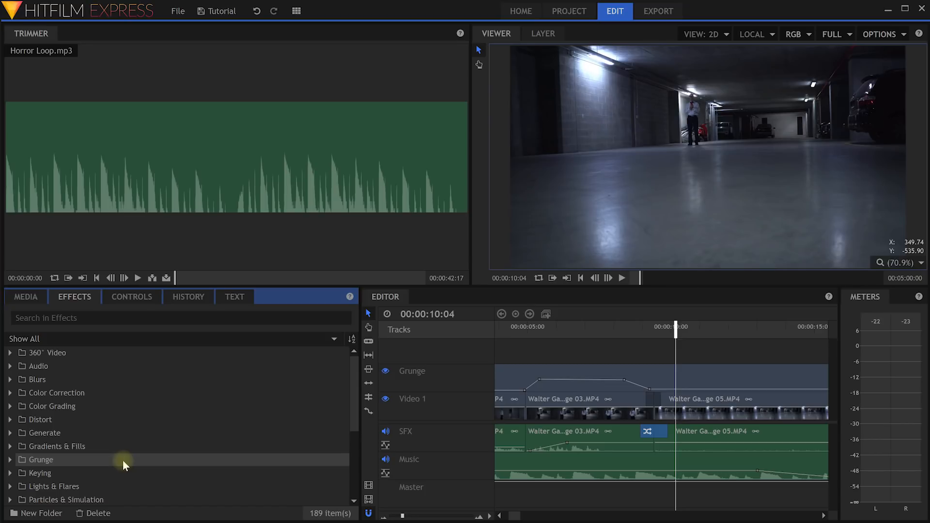
pyautogui.scroll(-2, 116, 441)
pyautogui.scroll(2, 101, 422)
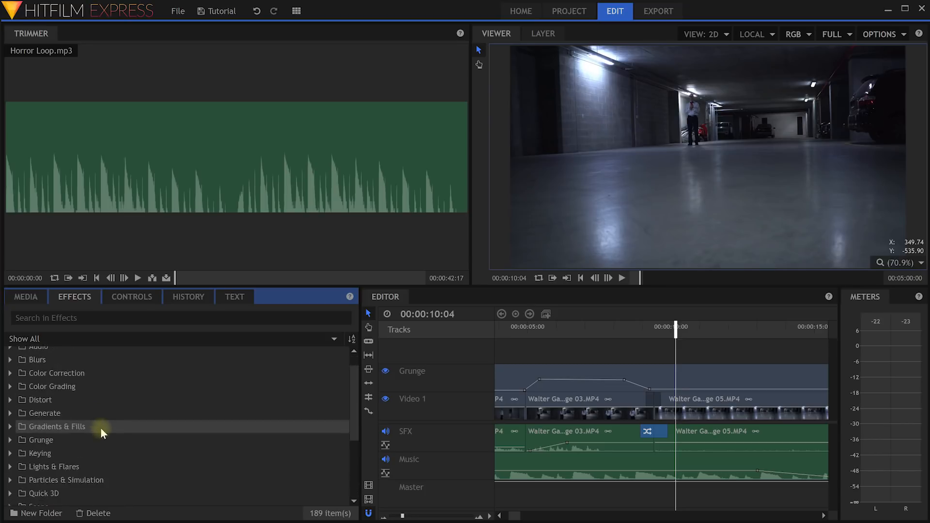
pyautogui.scroll(-2, 96, 404)
pyautogui.scroll(2, 133, 423)
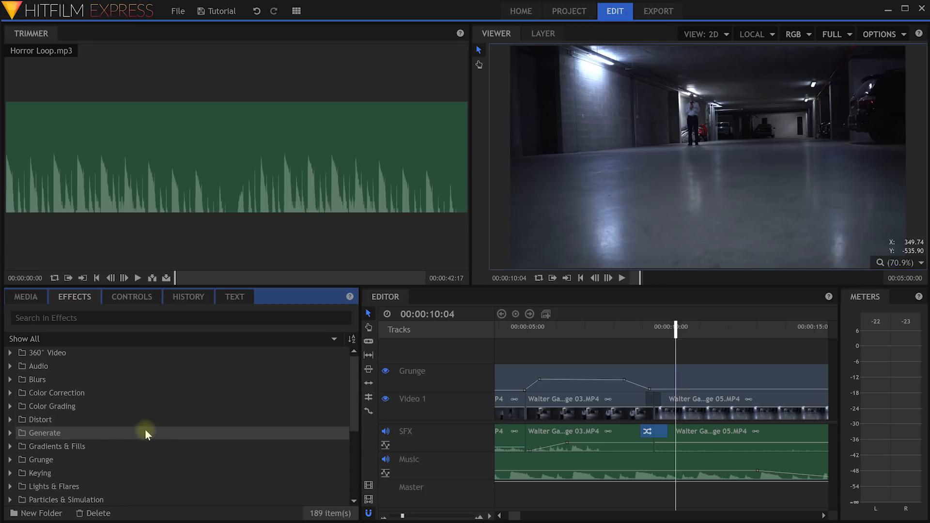
# Apply Hue Colorize from Color Grading to the Walter Garage 05 clip.
pyautogui.click(8, 406)
pyautogui.scroll(-1, 104, 404)
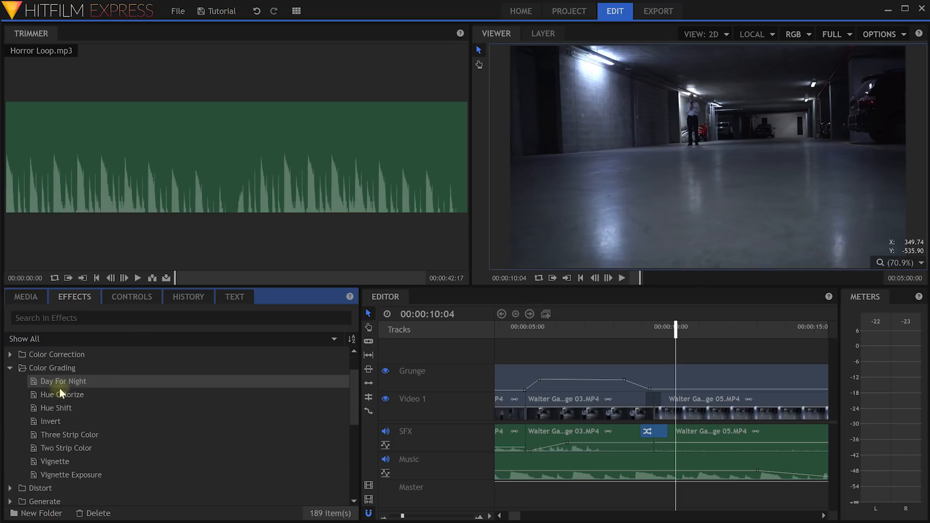
pyautogui.click(70, 396)
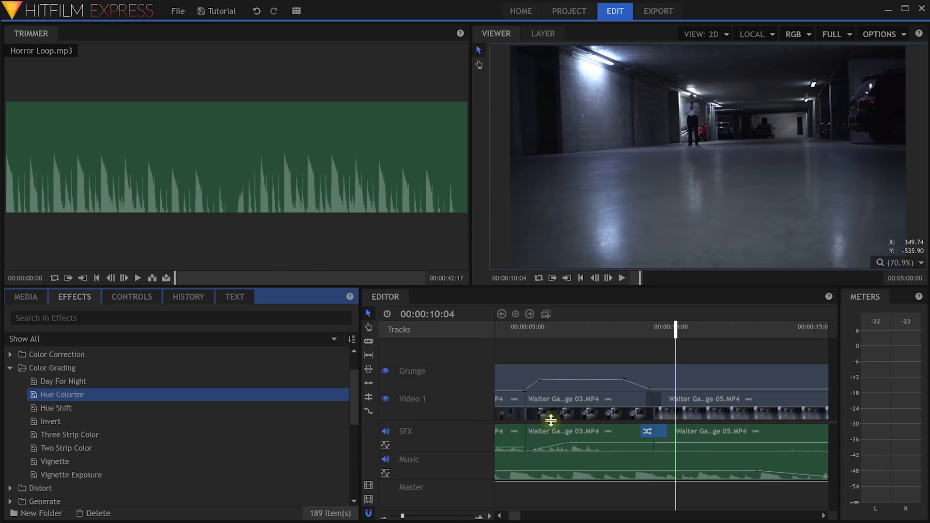
pyautogui.moveTo(48, 399); pyautogui.dragTo(654, 402)
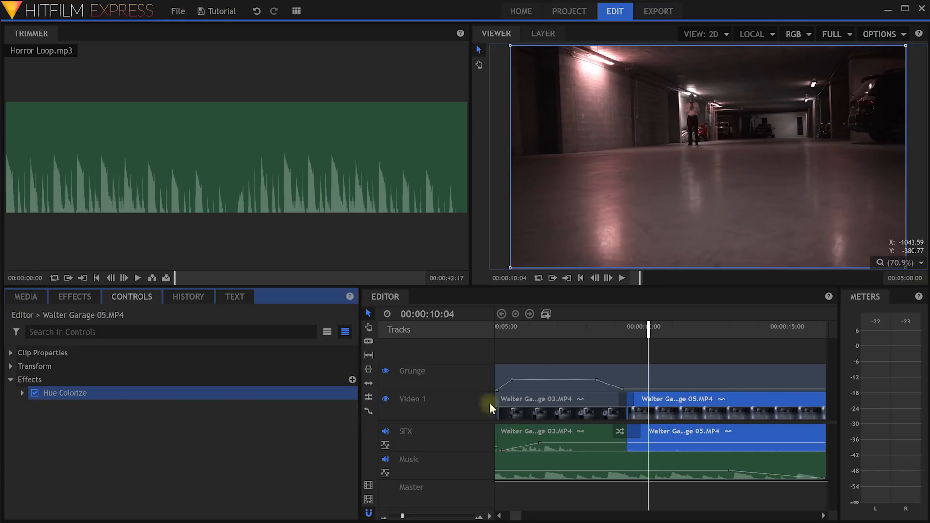
# Set Hue Colorize to Hue -172°, Strength 54% and Saturation 30.
pyautogui.click(10, 380)
pyautogui.click(10, 381)
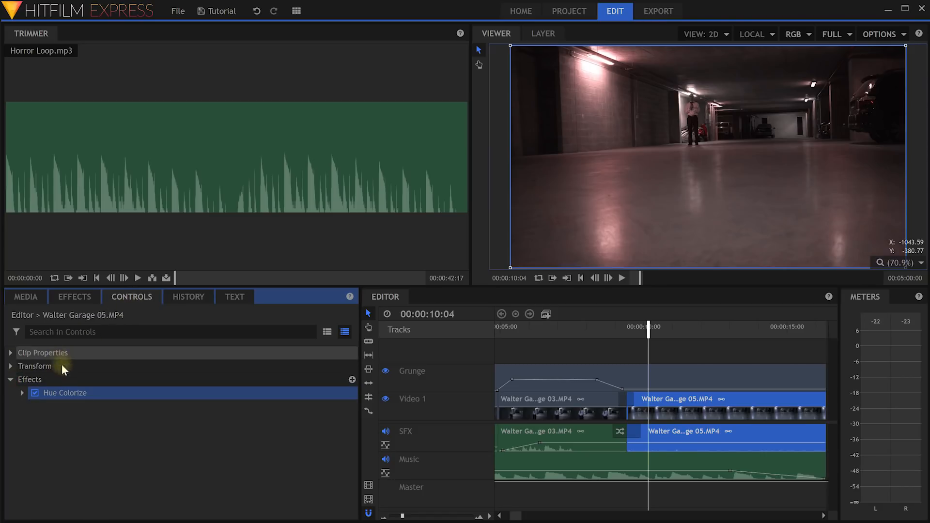
pyautogui.click(22, 393)
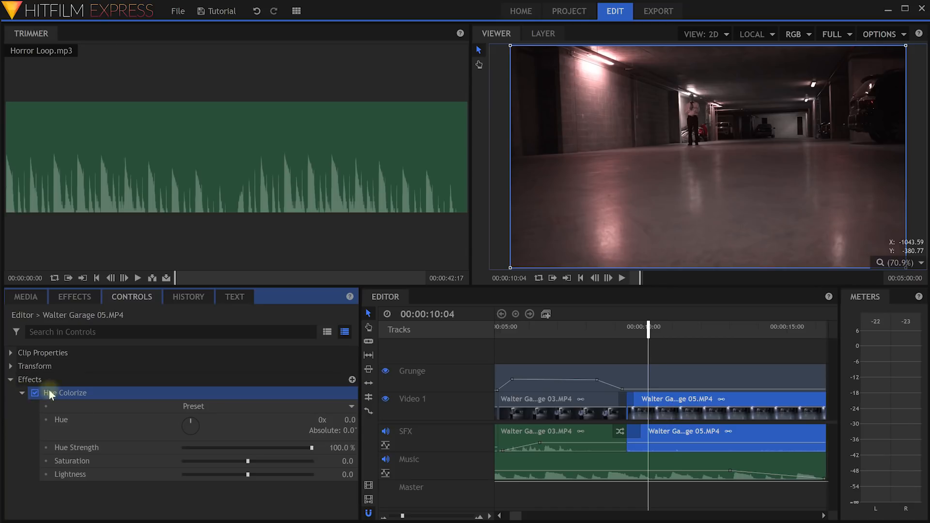
pyautogui.moveTo(312, 449); pyautogui.dragTo(279, 456)
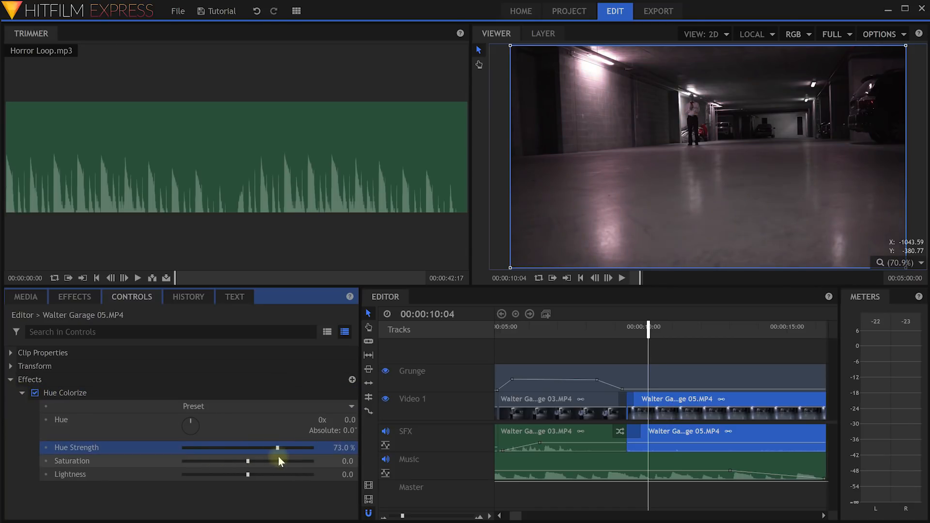
pyautogui.moveTo(281, 448); pyautogui.dragTo(267, 462)
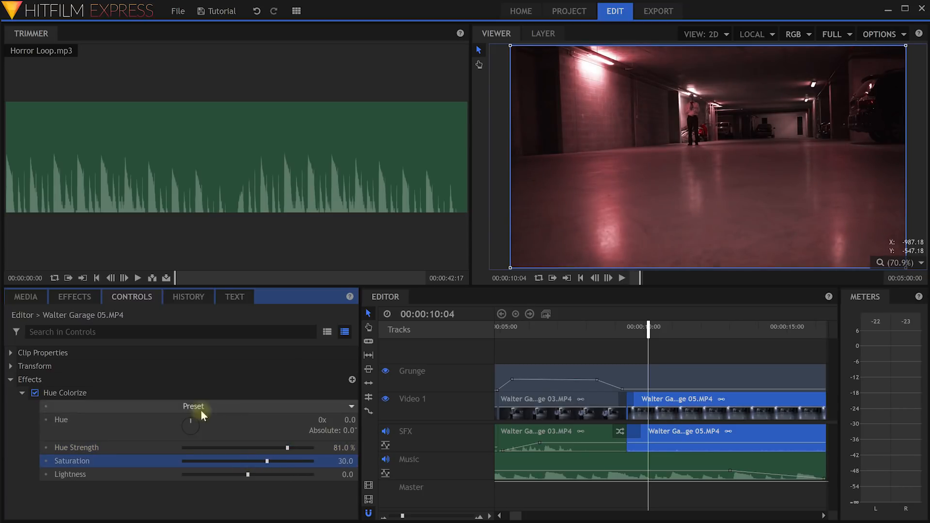
pyautogui.moveTo(190, 418); pyautogui.dragTo(188, 437)
pyautogui.moveTo(288, 449); pyautogui.dragTo(254, 453)
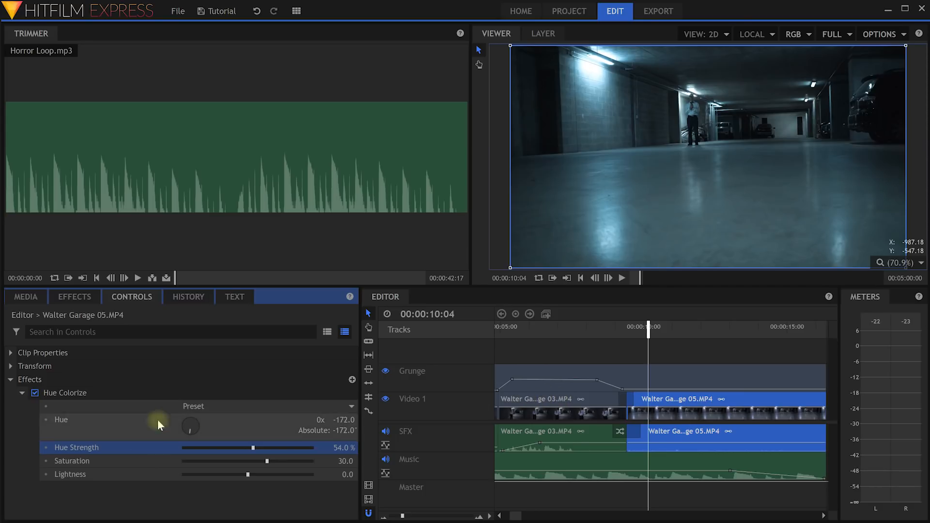
# Check the effects on the Walter Garage 03 and 05 clips.
pyautogui.click(580, 370)
pyautogui.click(534, 401)
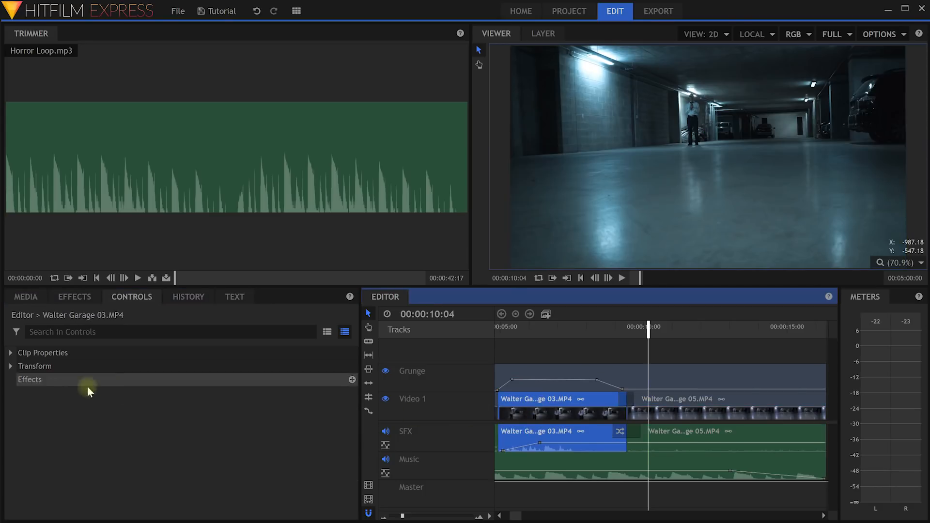
pyautogui.click(30, 381)
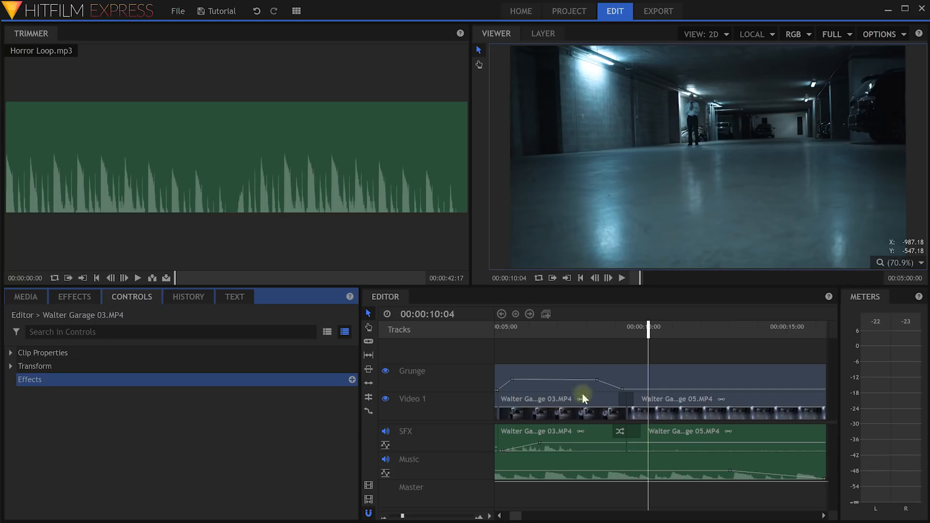
pyautogui.click(562, 407)
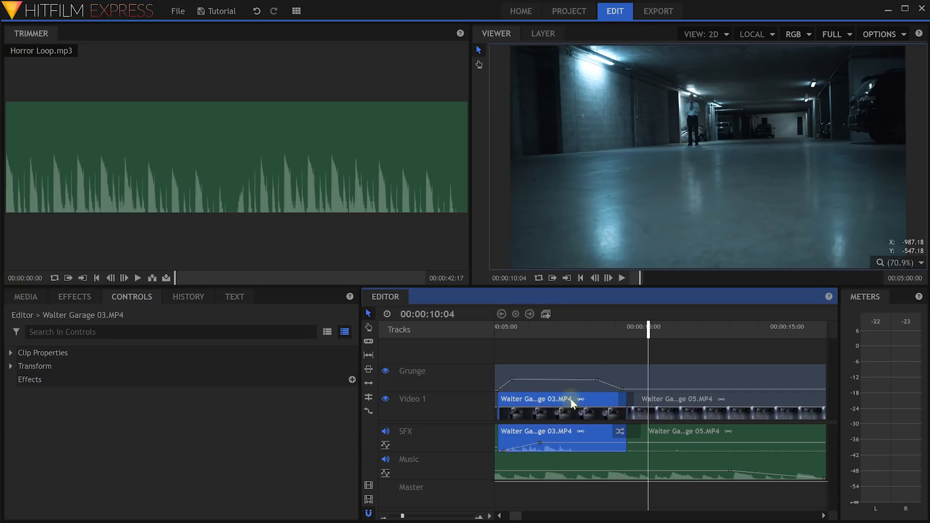
pyautogui.click(663, 403)
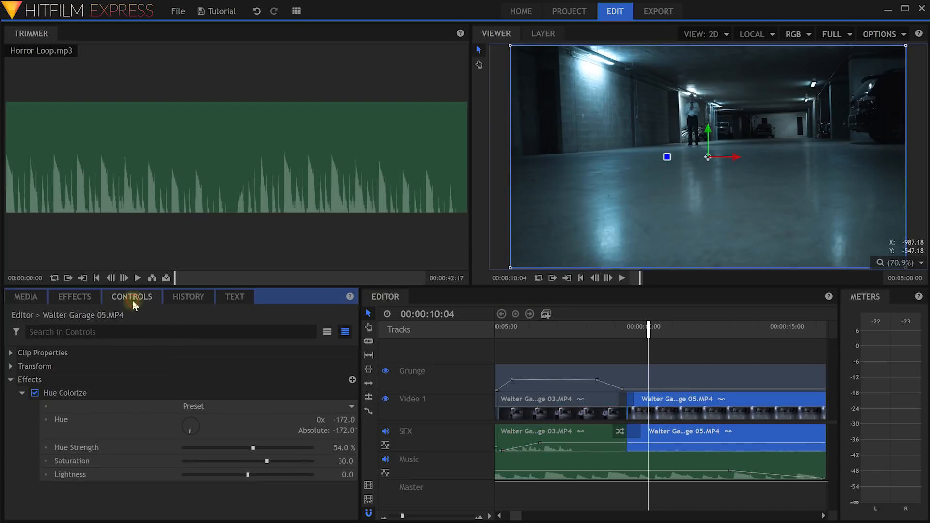
pyautogui.click(75, 393)
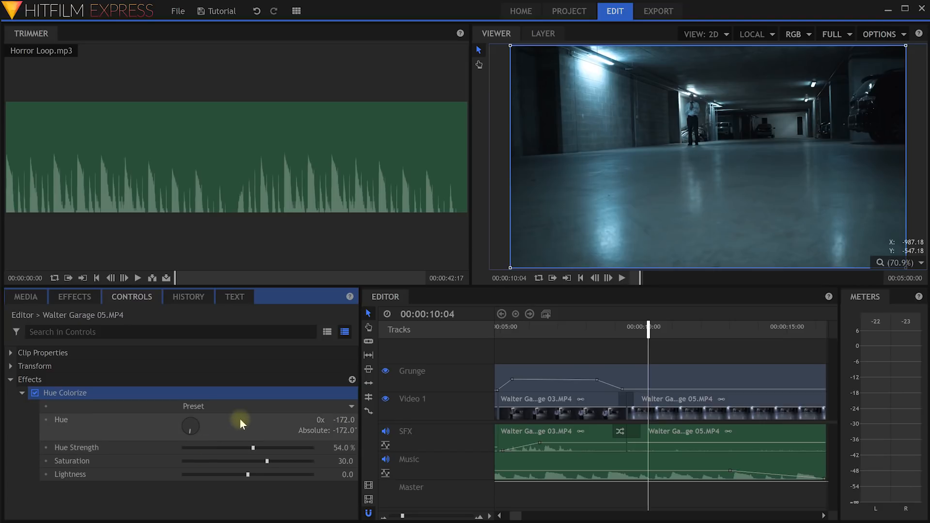
# Apply Oil Painting from Stylize to the Walter Garage 05 clip.
pyautogui.click(68, 297)
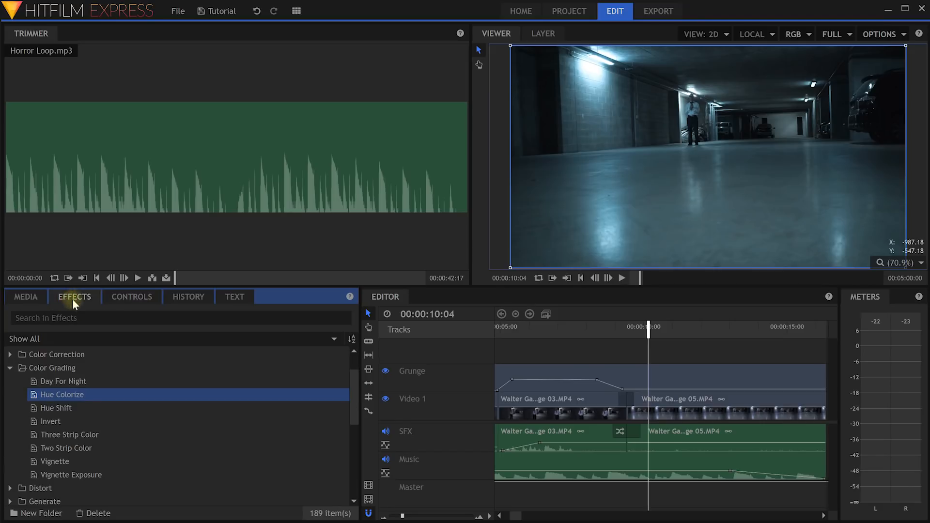
pyautogui.click(11, 368)
pyautogui.scroll(-1, 146, 400)
pyautogui.scroll(-1, 103, 392)
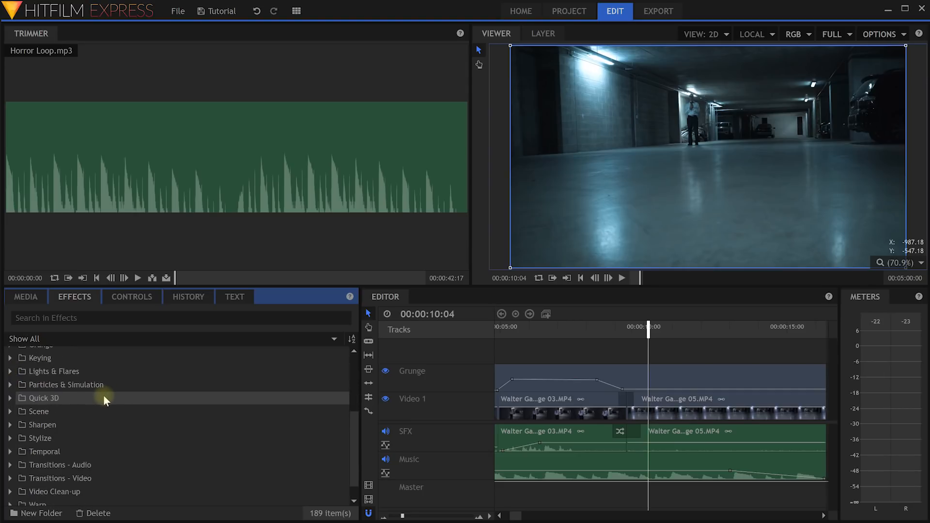
pyautogui.click(10, 437)
pyautogui.scroll(-2, 111, 426)
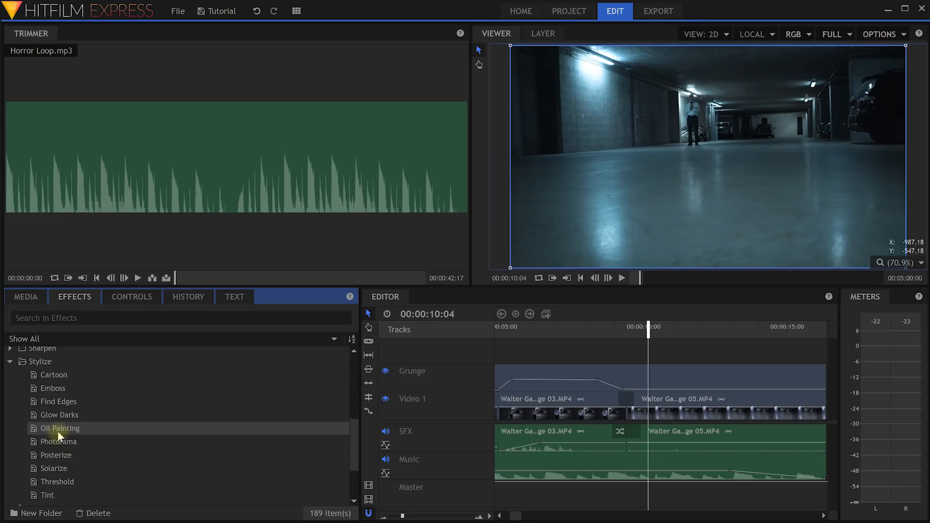
pyautogui.moveTo(50, 429)
pyautogui.mouseDown()
pyautogui.moveTo(674, 411)
pyautogui.moveTo(661, 402)
pyautogui.moveTo(632, 407)
pyautogui.moveTo(651, 410)
pyautogui.moveTo(644, 404)
pyautogui.moveTo(655, 399)
pyautogui.moveTo(652, 406)
pyautogui.mouseUp()
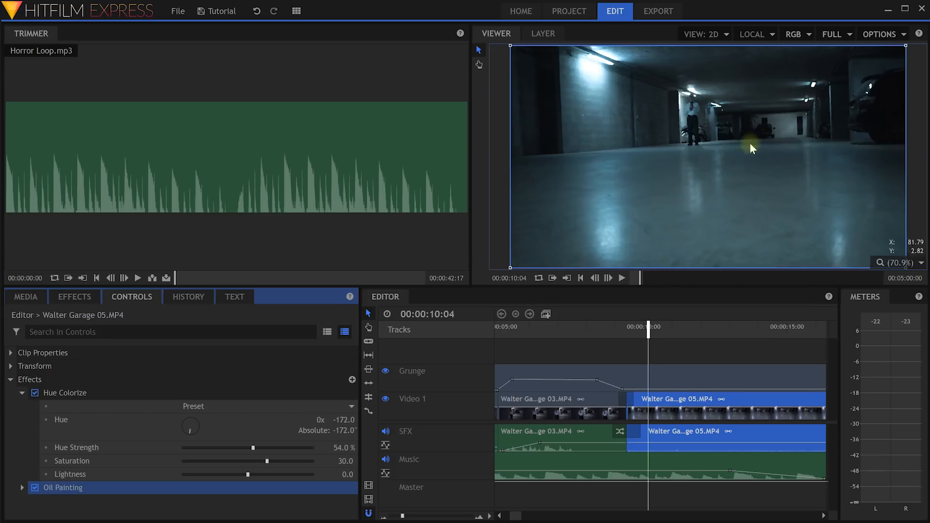
# Set the Oil Painting effect to Radius 10.2 px and Levels 11.
pyautogui.scroll(4, 732, 118)
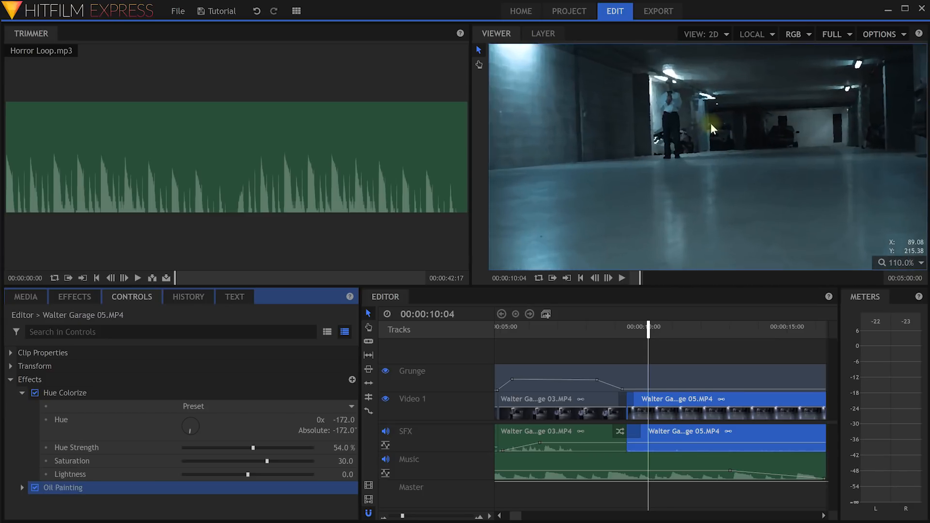
pyautogui.moveTo(694, 130); pyautogui.dragTo(679, 167)
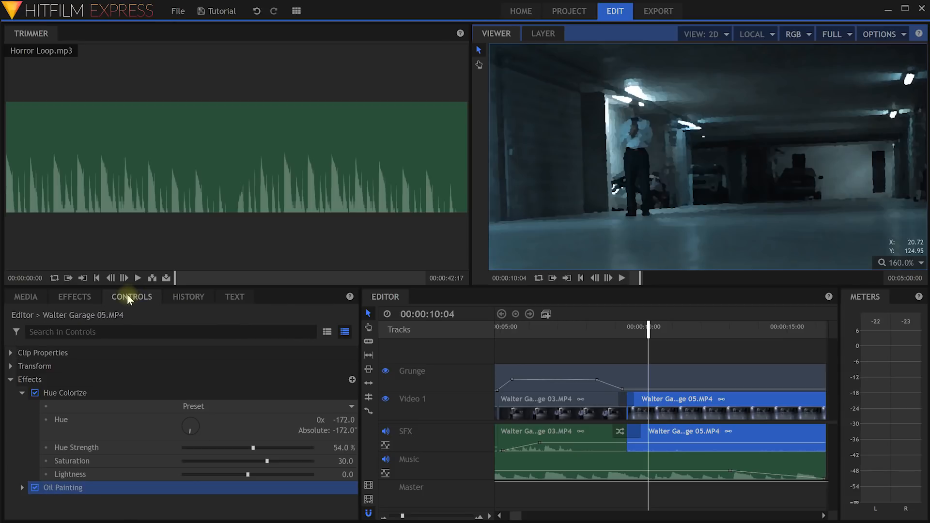
pyautogui.click(21, 487)
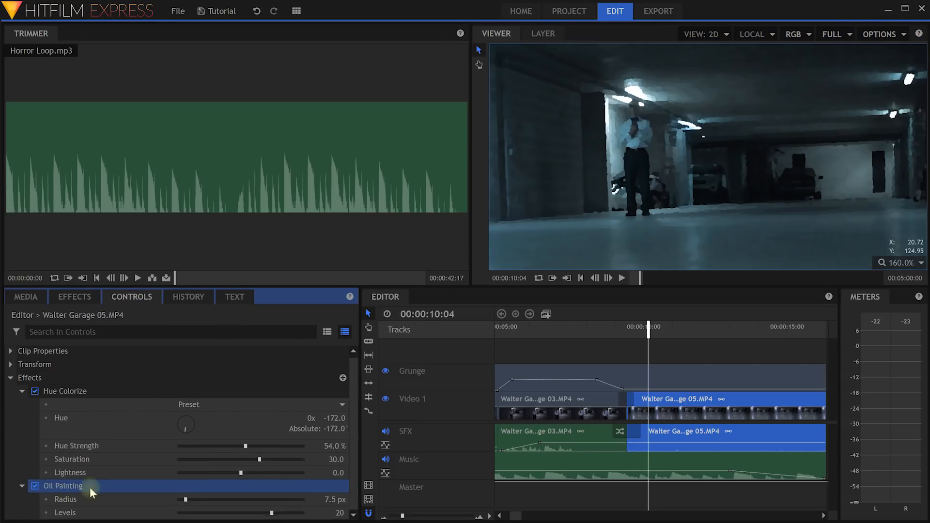
pyautogui.moveTo(186, 499)
pyautogui.mouseDown()
pyautogui.moveTo(257, 495)
pyautogui.moveTo(170, 500)
pyautogui.moveTo(187, 502)
pyautogui.mouseUp()
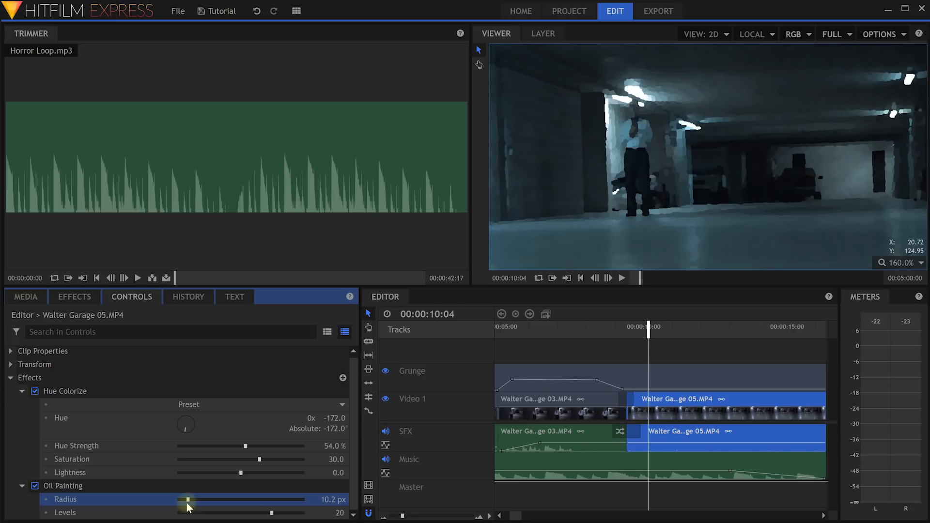
pyautogui.moveTo(271, 512)
pyautogui.mouseDown()
pyautogui.moveTo(182, 512)
pyautogui.moveTo(312, 502)
pyautogui.moveTo(310, 472)
pyautogui.moveTo(322, 498)
pyautogui.moveTo(195, 513)
pyautogui.moveTo(223, 516)
pyautogui.mouseUp()
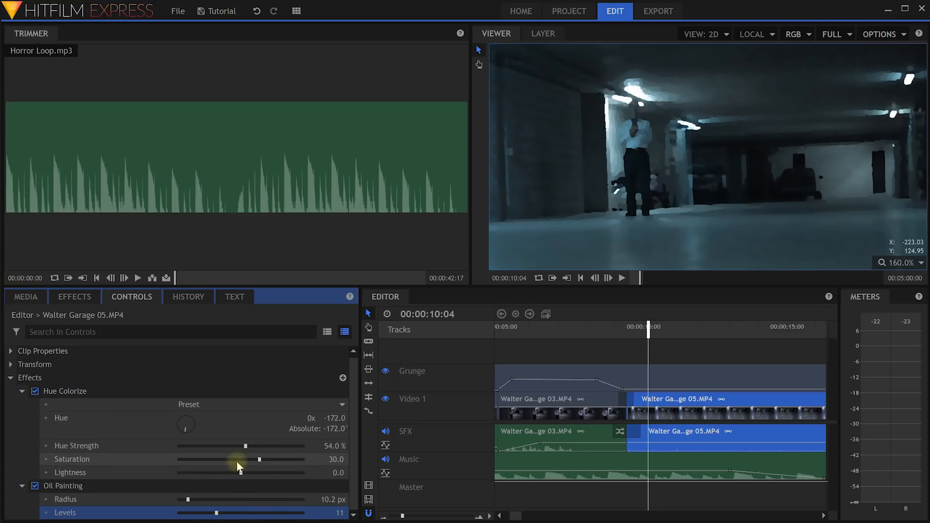
# Toggle Oil Painting and Hue Colorize off and on to compare, leaving both enabled.
pyautogui.click(35, 486)
pyautogui.click(35, 486)
pyautogui.click(35, 486)
pyautogui.click(35, 486)
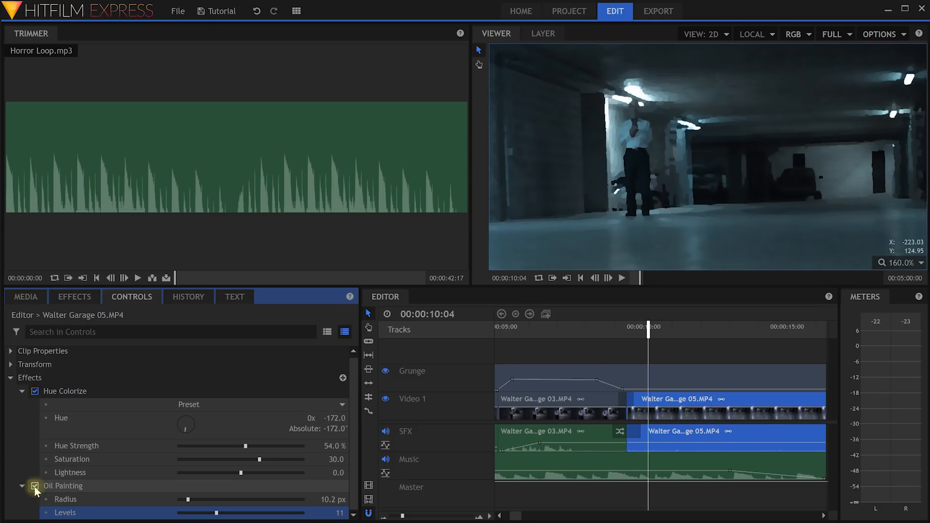
pyautogui.click(34, 390)
pyautogui.click(35, 390)
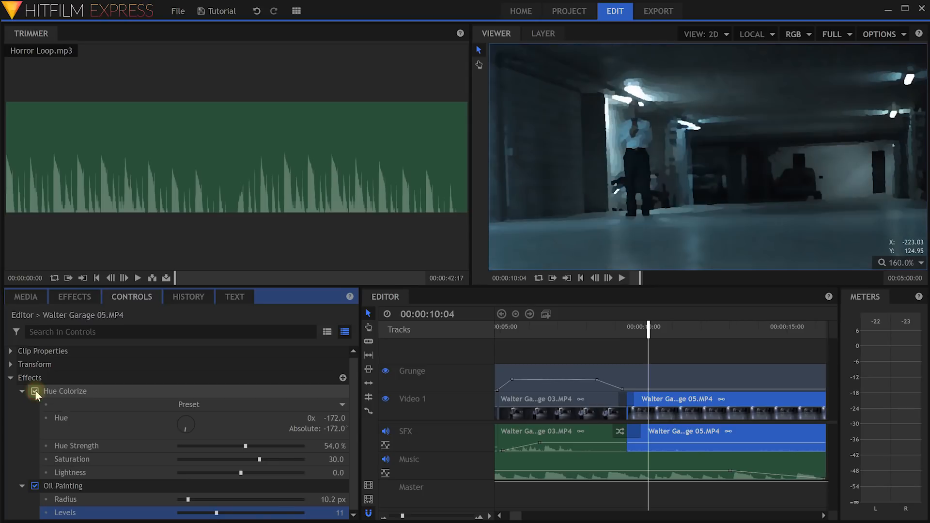
pyautogui.click(34, 391)
pyautogui.click(35, 391)
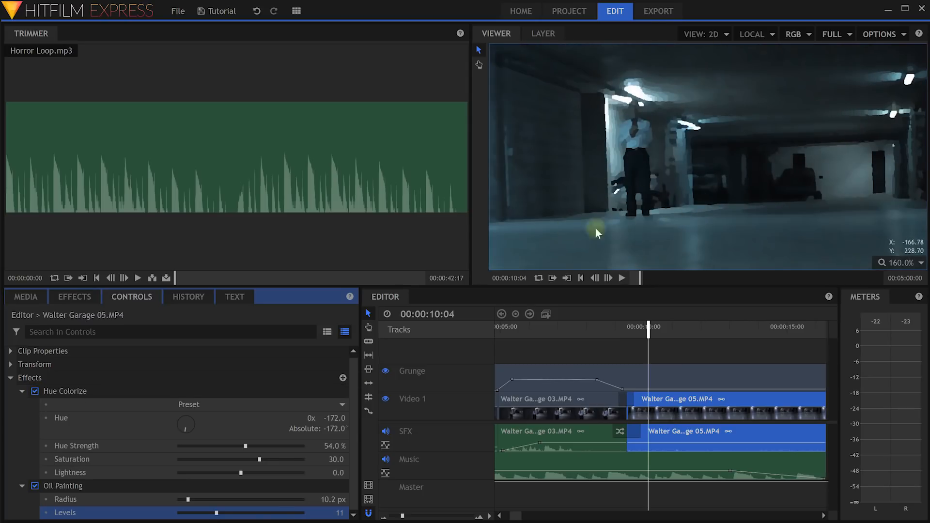
# Set the viewer zoom to Scale to Fit.
pyautogui.scroll(-3, 690, 166)
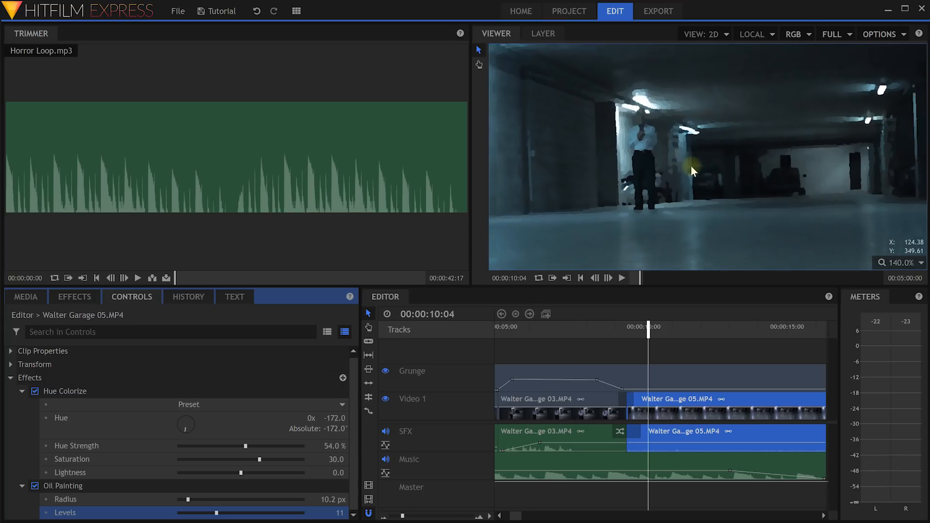
pyautogui.scroll(3, 683, 168)
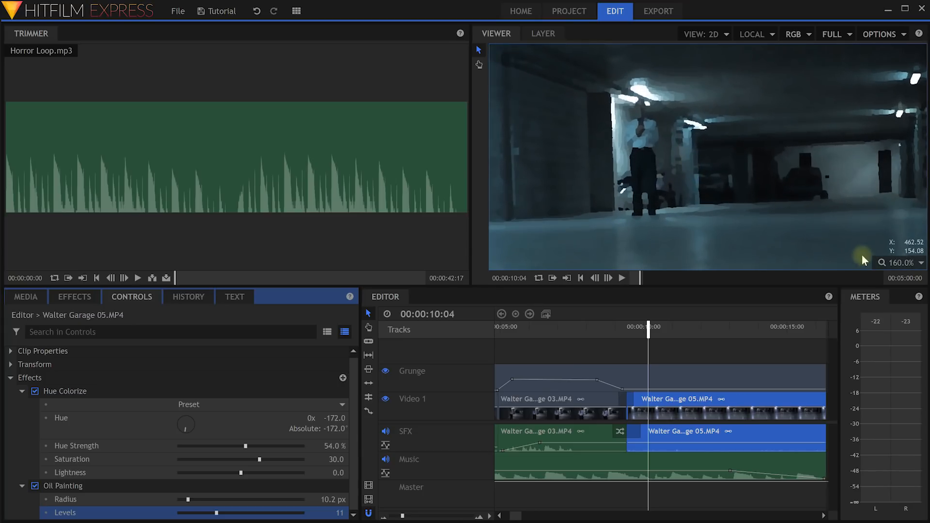
pyautogui.click(920, 263)
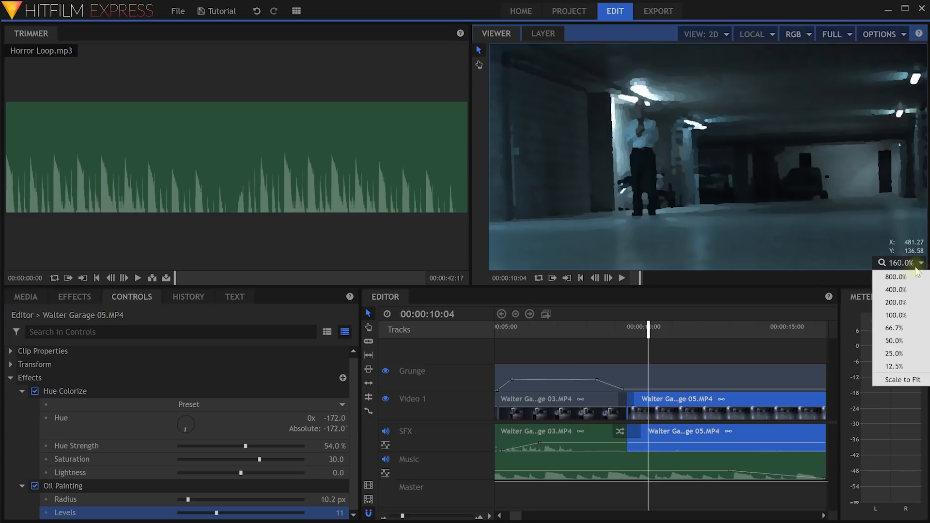
pyautogui.click(902, 379)
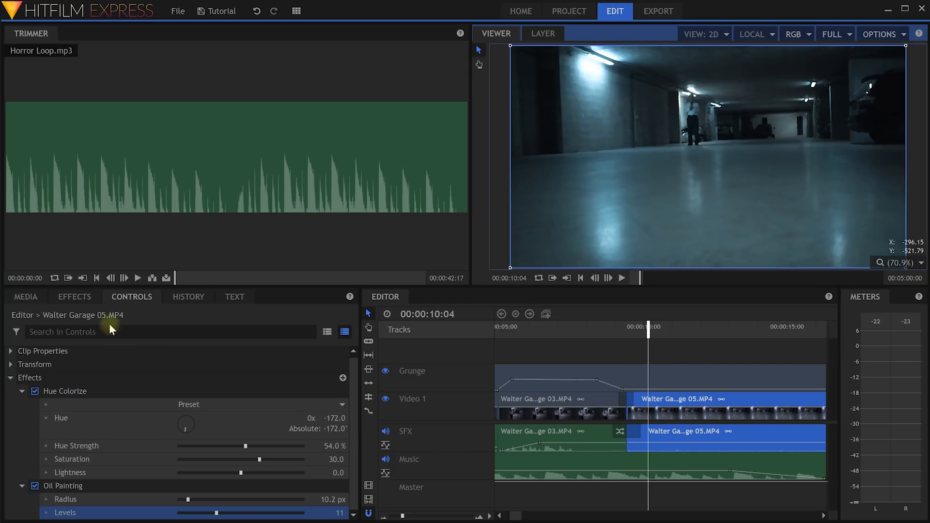
# Apply Audio Reverse from the Audio effects folder to the Walter Garage 03 clip.
pyautogui.click(70, 297)
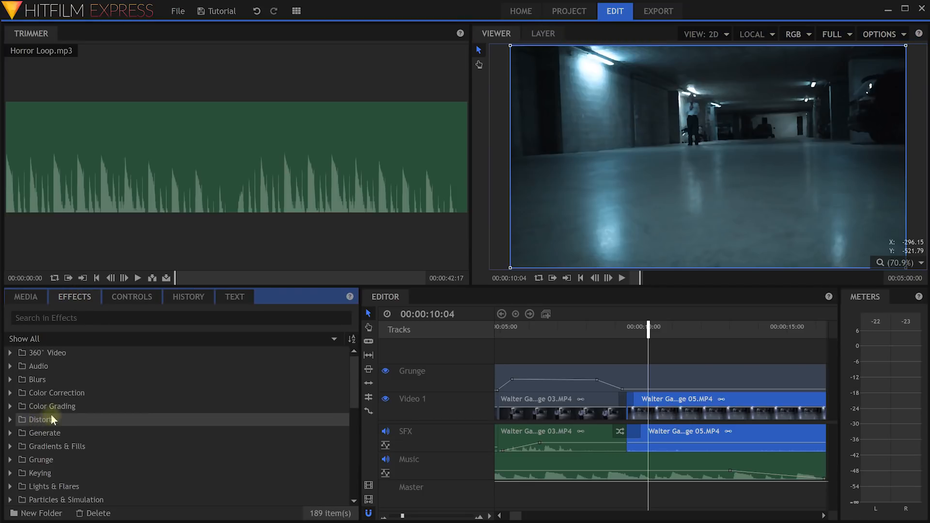
pyautogui.doubleClick(21, 365)
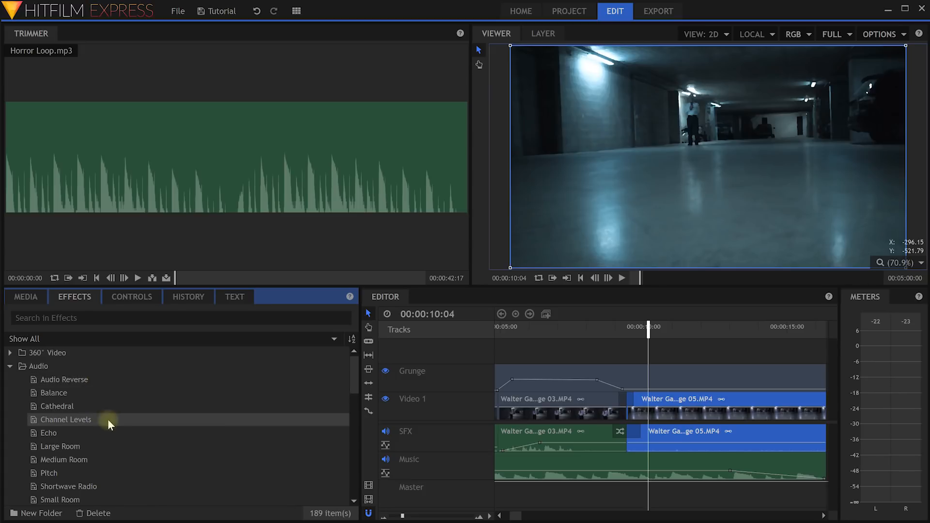
pyautogui.click(73, 473)
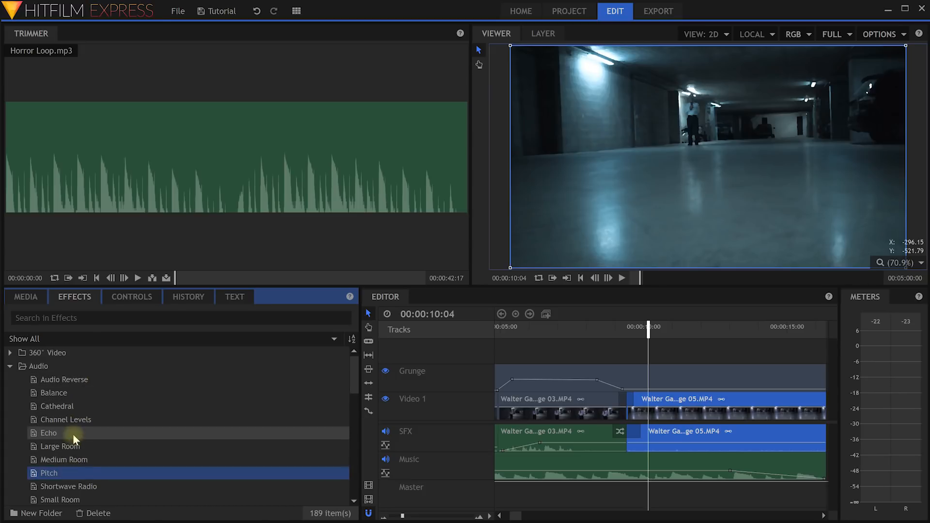
pyautogui.click(71, 434)
pyautogui.click(68, 391)
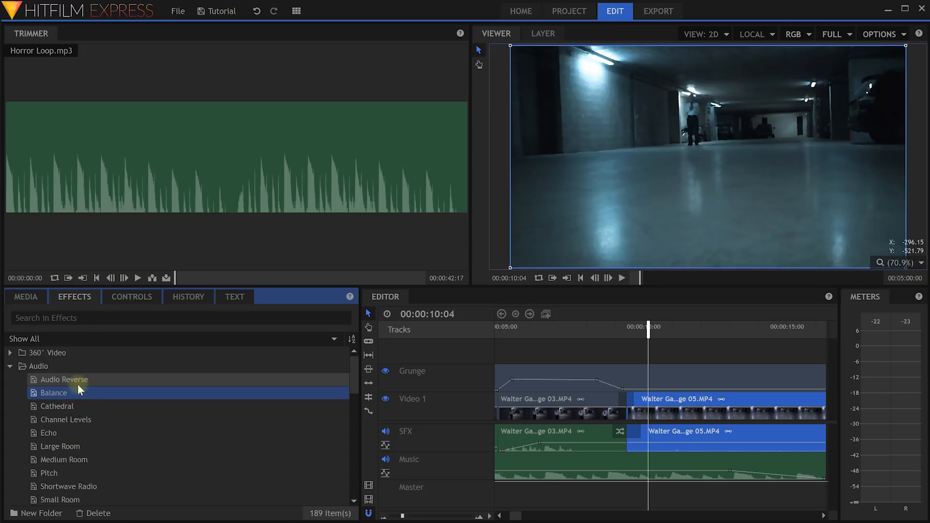
pyautogui.click(69, 381)
pyautogui.scroll(-1, 78, 407)
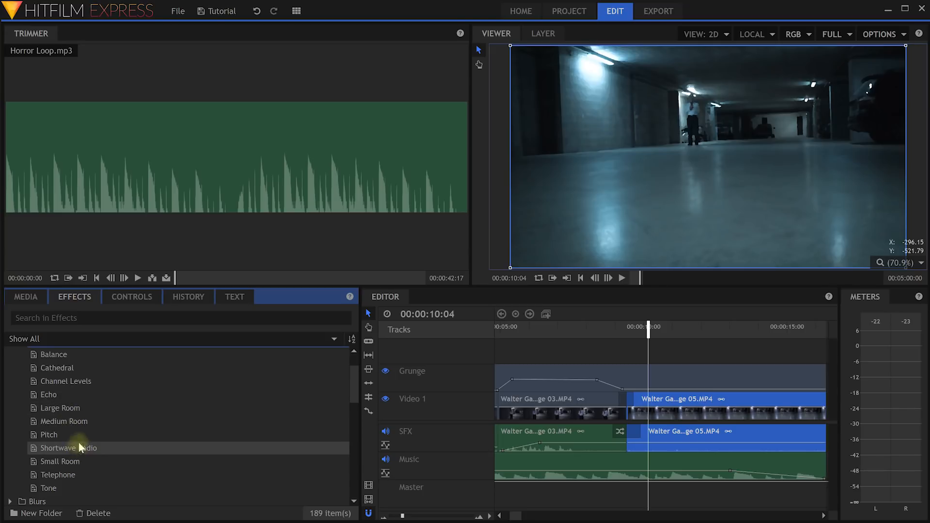
pyautogui.scroll(1, 57, 446)
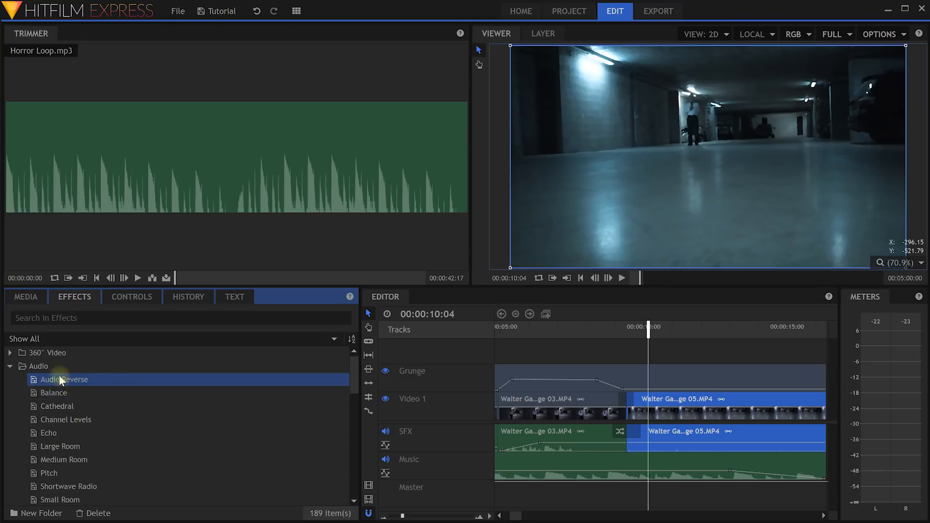
pyautogui.moveTo(56, 379); pyautogui.dragTo(573, 434)
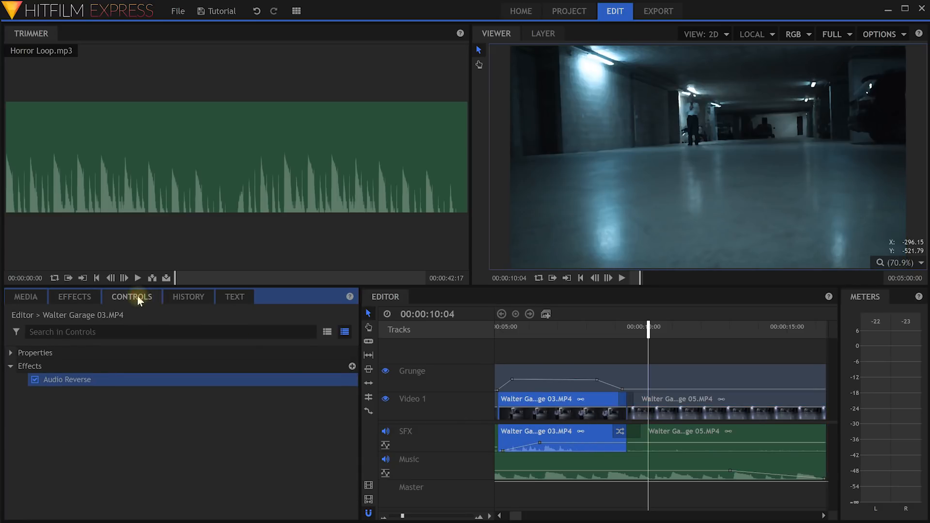
# Add Echo after Audio Reverse on Walter Garage 03: 1,140 ms delay, 50% falloff, 3 echoes.
pyautogui.click(557, 434)
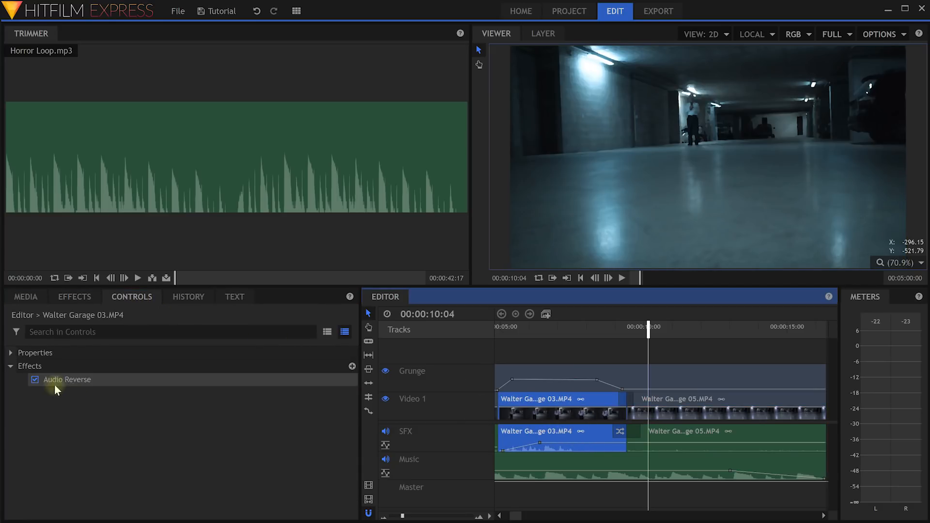
pyautogui.click(71, 383)
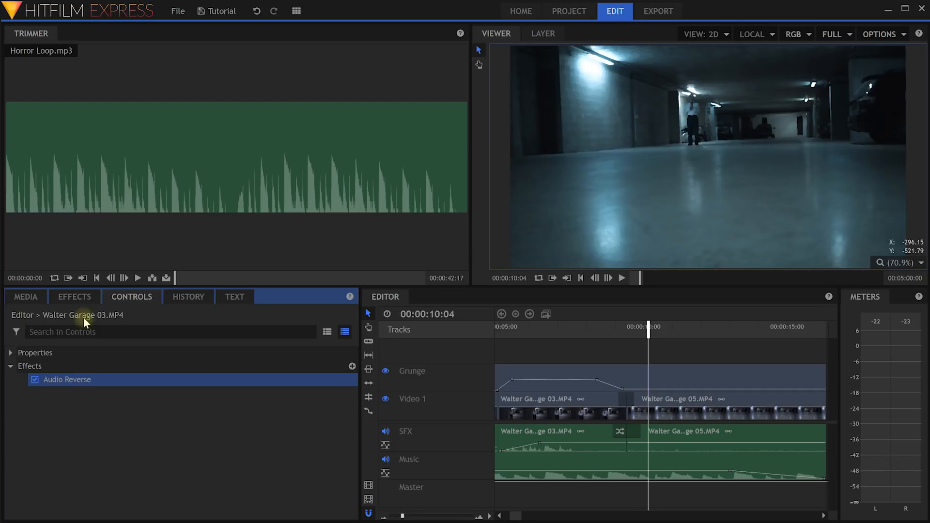
pyautogui.click(71, 297)
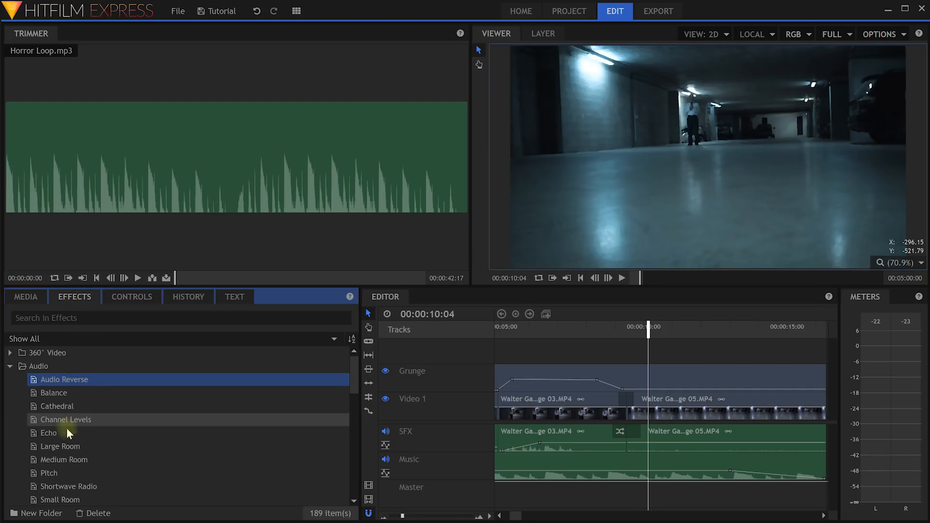
pyautogui.moveTo(47, 433); pyautogui.dragTo(563, 434)
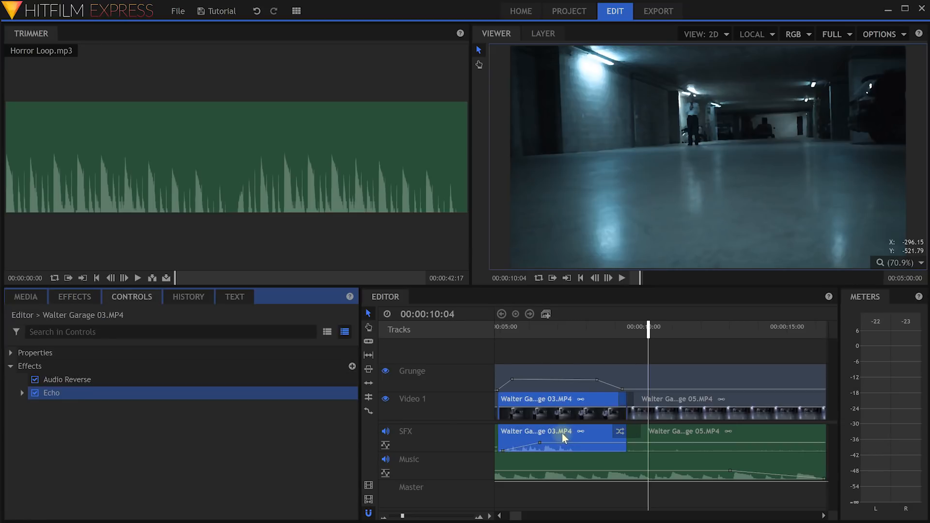
pyautogui.click(22, 393)
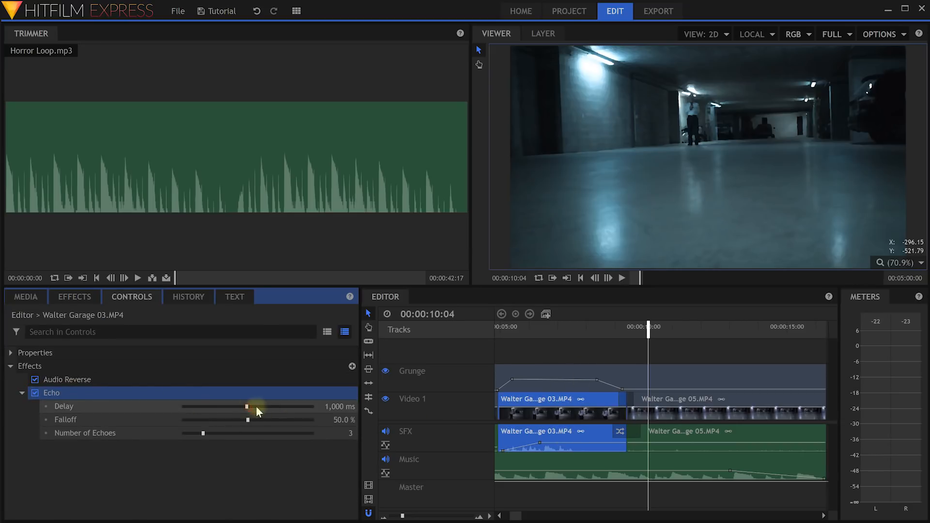
pyautogui.moveTo(249, 406); pyautogui.dragTo(256, 407)
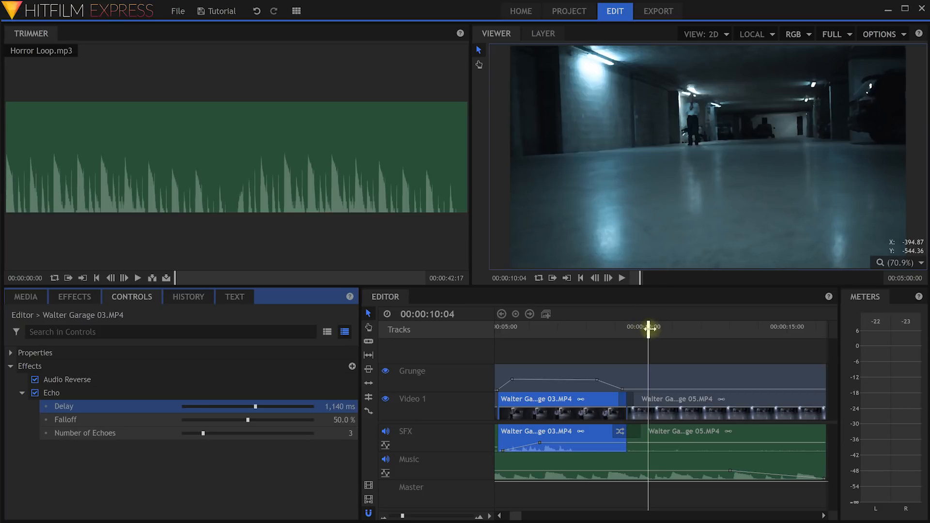
pyautogui.moveTo(648, 329); pyautogui.dragTo(513, 348)
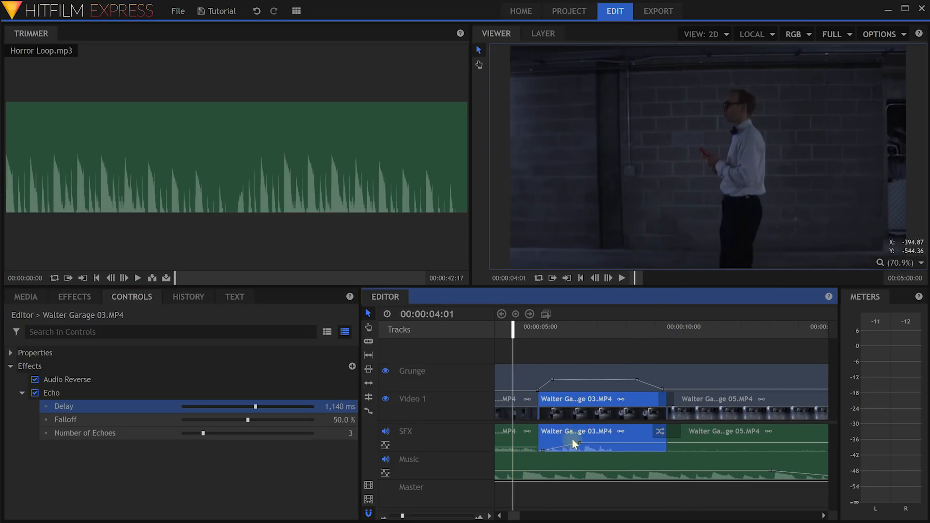
# Mute the Music track and play from just after four seconds to hear the sound effects.
pyautogui.click(385, 460)
pyautogui.moveTo(510, 332); pyautogui.dragTo(527, 336)
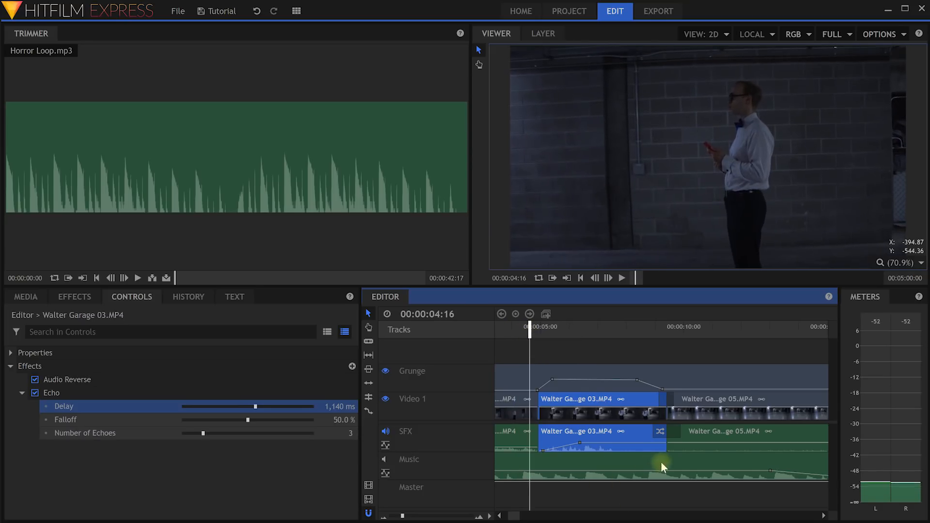
pyautogui.press('space')
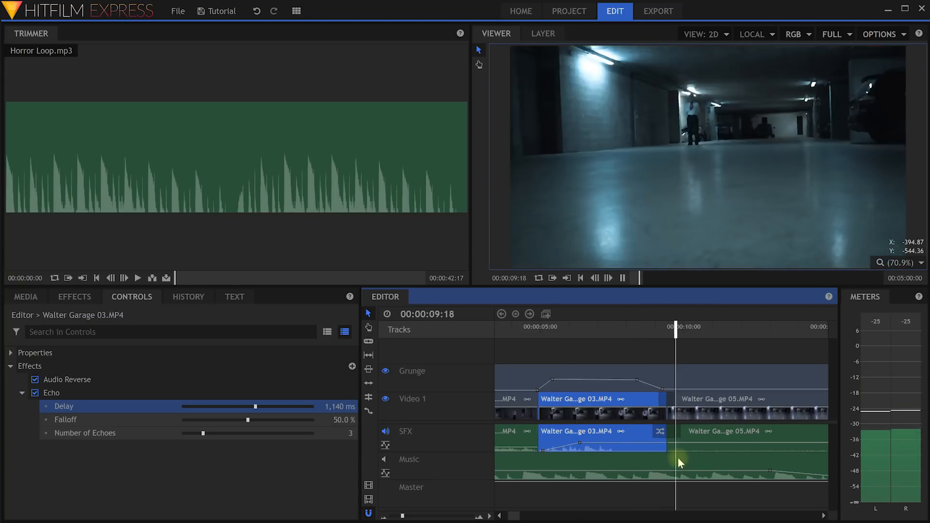
pyautogui.press('space')
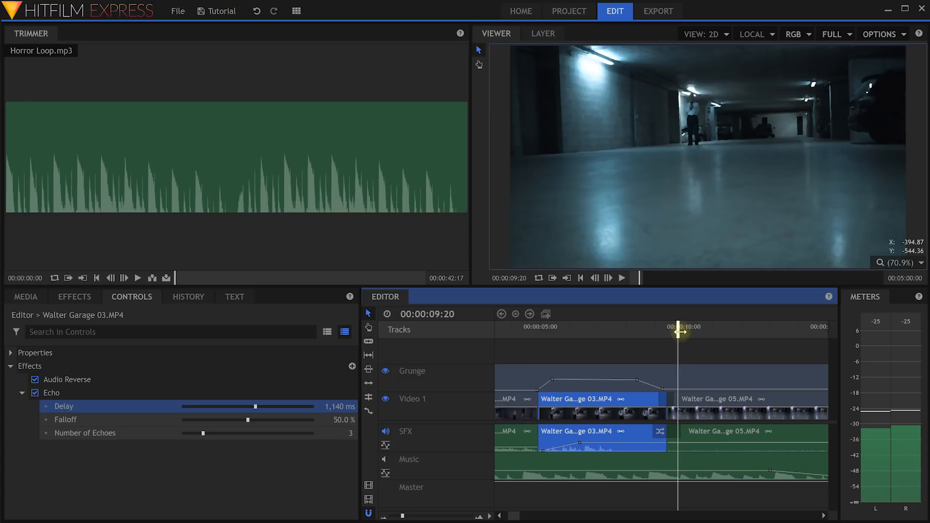
pyautogui.moveTo(678, 332); pyautogui.dragTo(655, 330)
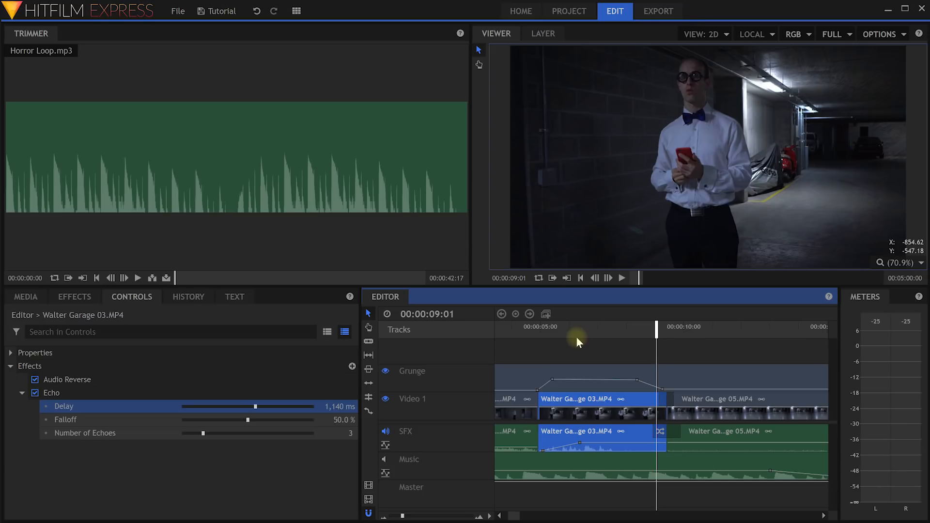
# Zoom the timeline out to show every clip, then return to around six seconds.
pyautogui.moveTo(402, 516); pyautogui.dragTo(400, 516)
pyautogui.click(641, 349)
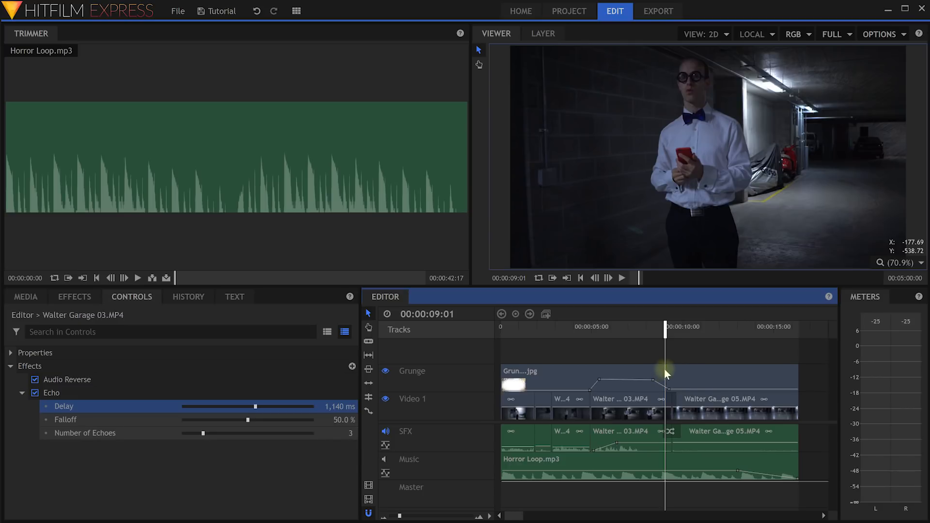
pyautogui.moveTo(664, 344); pyautogui.dragTo(625, 335)
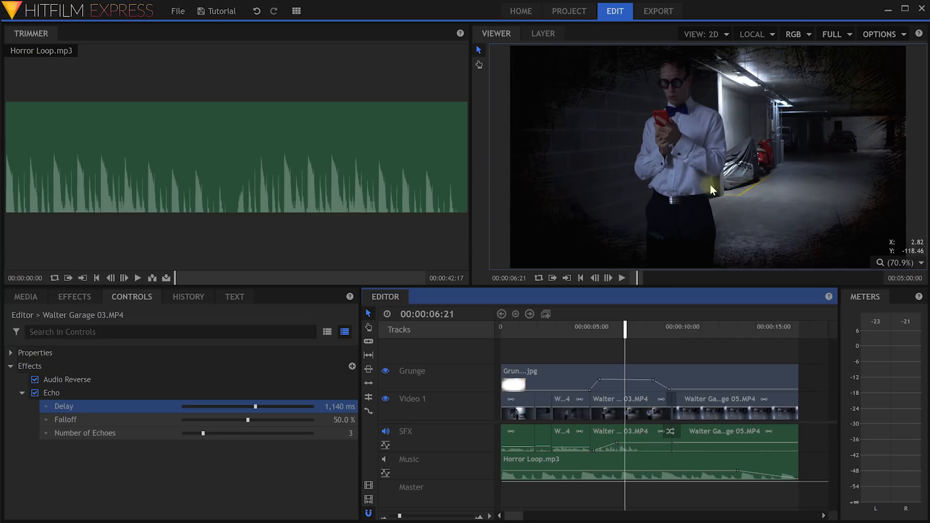
# Place Text Overlay.png from the Images folder on a new Video 3 track above the footage.
pyautogui.click(20, 298)
pyautogui.click(10, 388)
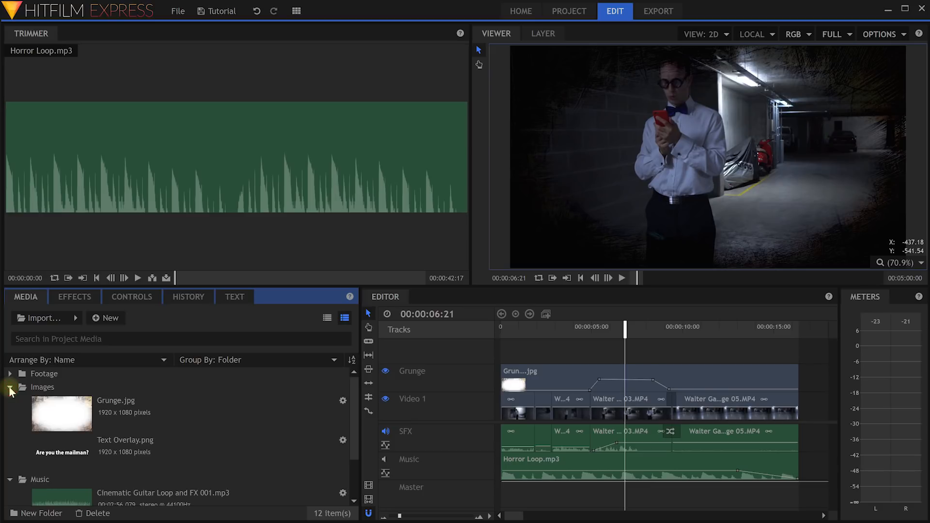
pyautogui.click(72, 451)
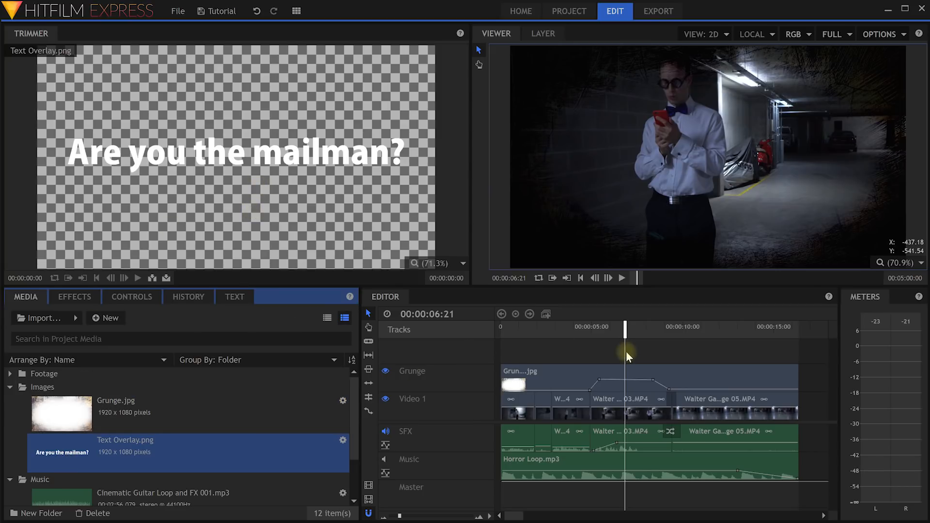
pyautogui.moveTo(69, 452); pyautogui.dragTo(576, 355)
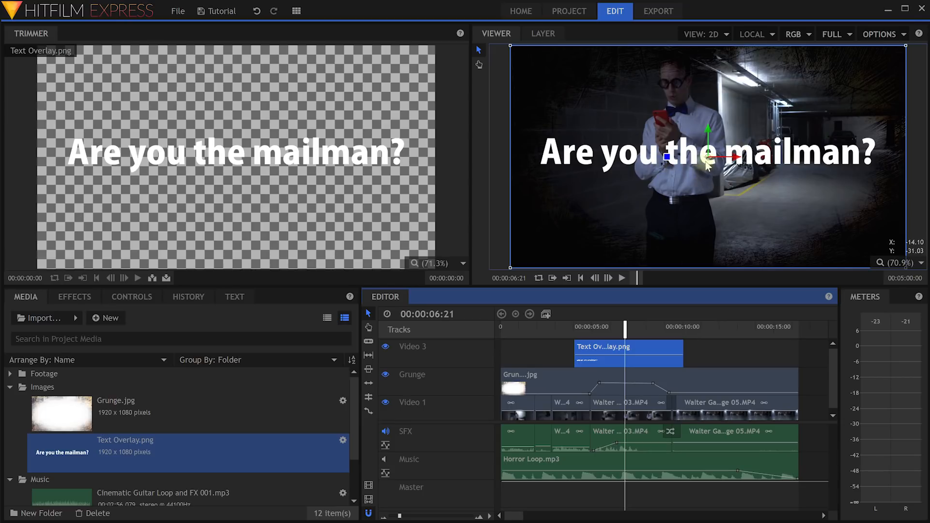
# Move the 'Are you the mailman?' caption down toward the bottom of the frame.
pyautogui.moveTo(708, 129); pyautogui.dragTo(708, 132)
pyautogui.click(619, 346)
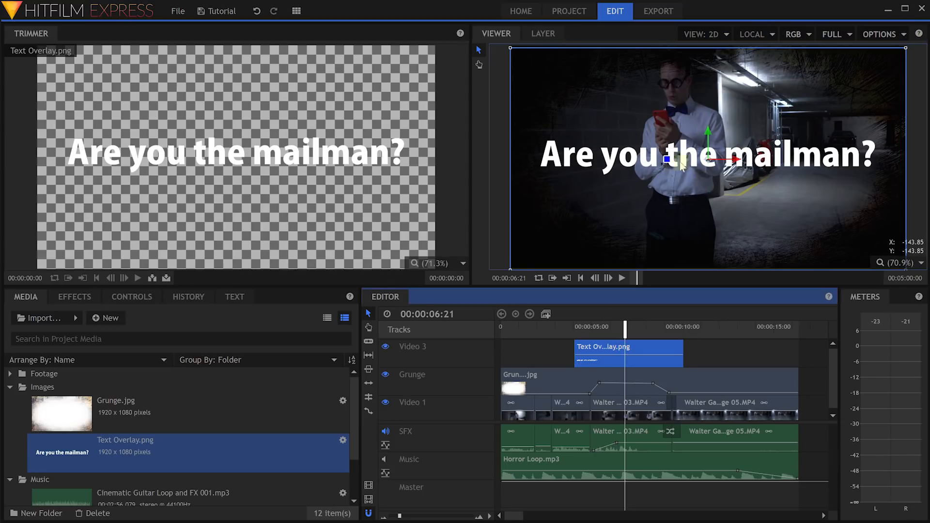
pyautogui.moveTo(708, 134); pyautogui.dragTo(686, 222)
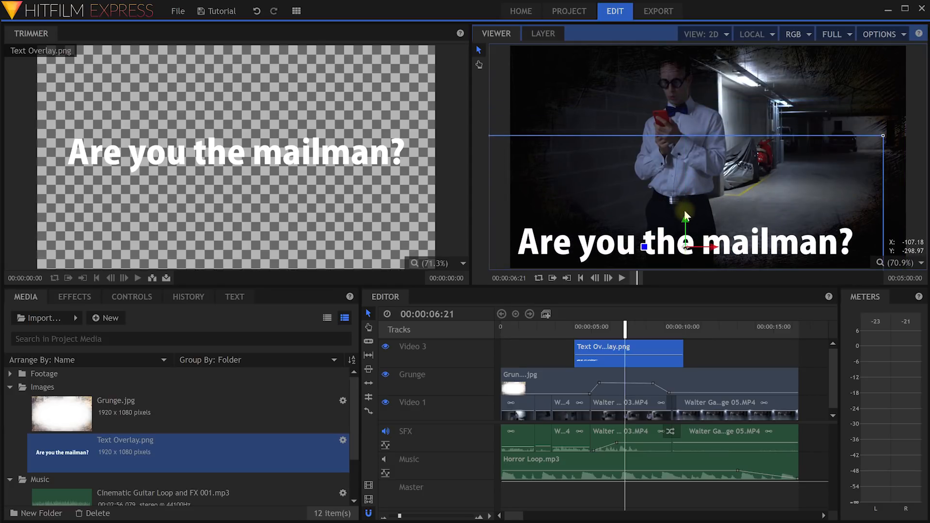
pyautogui.moveTo(624, 329); pyautogui.dragTo(577, 333)
# Play the edit from 00:00:04:05 to 00:00:09:02, then select the Text Overlay clip.
pyautogui.click(702, 352)
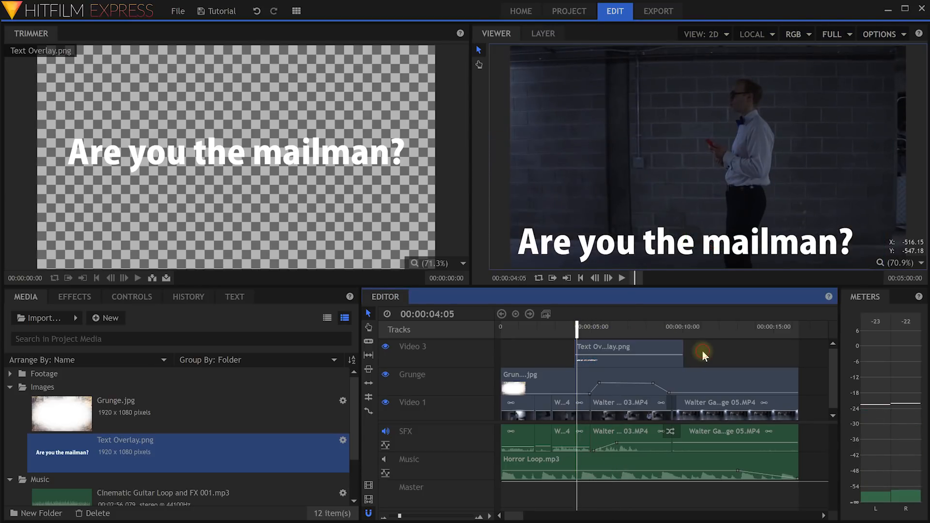
pyautogui.press('space')
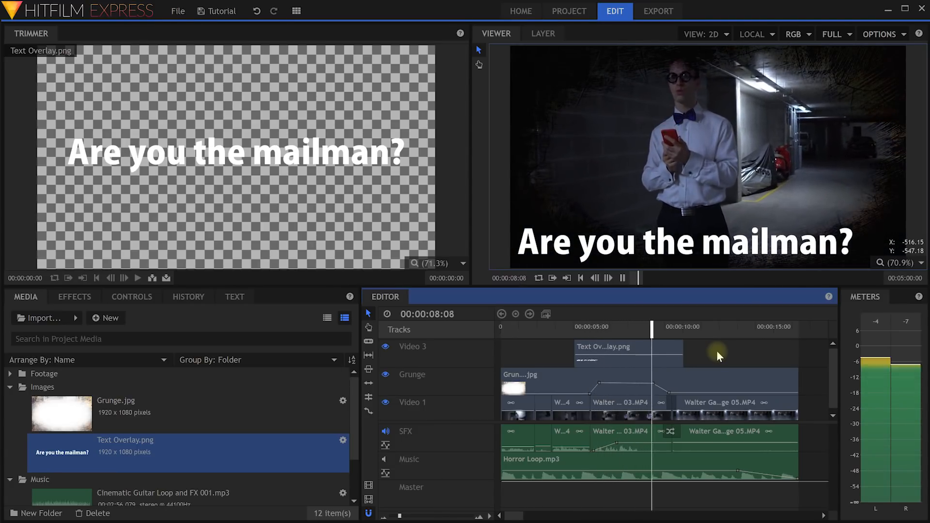
pyautogui.press('space')
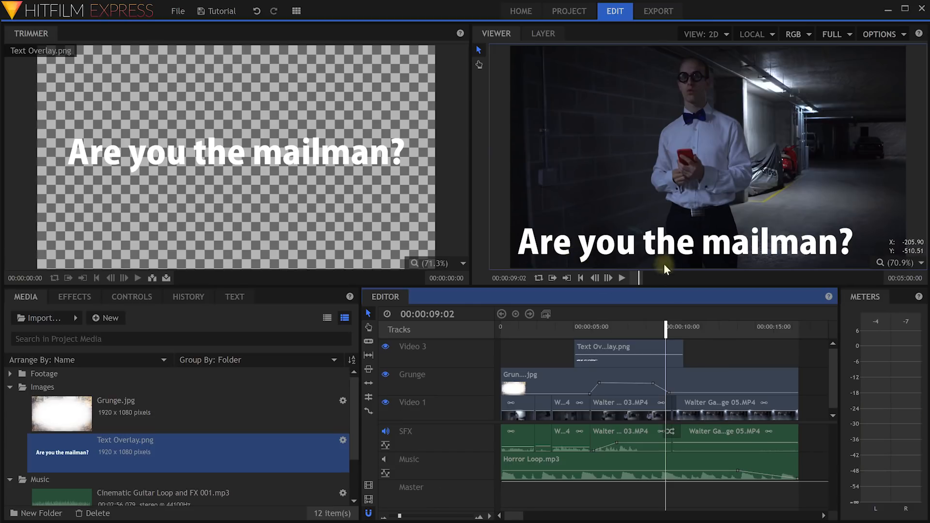
pyautogui.click(637, 348)
# Shift the caption further right by scrubbing the overlay's Transform Position X.
pyautogui.click(131, 296)
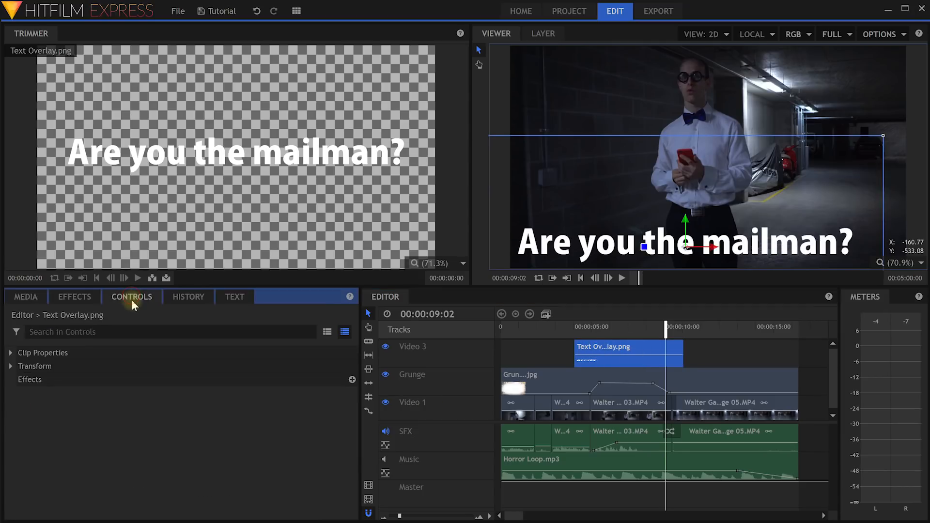
pyautogui.click(10, 353)
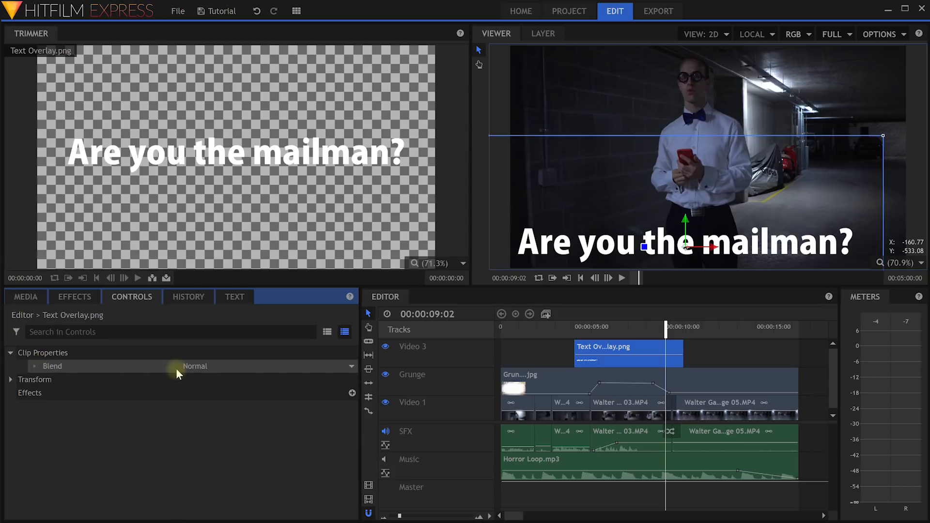
pyautogui.click(11, 379)
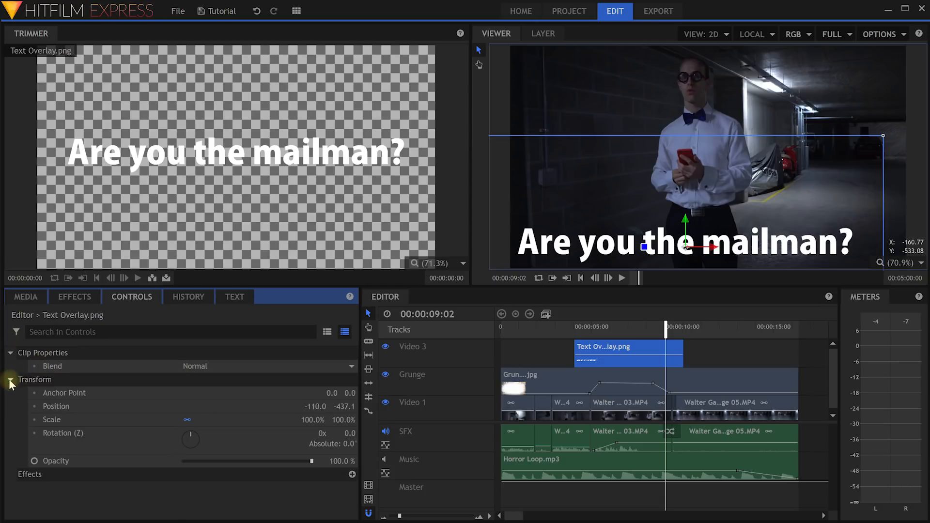
pyautogui.moveTo(315, 406)
pyautogui.mouseDown()
pyautogui.moveTo(339, 406)
pyautogui.moveTo(296, 409)
pyautogui.mouseUp()
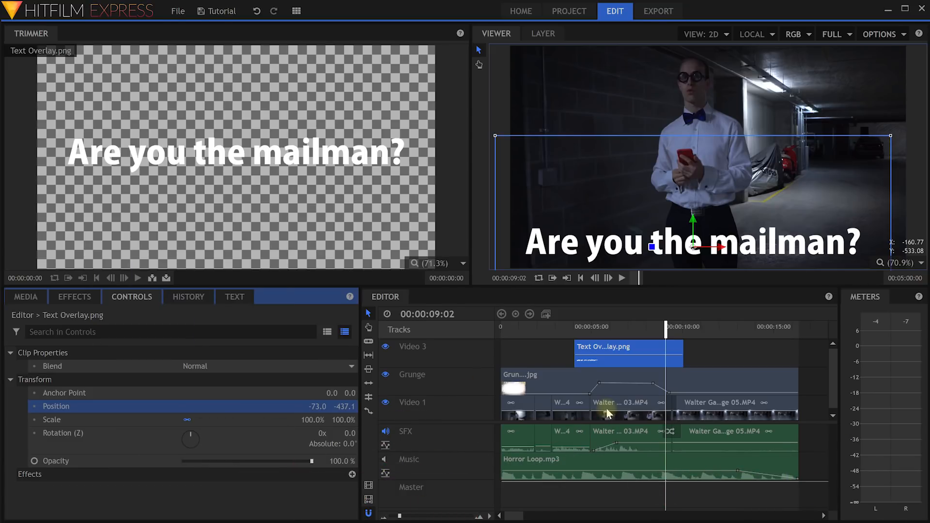
# Delete the Text Overlay.png clip from Video 3.
pyautogui.keyDown('shift'); pyautogui.click(580, 444); pyautogui.keyUp('shift')
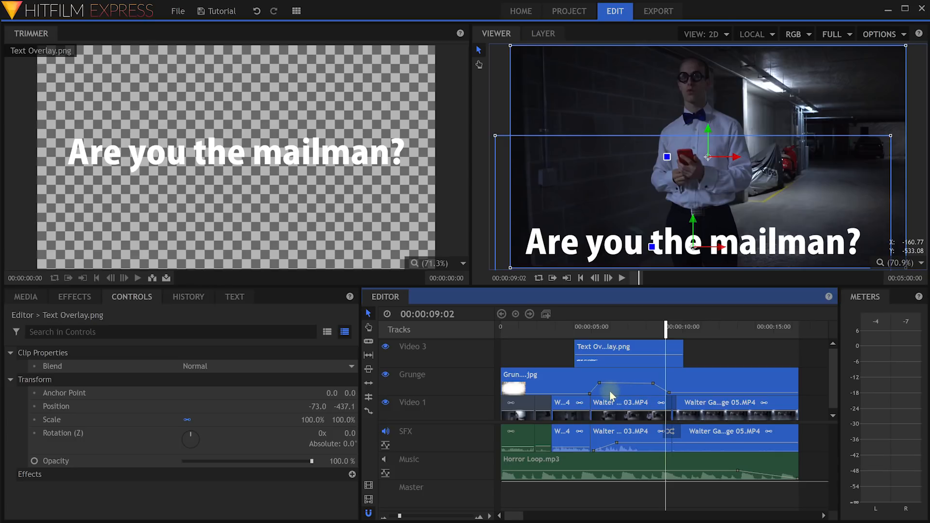
pyautogui.click(713, 347)
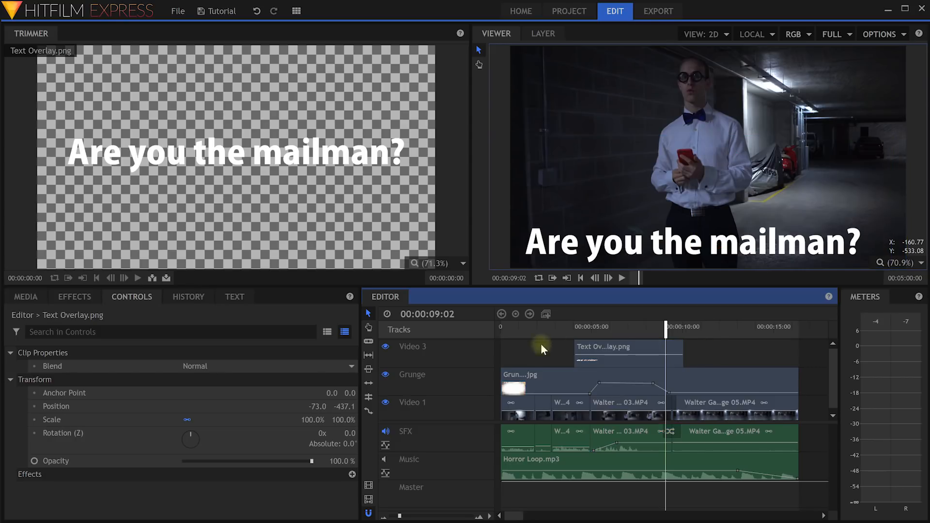
pyautogui.click(608, 349)
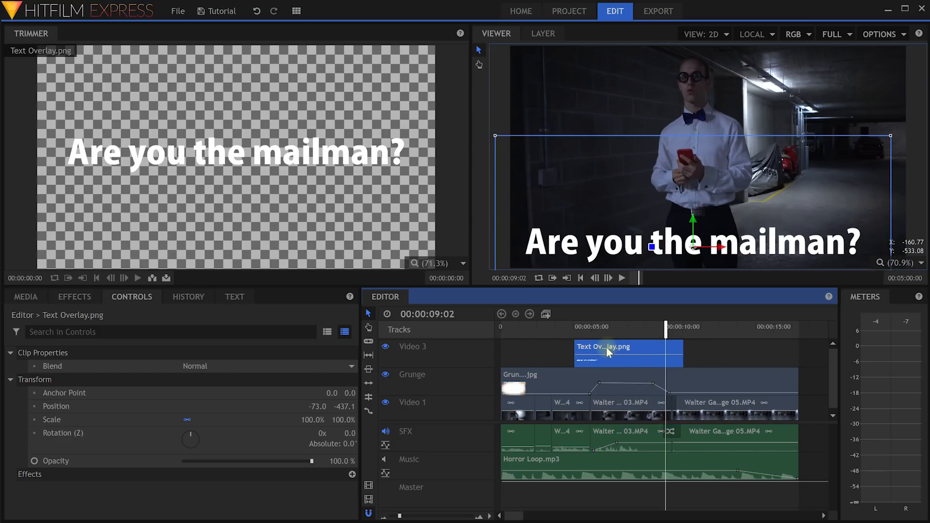
pyautogui.press('Delete')
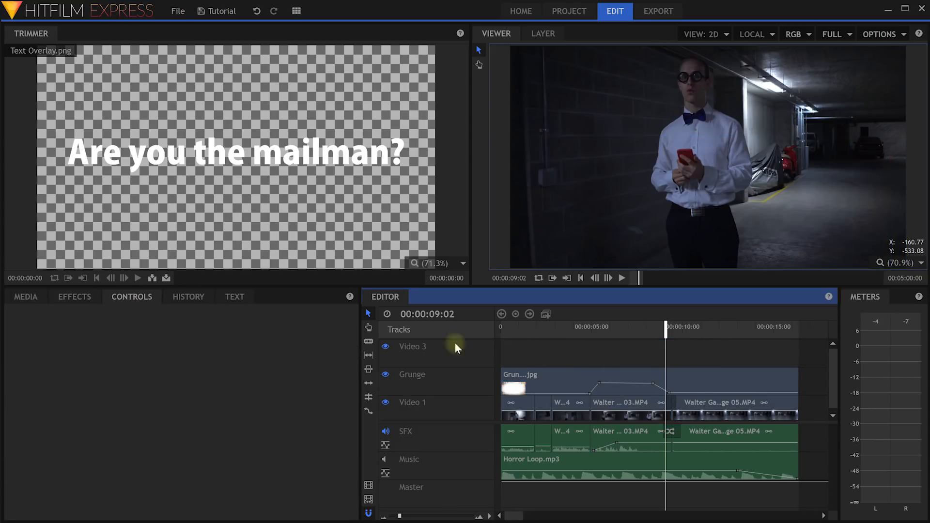
# Collapse the Images and Music folders and start a new composite shot from the Media bin.
pyautogui.click(25, 296)
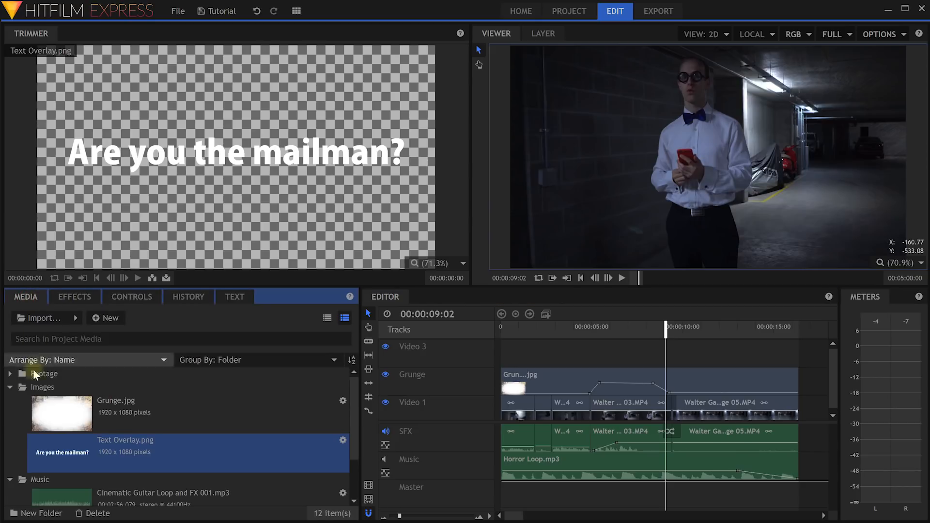
pyautogui.click(9, 388)
pyautogui.click(10, 400)
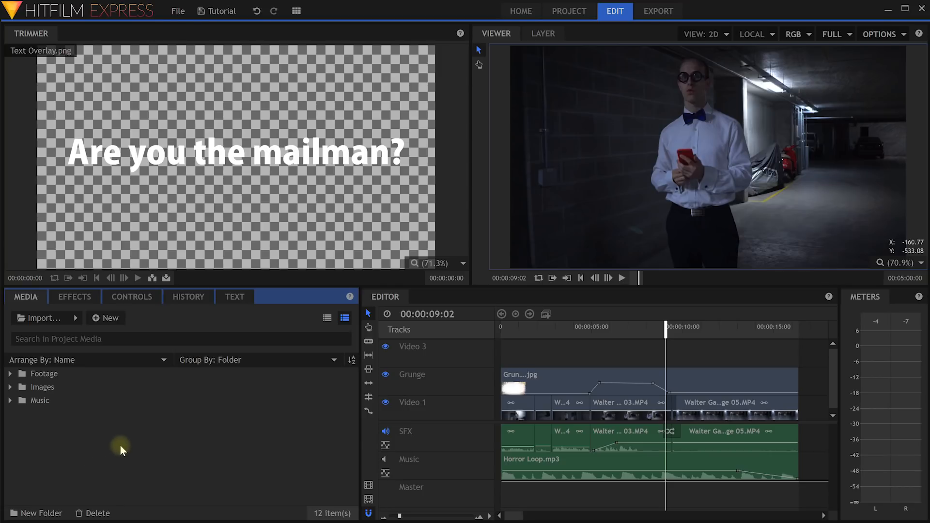
pyautogui.click(100, 320)
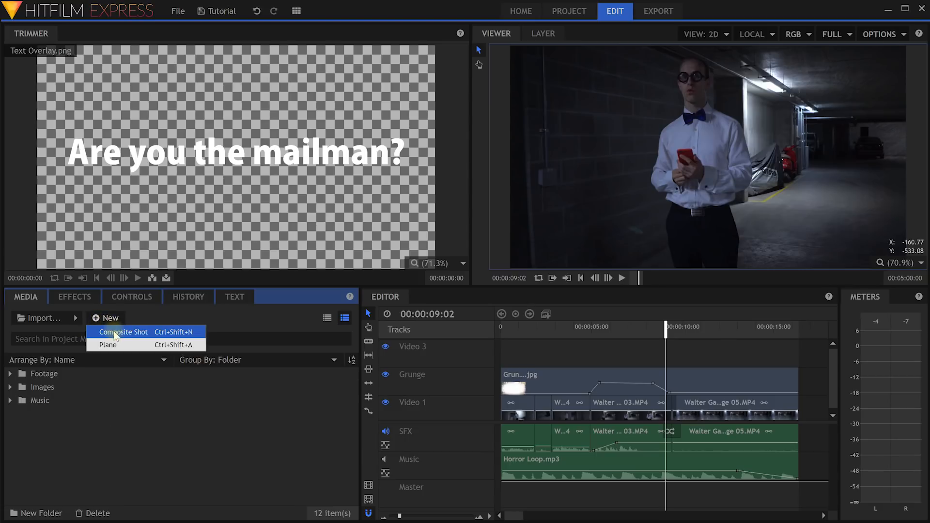
pyautogui.rightClick(68, 420)
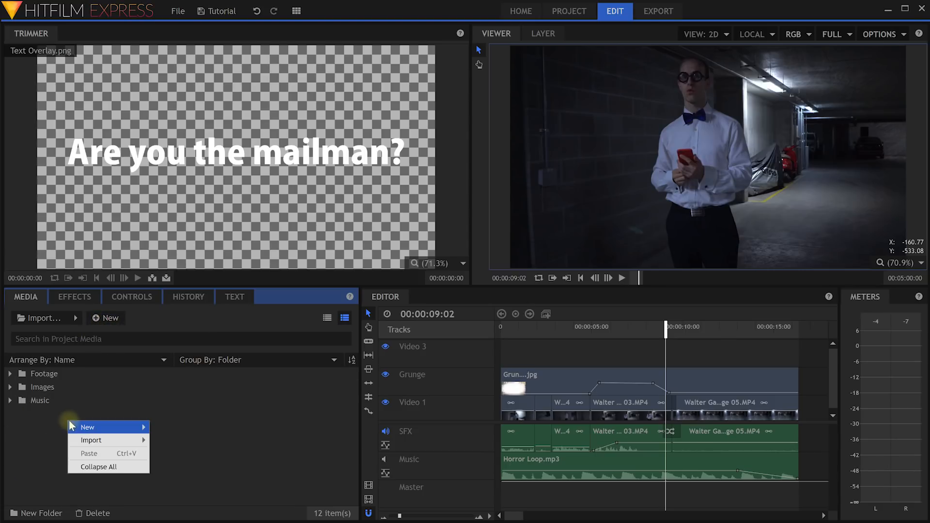
pyautogui.moveTo(104, 427)
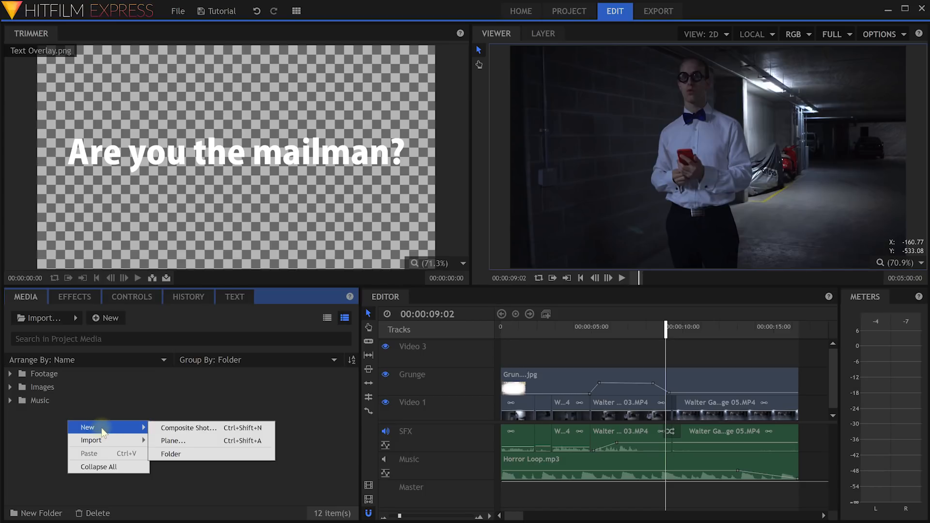
pyautogui.click(221, 428)
# Name the composite shot 'Title Text' with the 1080p Full HD @ 24 fps template and create it.
pyautogui.moveTo(469, 58); pyautogui.dragTo(477, 112)
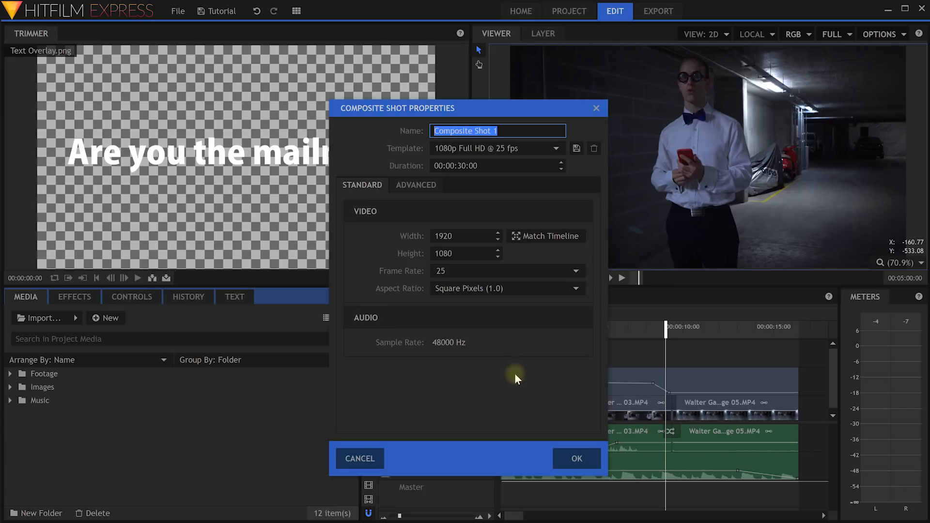
pyautogui.write('Title Text')
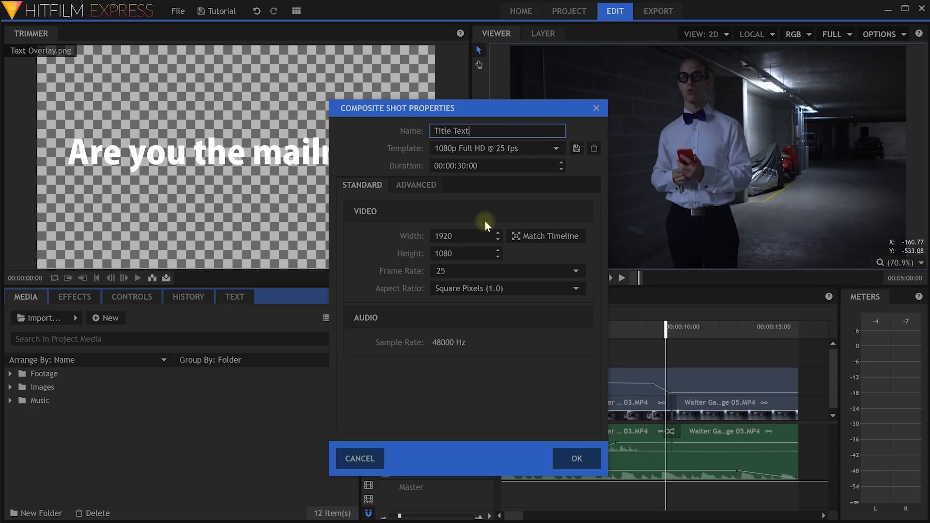
pyautogui.click(540, 148)
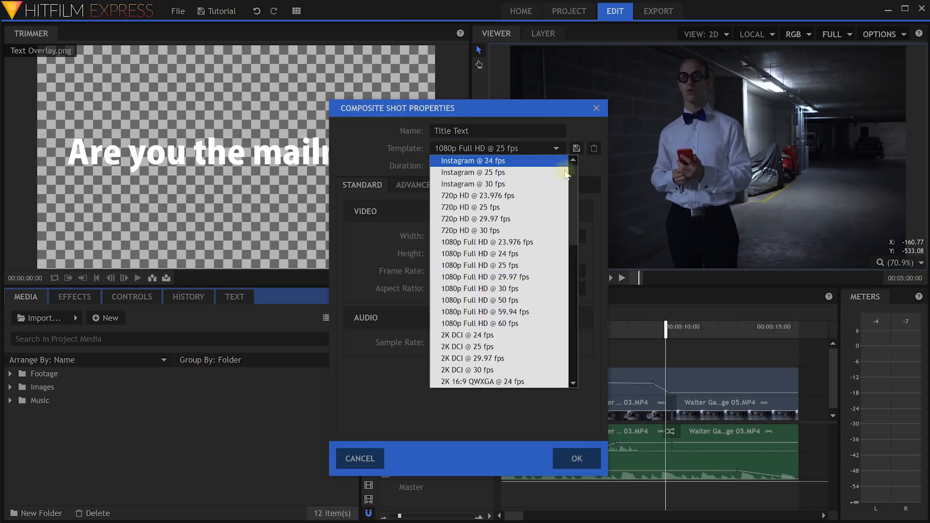
pyautogui.click(530, 254)
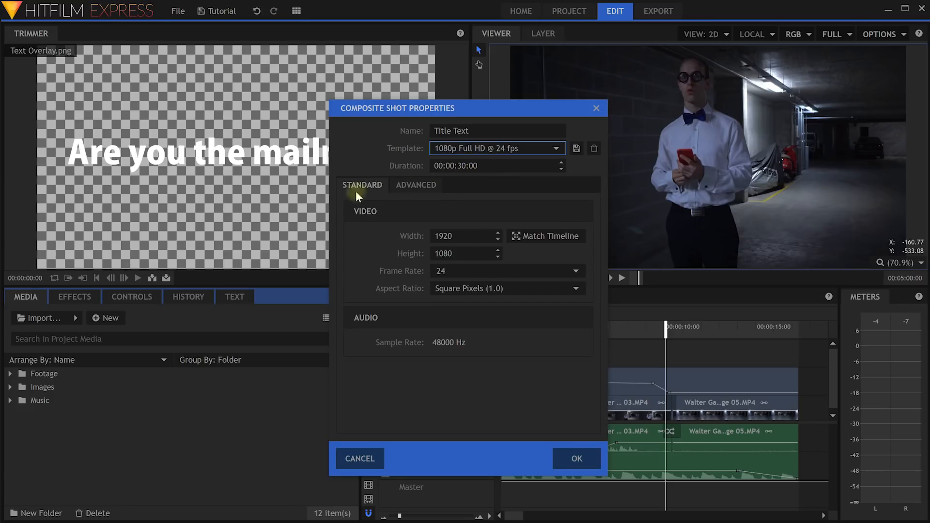
pyautogui.click(411, 185)
pyautogui.click(361, 184)
pyautogui.click(490, 131)
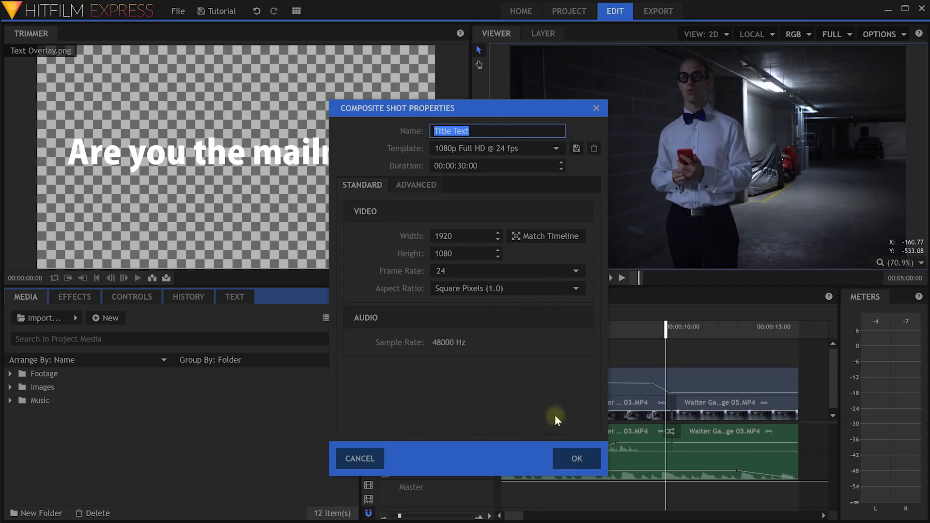
pyautogui.click(578, 459)
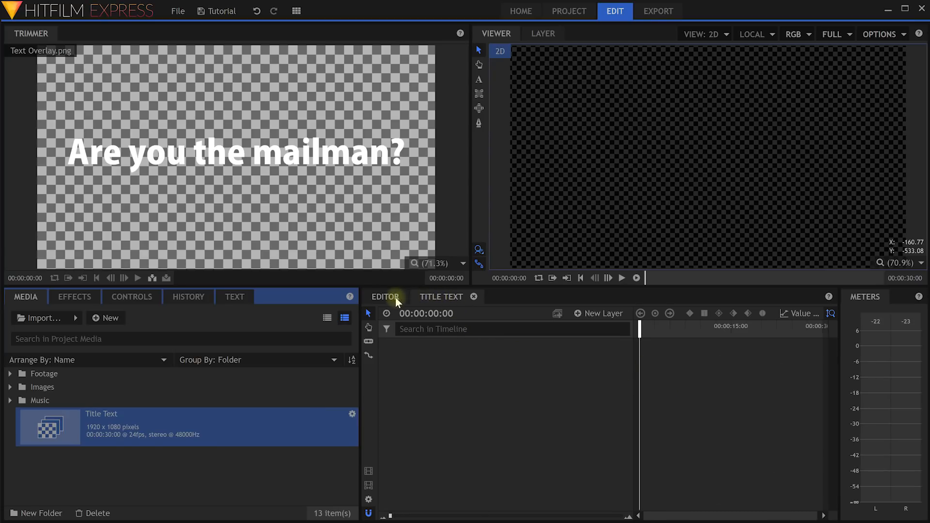
# Scrub the empty Title Text timeline, then set the main edit playhead near 00:00:07:11.
pyautogui.click(441, 298)
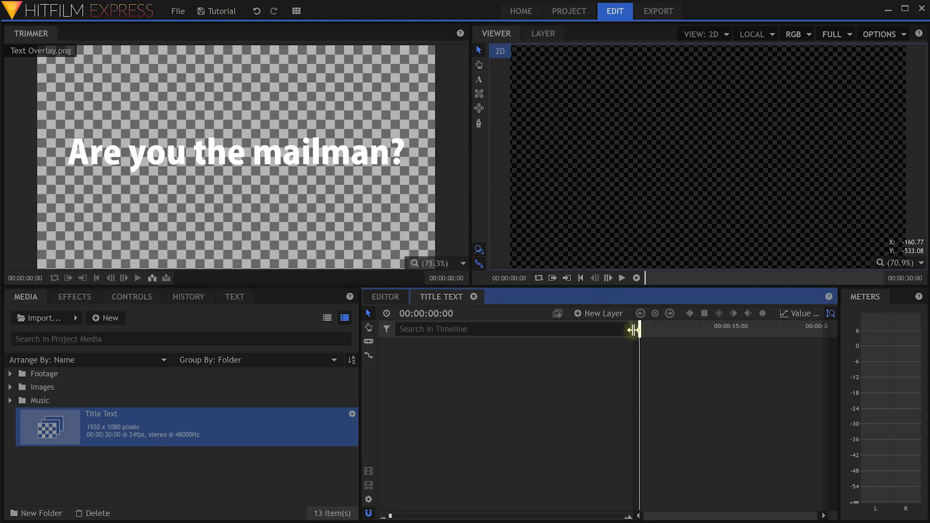
pyautogui.moveTo(640, 332)
pyautogui.mouseDown()
pyautogui.moveTo(778, 334)
pyautogui.moveTo(640, 340)
pyautogui.mouseUp()
pyautogui.click(387, 296)
pyautogui.moveTo(665, 326)
pyautogui.mouseDown()
pyautogui.moveTo(641, 328)
pyautogui.moveTo(654, 329)
pyautogui.mouseUp()
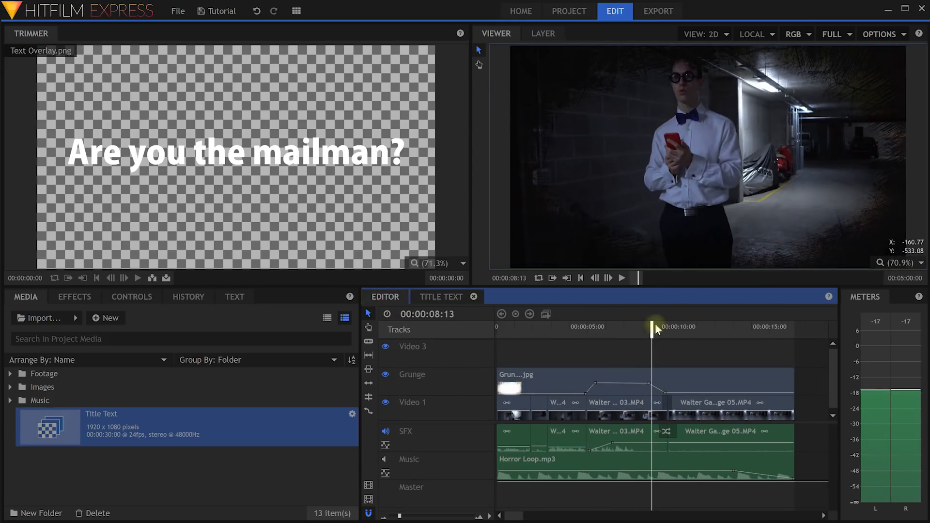
# Close the Title Text tab, reopen the composite from Media, and show the New Layer types.
pyautogui.click(441, 297)
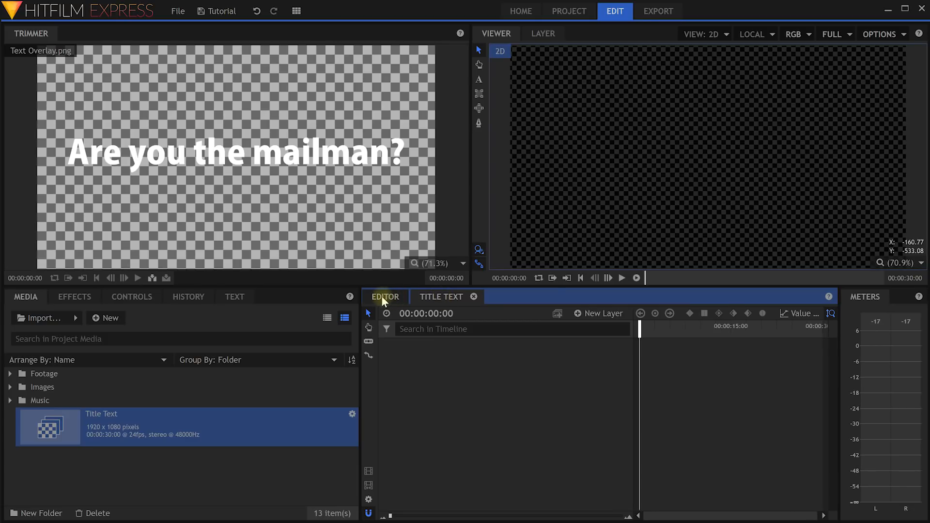
pyautogui.click(383, 297)
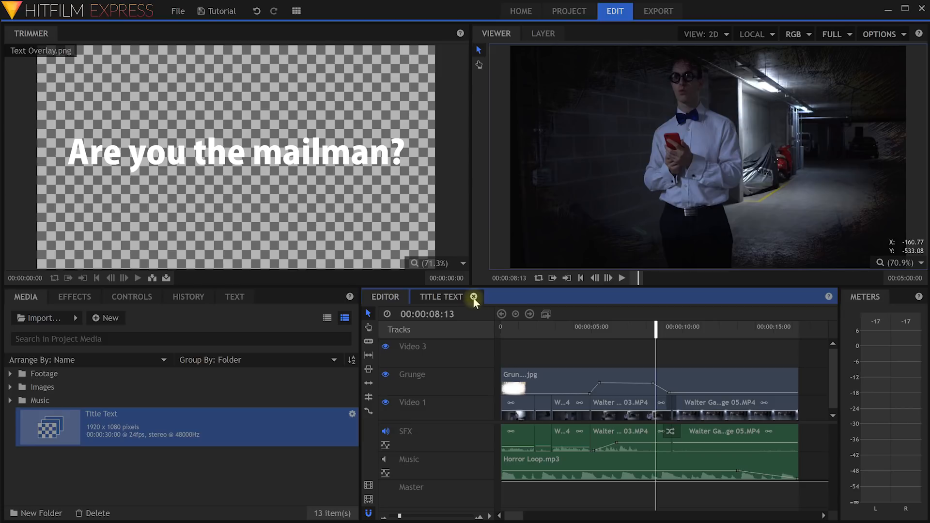
pyautogui.click(473, 296)
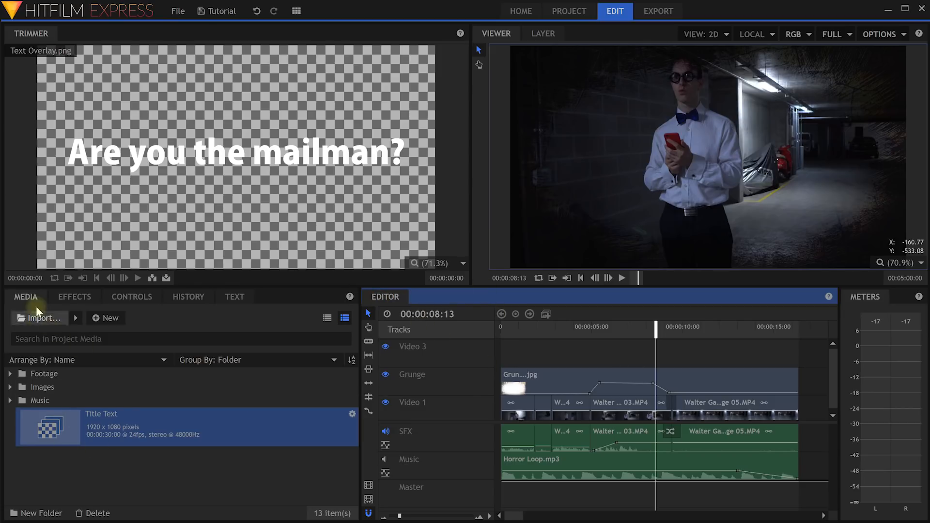
pyautogui.doubleClick(95, 423)
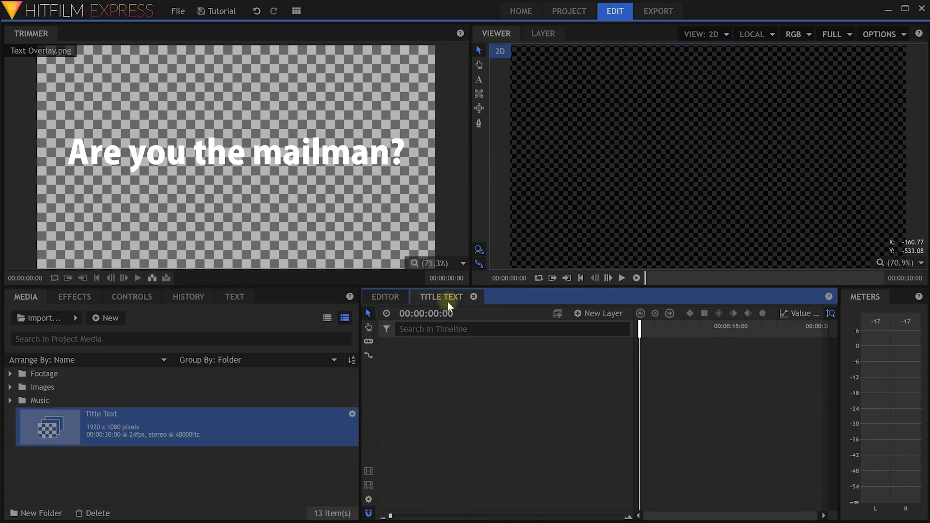
pyautogui.moveTo(641, 332)
pyautogui.mouseDown()
pyautogui.moveTo(800, 332)
pyautogui.moveTo(622, 335)
pyautogui.mouseUp()
pyautogui.click(578, 313)
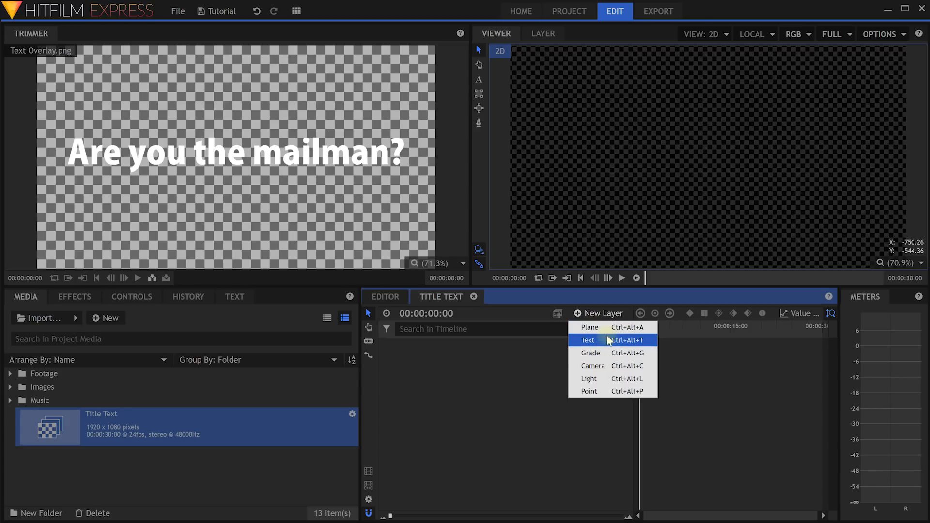
# Draw a 400×400 text box in Title Text, creating a New Text layer.
pyautogui.click(592, 314)
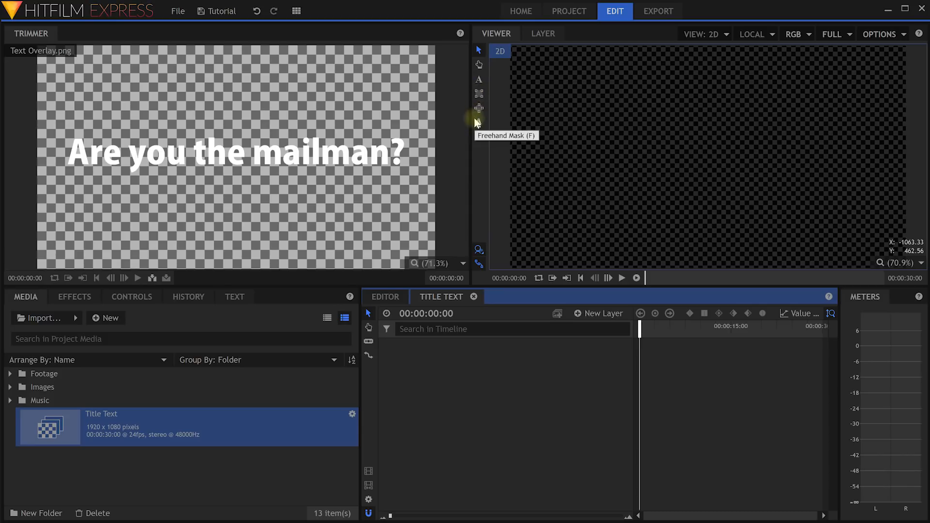
pyautogui.click(478, 80)
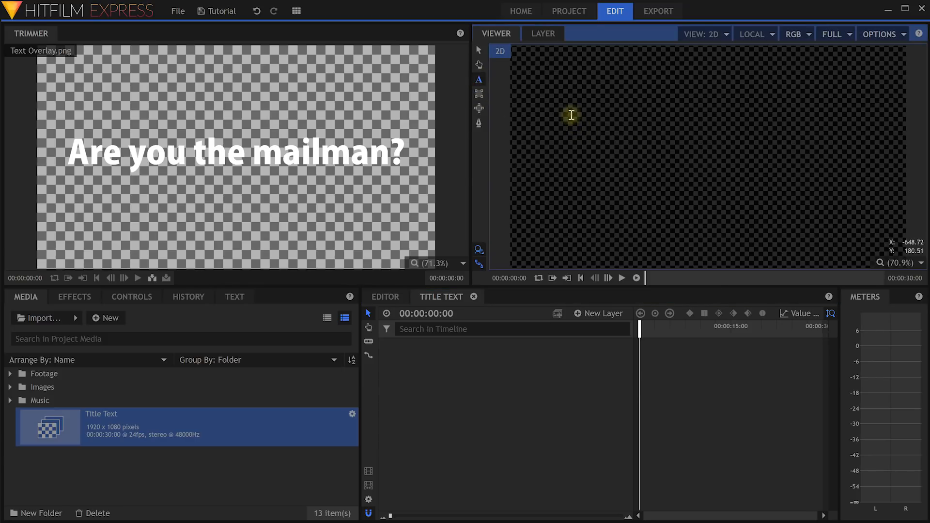
pyautogui.click(570, 116)
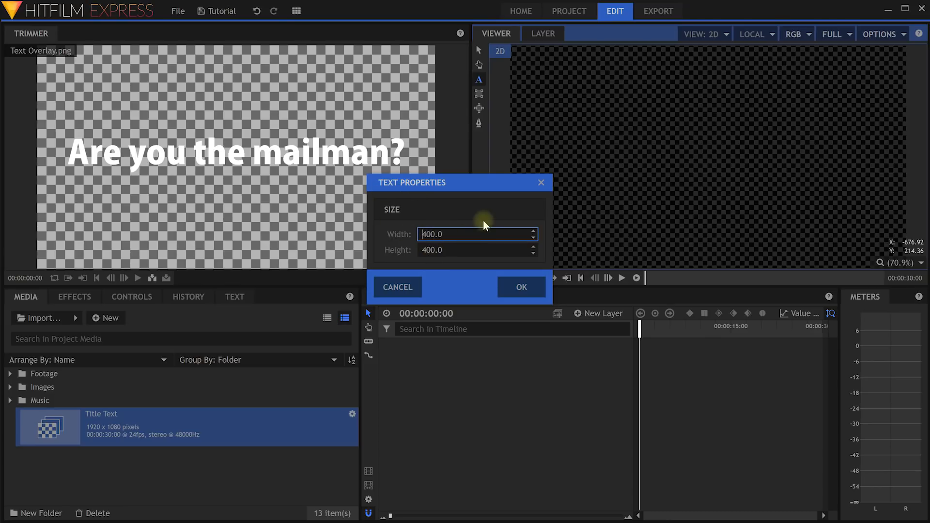
pyautogui.click(513, 291)
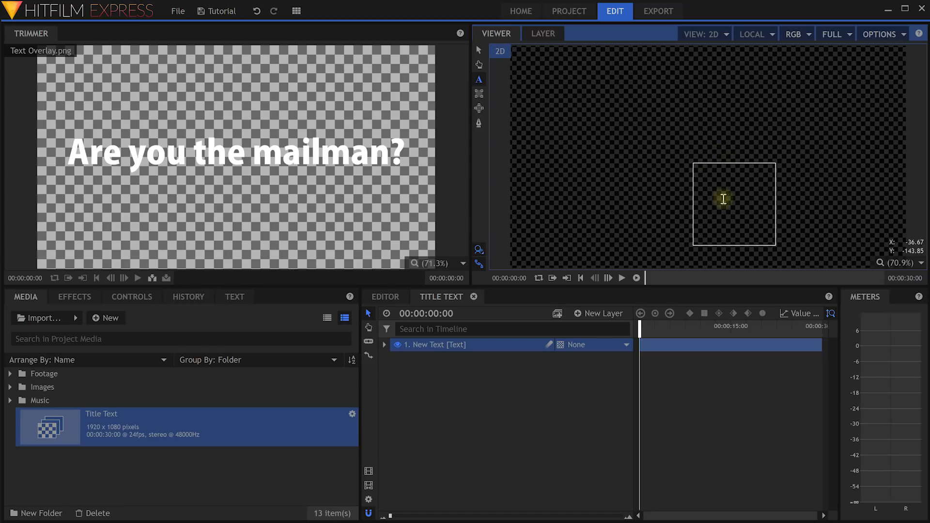
# Type 'Are you the mailman?', widen the box to one line, and move it lower left.
pyautogui.click(706, 177)
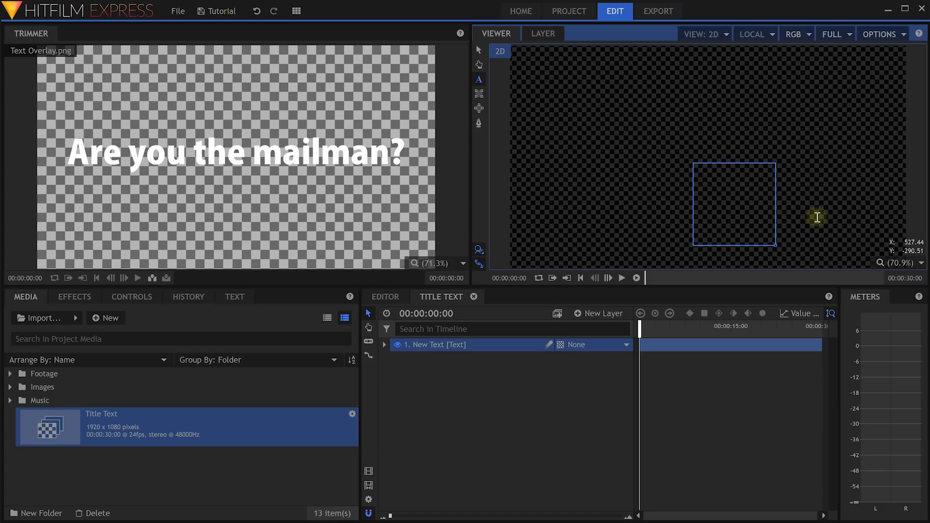
pyautogui.write('Are you the mailman?')
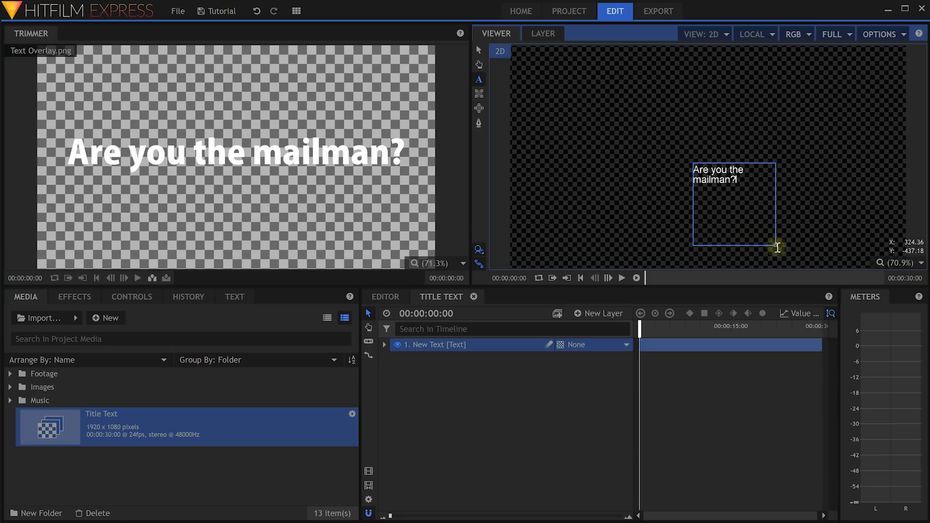
pyautogui.moveTo(775, 246); pyautogui.dragTo(901, 222)
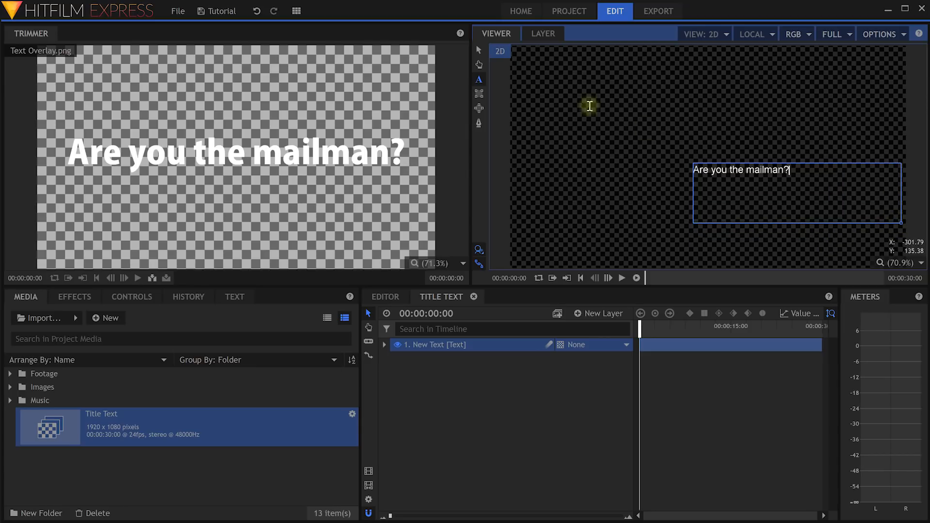
pyautogui.click(479, 49)
pyautogui.moveTo(760, 206); pyautogui.dragTo(574, 200)
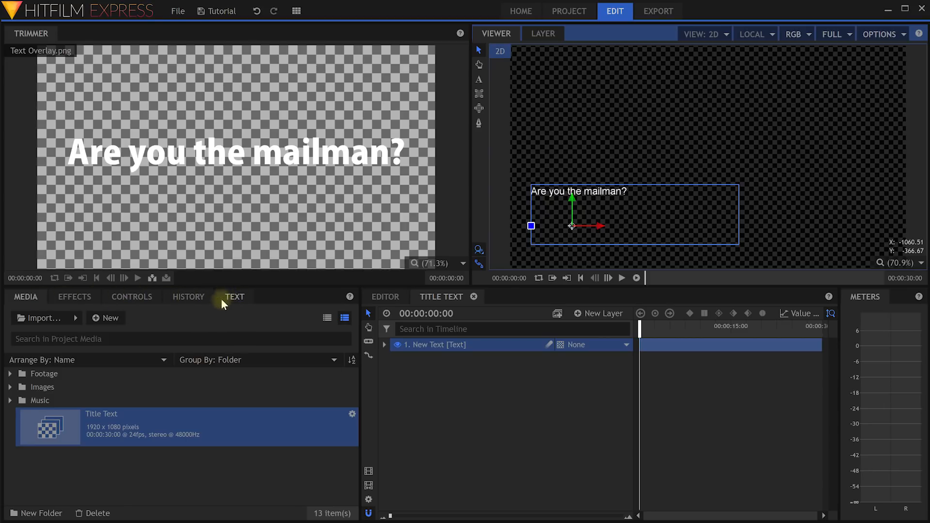
# Set the title's font size to 127 in the TEXT panel.
pyautogui.click(234, 297)
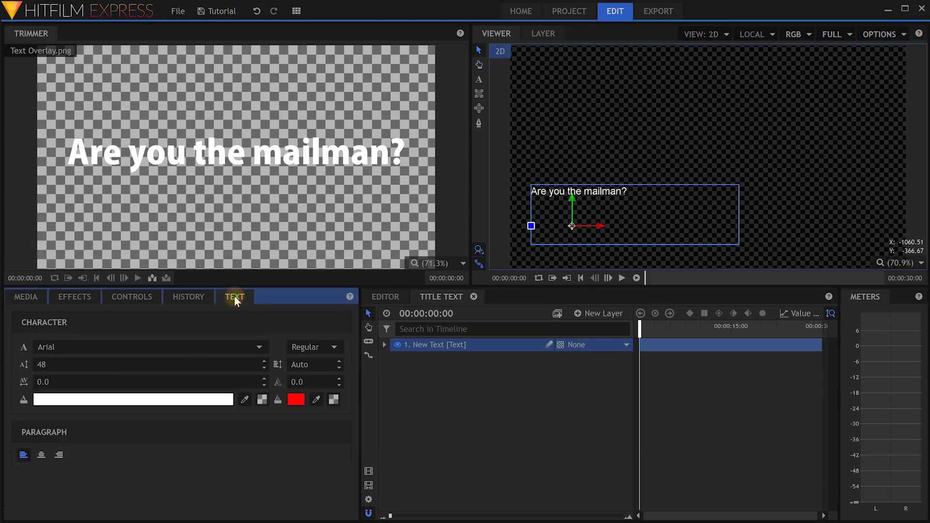
pyautogui.click(445, 344)
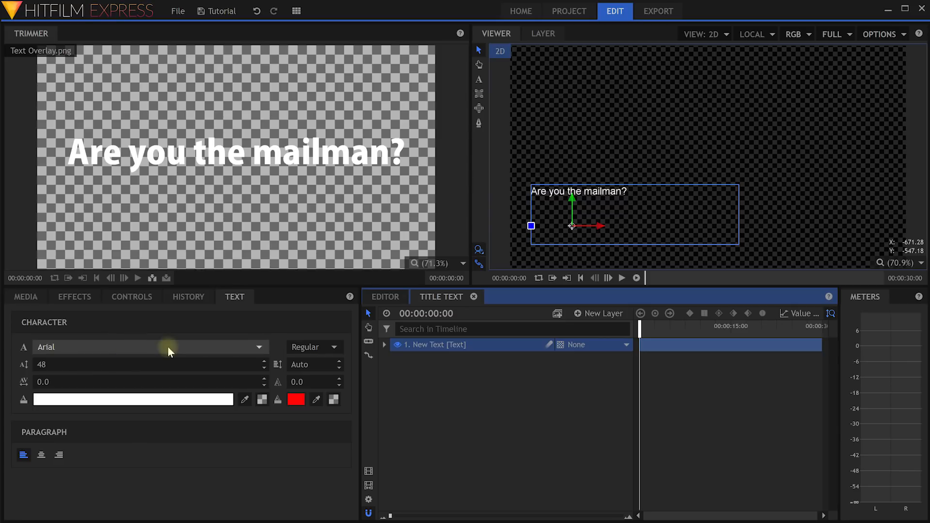
pyautogui.click(99, 364)
pyautogui.write('85')
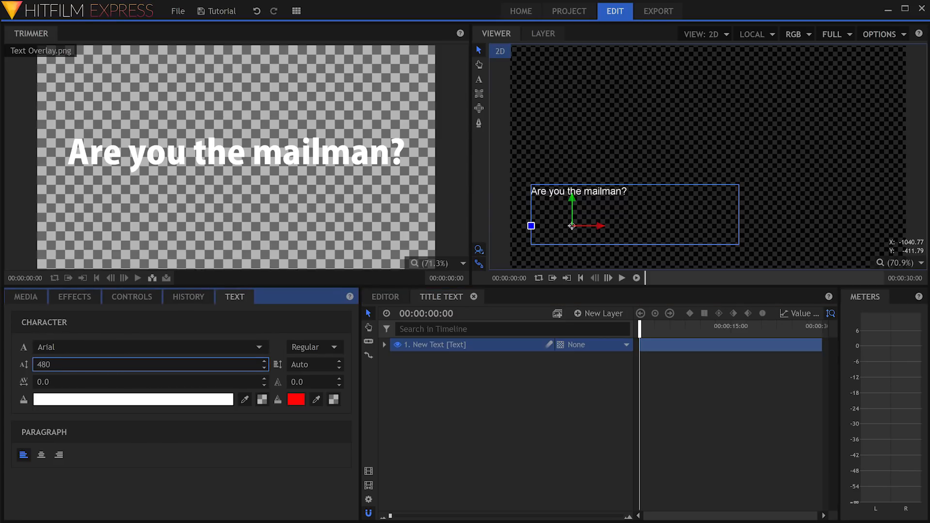
pyautogui.moveTo(51, 365); pyautogui.dragTo(90, 362)
pyautogui.click(419, 347)
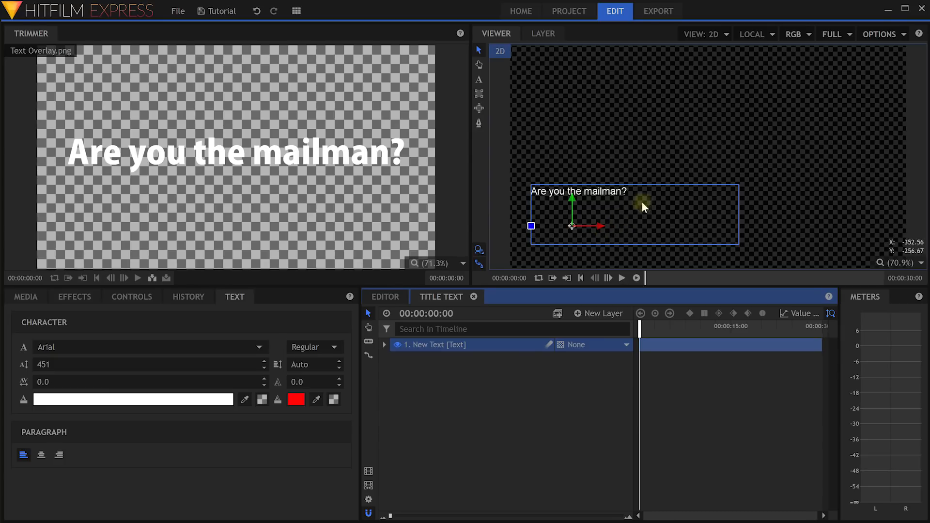
pyautogui.click(477, 79)
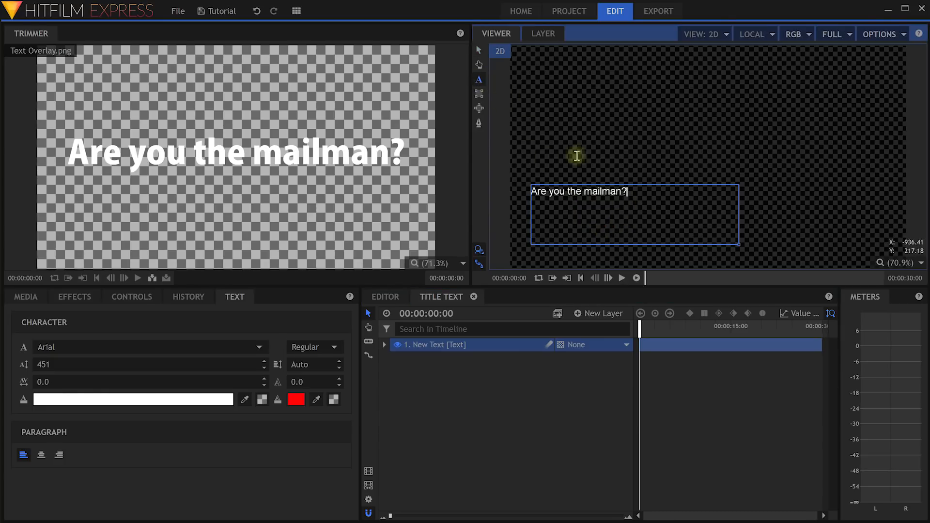
pyautogui.moveTo(629, 191); pyautogui.dragTo(490, 187)
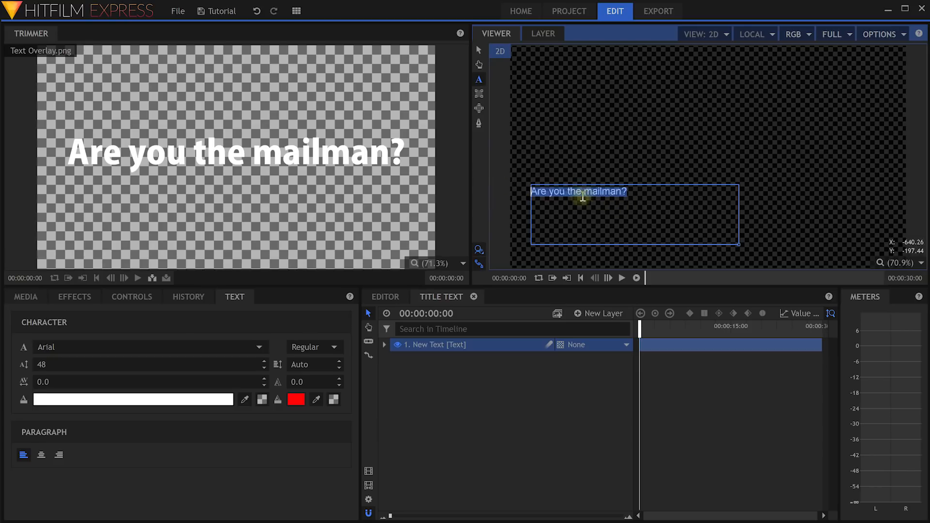
pyautogui.moveTo(56, 364); pyautogui.dragTo(104, 401)
# Change the title text fill colour to pure red.
pyautogui.click(105, 402)
pyautogui.moveTo(515, 243); pyautogui.dragTo(584, 156)
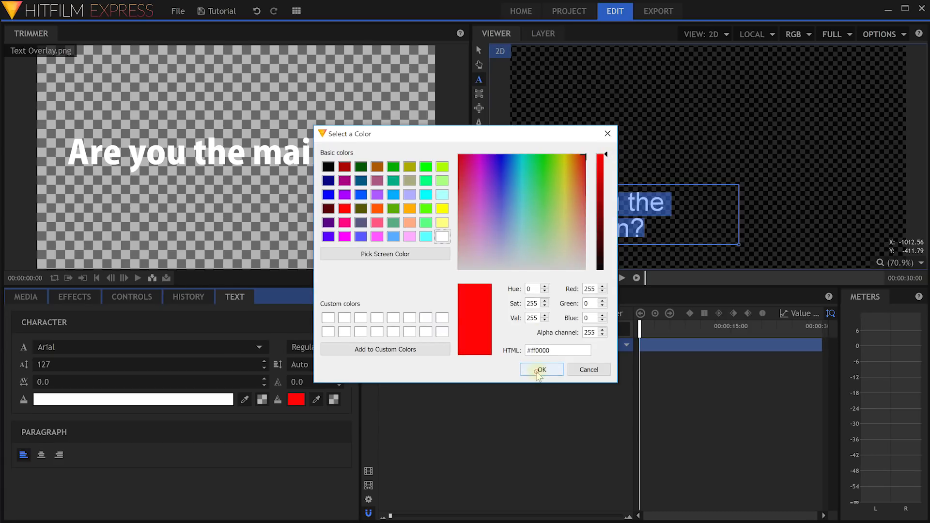
pyautogui.click(540, 370)
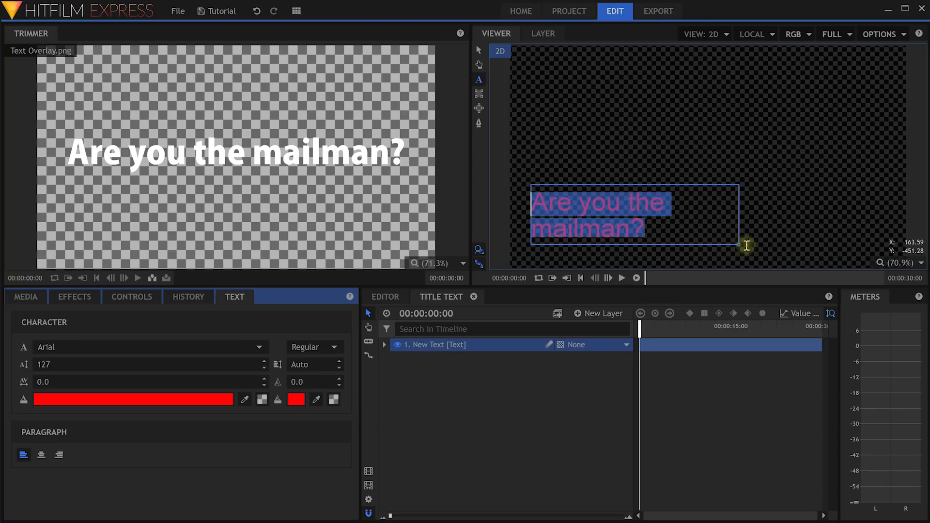
# Widen the text box to keep one line and move the title to the frame's bottom edge.
pyautogui.moveTo(739, 244); pyautogui.dragTo(861, 232)
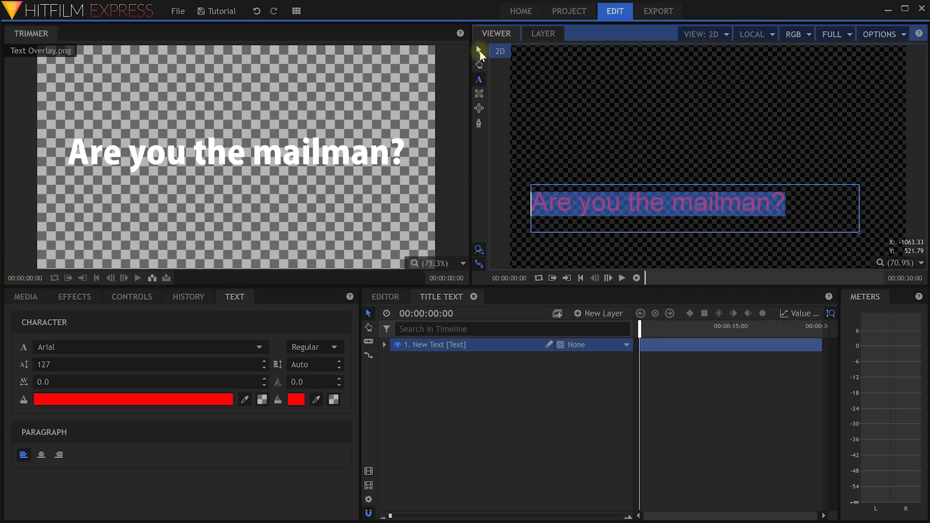
pyautogui.click(480, 50)
pyautogui.moveTo(587, 206); pyautogui.dragTo(565, 245)
pyautogui.moveTo(639, 330)
pyautogui.mouseDown()
pyautogui.moveTo(794, 345)
pyautogui.moveTo(640, 343)
pyautogui.mouseUp()
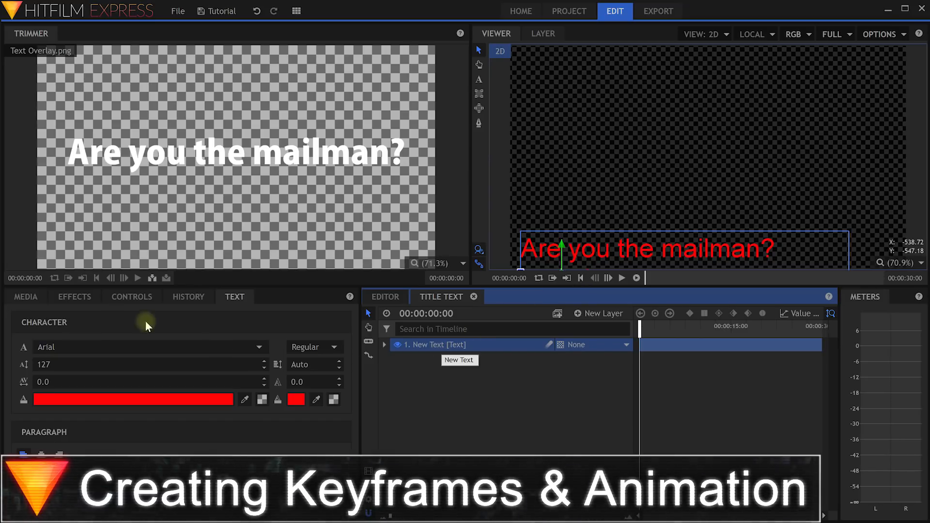
# Enable Position keyframing on the title text layer at frame 0, holding it at -710.3, -560.3.
pyautogui.click(123, 298)
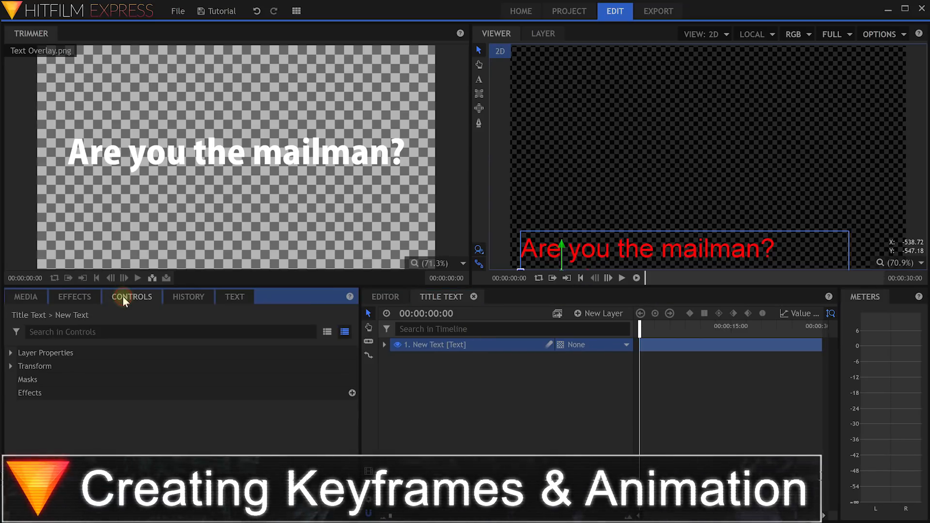
pyautogui.click(11, 367)
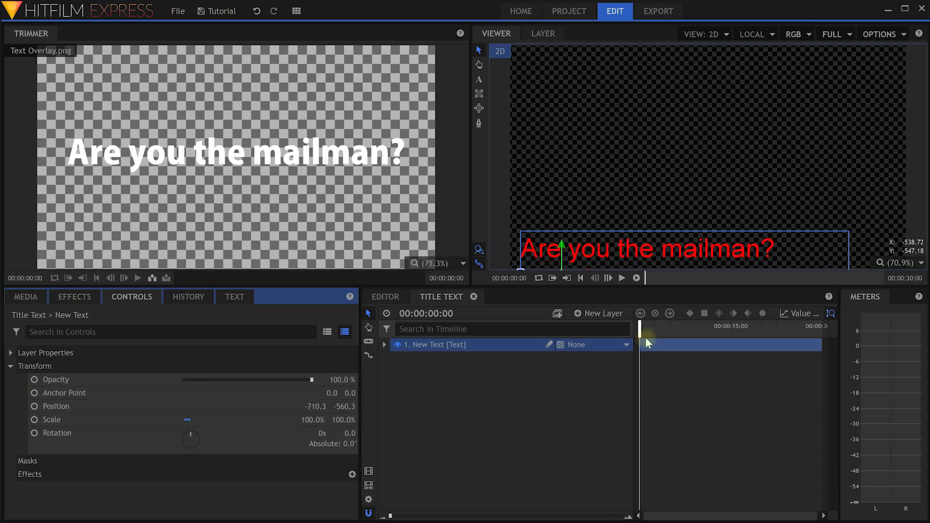
pyautogui.moveTo(640, 333); pyautogui.dragTo(604, 326)
pyautogui.click(34, 406)
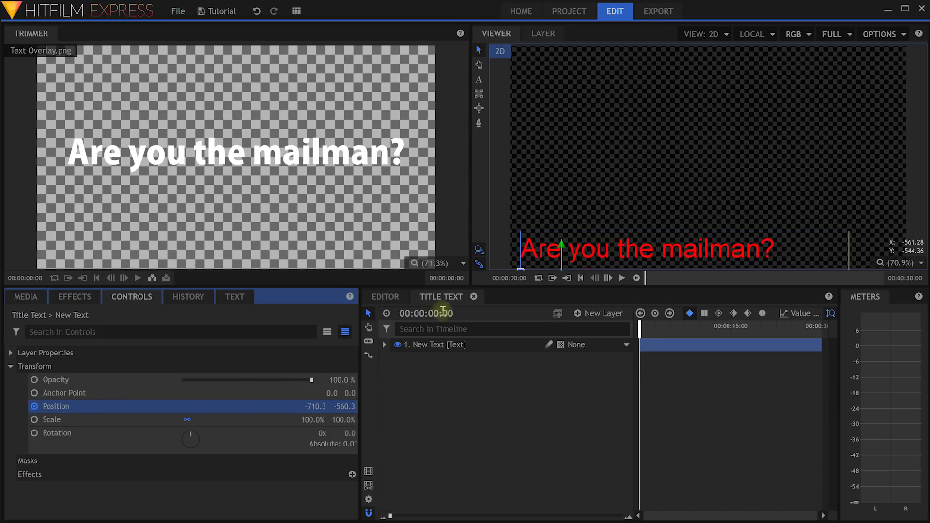
pyautogui.click(443, 297)
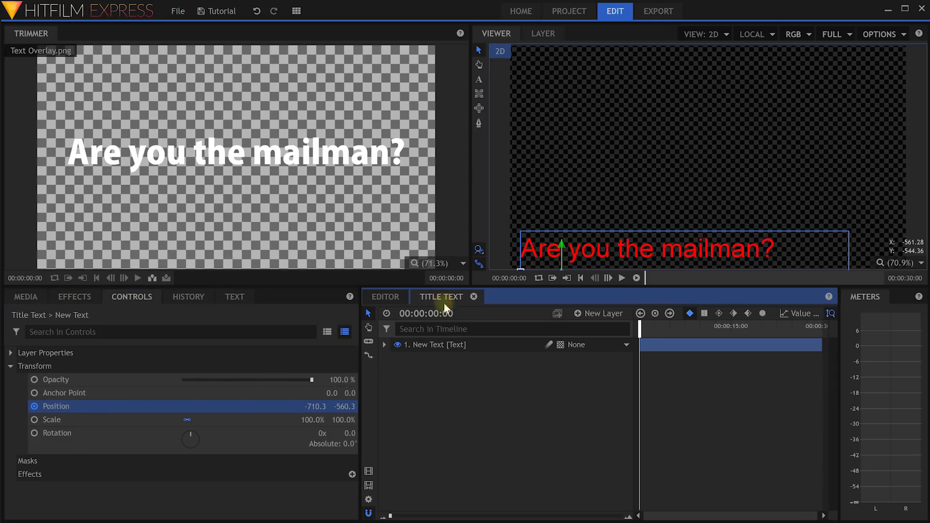
# At frame 0, move the title off-screen left by setting Position X to -2382.3.
pyautogui.click(384, 344)
pyautogui.click(395, 359)
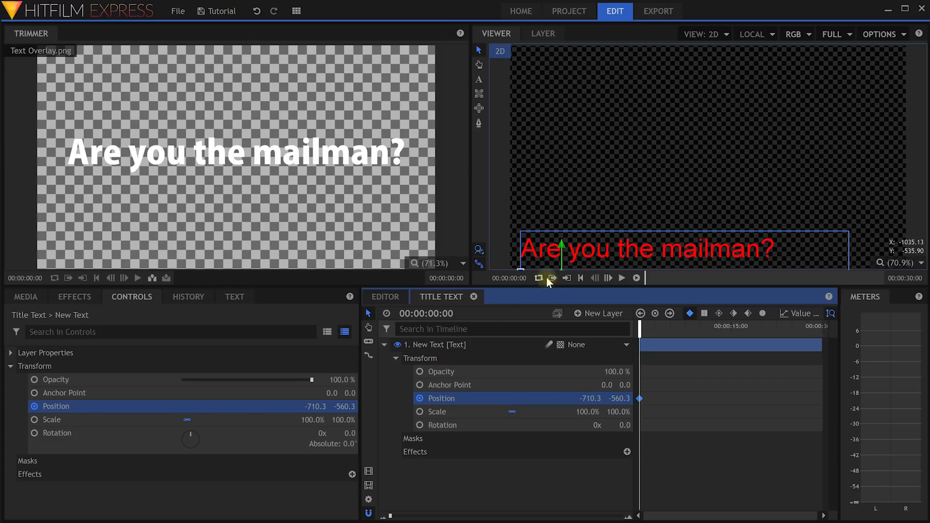
pyautogui.moveTo(585, 269); pyautogui.dragTo(563, 245)
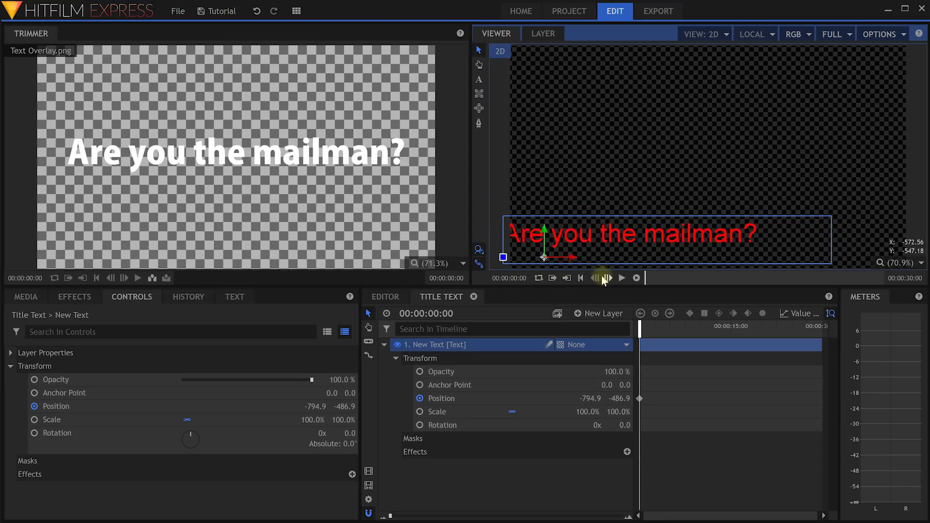
pyautogui.hotkey('ctrl', 'z')
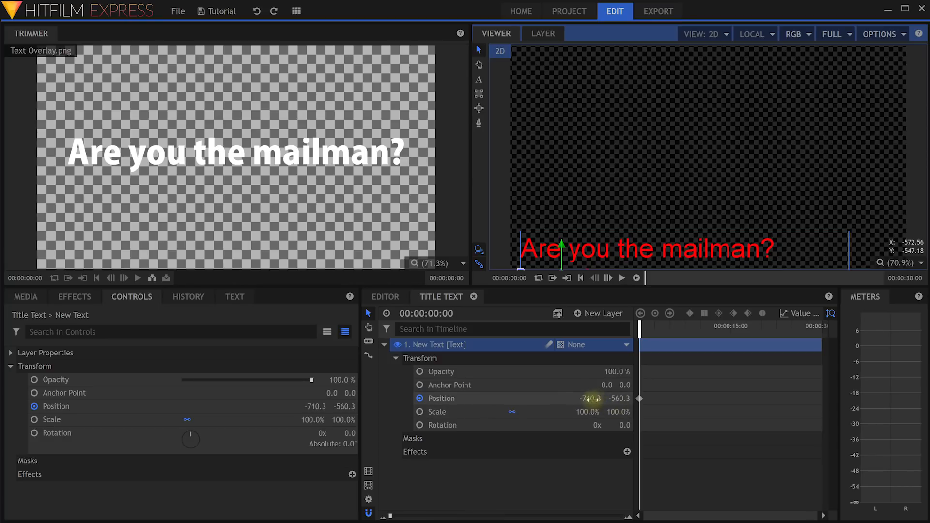
pyautogui.moveTo(591, 399); pyautogui.dragTo(509, 398)
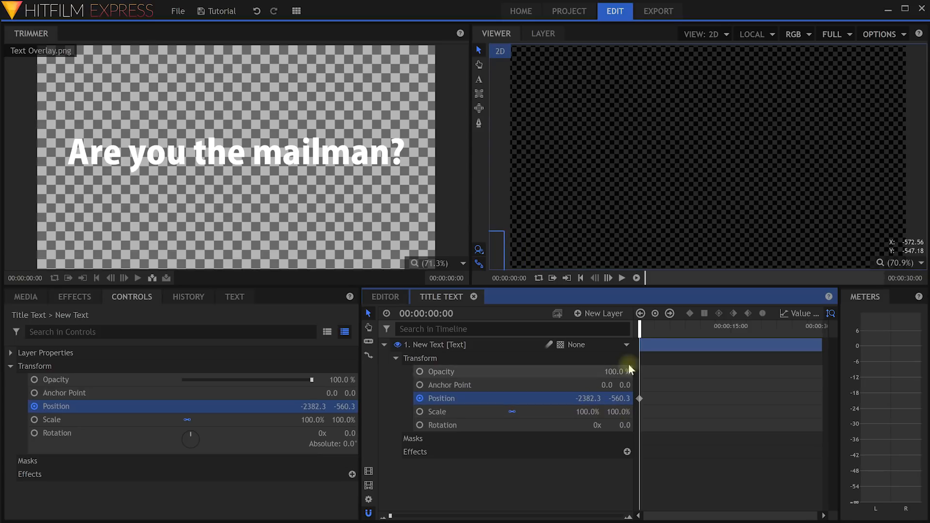
# At 00:00:01:03, bring the title back into frame with Position X -712.3.
pyautogui.moveTo(641, 328); pyautogui.dragTo(646, 331)
pyautogui.click(444, 314)
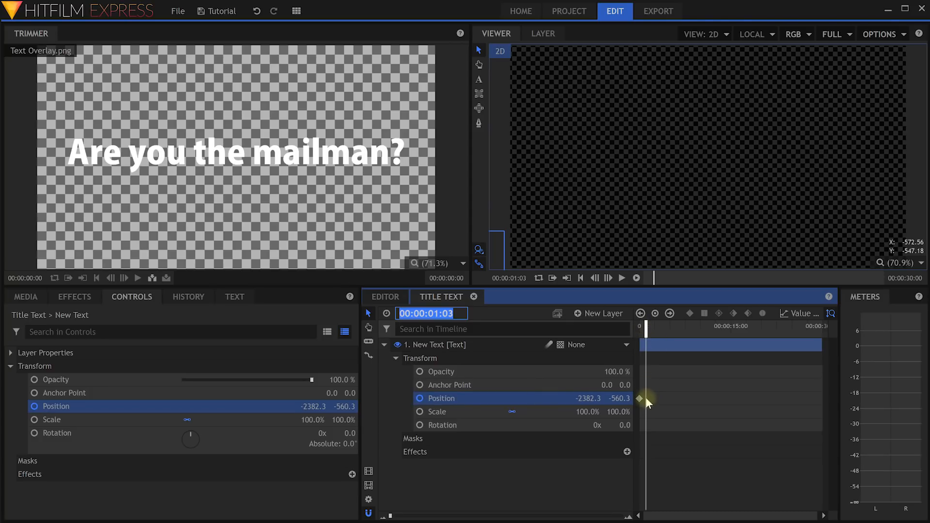
pyautogui.click(583, 399)
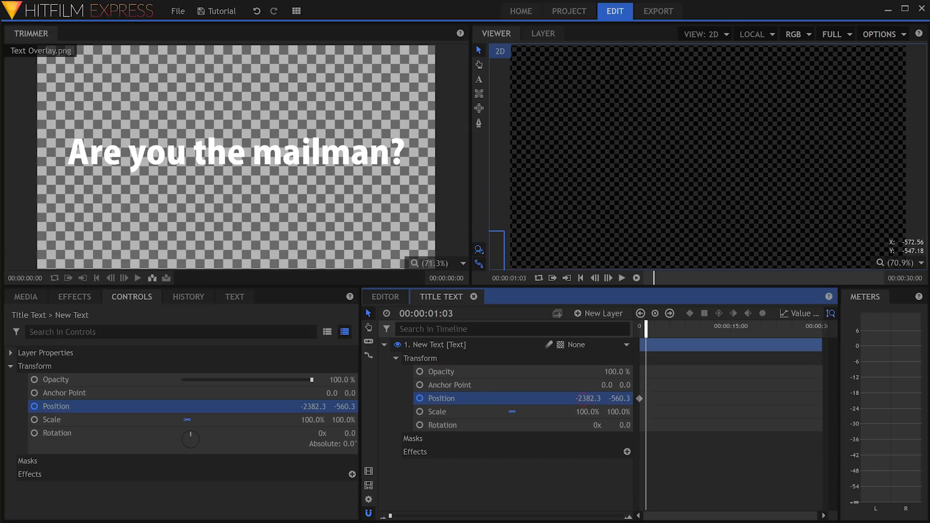
pyautogui.moveTo(583, 398); pyautogui.dragTo(620, 398)
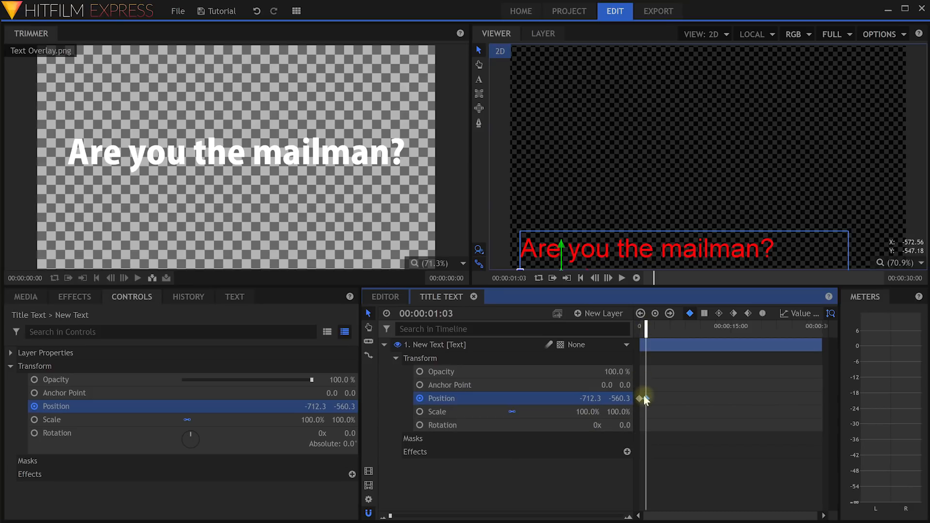
# Stretch the timeline and scrub back to preview the title sliding in.
pyautogui.moveTo(390, 517); pyautogui.dragTo(434, 517)
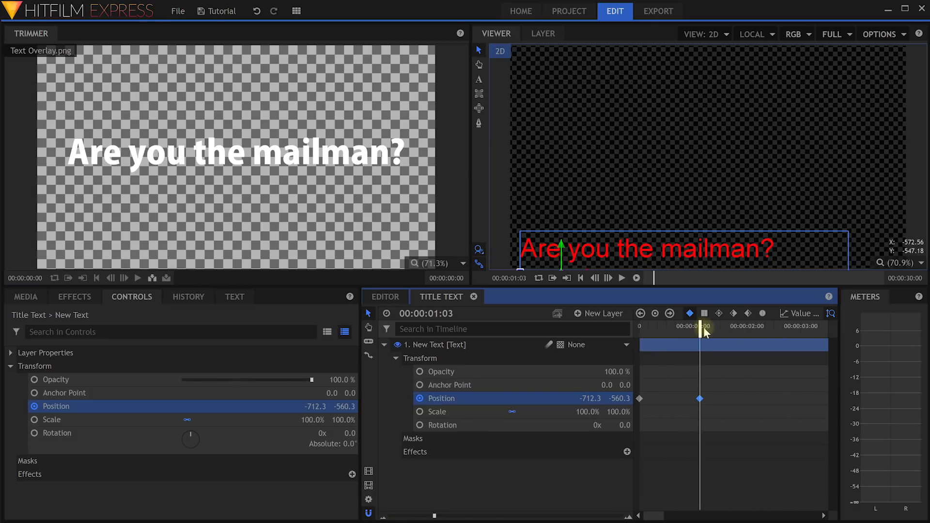
pyautogui.moveTo(700, 329)
pyautogui.mouseDown()
pyautogui.moveTo(615, 339)
pyautogui.moveTo(700, 330)
pyautogui.mouseUp()
pyautogui.moveTo(435, 516); pyautogui.dragTo(414, 517)
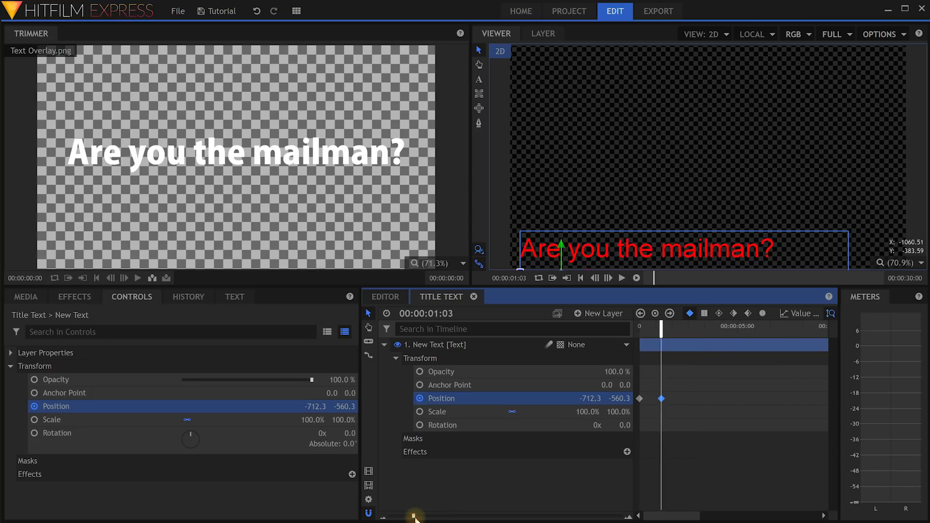
# Add a hold keyframe near five seconds and slide the title off-screen left by 00:00:05:15.
pyautogui.moveTo(661, 329); pyautogui.dragTo(736, 339)
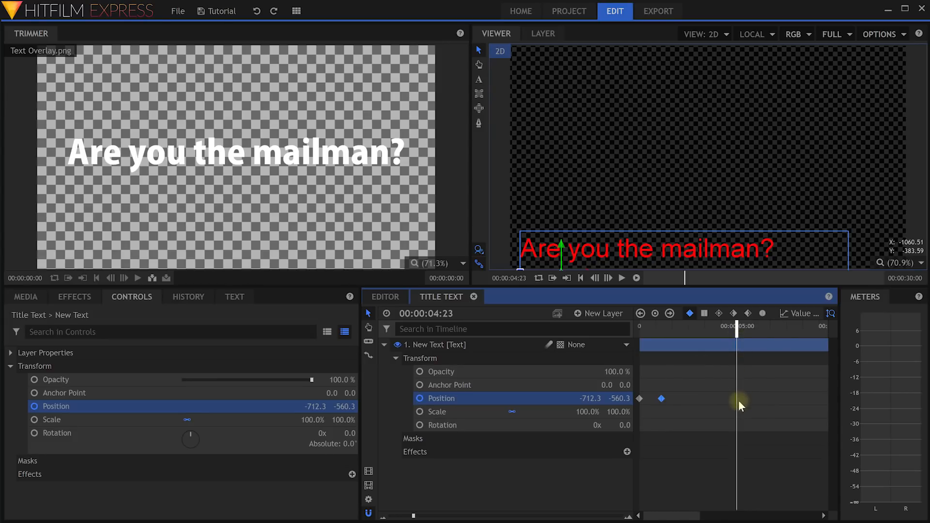
pyautogui.click(655, 314)
pyautogui.moveTo(737, 333); pyautogui.dragTo(749, 329)
pyautogui.moveTo(596, 398); pyautogui.dragTo(533, 398)
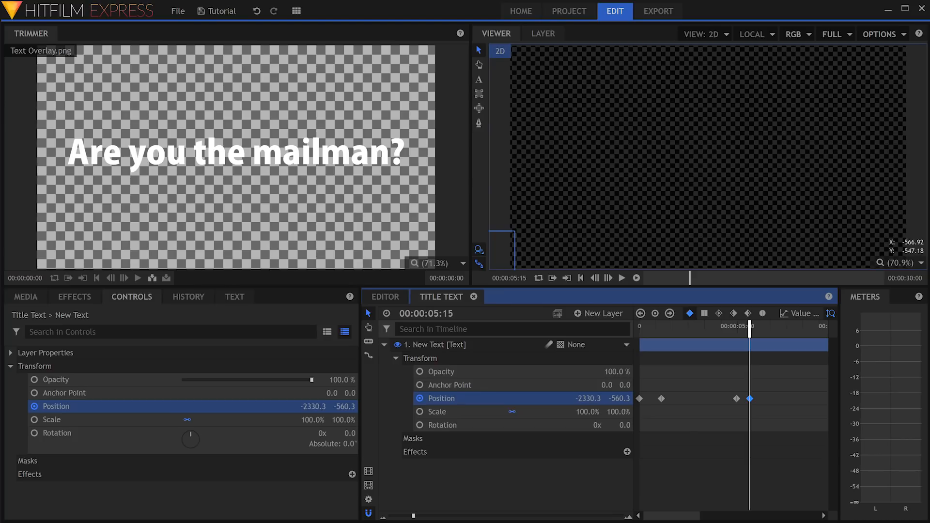
# Scrub back and play the title animation to check the exit motion.
pyautogui.moveTo(749, 335); pyautogui.dragTo(496, 342)
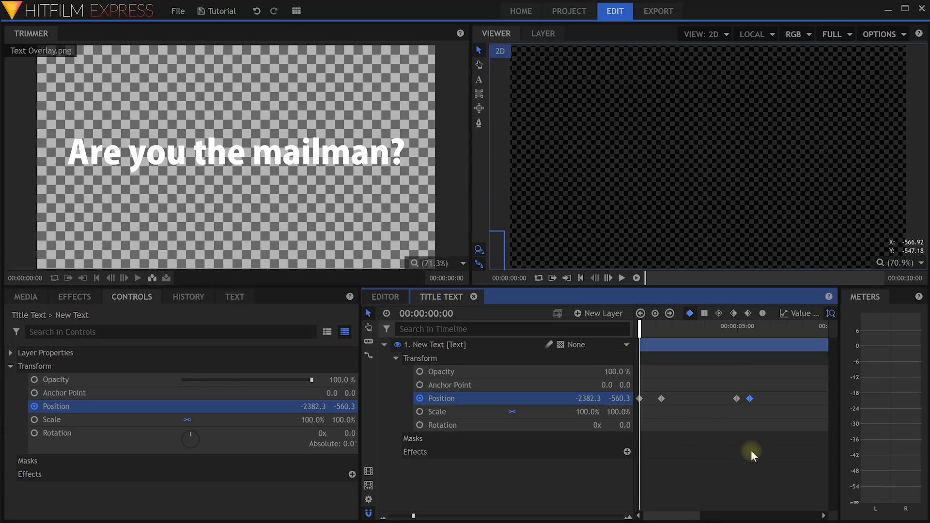
pyautogui.press('space')
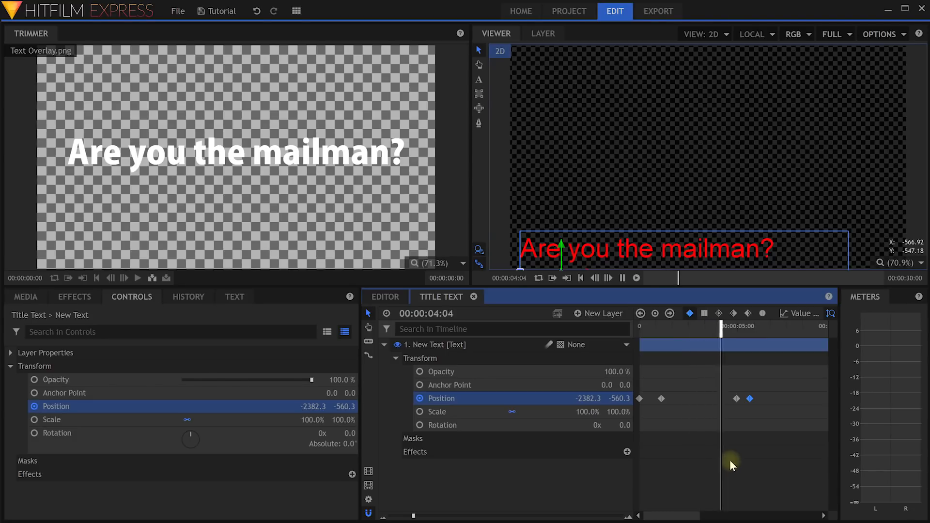
pyautogui.press('space')
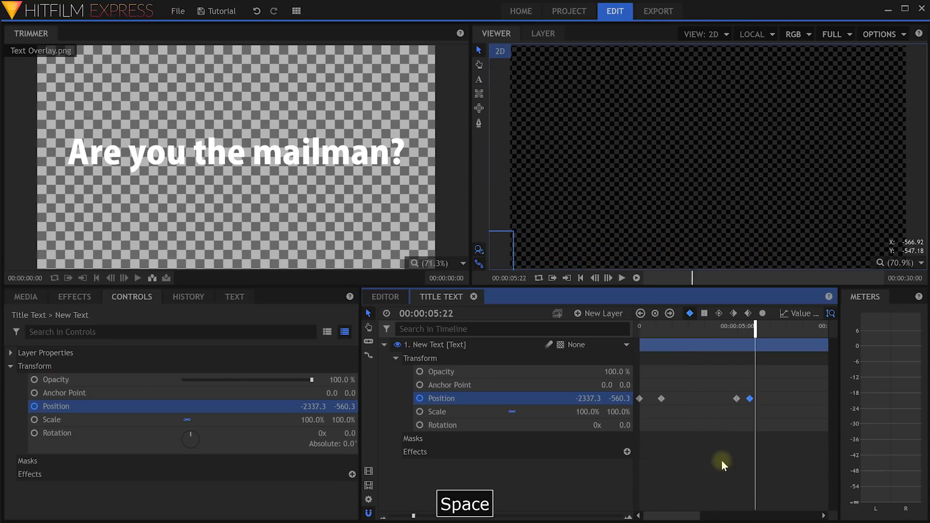
pyautogui.moveTo(760, 340); pyautogui.dragTo(740, 340)
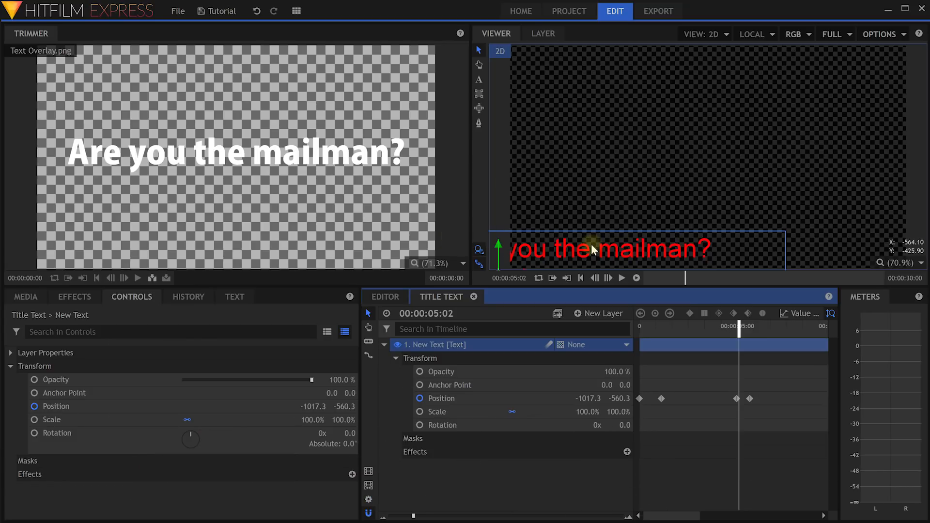
# Turn on motion blur for the title text layer and preview the blurred slide.
pyautogui.click(384, 346)
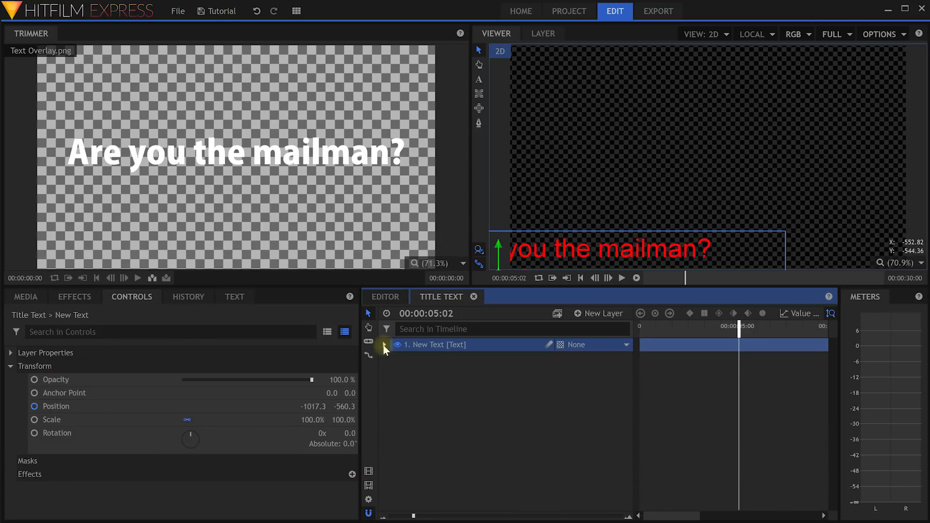
pyautogui.click(549, 344)
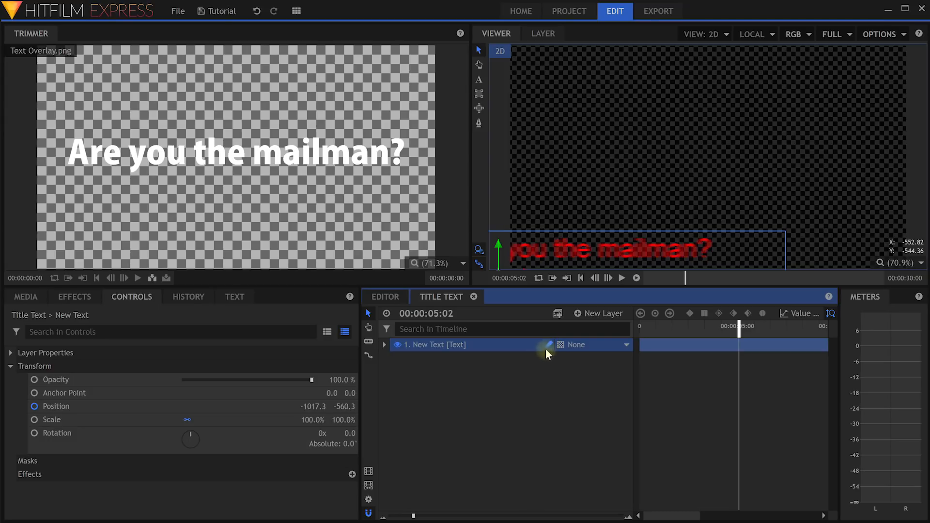
pyautogui.moveTo(739, 327); pyautogui.dragTo(619, 335)
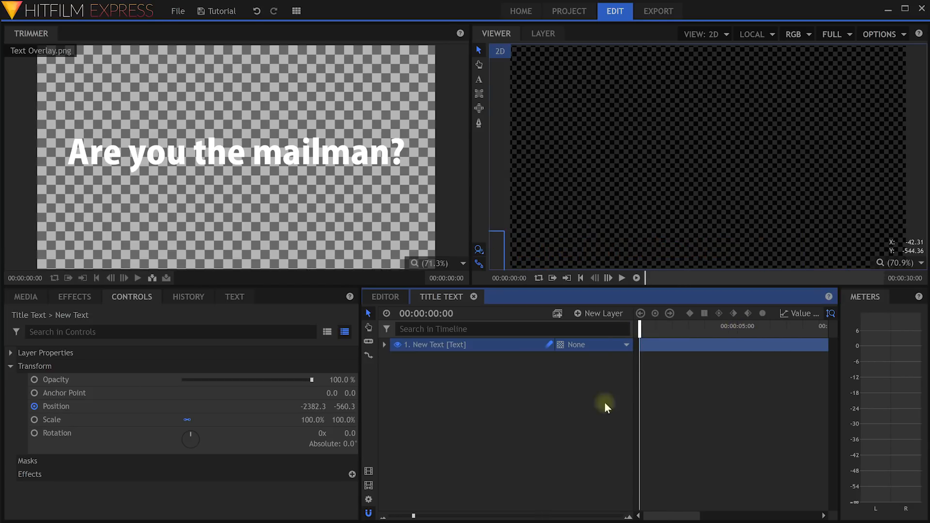
pyautogui.press('space')
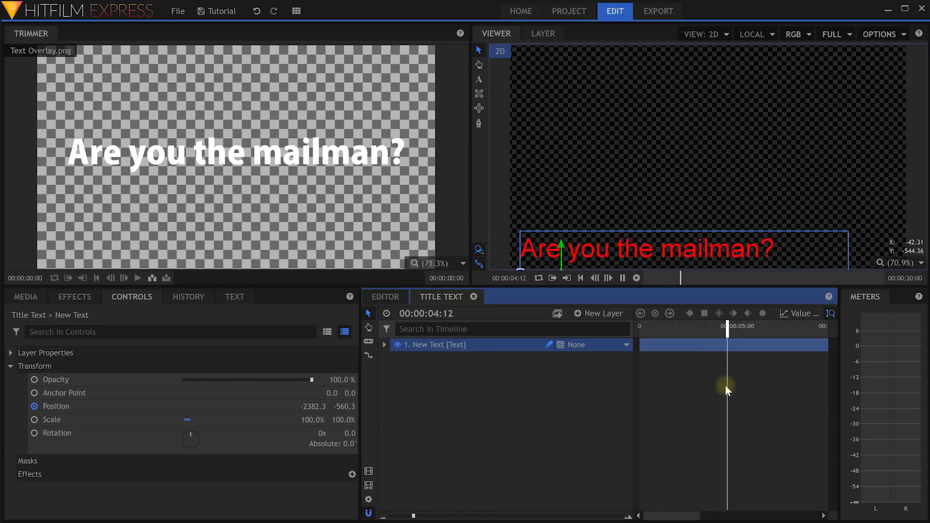
pyautogui.press('space')
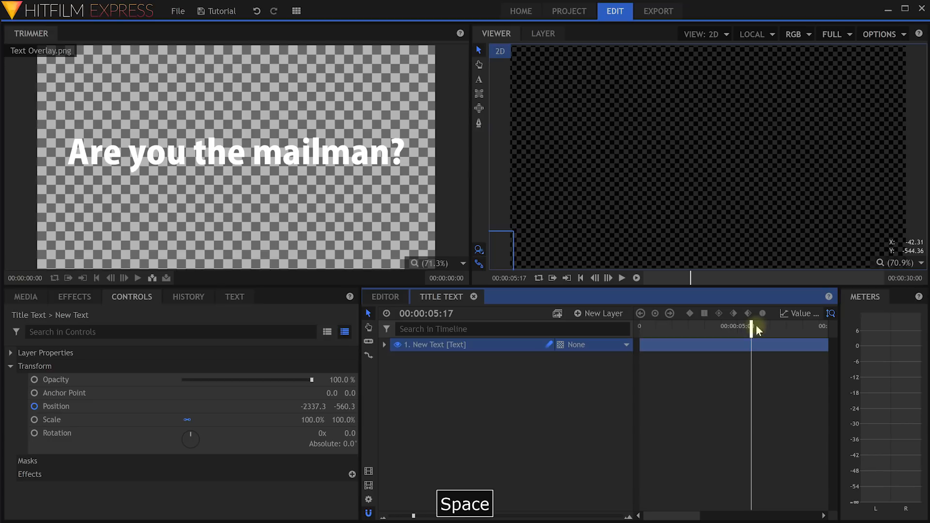
pyautogui.moveTo(751, 328); pyautogui.dragTo(680, 330)
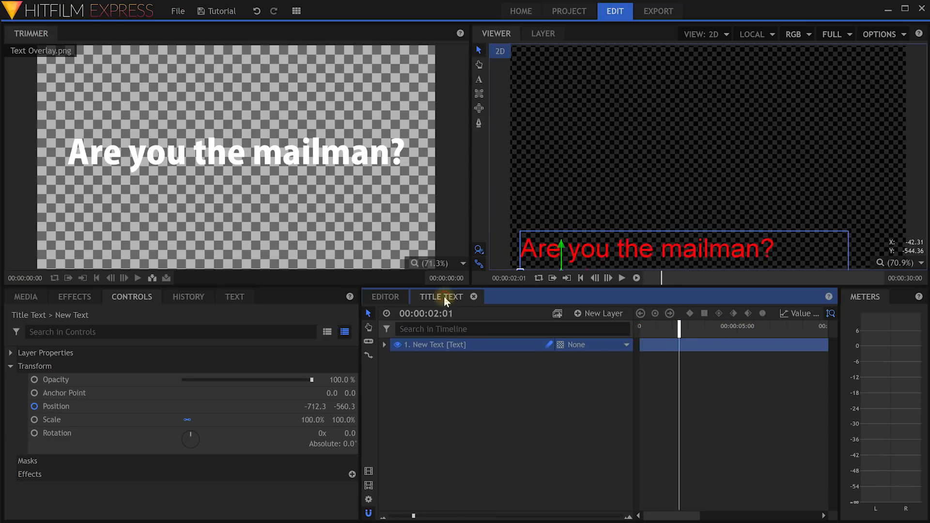
# In the Editor, drag the Title Text composite from Media onto Video 3 at about 00:00:02:20.
pyautogui.click(392, 297)
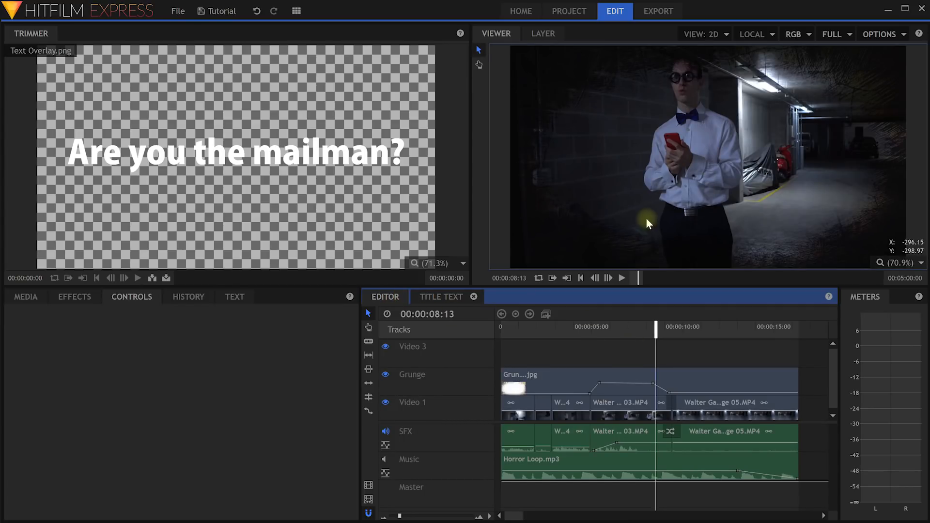
pyautogui.click(26, 297)
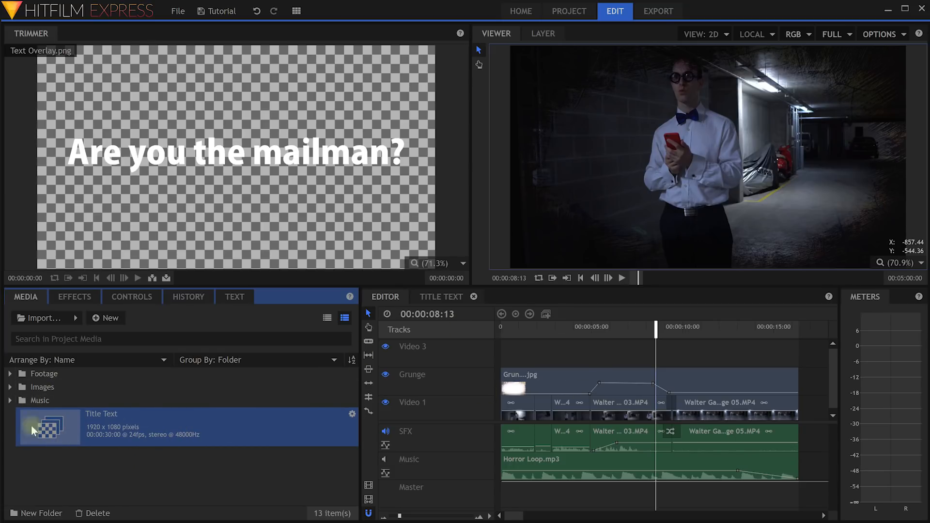
pyautogui.moveTo(55, 428); pyautogui.dragTo(552, 356)
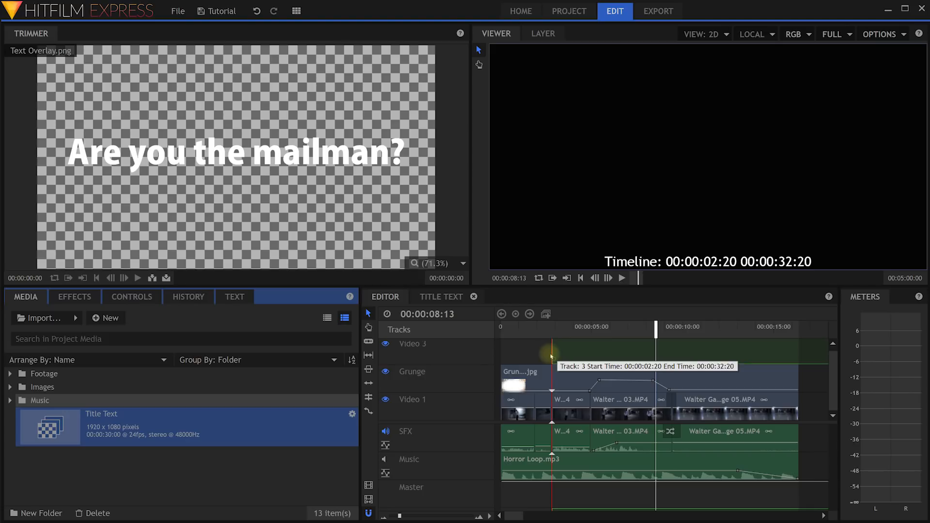
pyautogui.moveTo(553, 357); pyautogui.dragTo(591, 360)
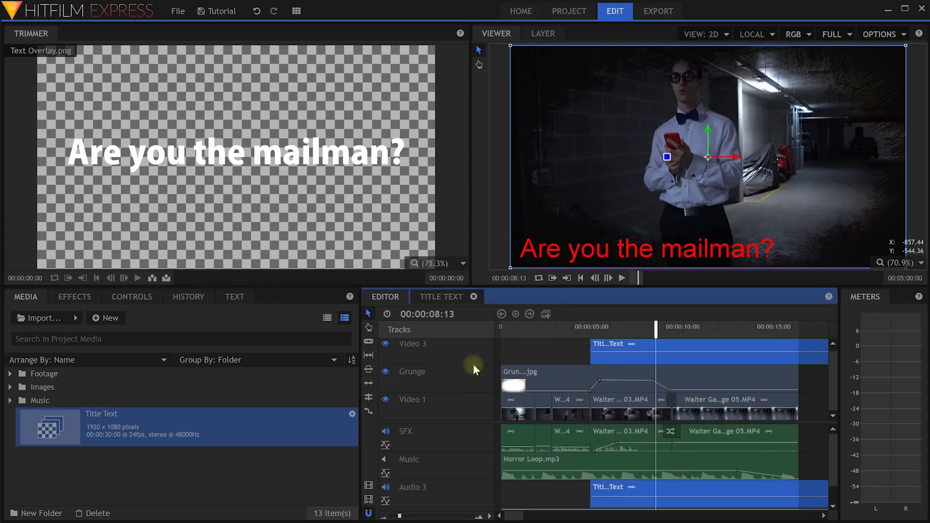
# Unlink and delete the title's audio clip, then delete the empty Audio 3 track.
pyautogui.rightClick(615, 493)
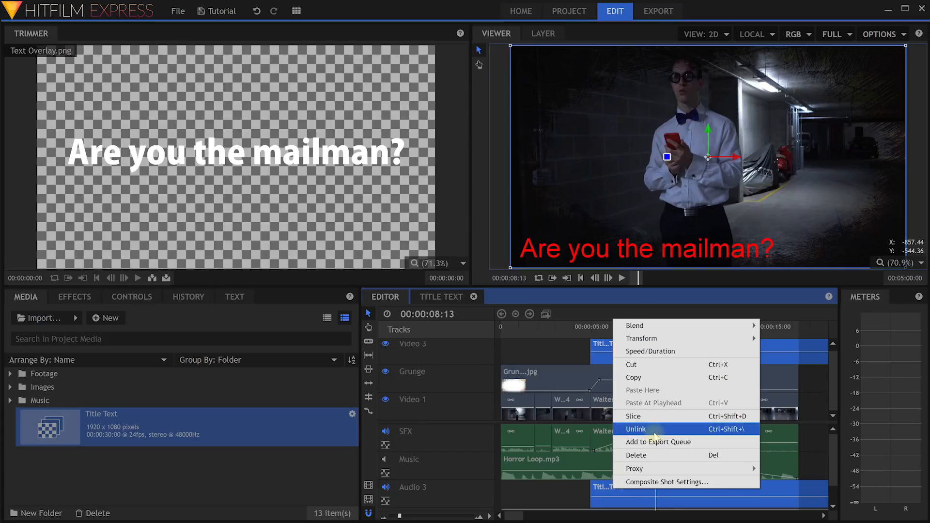
pyautogui.click(653, 433)
pyautogui.click(547, 498)
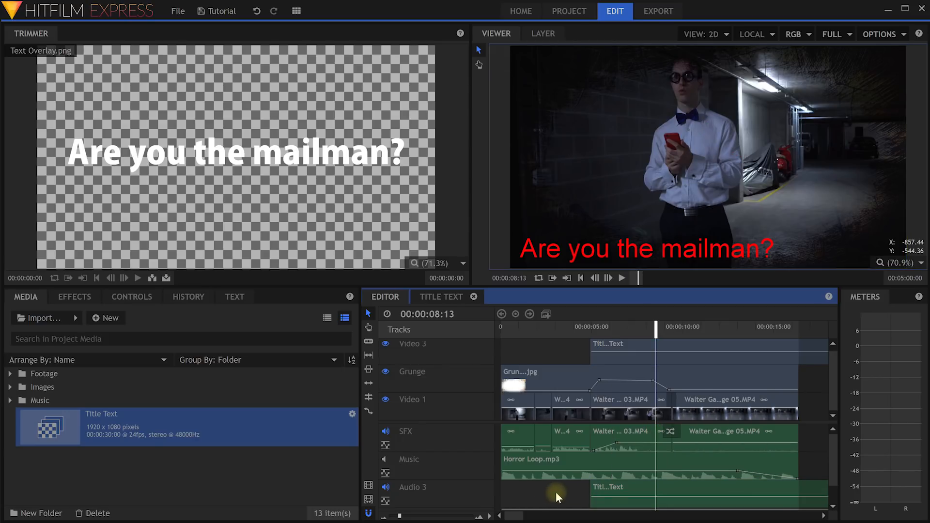
pyautogui.click(627, 493)
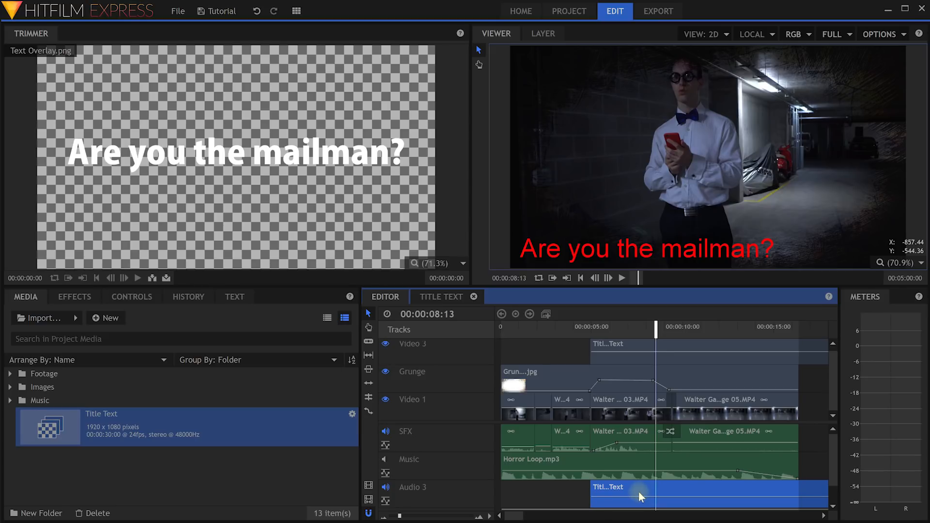
pyautogui.press('Delete')
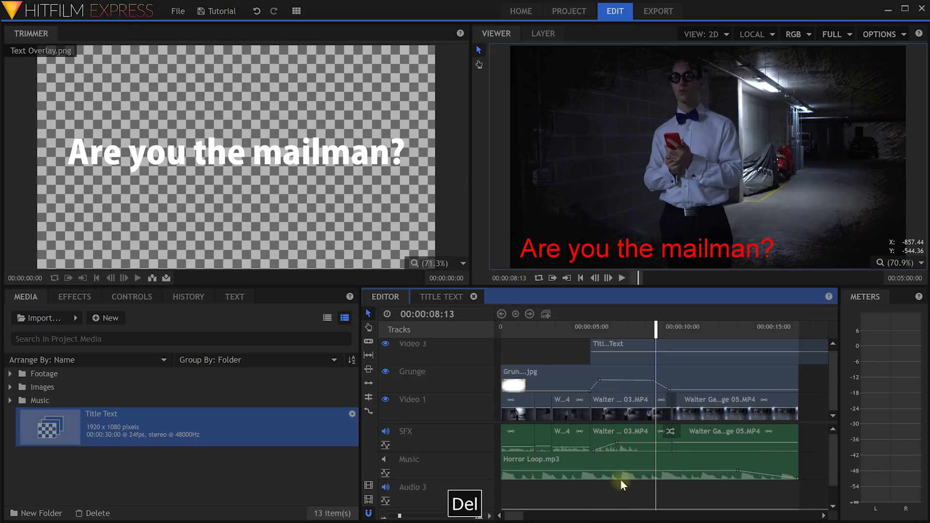
pyautogui.rightClick(435, 487)
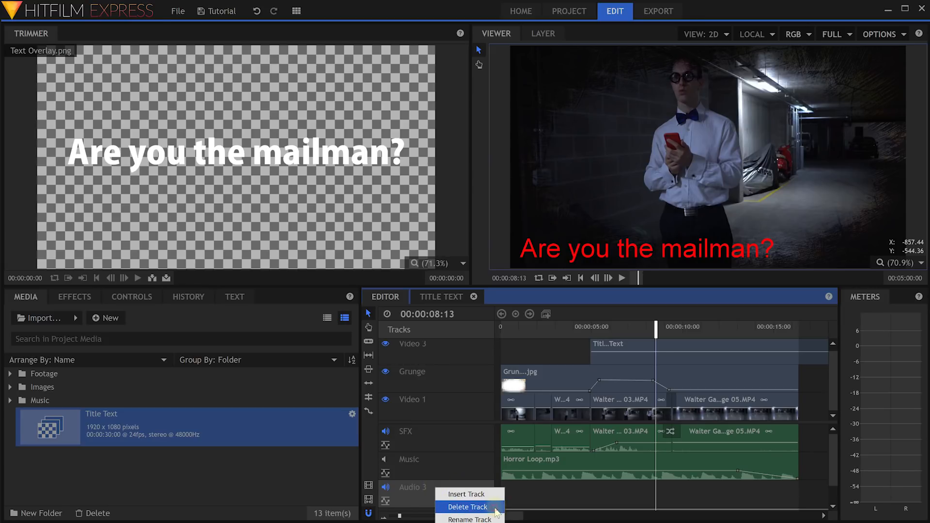
pyautogui.click(498, 512)
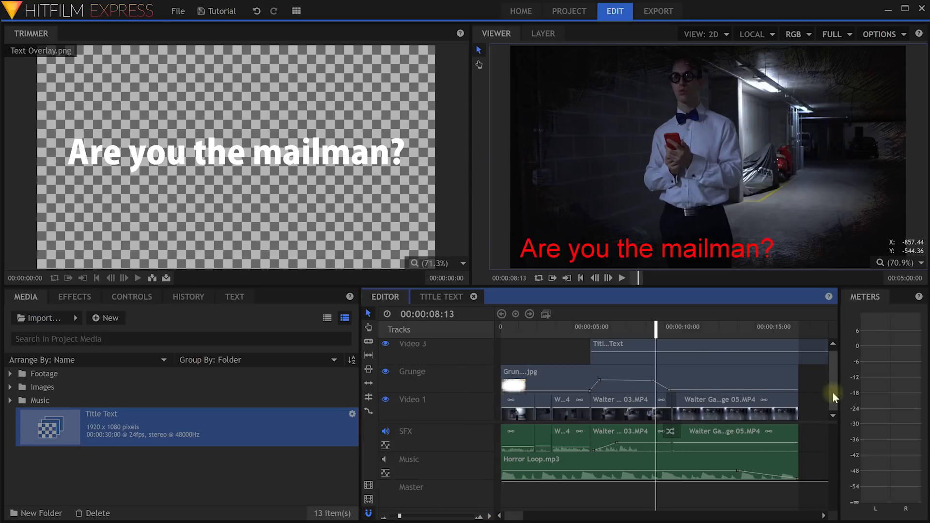
# Split the Title Text clip on Video 3 at 00:00:10:14.
pyautogui.scroll(1, 834, 397)
pyautogui.moveTo(657, 327); pyautogui.dragTo(693, 334)
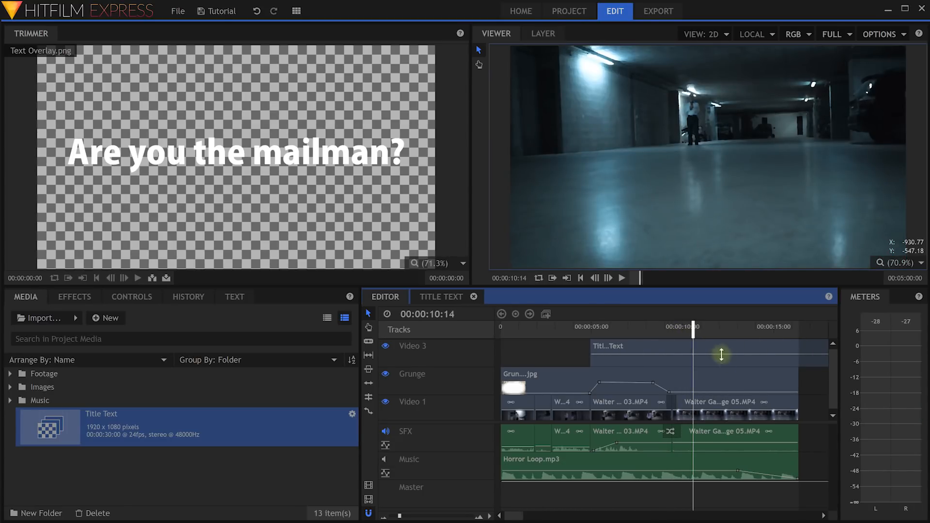
pyautogui.press('c')
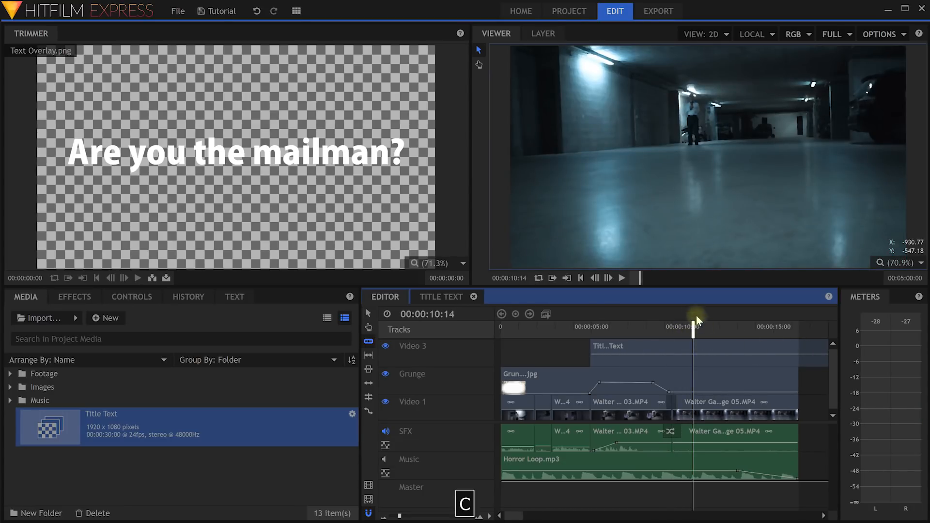
pyautogui.click(694, 353)
# Delete the Title Text piece after 00:00:10:14 and return the playhead to 00:00:03:23.
pyautogui.press('v')
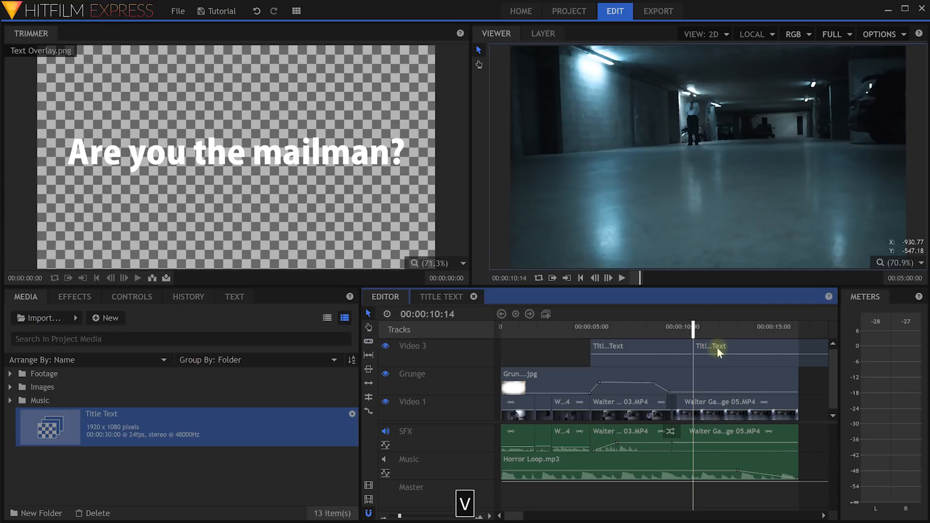
pyautogui.click(731, 351)
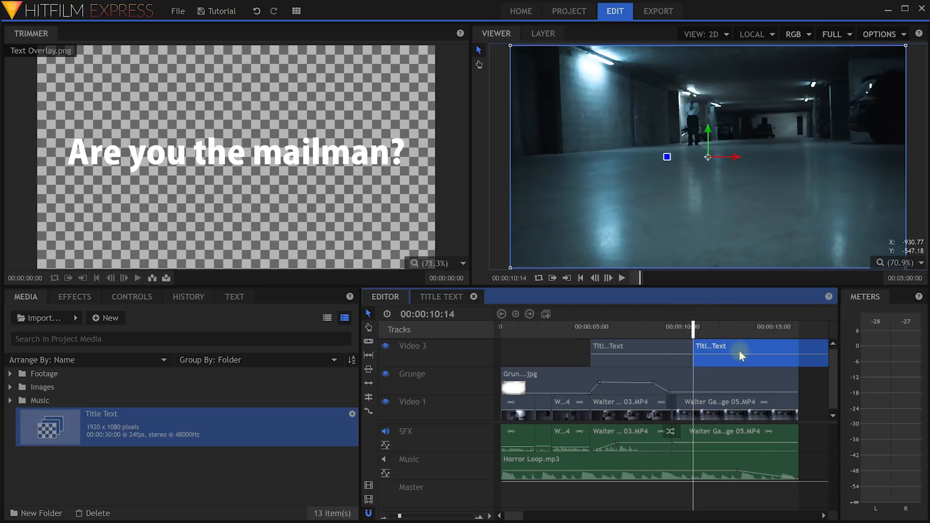
pyautogui.press('Delete')
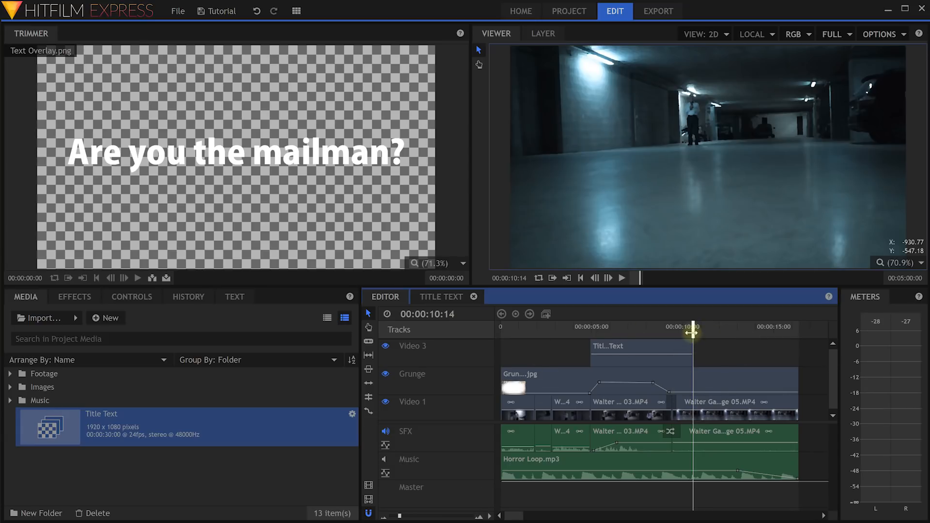
pyautogui.moveTo(692, 333); pyautogui.dragTo(572, 332)
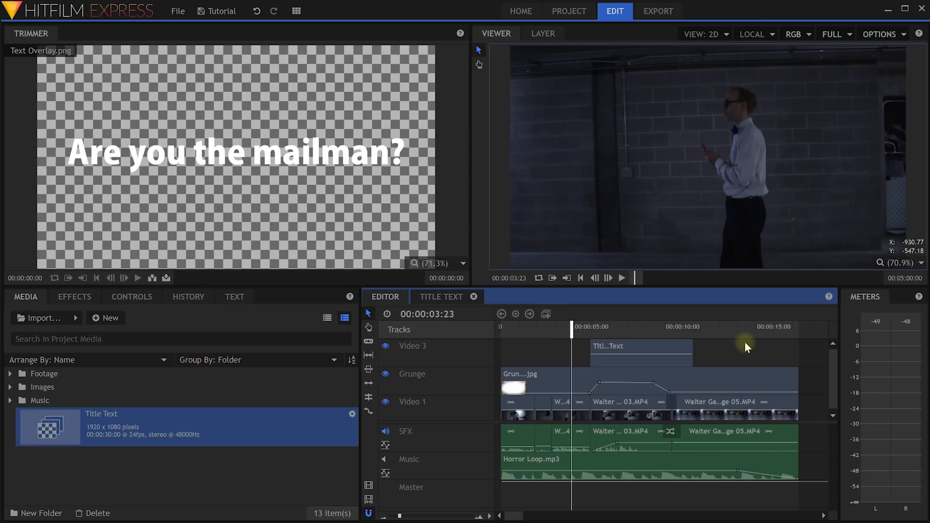
pyautogui.press('space')
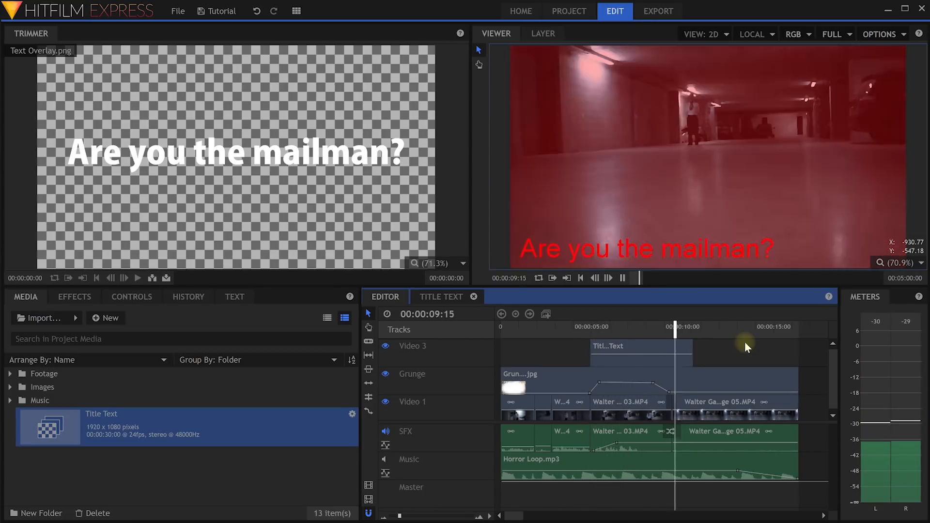
pyautogui.press('space')
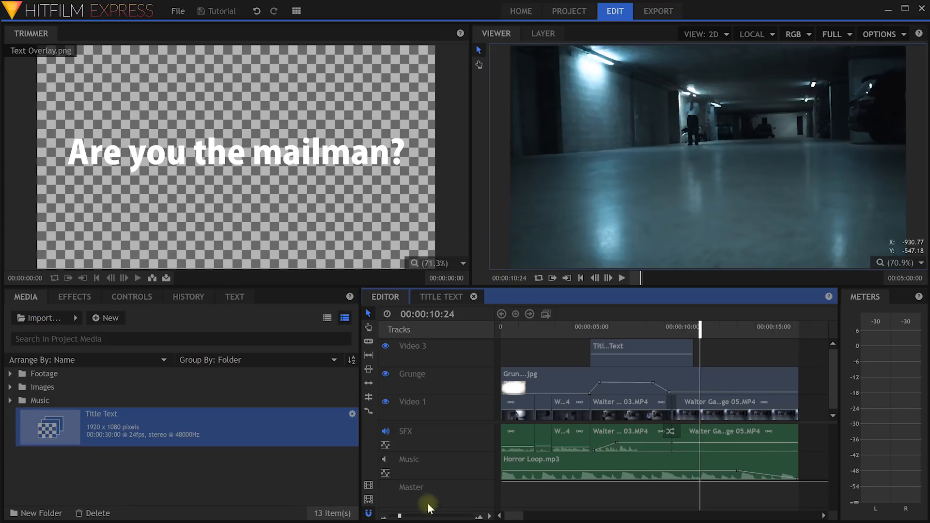
# Zoom out and extend the editor timeline's duration to about 40 seconds.
pyautogui.moveTo(400, 516); pyautogui.dragTo(395, 516)
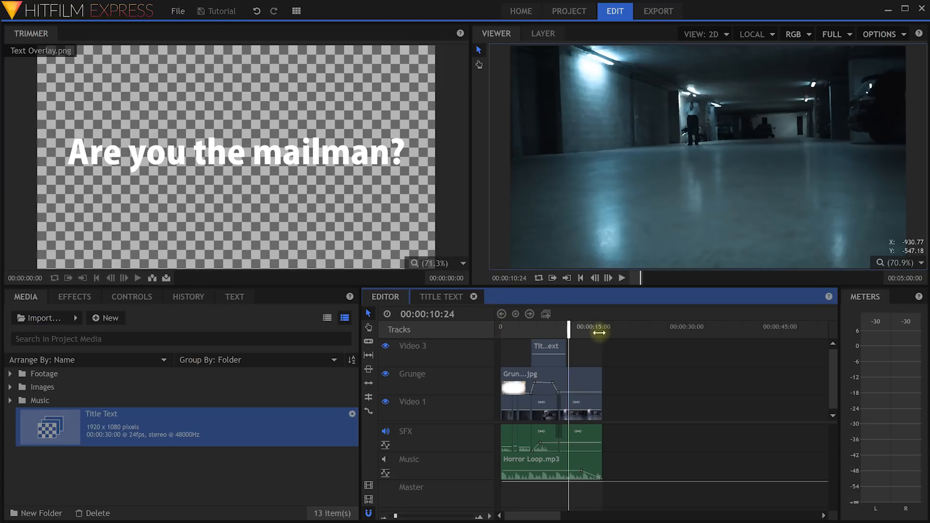
pyautogui.moveTo(601, 333); pyautogui.dragTo(750, 333)
pyautogui.moveTo(503, 333); pyautogui.dragTo(625, 334)
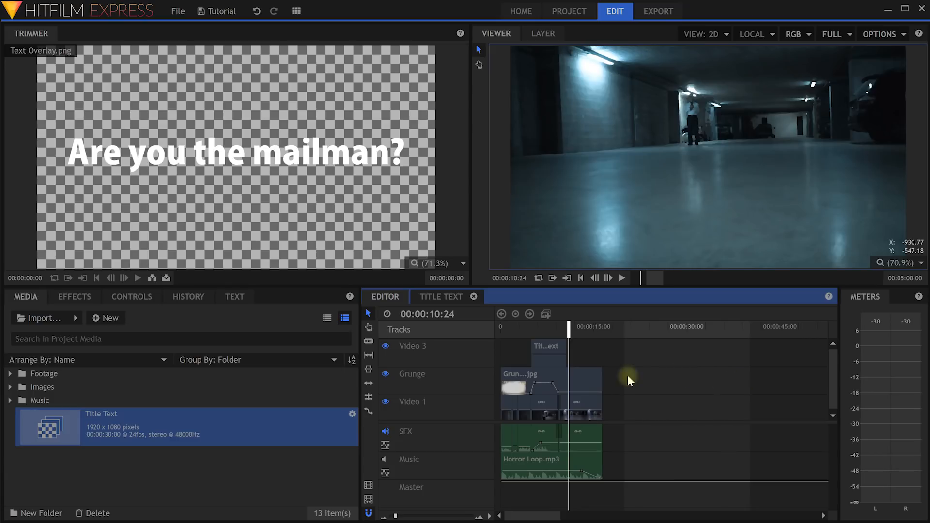
pyautogui.moveTo(625, 334); pyautogui.dragTo(431, 332)
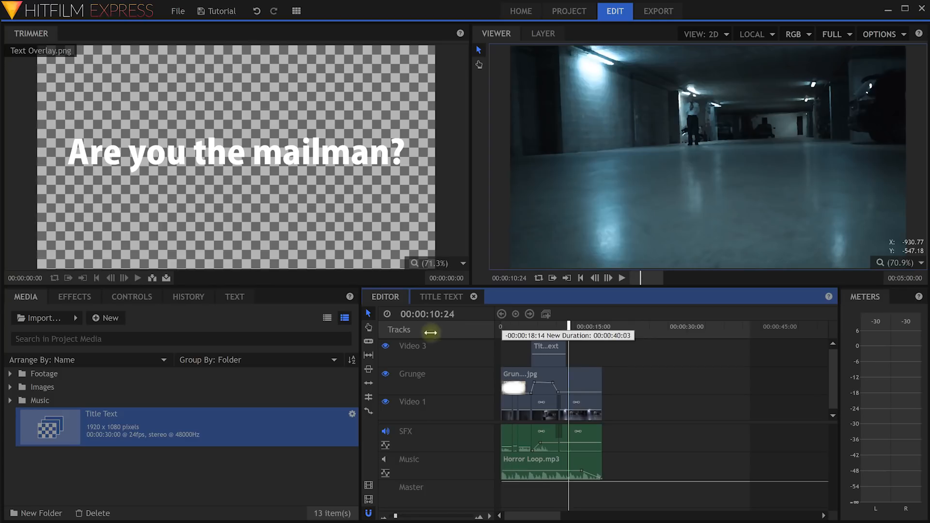
pyautogui.moveTo(749, 346)
pyautogui.mouseDown()
pyautogui.moveTo(749, 330)
pyautogui.moveTo(584, 335)
pyautogui.moveTo(736, 338)
pyautogui.mouseUp()
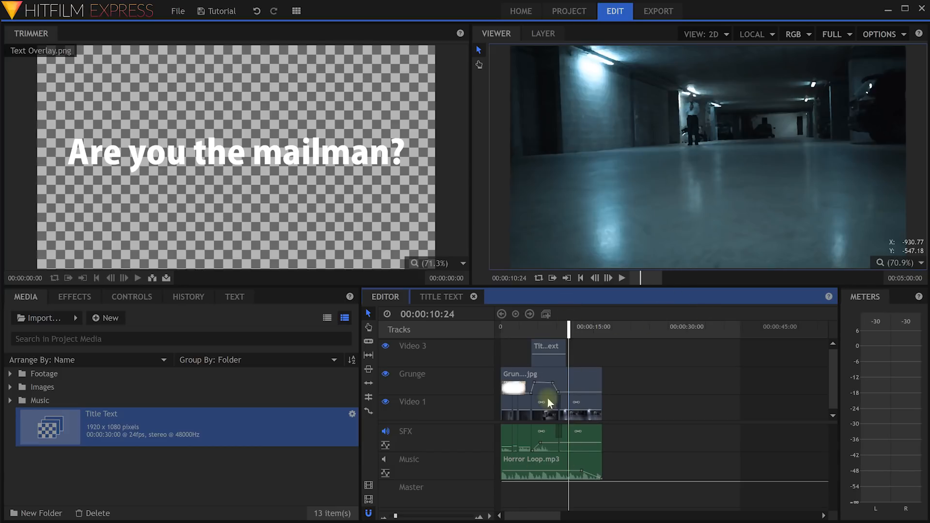
pyautogui.rightClick(631, 332)
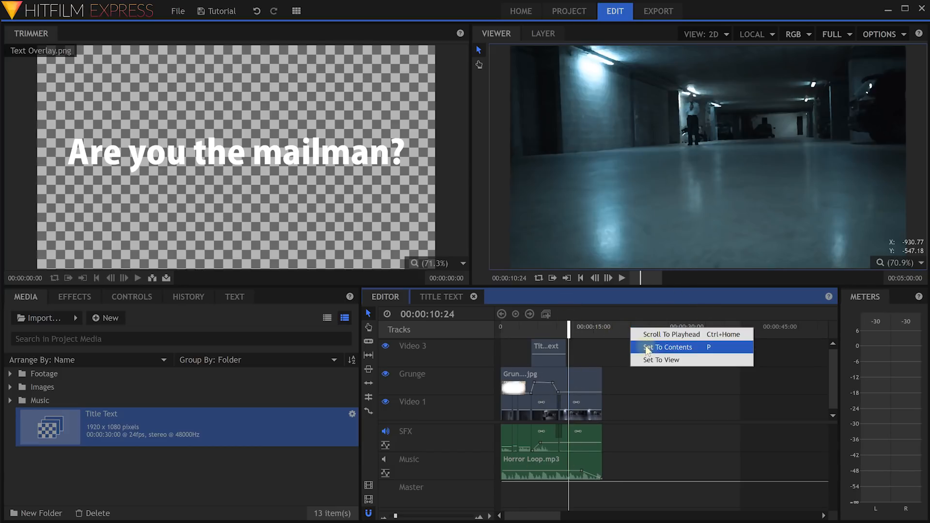
# Queue the editor timeline as an MP4 export with the YouTube 1080p HD preset and go to the export queue.
pyautogui.click(725, 350)
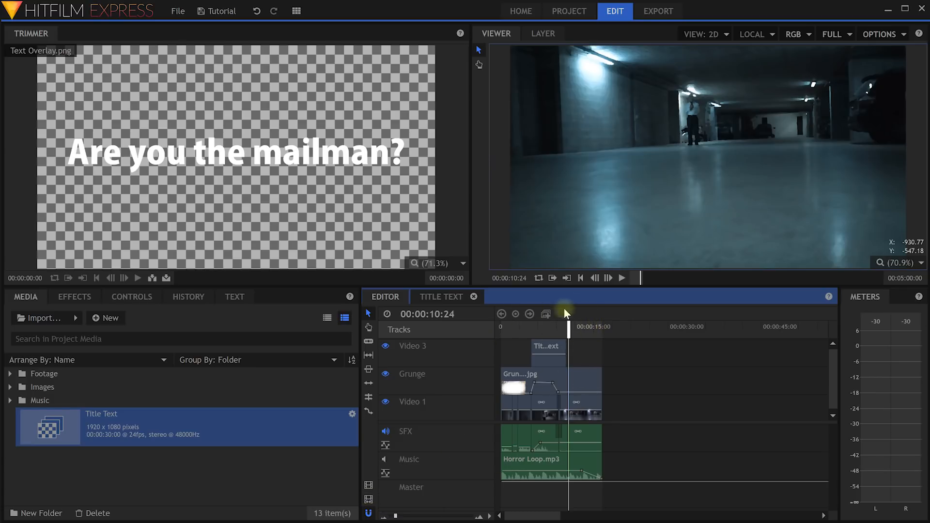
pyautogui.click(369, 486)
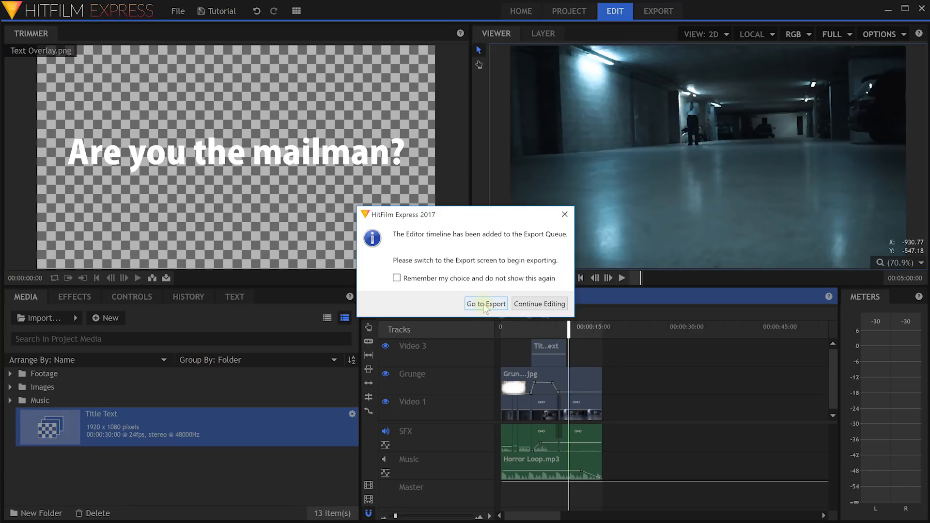
pyautogui.click(486, 303)
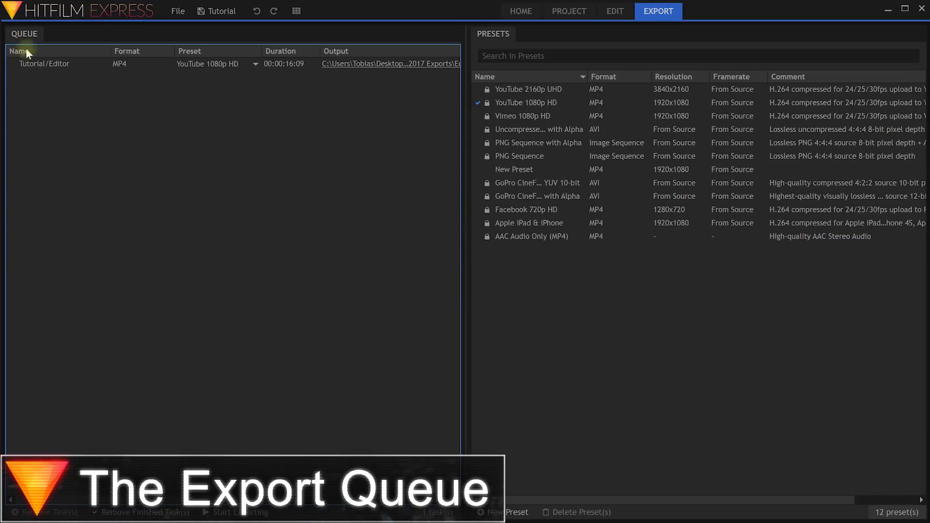
# Apply the Vimeo 1080p HD preset to the queued Tutorial/Editor task, replacing YouTube 1080p HD.
pyautogui.click(43, 64)
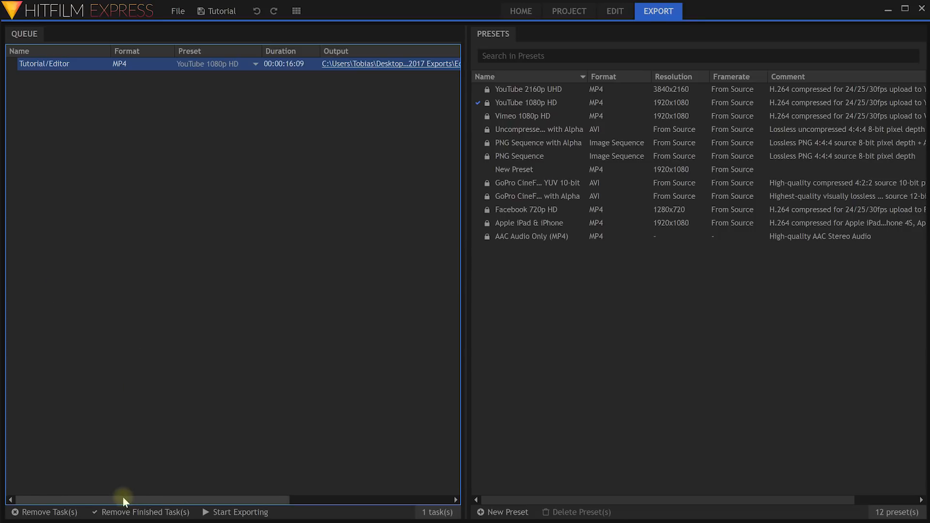
pyautogui.moveTo(31, 501); pyautogui.dragTo(196, 501)
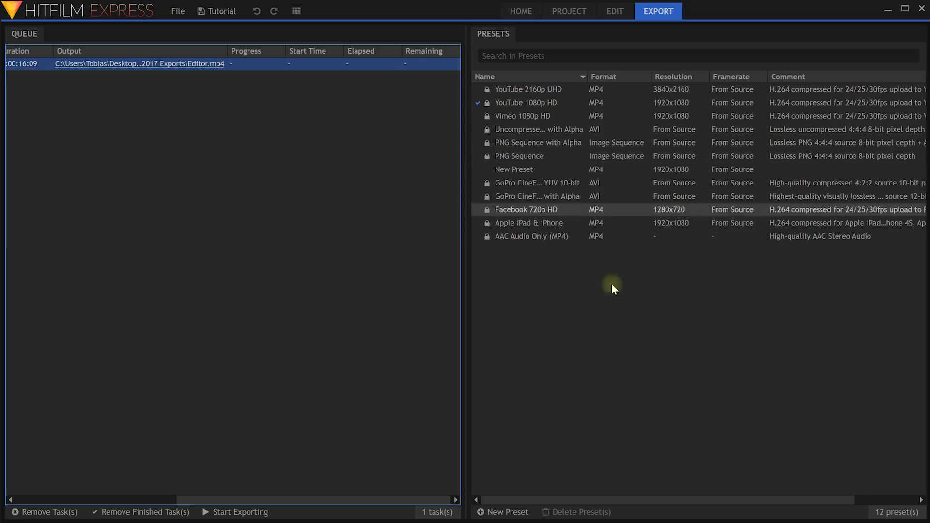
pyautogui.moveTo(438, 500); pyautogui.dragTo(247, 503)
pyautogui.press('Escape')
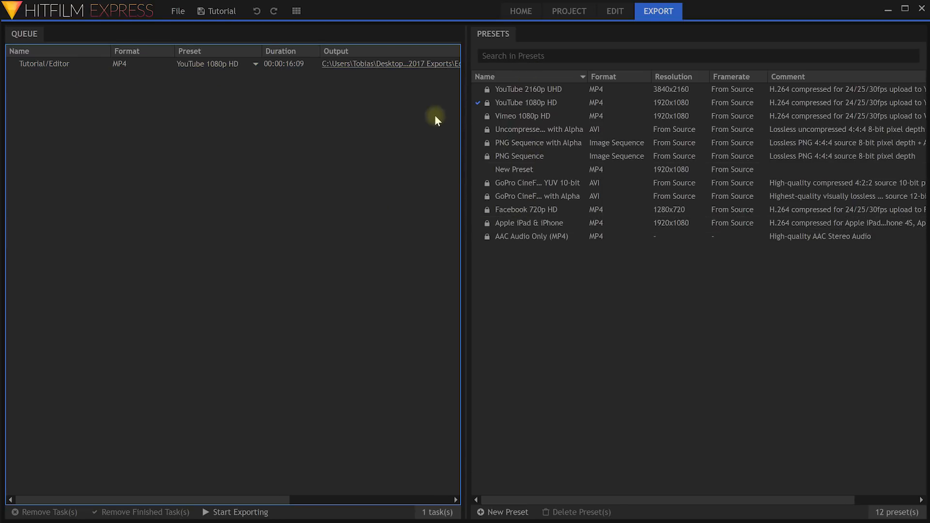
pyautogui.click(524, 120)
pyautogui.moveTo(524, 121); pyautogui.dragTo(54, 65)
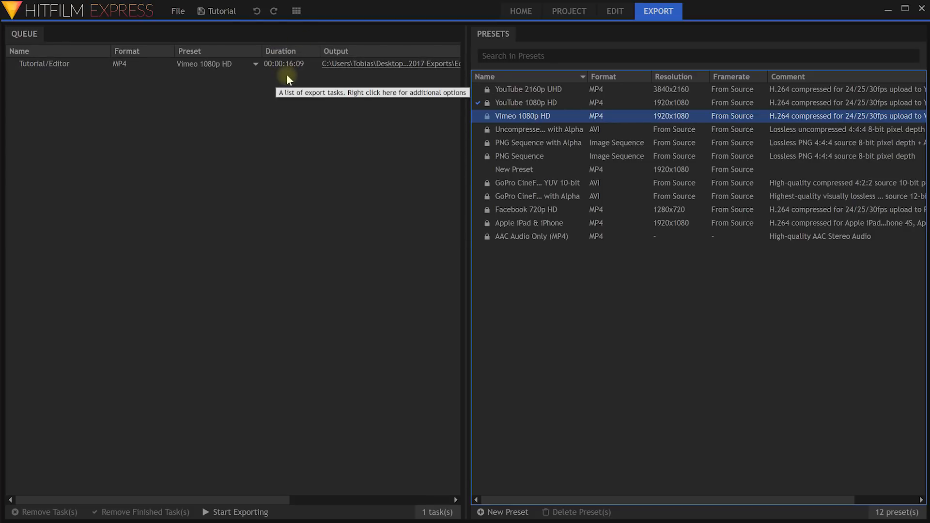
pyautogui.moveTo(259, 499); pyautogui.dragTo(344, 481)
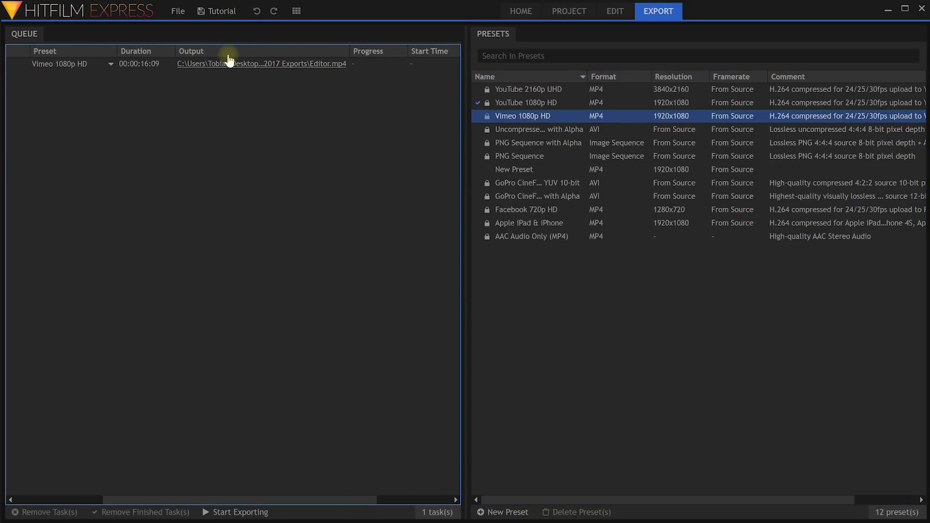
# Rename the export output file to Tutorial.mp4 and save it.
pyautogui.click(252, 64)
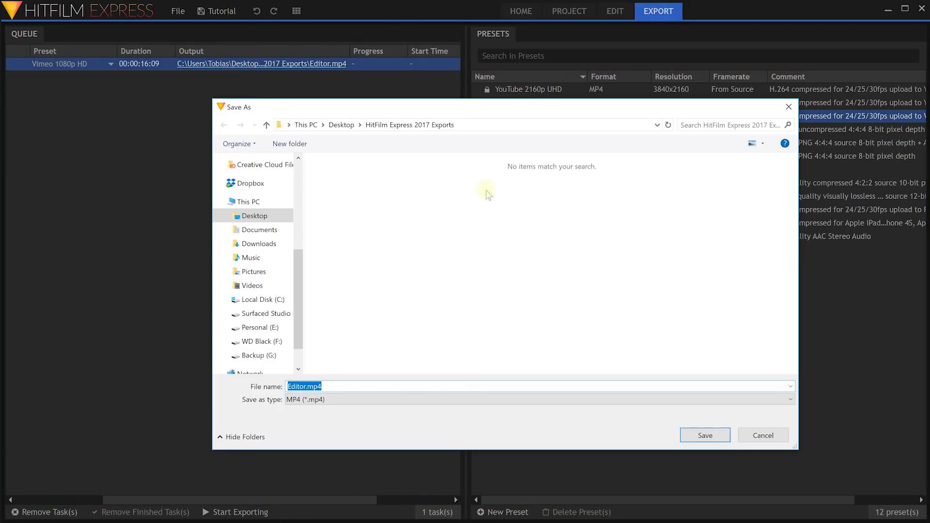
pyautogui.moveTo(306, 388); pyautogui.dragTo(213, 390)
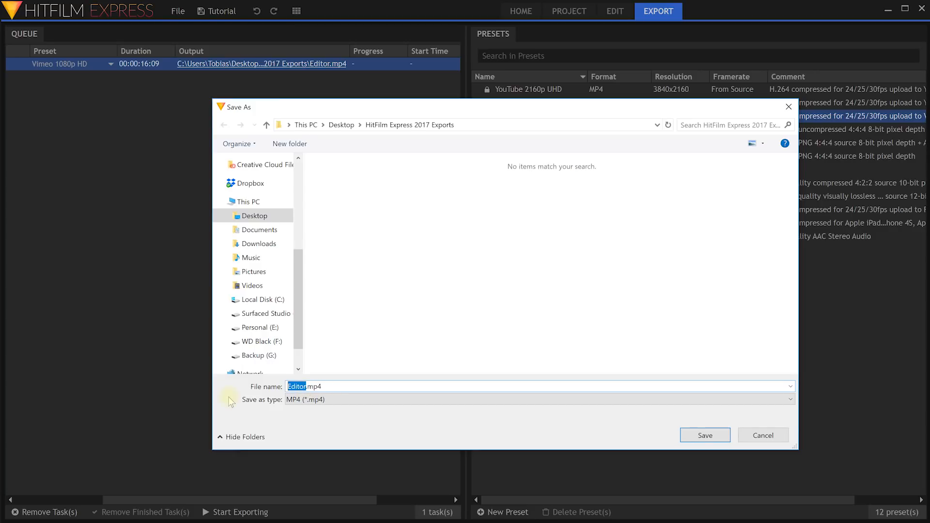
pyautogui.write('Tutorial')
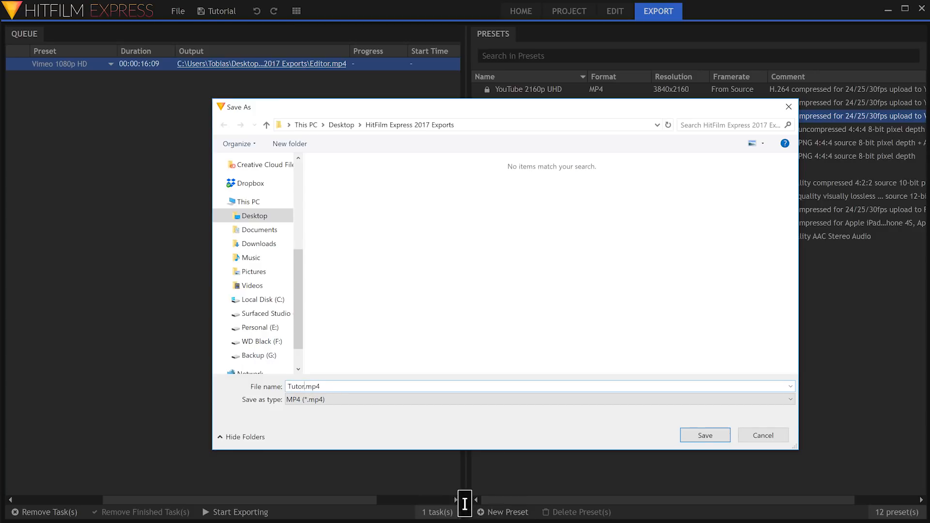
pyautogui.click(701, 436)
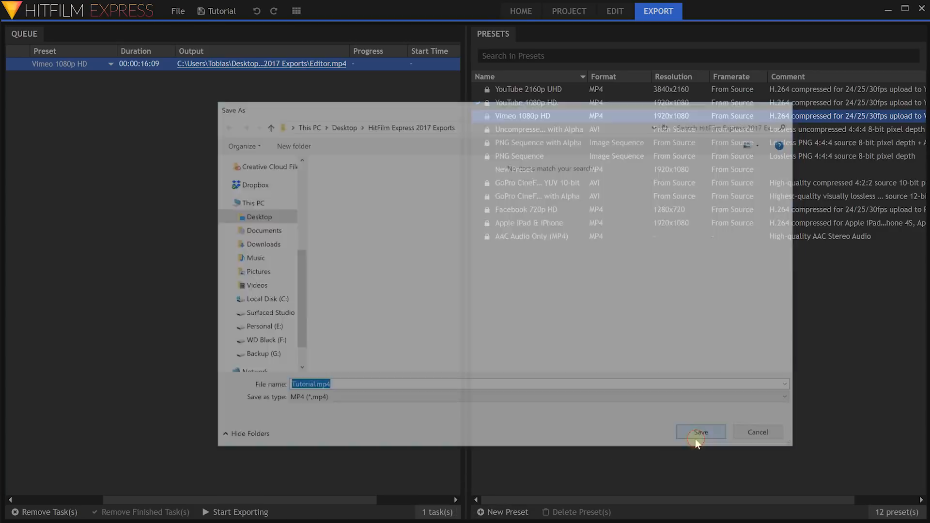
# Export the queued task, then play Tutorial.mp4 from the exports folder in VLC.
pyautogui.click(239, 515)
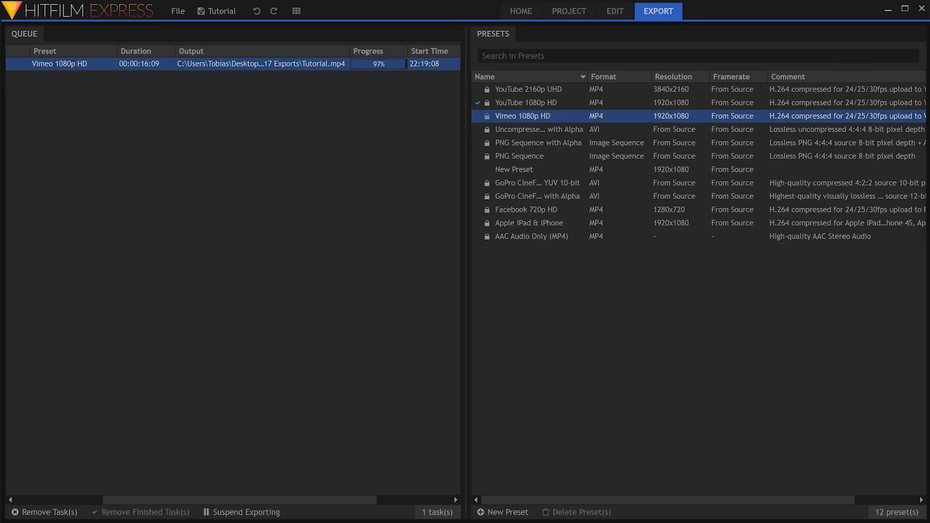
pyautogui.moveTo(929, 123); pyautogui.dragTo(539, 94)
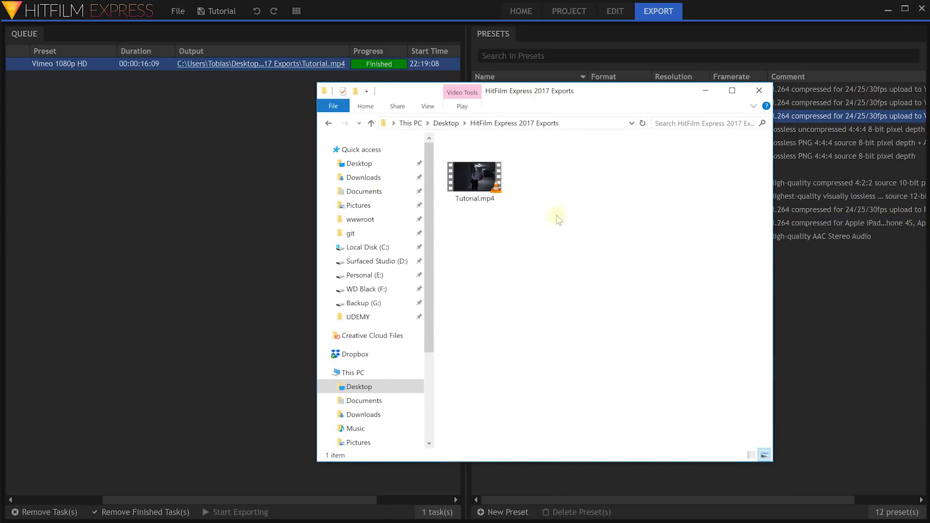
pyautogui.doubleClick(474, 184)
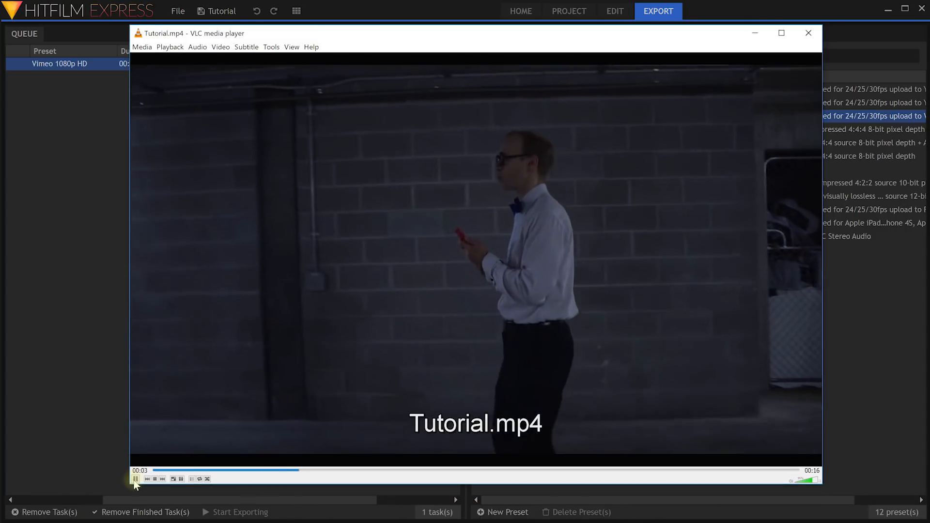
pyautogui.click(135, 478)
pyautogui.click(97, 138)
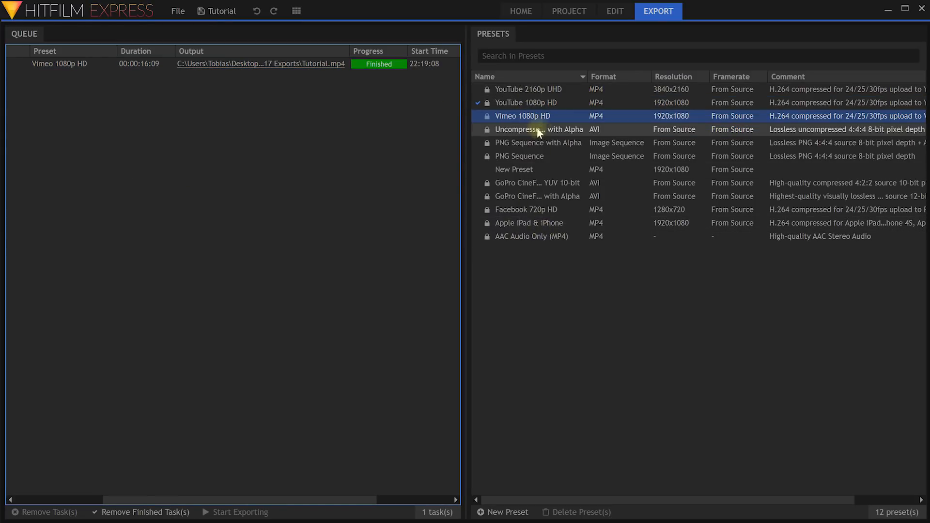
# Show the Presets panel's Create Preset submenu listing MP4, Image Sequence and AVI.
pyautogui.rightClick(507, 117)
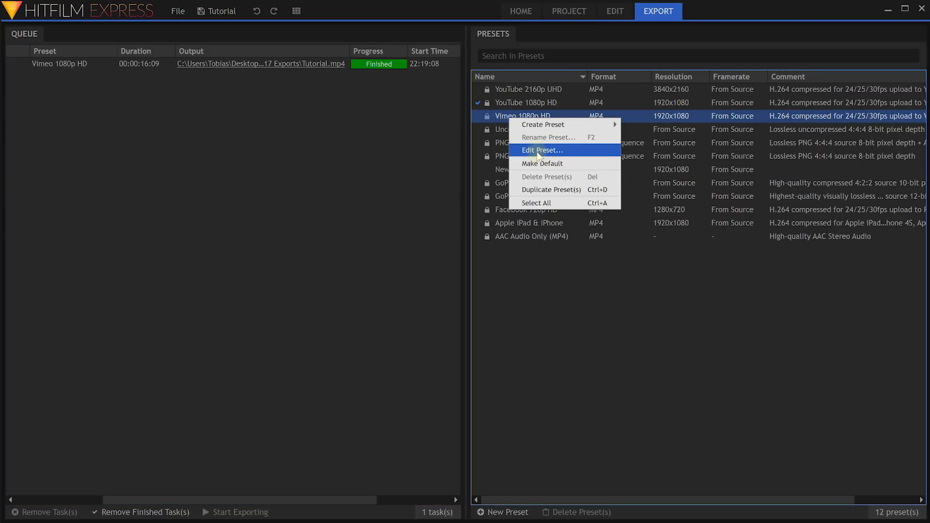
pyautogui.click(516, 296)
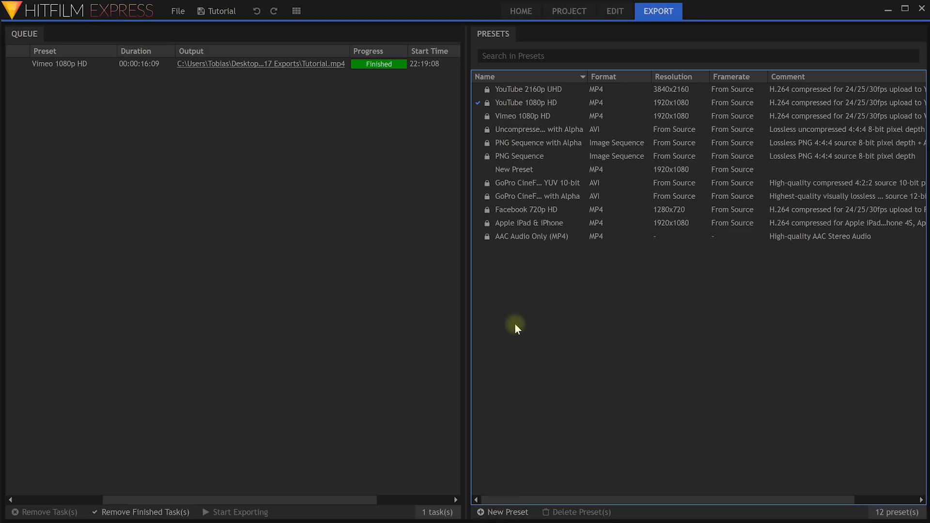
pyautogui.rightClick(512, 277)
pyautogui.moveTo(536, 287)
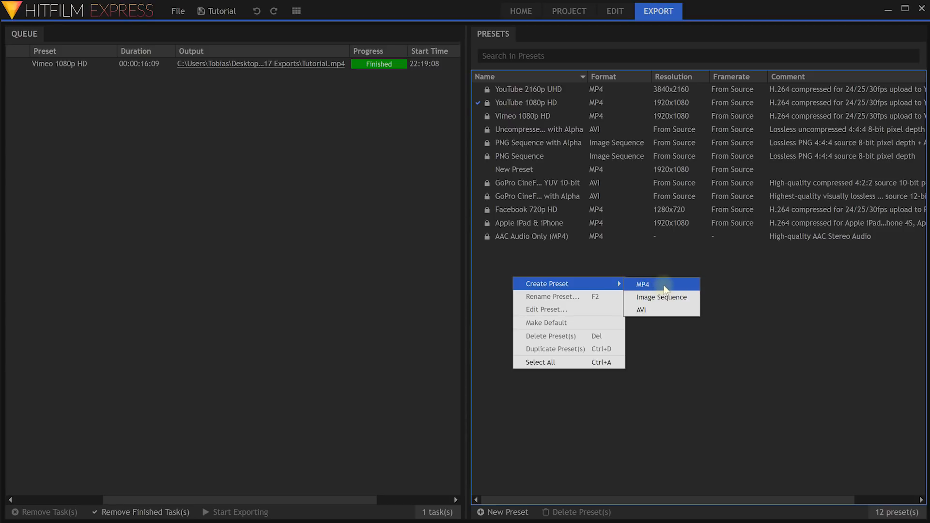
# Create MP4 preset 'I Love HitFilm' with ~21.2 Mbps target and ~24.2 Mbps max bitrate.
pyautogui.click(664, 286)
pyautogui.moveTo(290, 114); pyautogui.dragTo(287, 109)
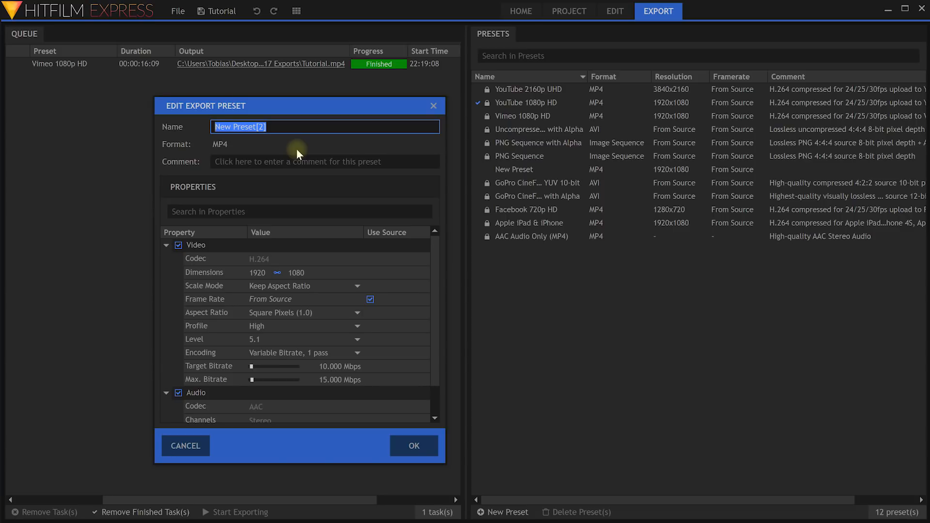
pyautogui.write('I Love Hi')
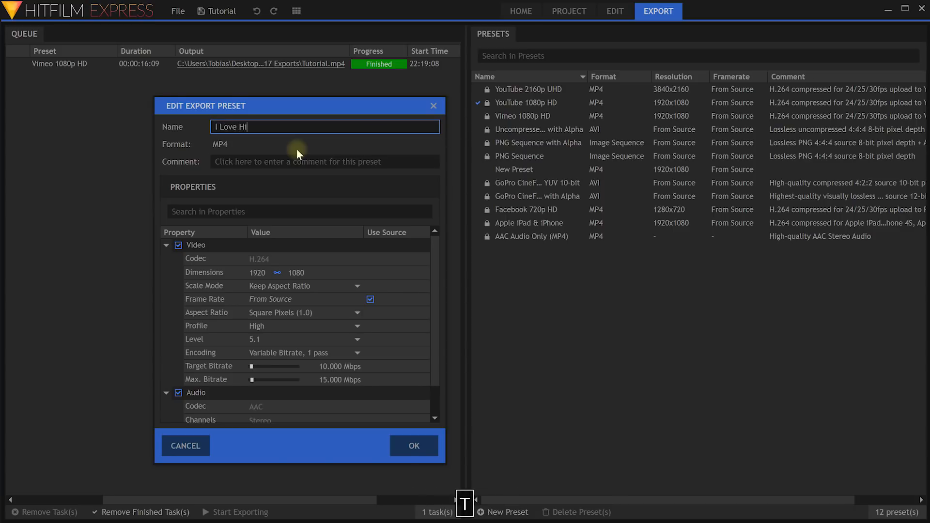
pyautogui.write('tFilm')
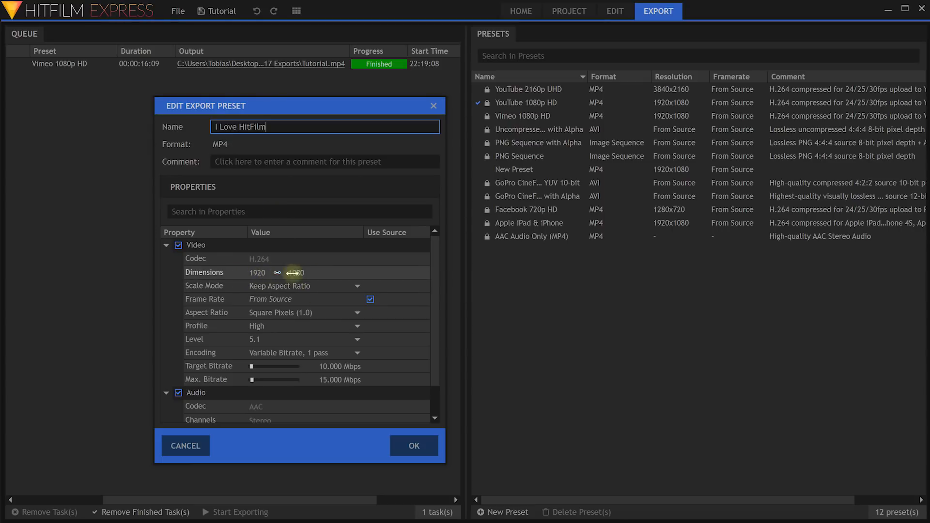
pyautogui.scroll(-1, 315, 291)
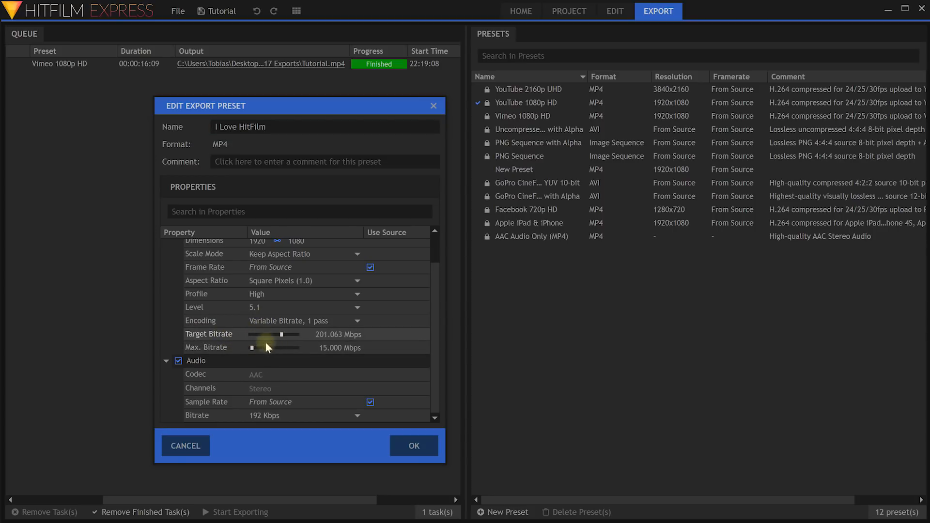
pyautogui.moveTo(265, 347); pyautogui.dragTo(280, 347)
pyautogui.moveTo(280, 335); pyautogui.dragTo(254, 348)
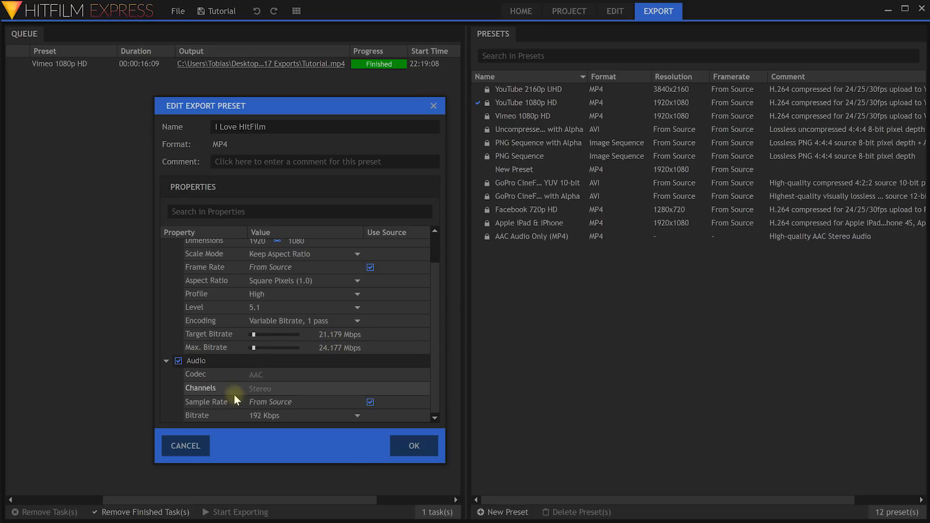
pyautogui.click(410, 445)
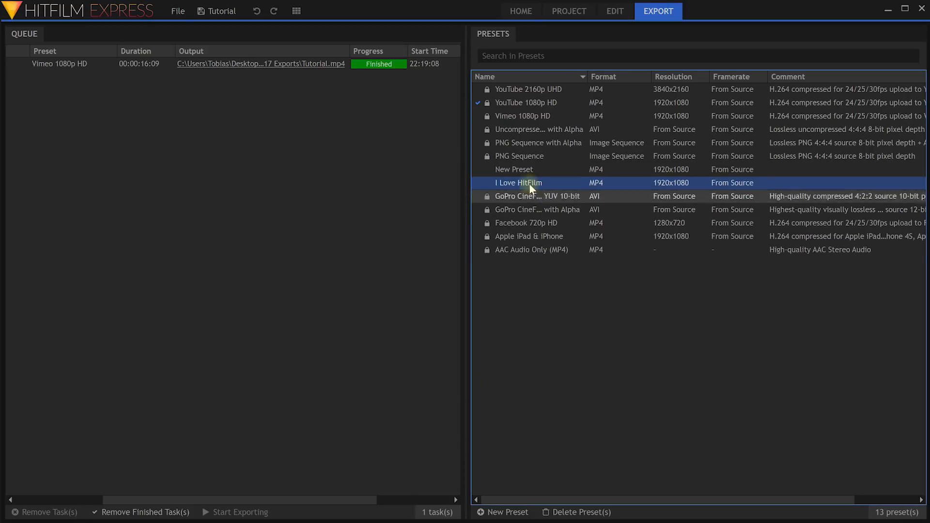
# Try dragging the I Love HitFilm preset onto the existing export task.
pyautogui.doubleClick(503, 183)
pyautogui.click(491, 184)
pyautogui.moveTo(489, 183); pyautogui.dragTo(510, 185)
pyautogui.moveTo(363, 500); pyautogui.dragTo(199, 500)
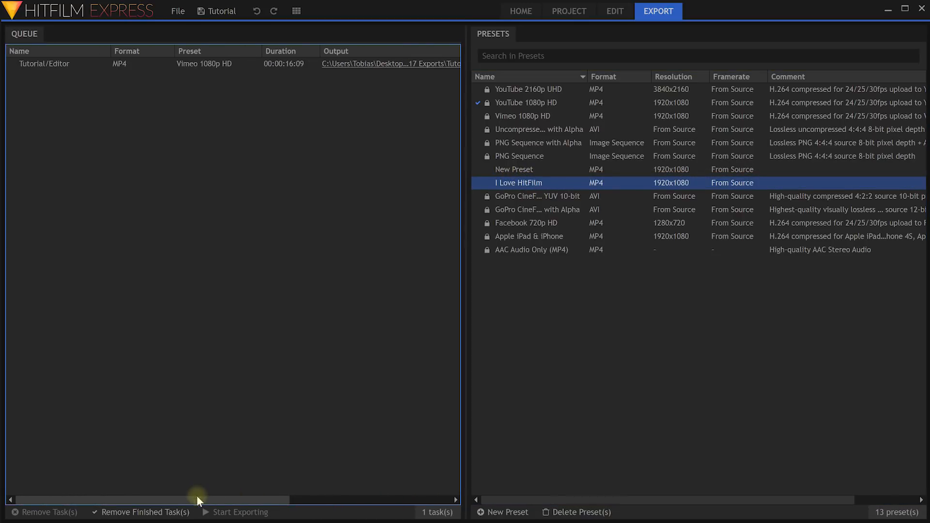
# Duplicate the Tutorial export task and set its output file to Tutorial[2].mp4.
pyautogui.rightClick(42, 63)
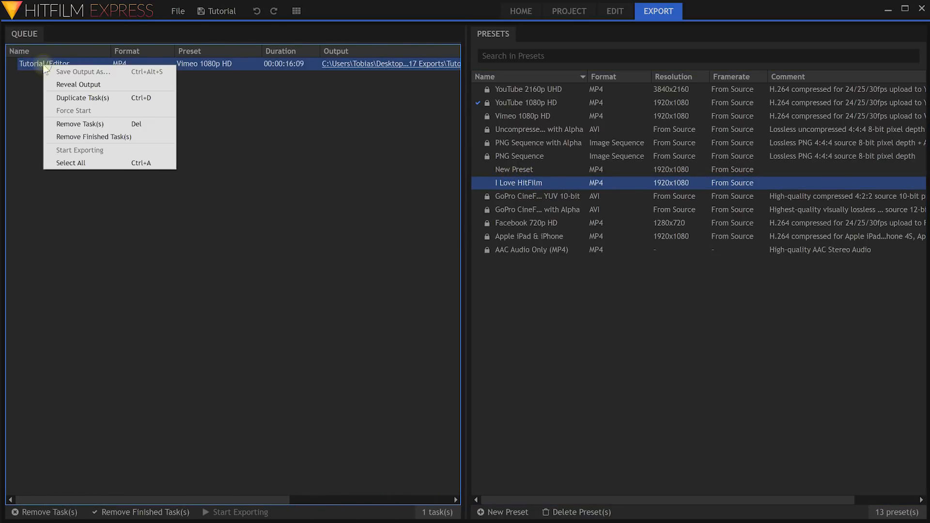
pyautogui.click(113, 99)
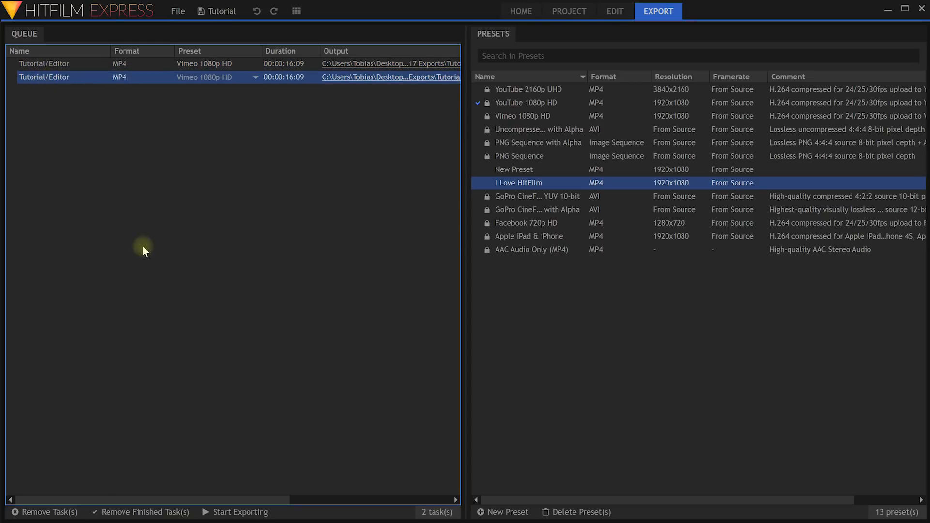
pyautogui.moveTo(255, 494); pyautogui.dragTo(369, 494)
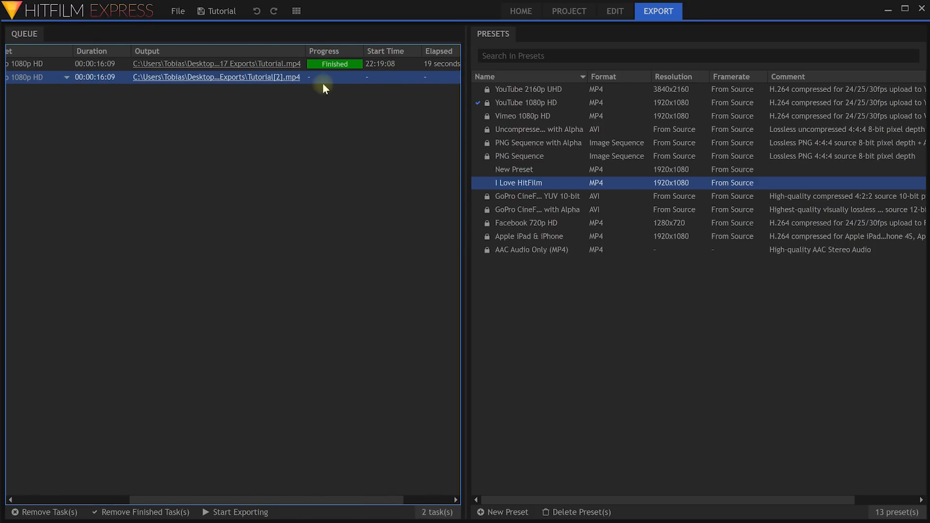
pyautogui.click(266, 77)
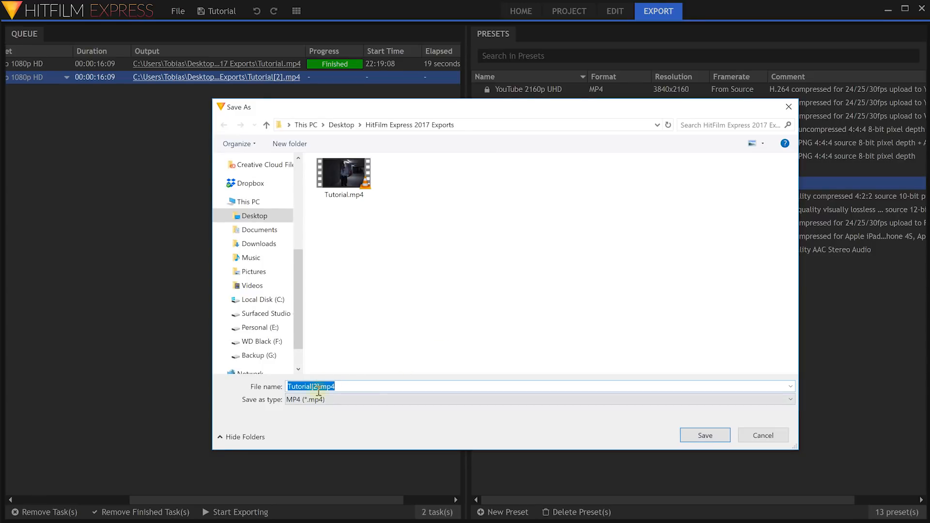
pyautogui.click(715, 438)
# Apply the I Love HitFilm preset to the duplicate task and export it.
pyautogui.moveTo(513, 181); pyautogui.dragTo(187, 77)
pyautogui.moveTo(316, 503); pyautogui.dragTo(177, 509)
pyautogui.click(246, 515)
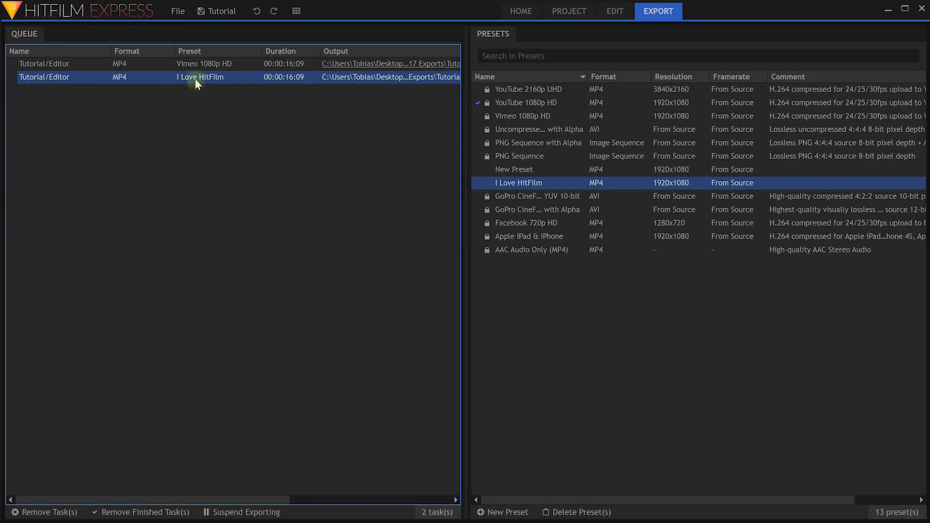
pyautogui.moveTo(277, 499); pyautogui.dragTo(443, 502)
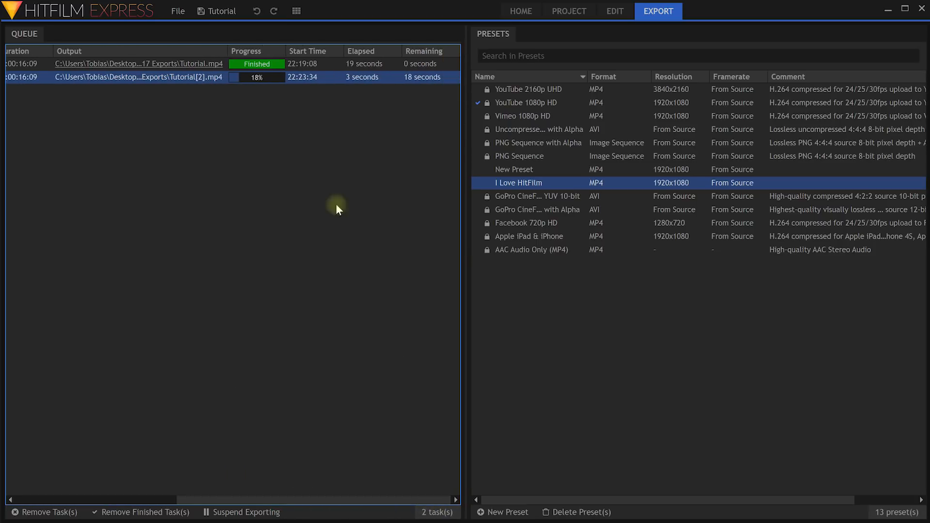